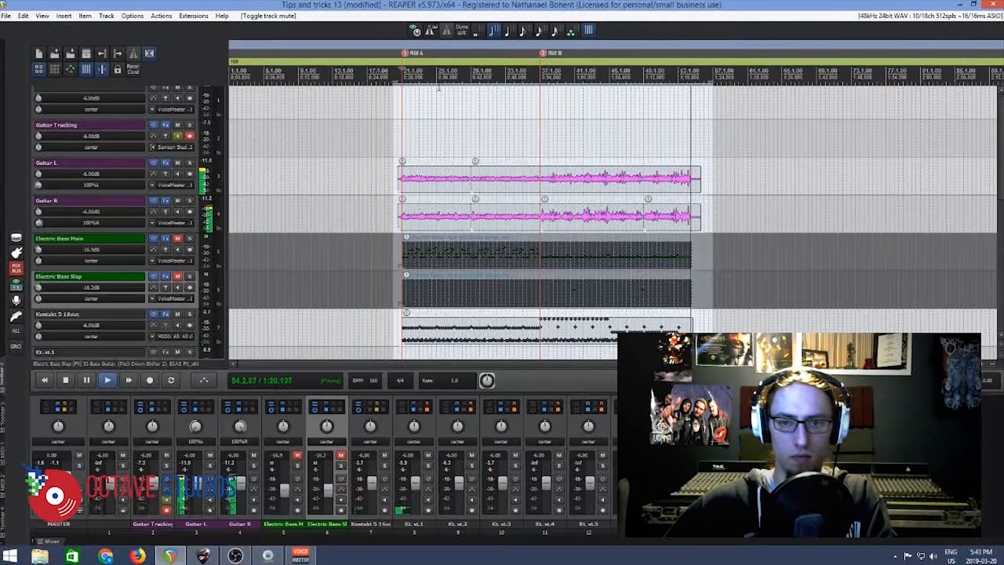
Stop the song's playback and switch to the Guitar Pro score.
key("space")
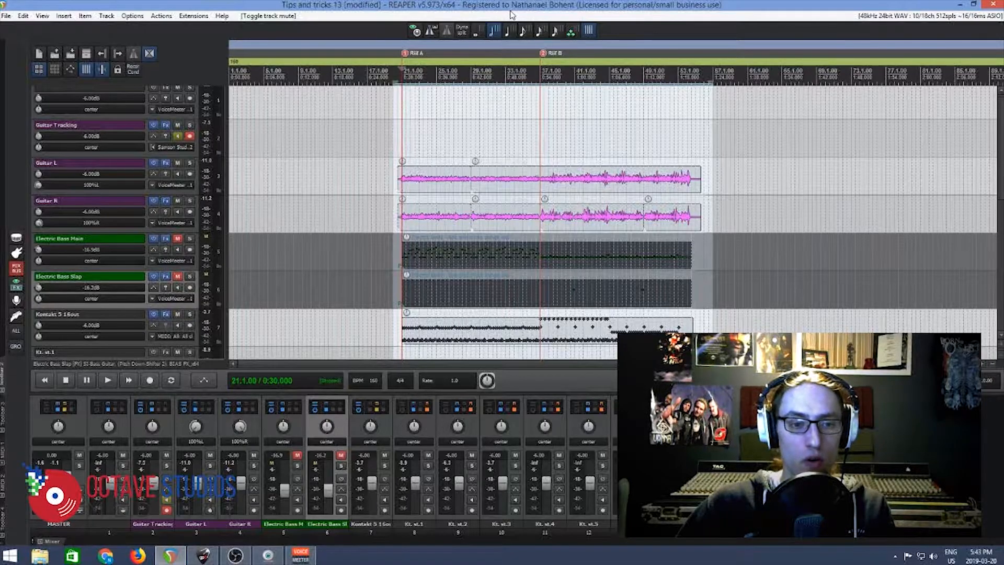
mouse_move(212, 560)
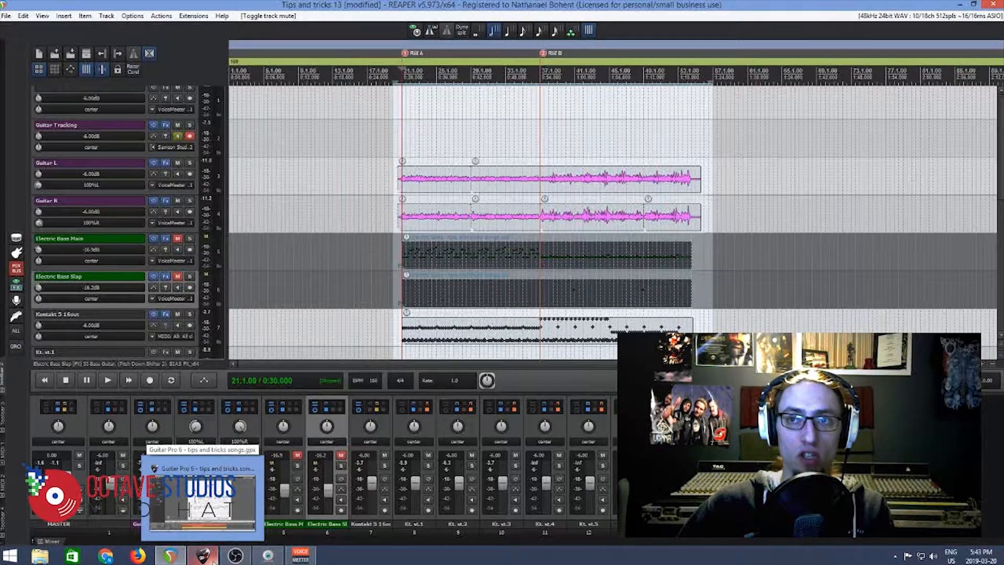
left_click(203, 497)
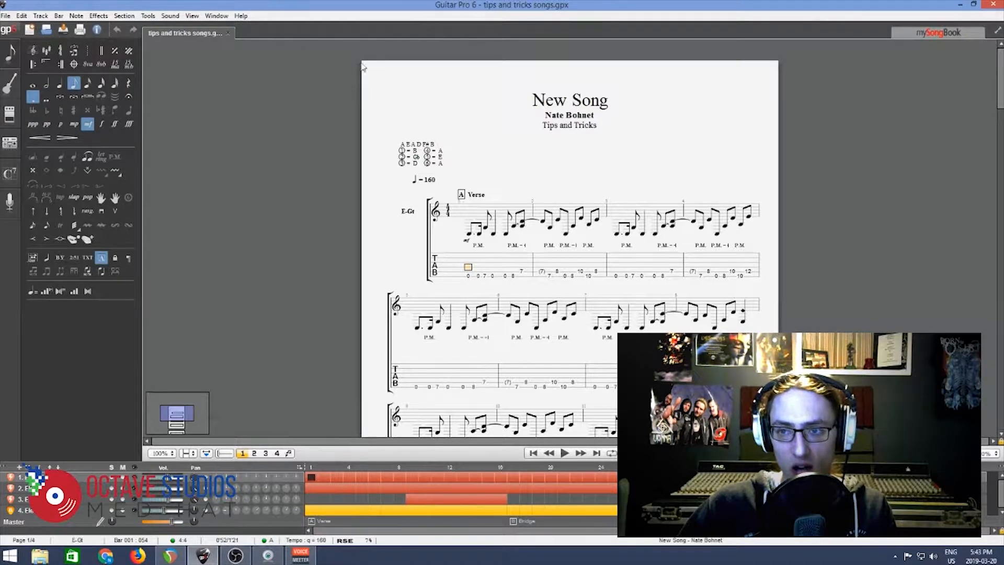
left_click_drag(1003, 90, 982, 63)
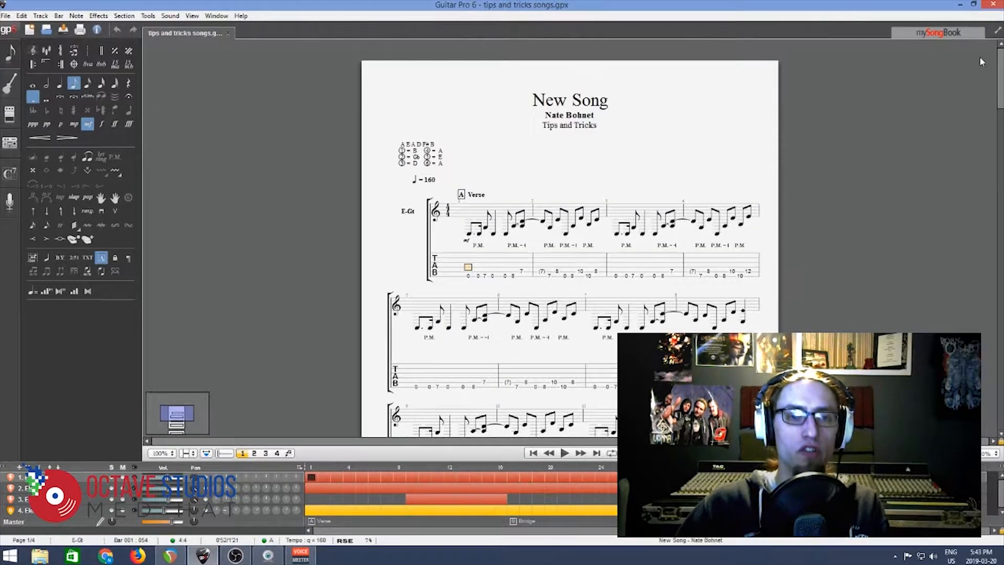
Create an Electric Guitar Overdriven score titled "New Song Demo", with the artist's name and the album "Tips And Tricks".
left_click(6, 16)
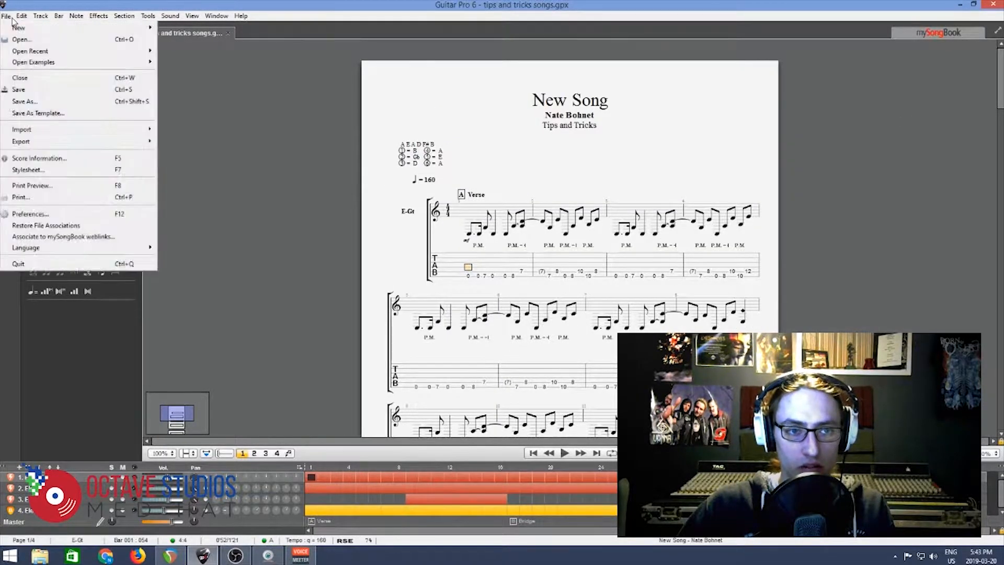
mouse_move(17, 29)
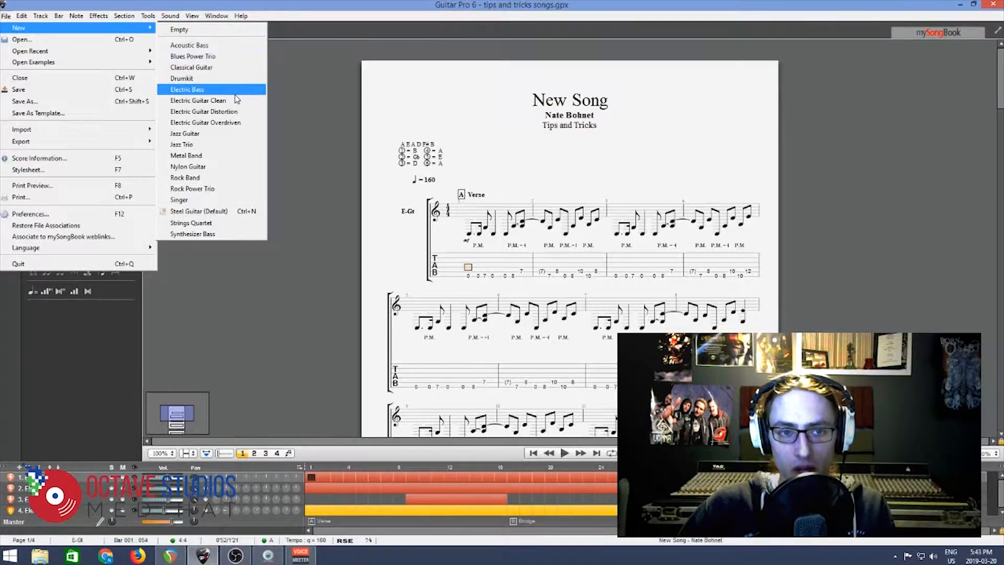
left_click(238, 123)
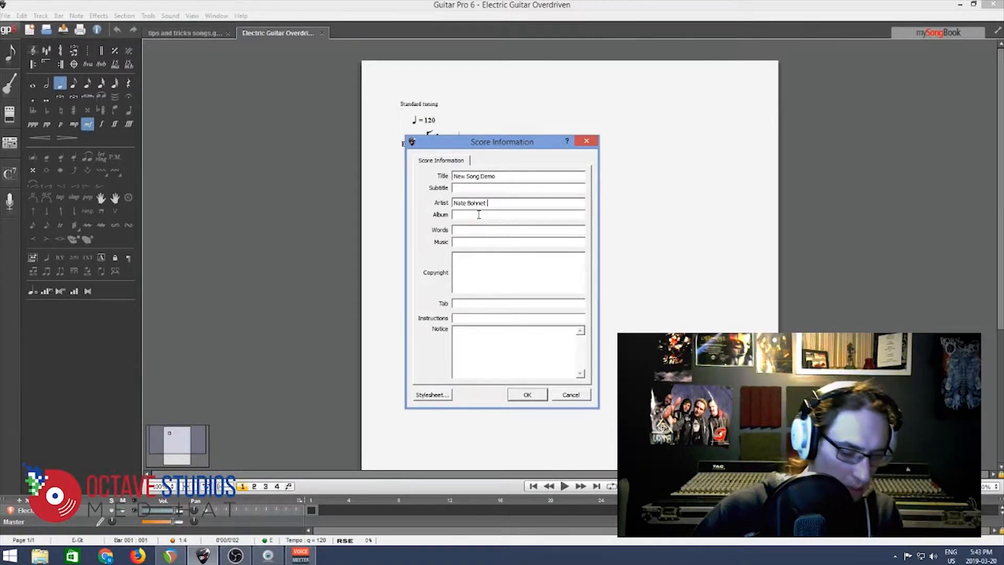
type("Tips And Tricks")
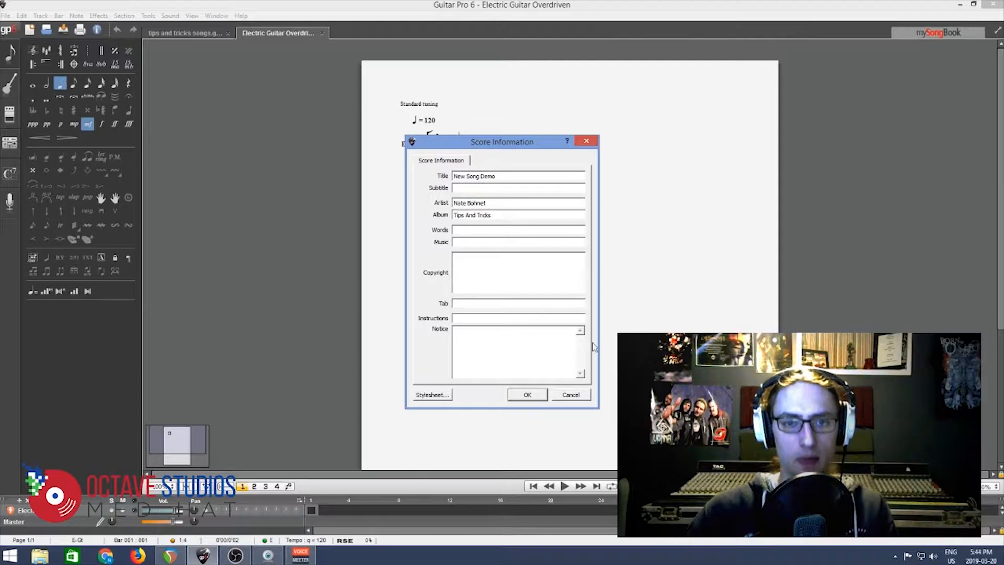
left_click(527, 395)
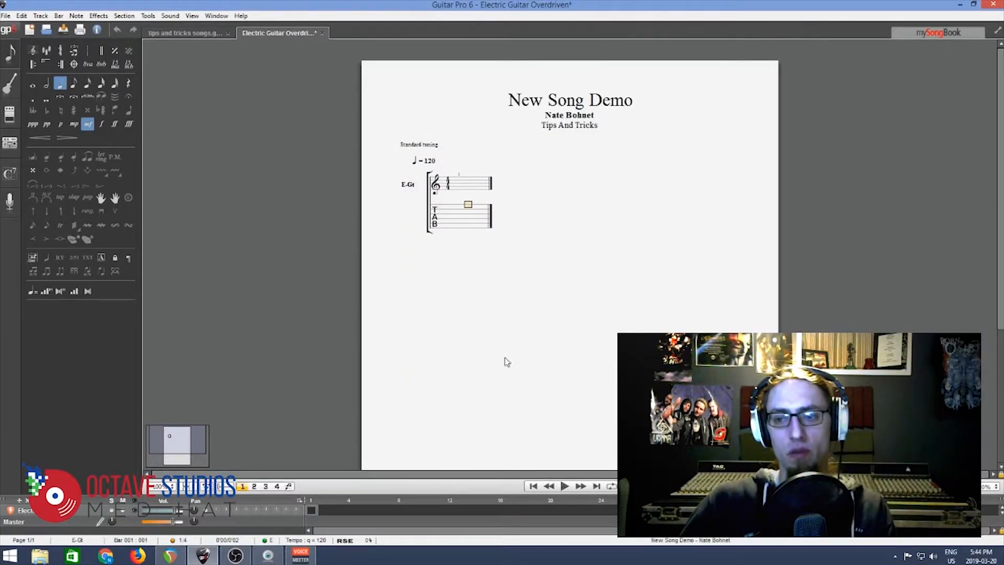
Set the new score's tempo to 160 bpm.
key("F10")
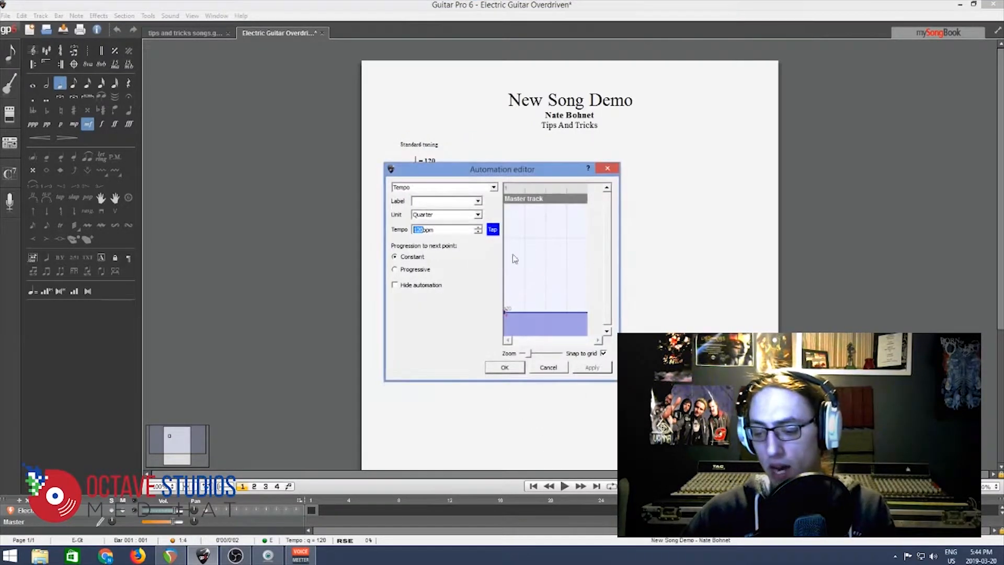
type("160")
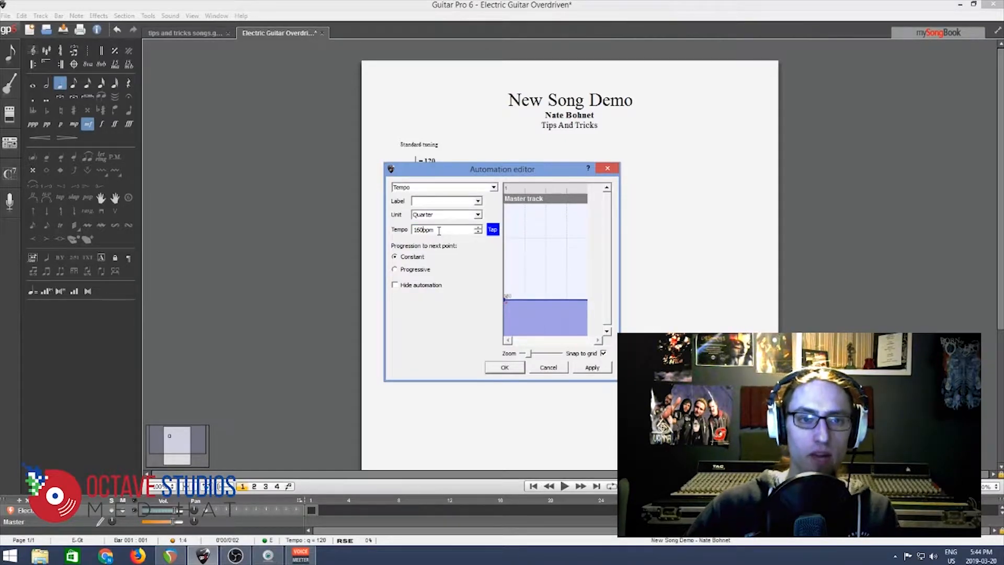
key("Return")
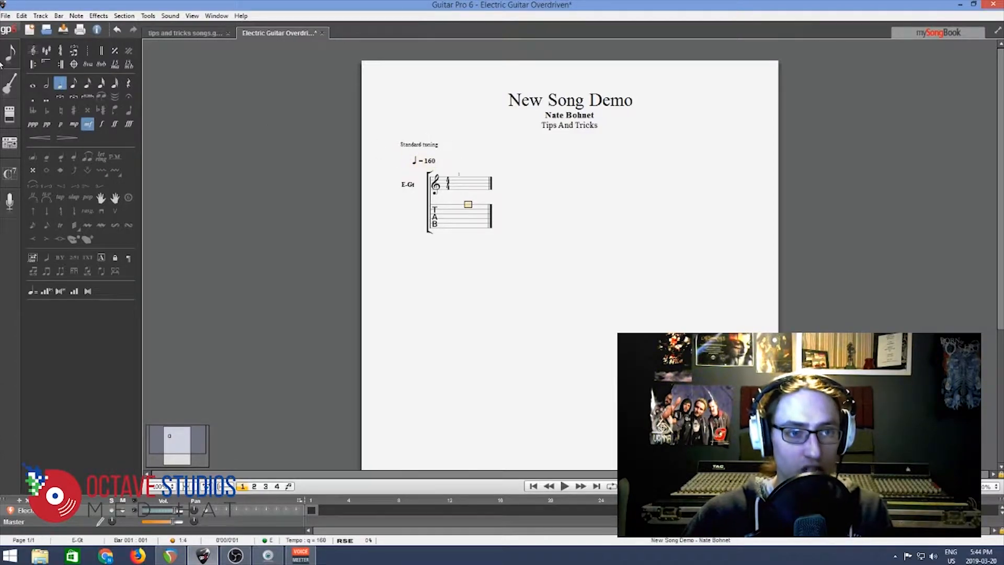
Choose the Baritone (B E A D Gb B) tuning for the guitar track.
left_click(11, 88)
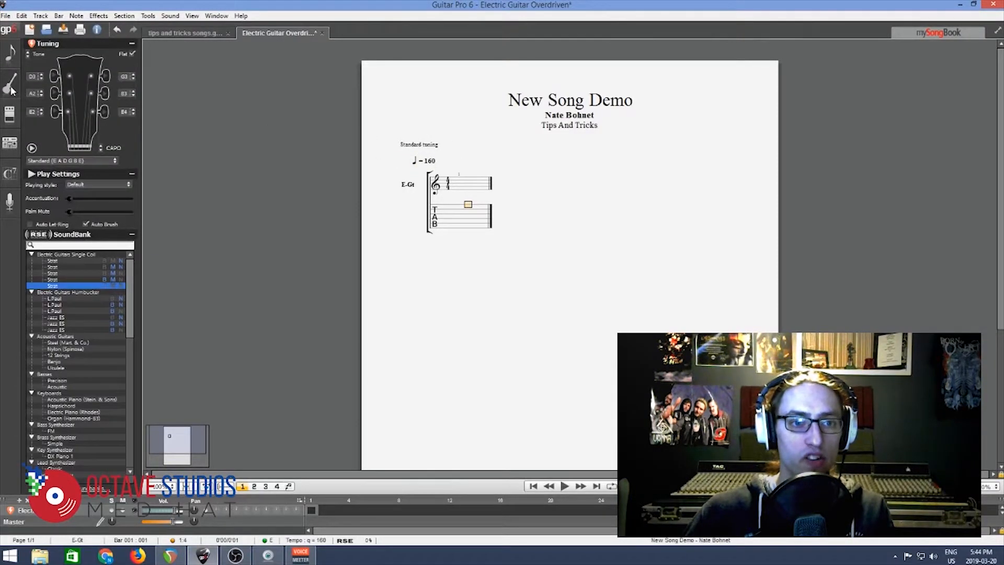
left_click(52, 160)
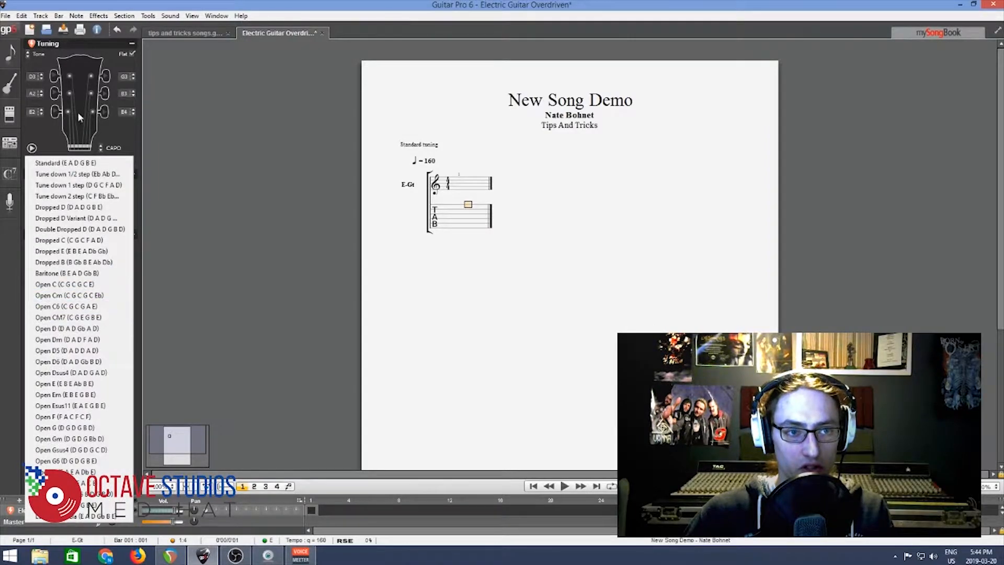
left_click(45, 136)
left_click(44, 161)
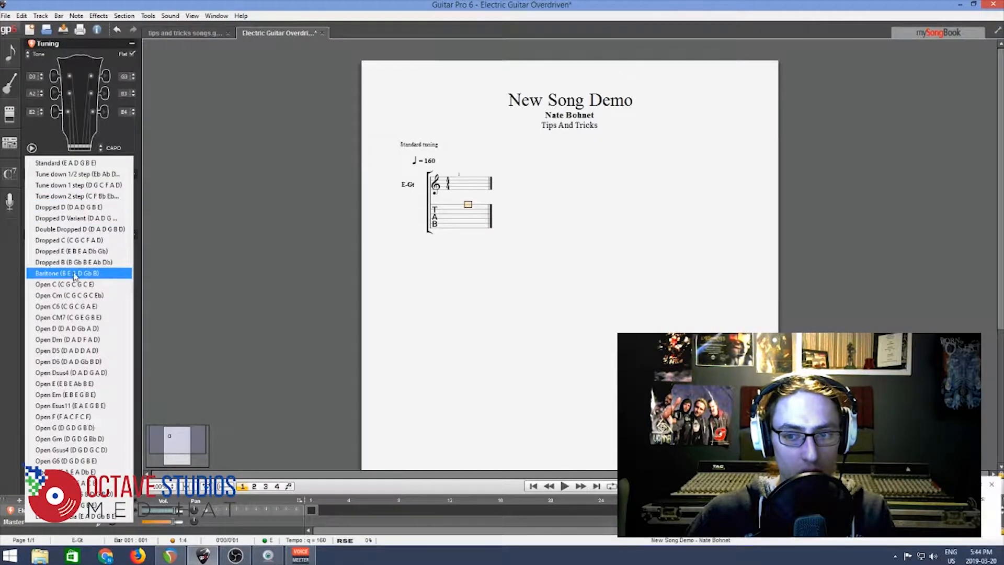
left_click(76, 273)
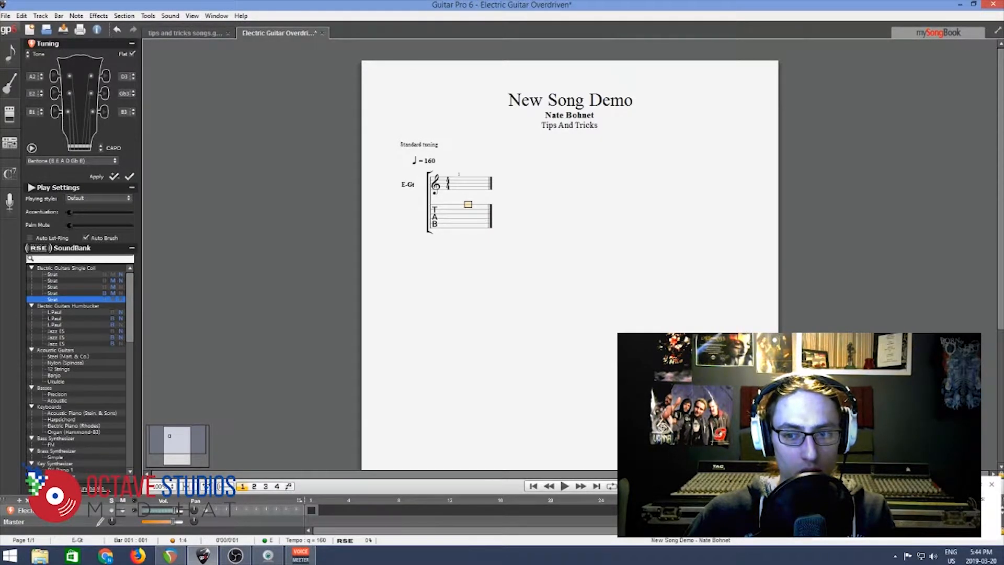
left_click(991, 484)
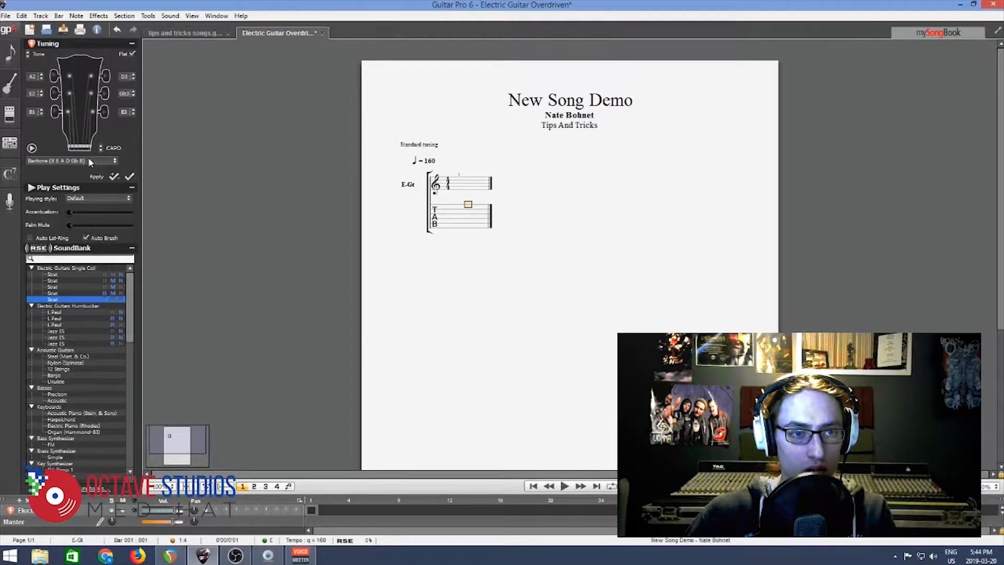
Lower the guitar's lowest string to A1 and apply the custom A E A D Gb B tuning.
left_click(41, 114)
left_click(41, 114)
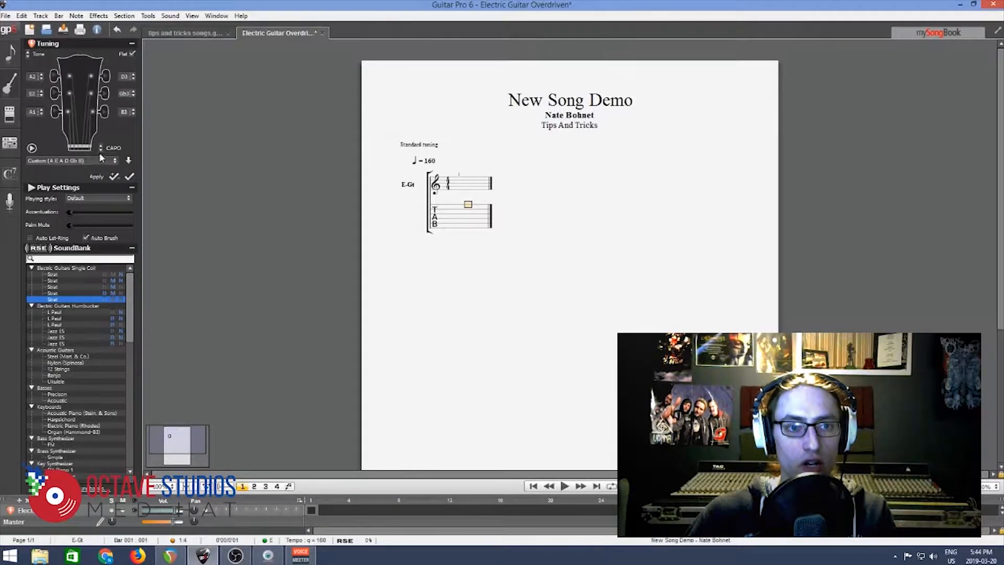
left_click(130, 177)
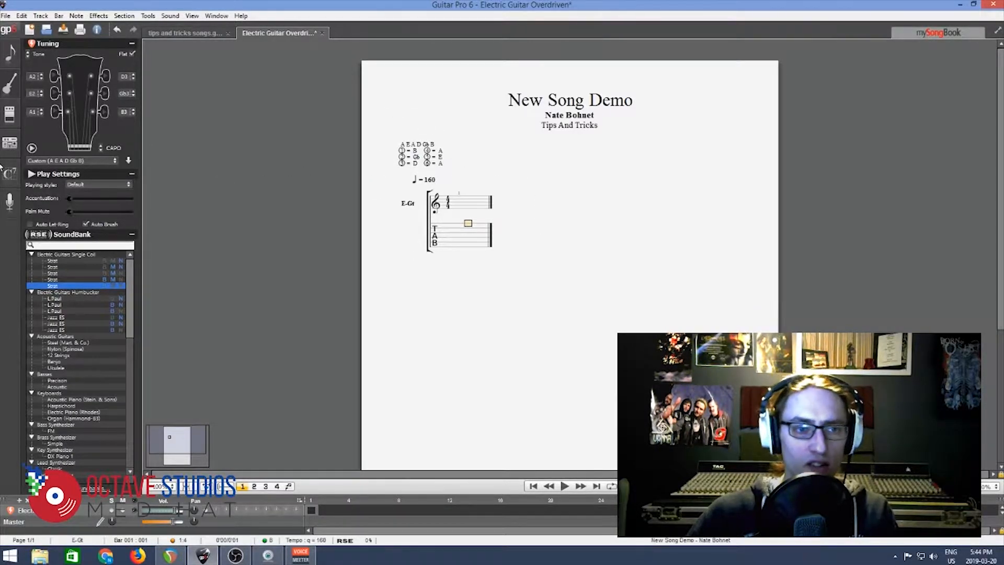
Load the built-in Electric High-Gain preset "Nu Metal" for the guitar track's effects.
left_click(8, 118)
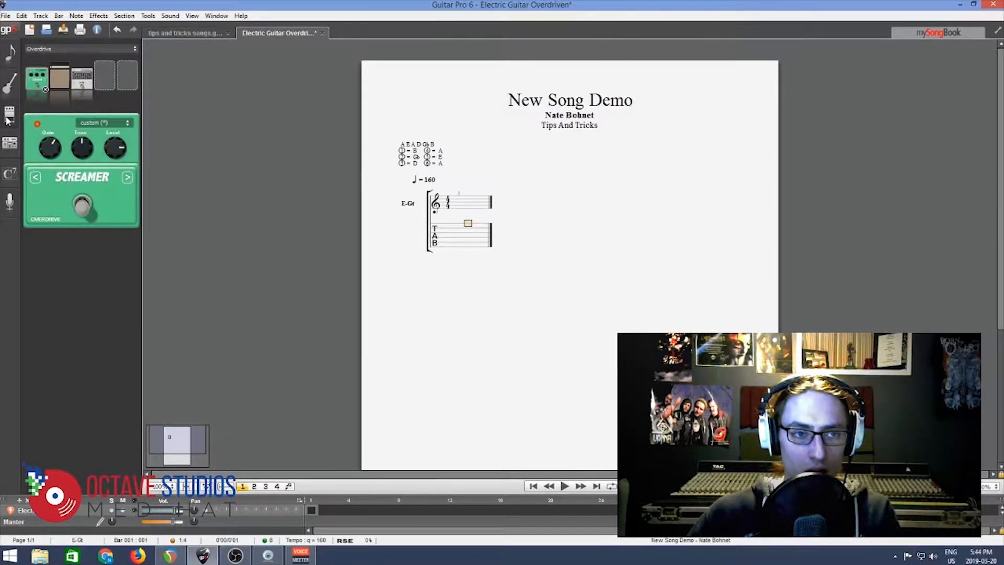
left_click(68, 48)
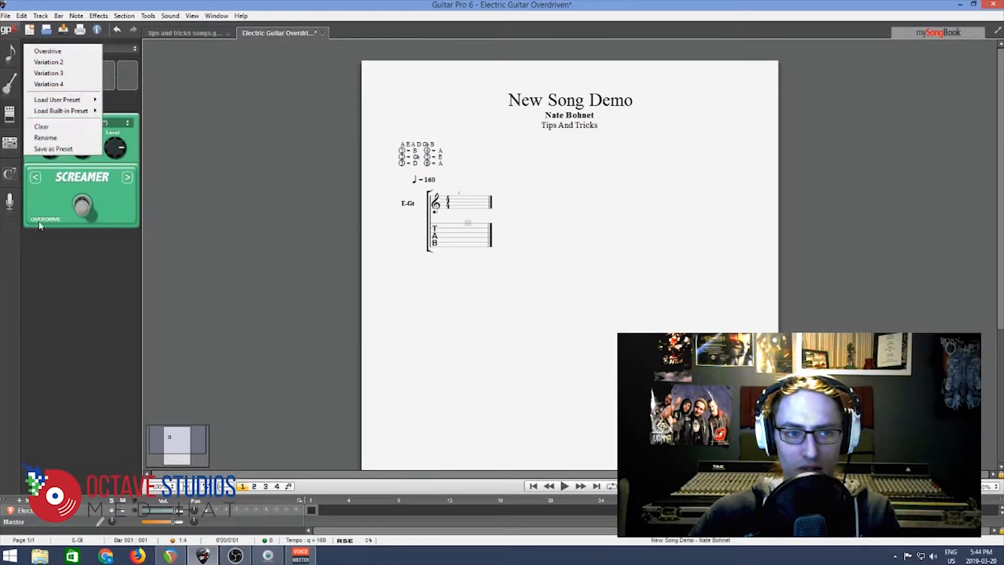
mouse_move(65, 111)
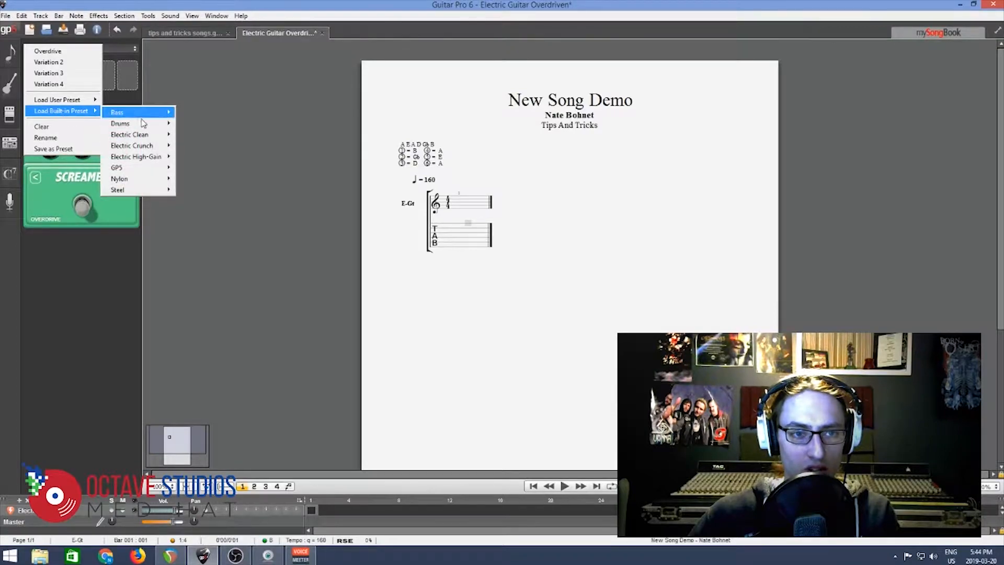
mouse_move(157, 157)
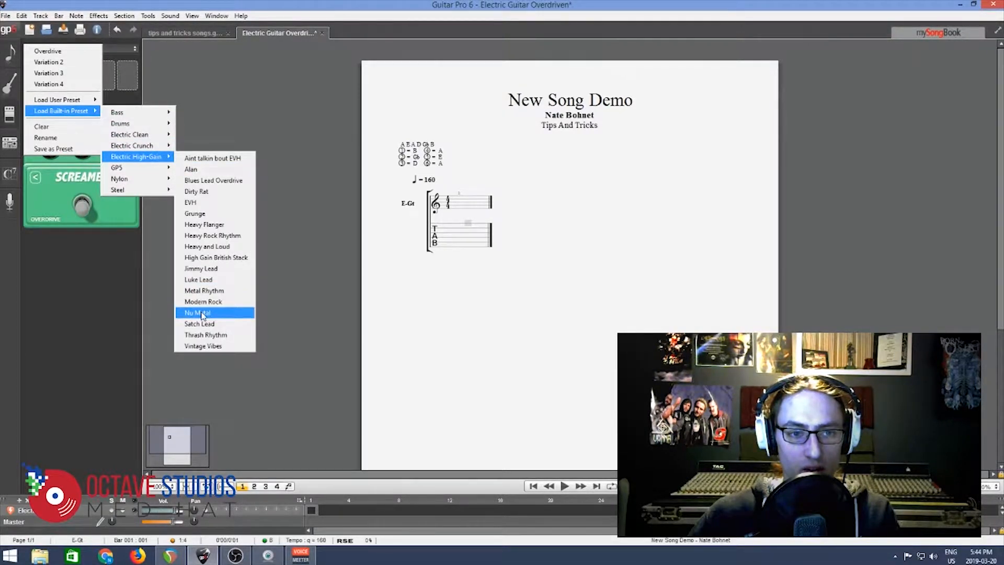
left_click(202, 313)
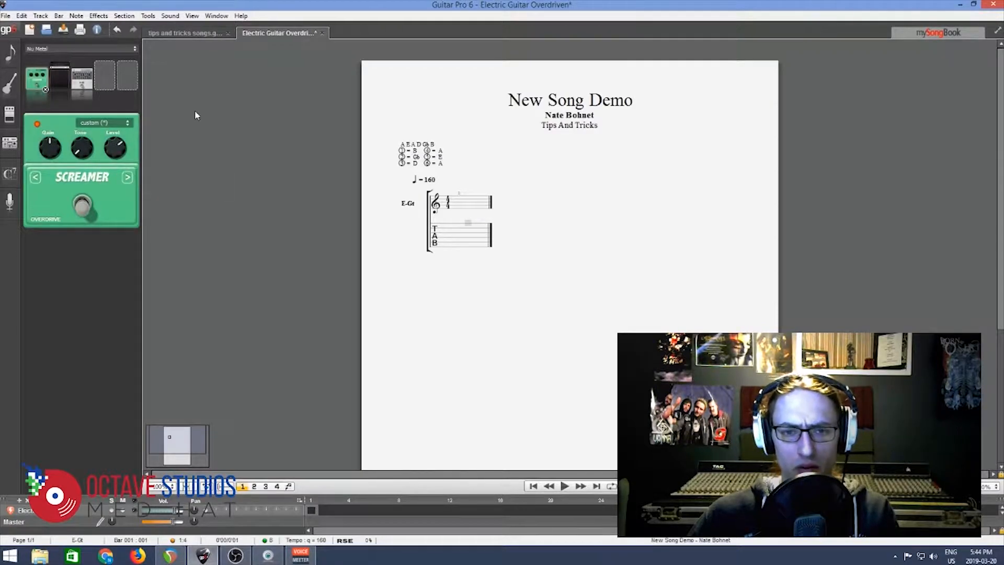
Place the entry cursor in the first bar of the tablature and move it across the strings.
left_click(468, 246)
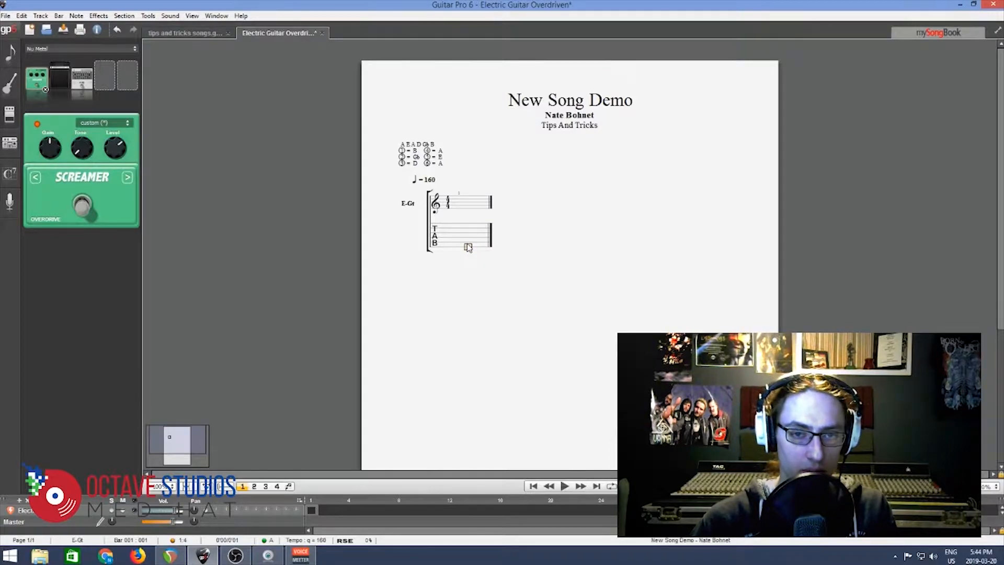
key("Up")
key("Up")
key("Up")
key("Up")
key("Down")
key("Down")
key("Down")
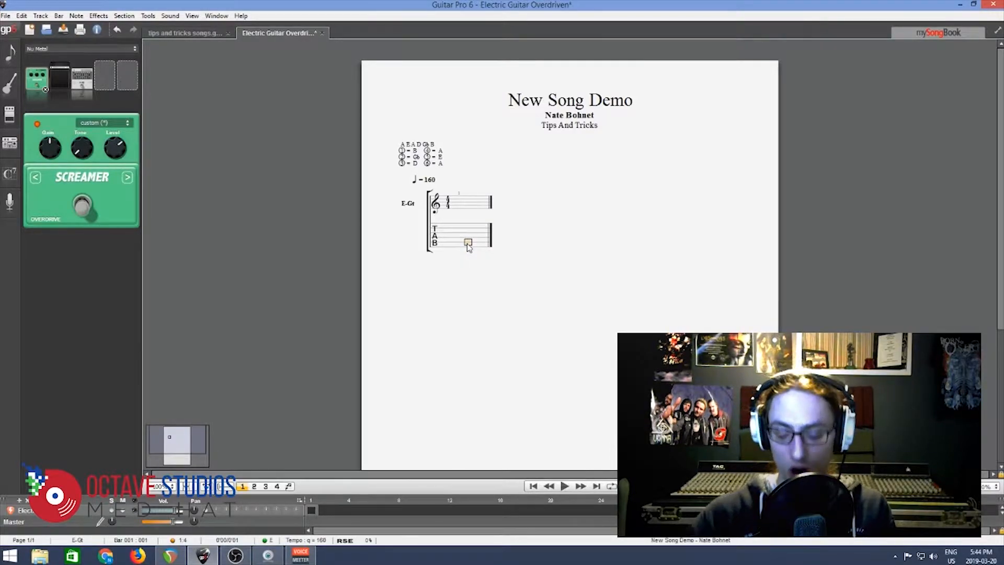
key("Up")
key("Up")
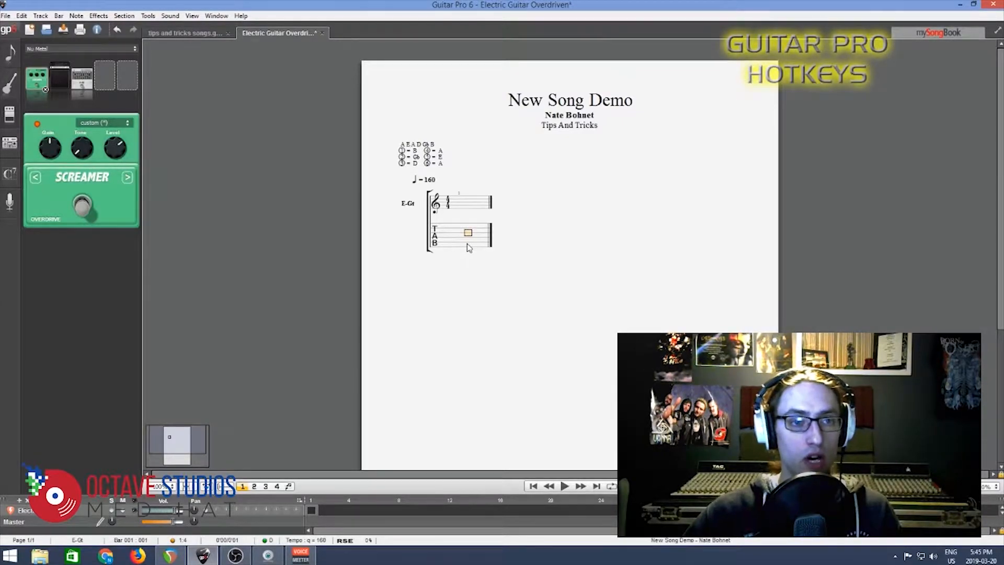
Show the notation palette and enter quarter notes at frets 0, 1 and 2 on the sixth, fifth and fourth strings.
key("F2")
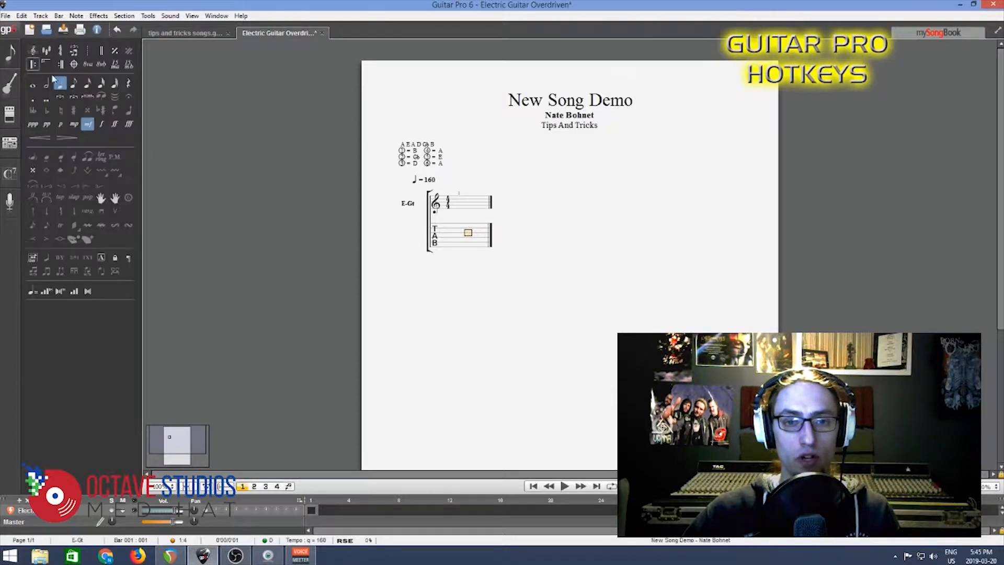
key("Right")
key("Left")
key("0")
key("Right")
key("1")
key("Right")
key("Up")
key("2")
Try durations from a half note to a thirty-second note on the first note, and return it to a quarter note.
key("Left")
key("Left")
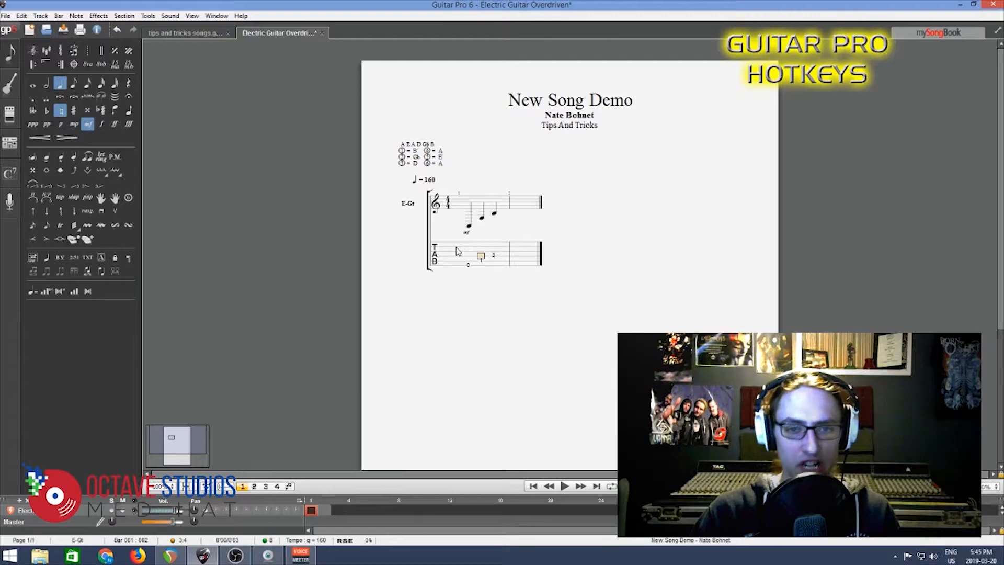
key("Down")
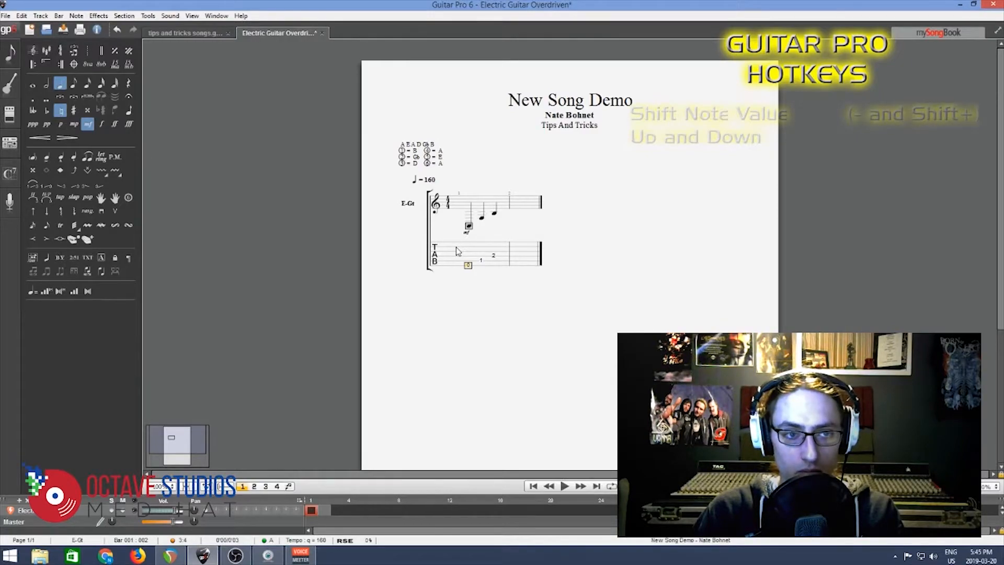
key("minus")
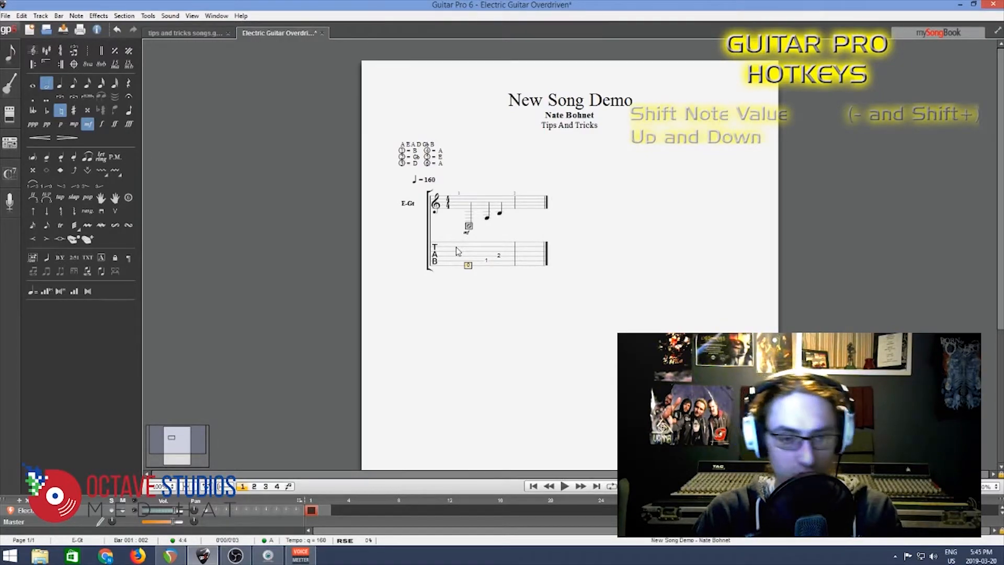
key("plus")
key("plus")
key("plus")
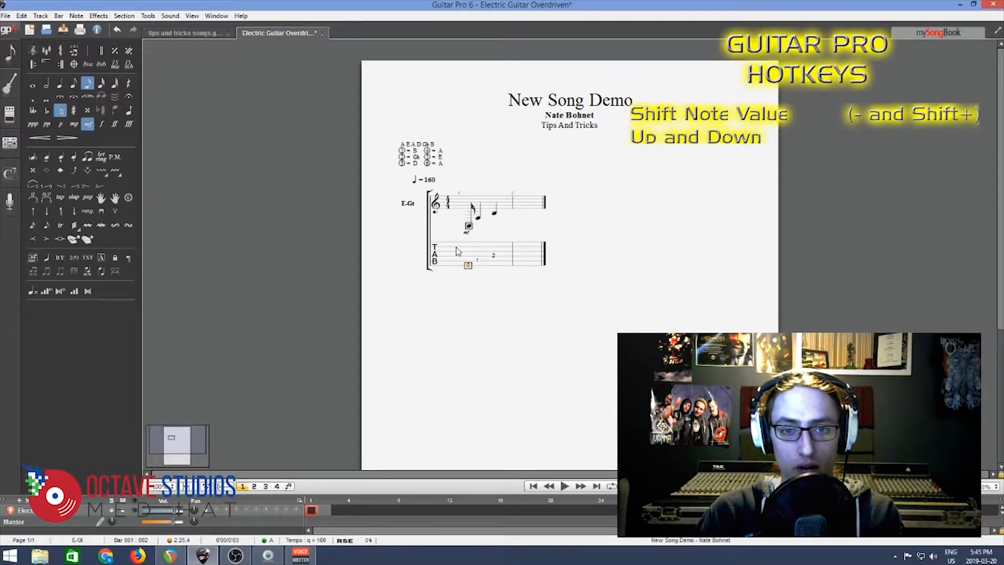
key("minus")
key("minus")
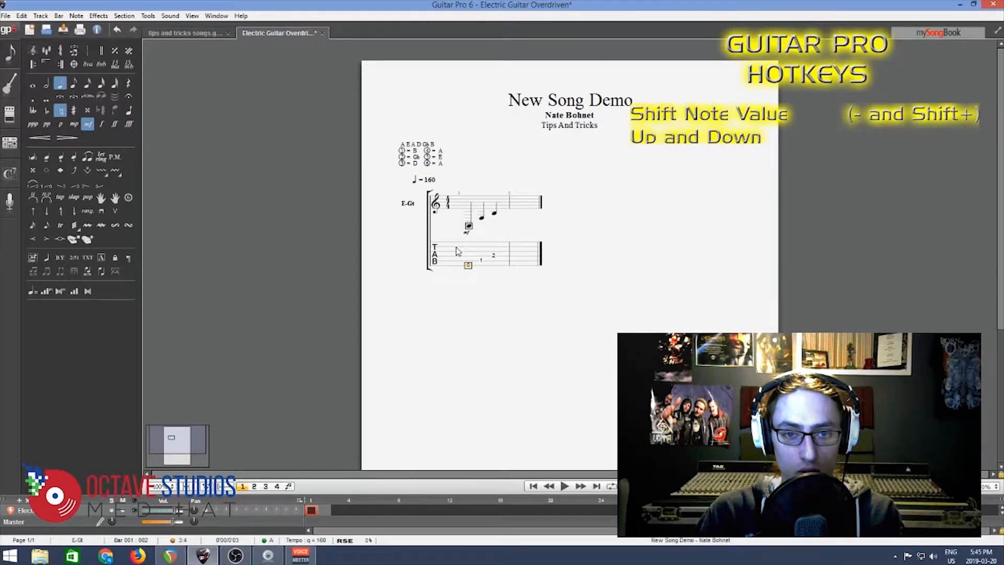
key("shift+equal")
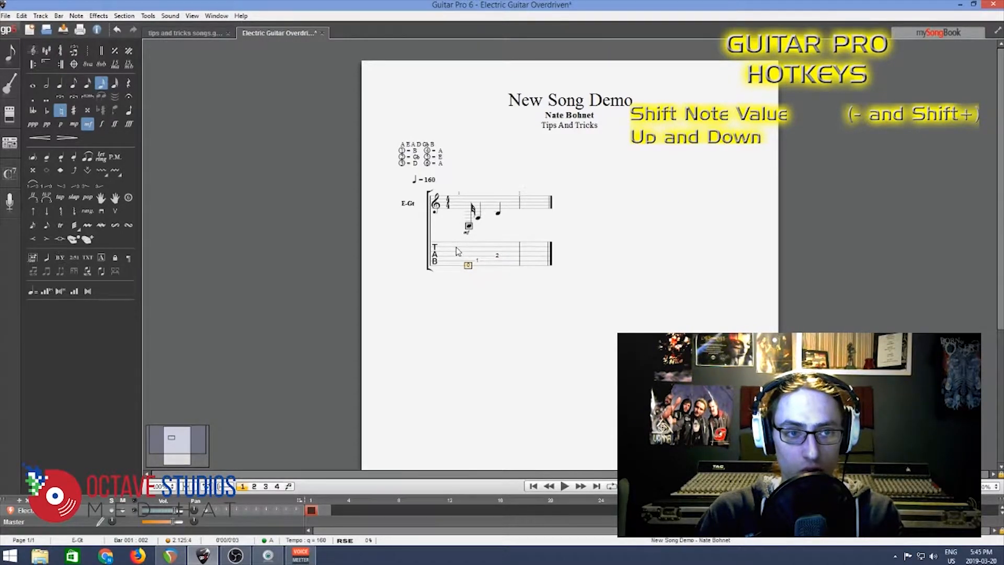
key("minus")
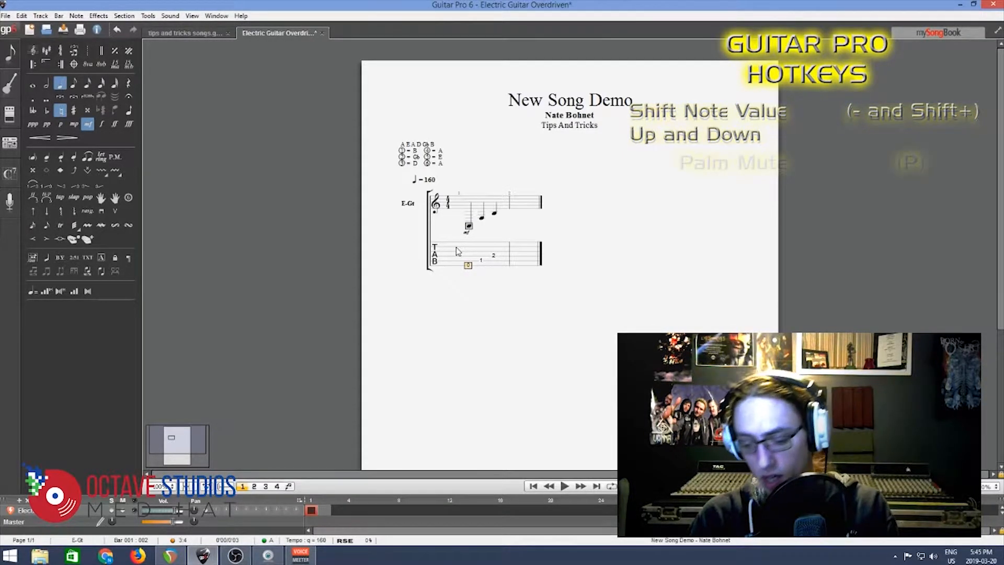
Apply palm muting to the first two notes of bar one and play the passage back.
key("p")
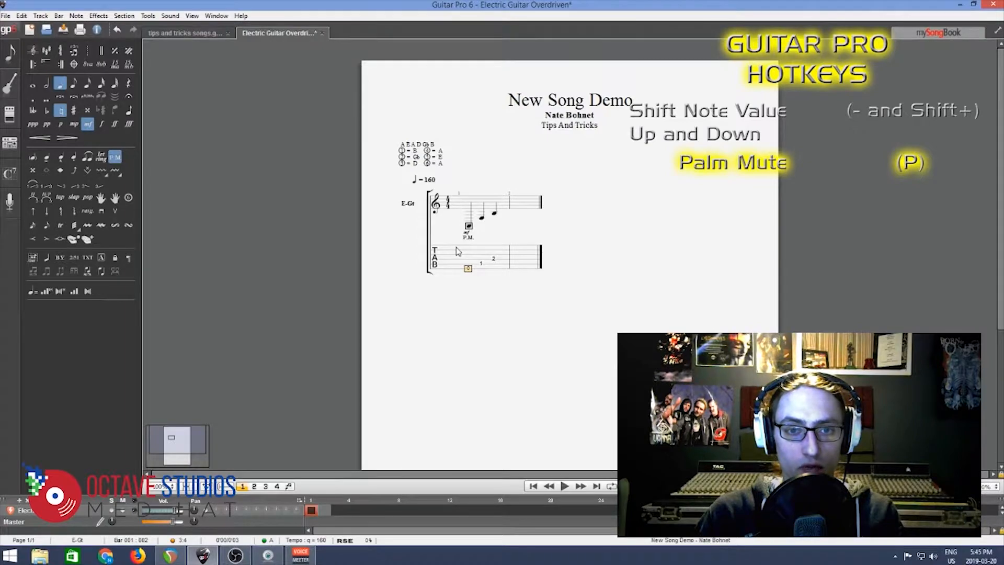
key("p")
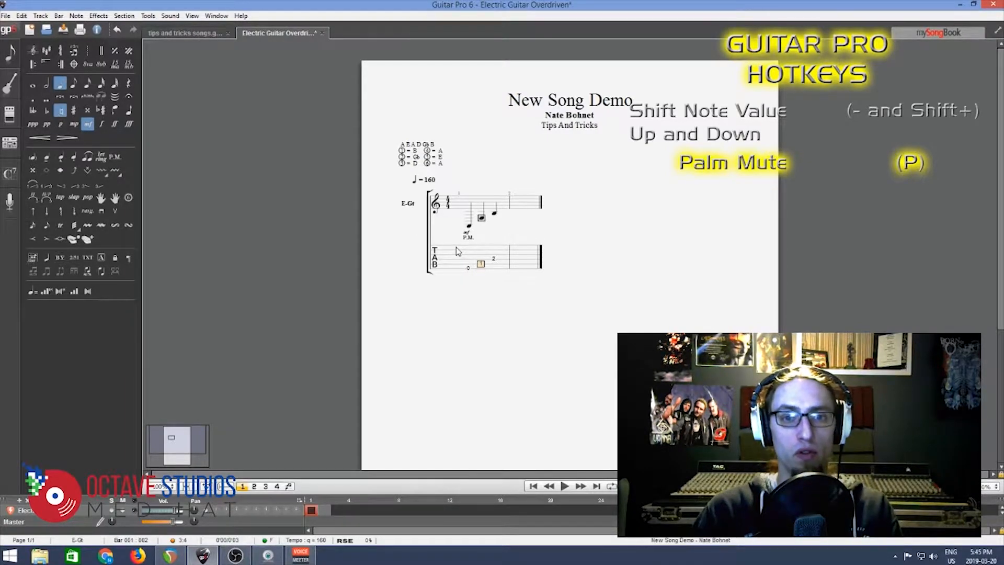
key("Left")
key("space")
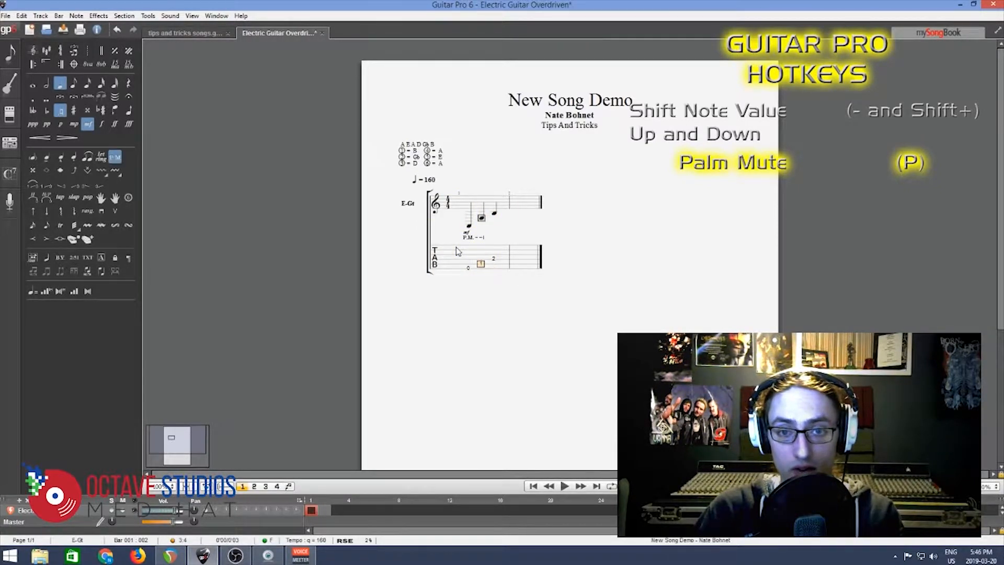
key("Left")
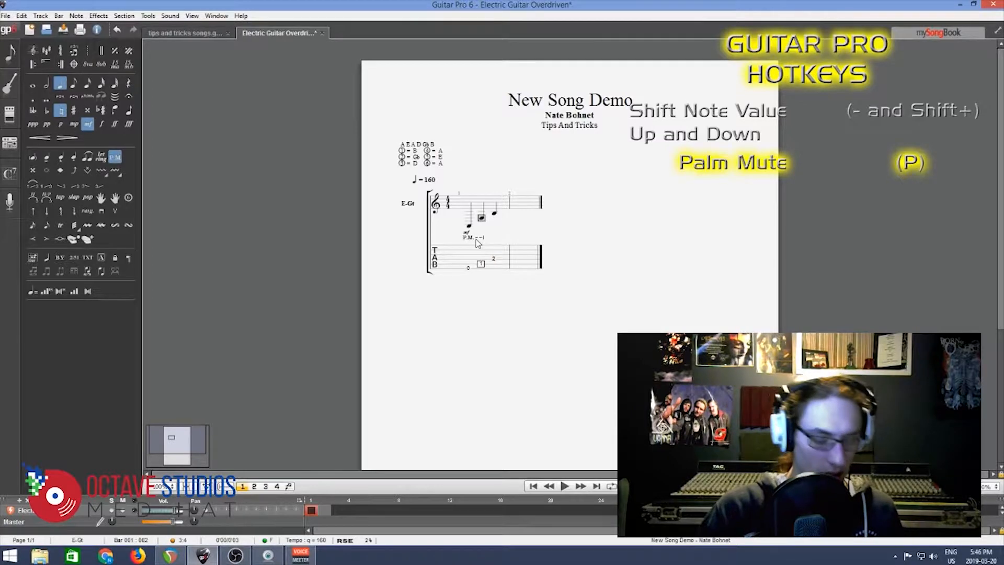
Add fret 2 on the fourth string to beat four, frets 2 and 3 in bar two, and tie the fret 2 notes across the barline.
key("Right")
key("Right")
key("l")
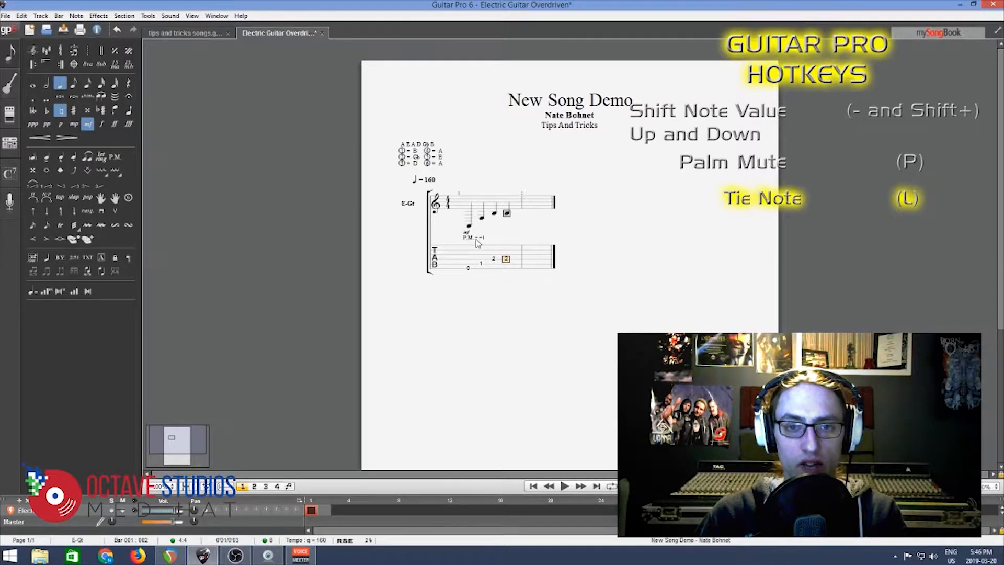
key("Right")
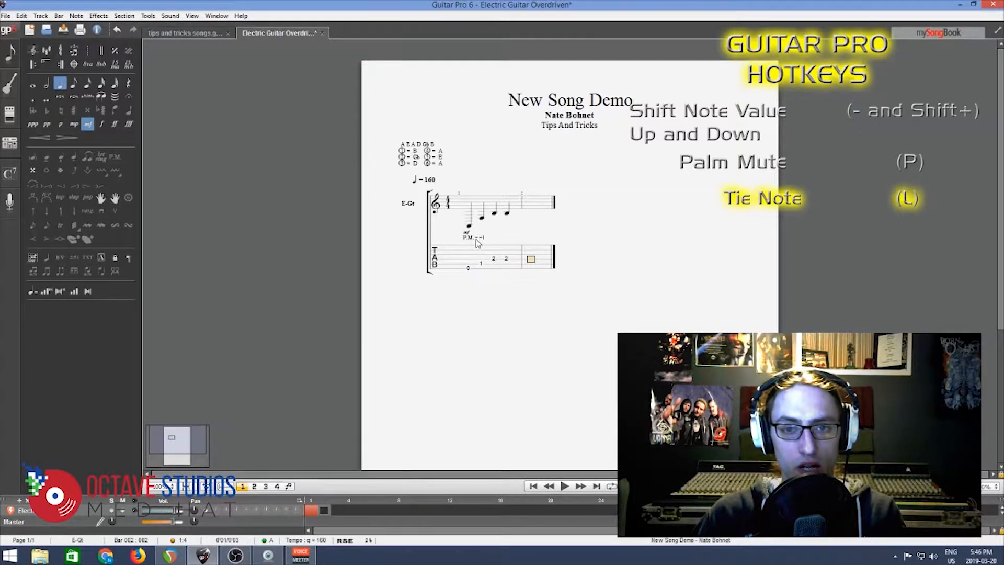
key("l")
key("Right")
type("3")
key("Left")
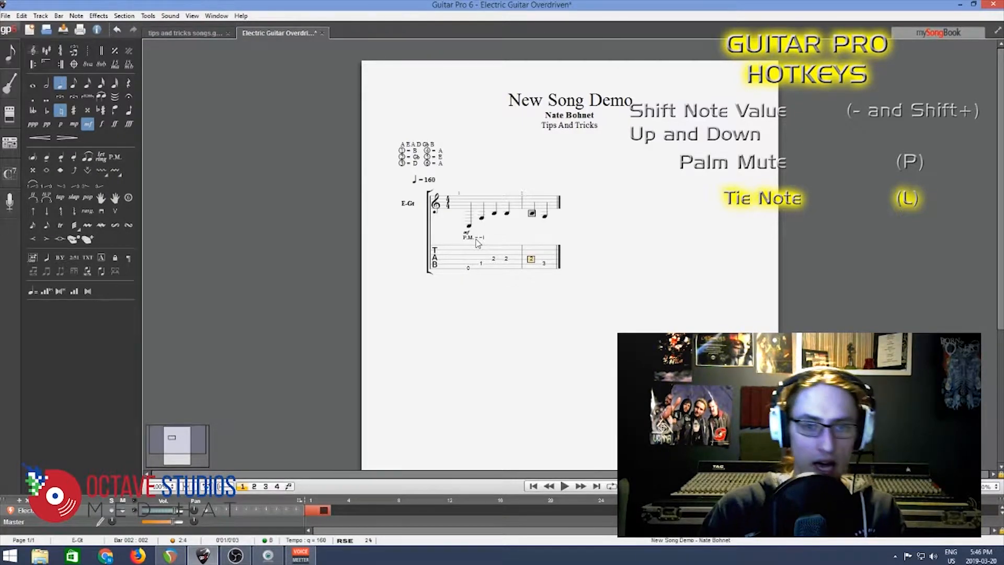
key("l")
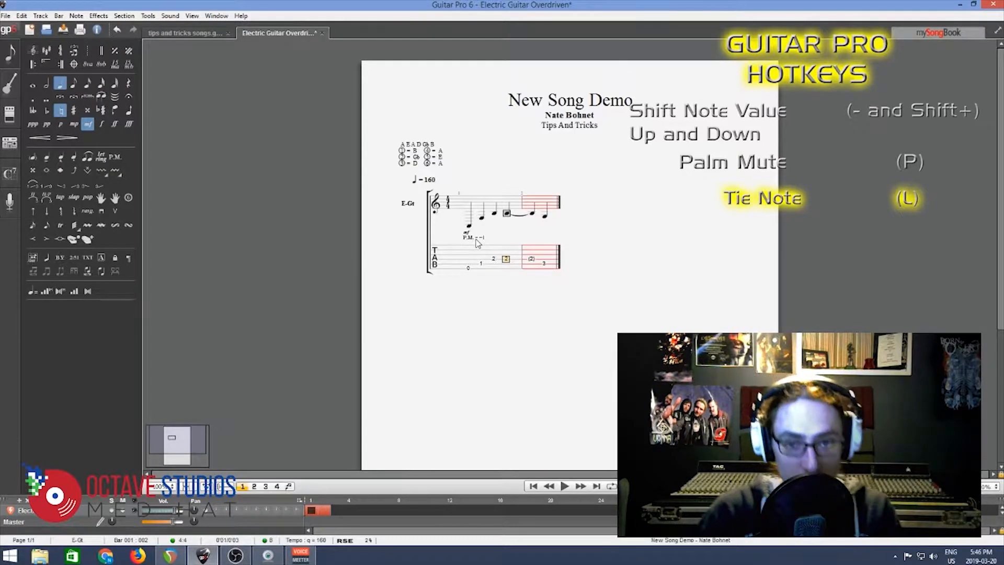
Complete the second bar with quarter notes at frets 0 and 3 on the sixth string.
key("Left")
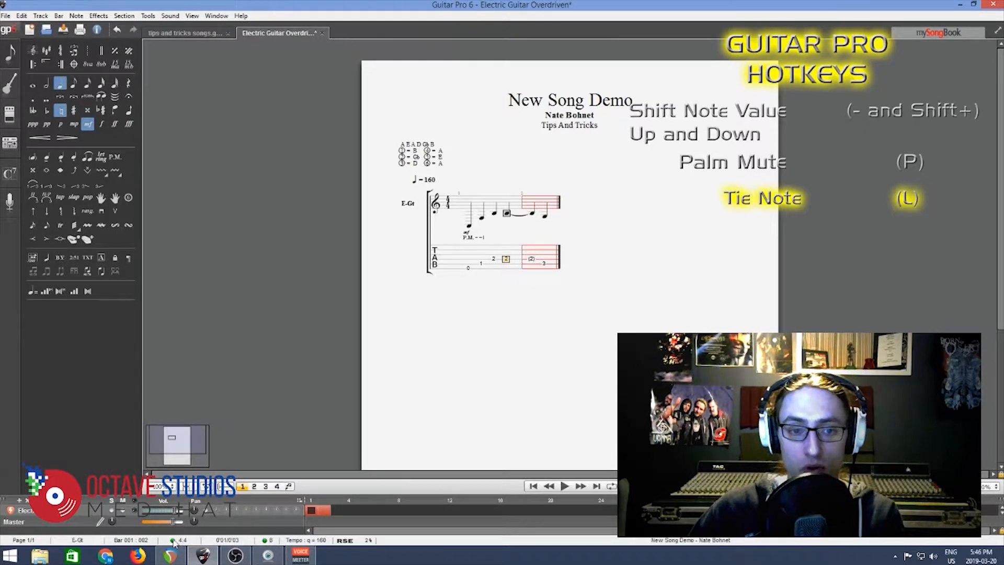
key("Right")
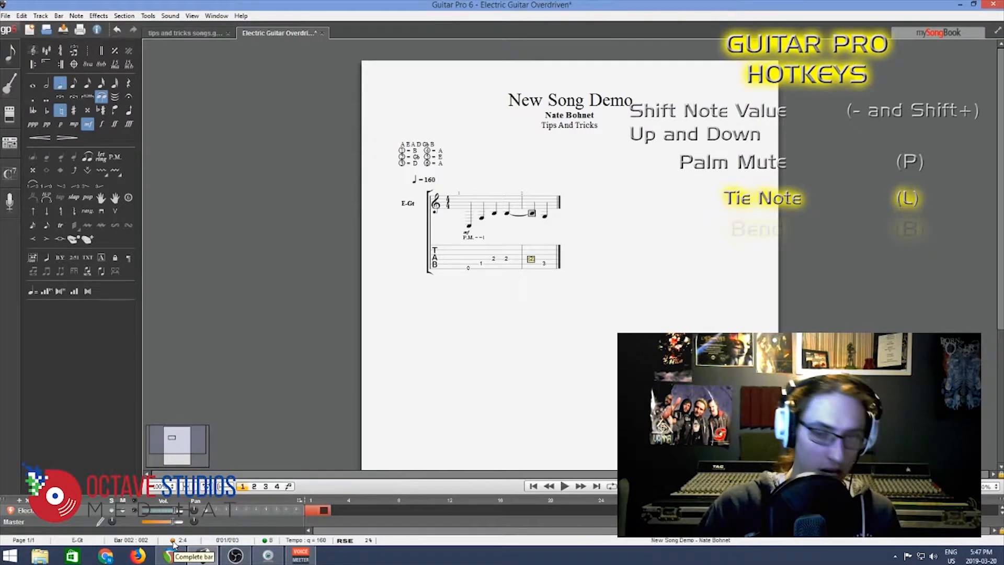
key("Right")
key("Down")
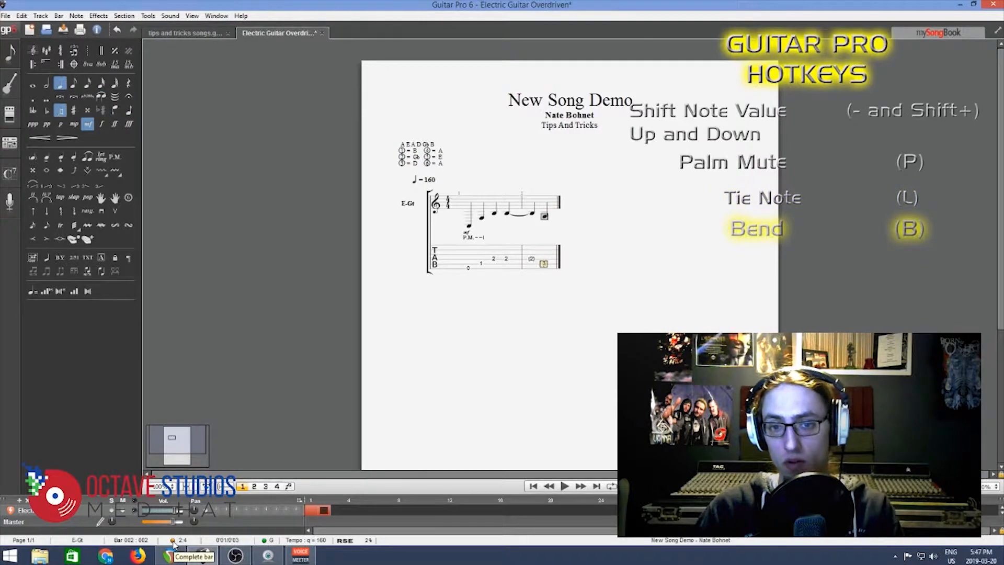
key("Right")
key("Down")
key("0")
key("Right")
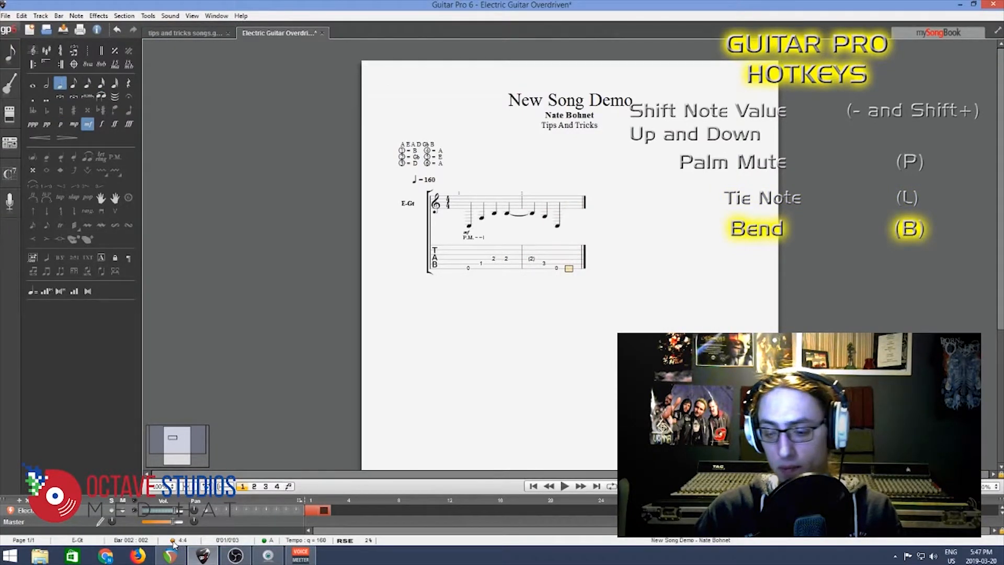
key("3")
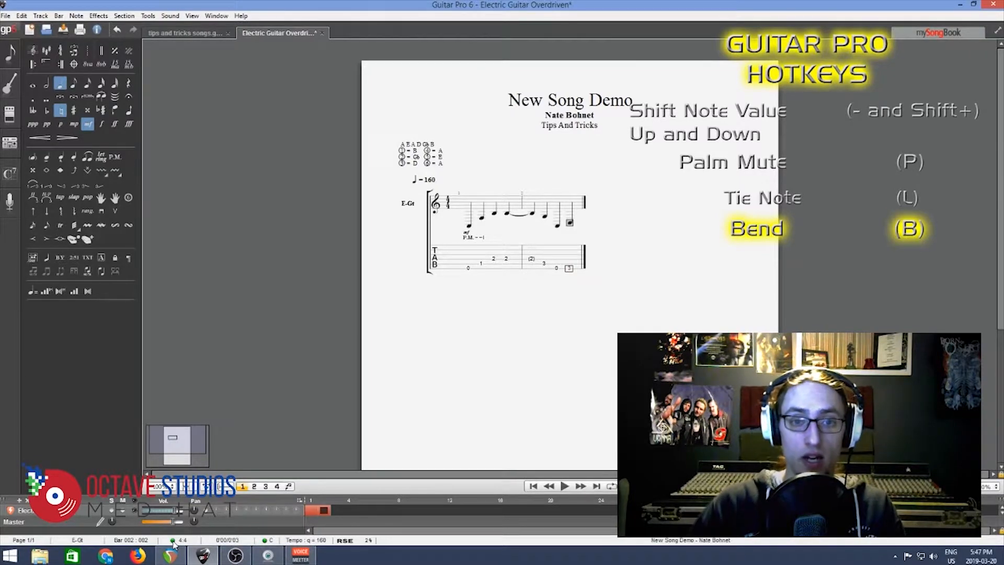
Apply a full Bend/Release to the last note of the second bar, adjusting the curve's peak points.
key("b")
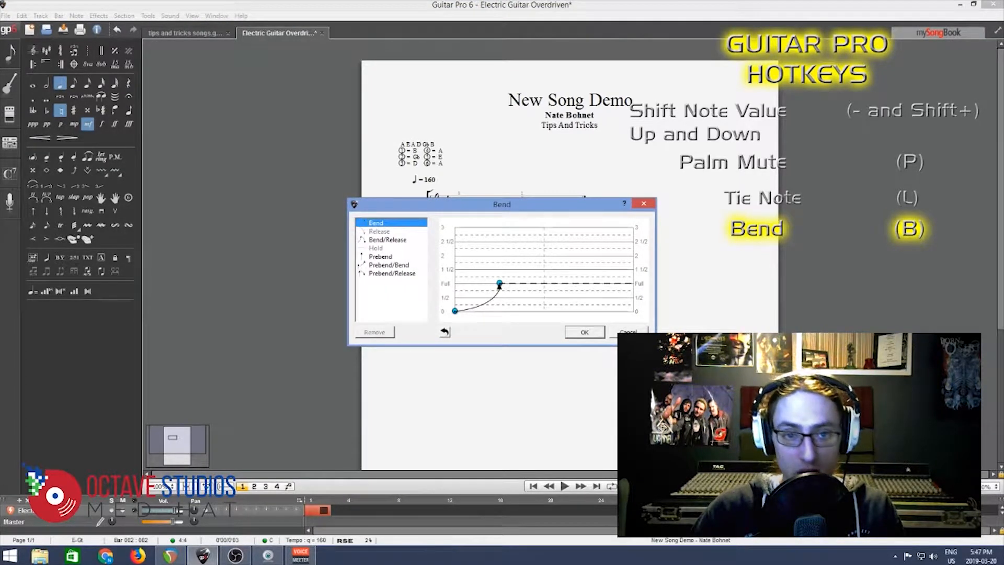
mouse_move(499, 283)
left_mouse_down()
mouse_move(498, 227)
mouse_move(497, 297)
mouse_move(497, 269)
mouse_move(497, 286)
left_mouse_up()
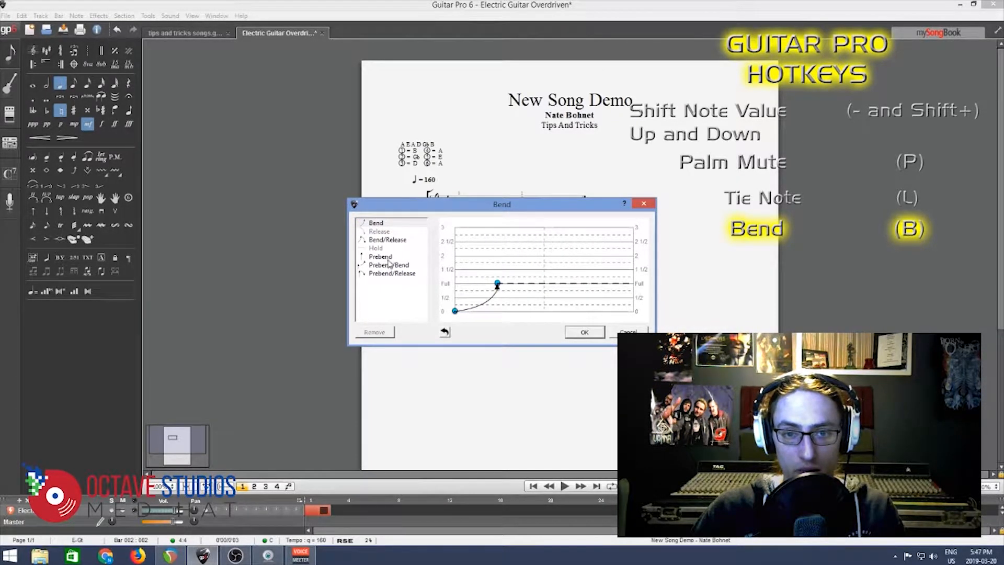
left_click(388, 239)
left_click_drag(517, 285, 522, 285)
left_click(585, 332)
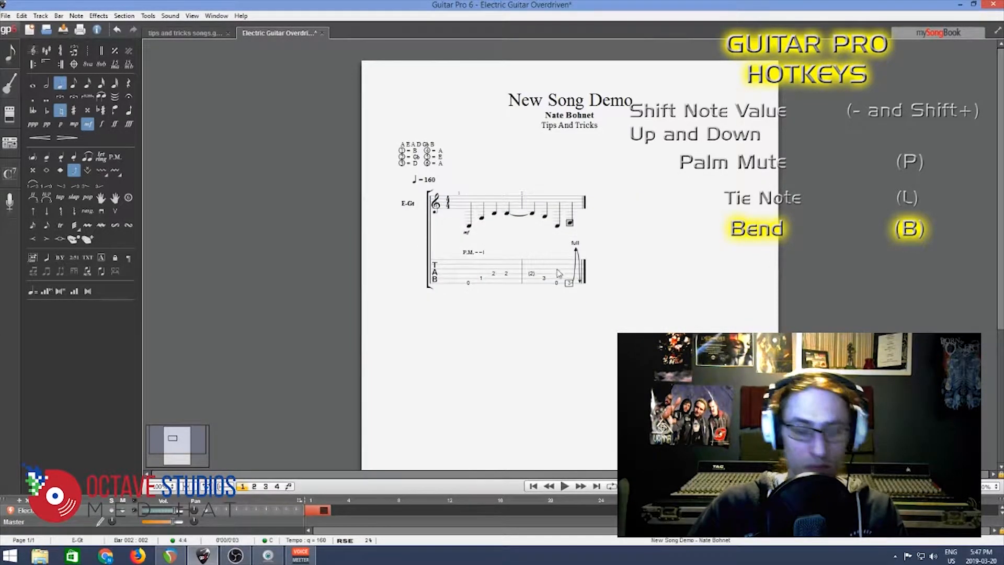
Palm mute the second and third notes of the second bar.
key("Left")
key("p")
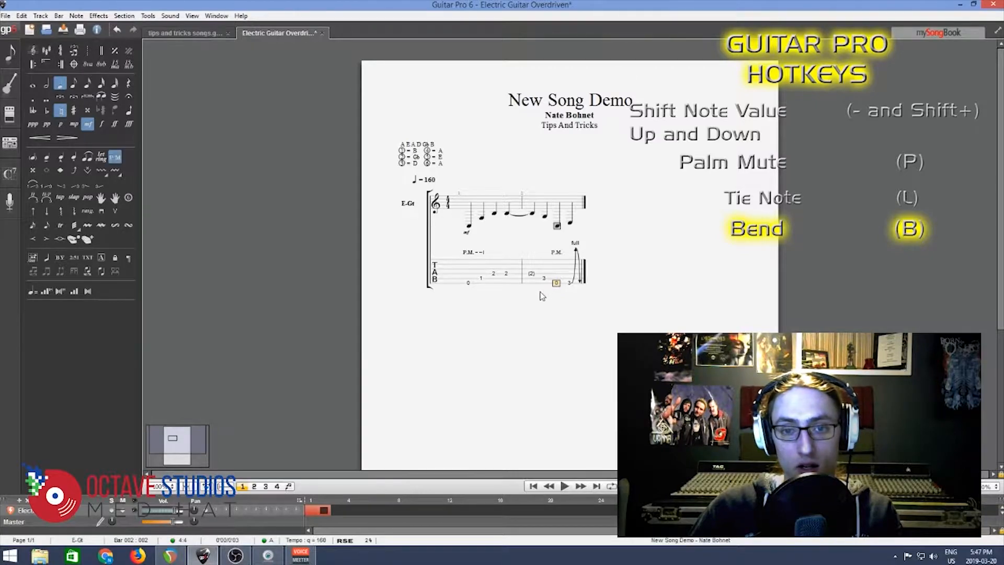
key("Left")
key("p")
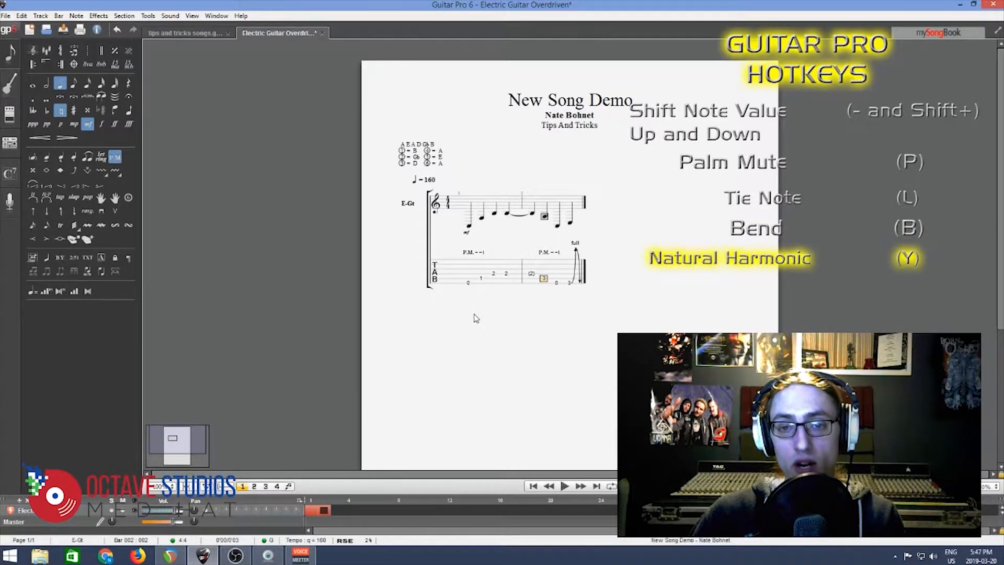
Turn the third note of the first bar into a natural harmonic.
left_click(507, 274)
key("Left")
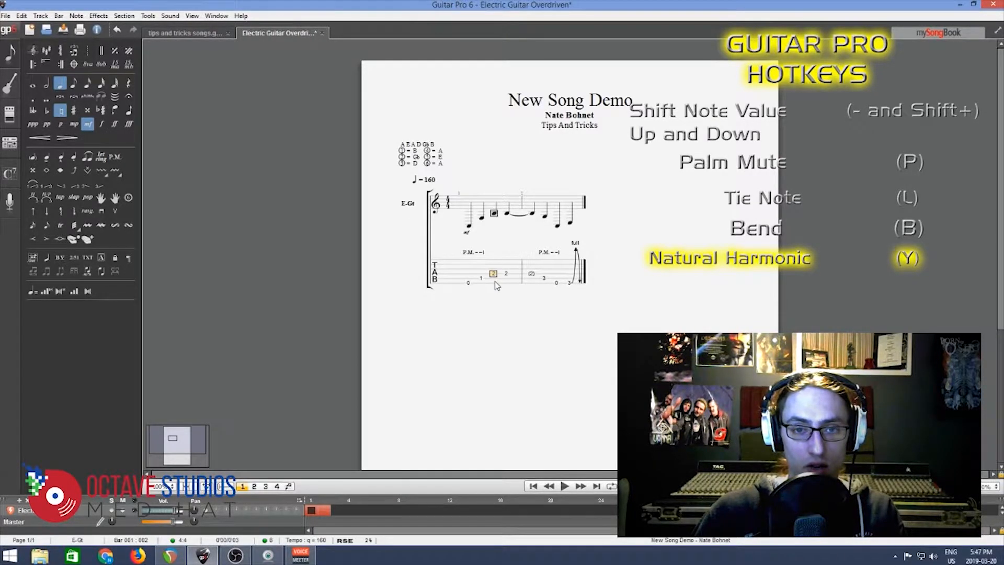
key("y")
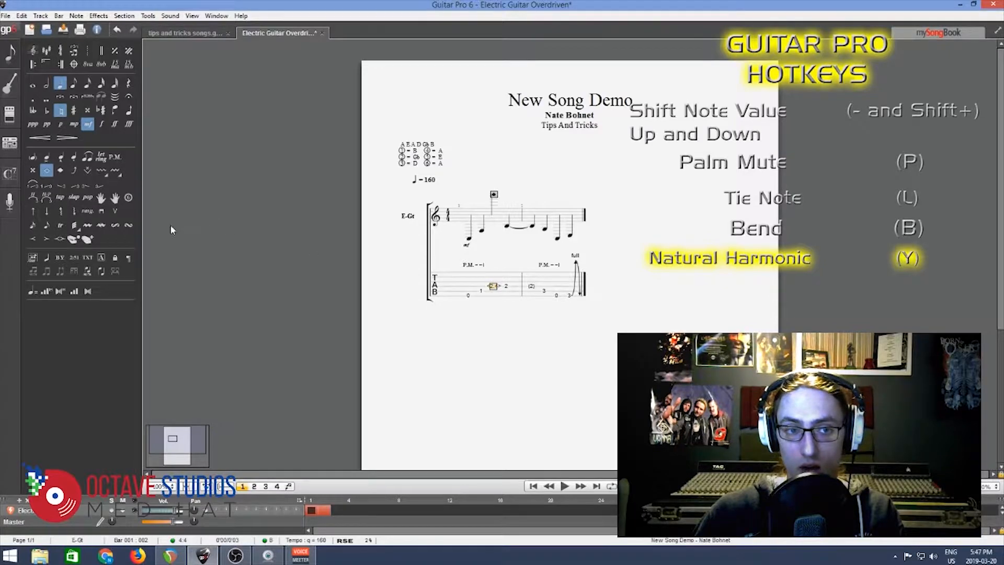
Make the fourth note of the first bar a Pinch artificial harmonic with B (Octave tonic) as the sounding note.
left_click(507, 287)
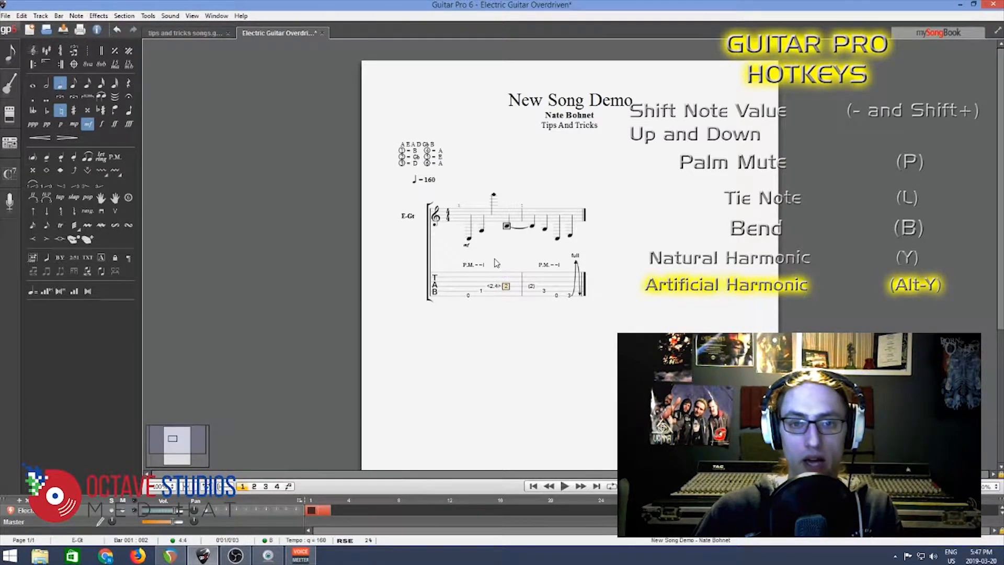
key("alt+y")
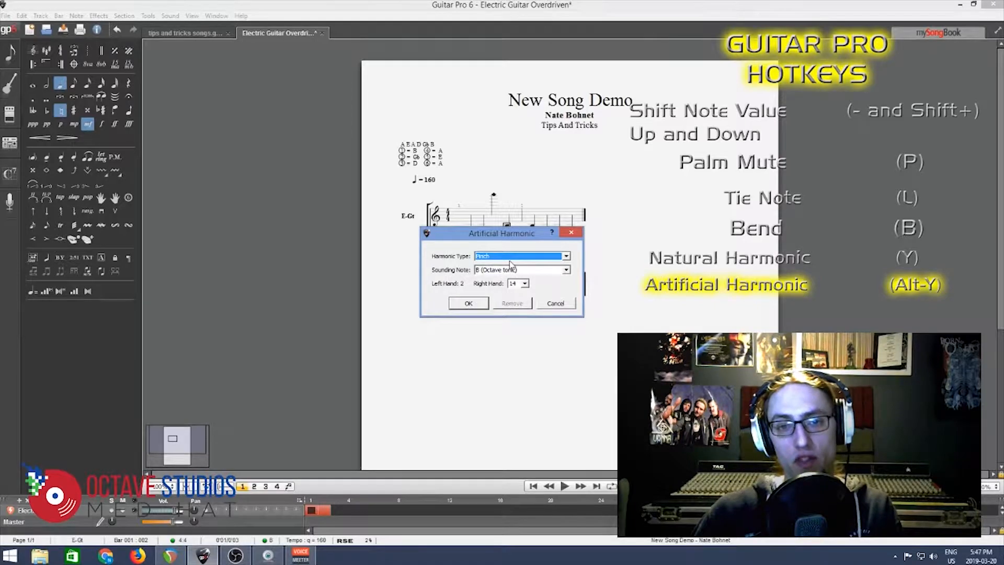
left_click(468, 303)
Change the natural harmonic note to fret 3 and play the score from the first note.
left_click(494, 287)
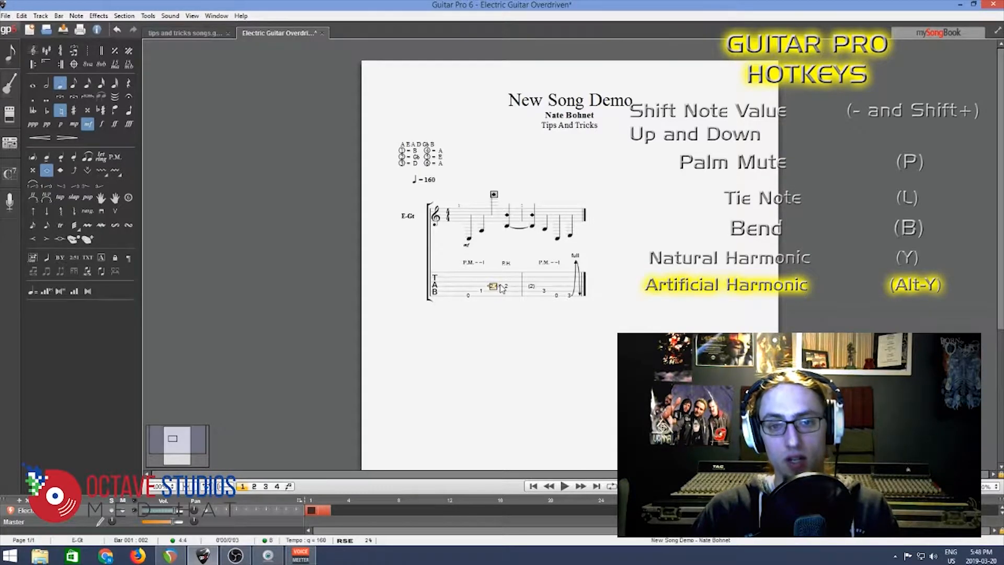
key("3")
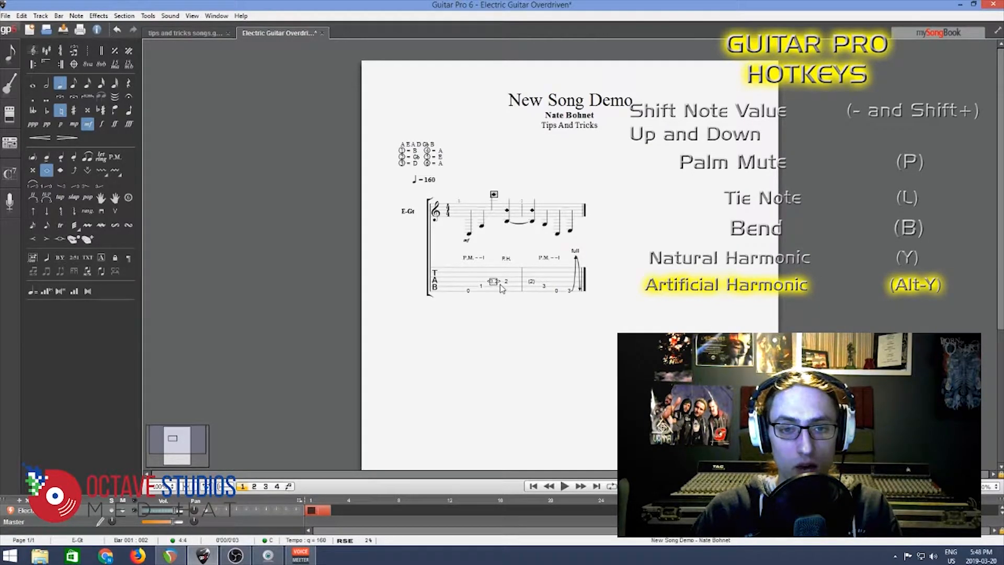
key("Down")
key("Down")
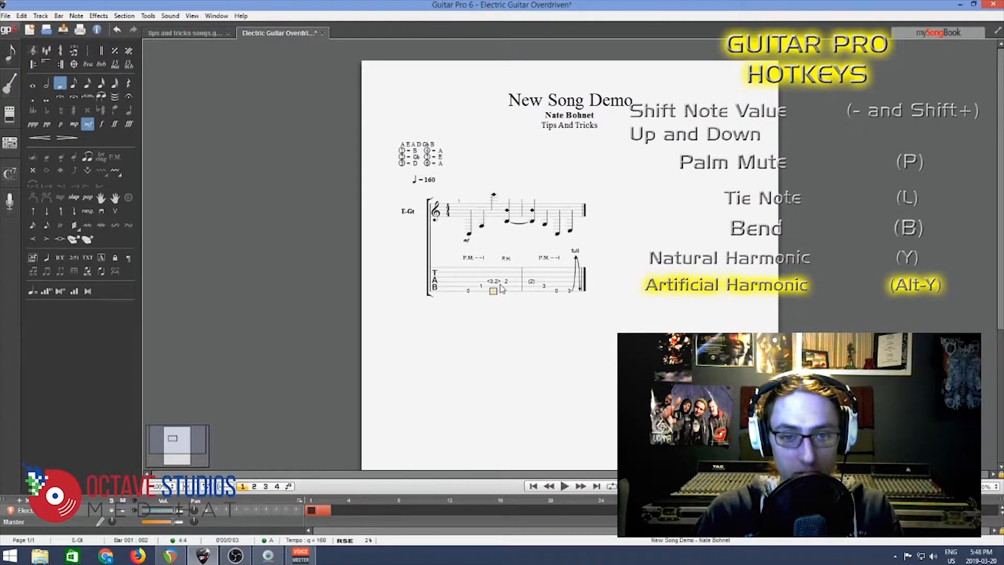
key("Left")
key("space")
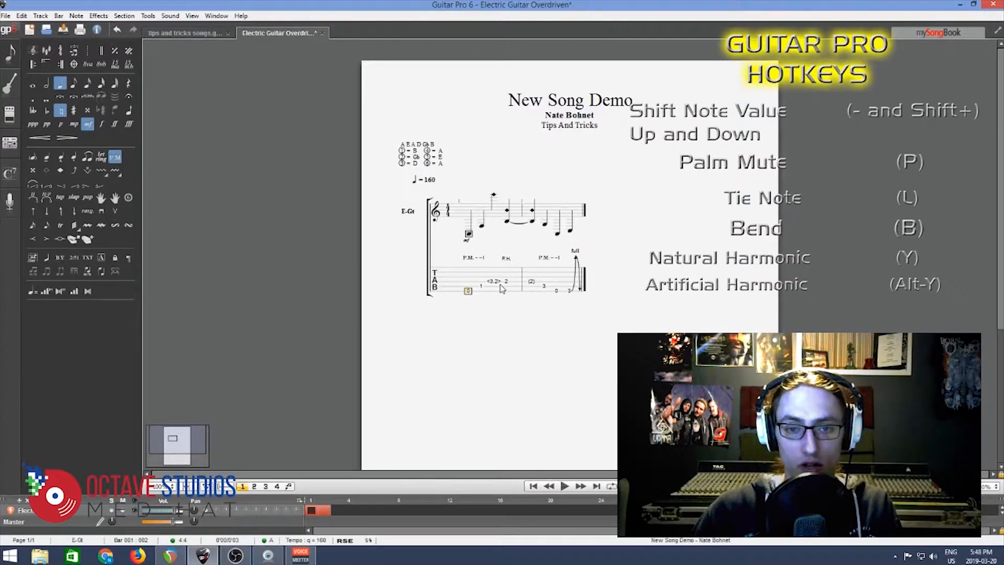
Select all the notes in both bars and delete them.
left_click_drag(467, 291, 584, 292)
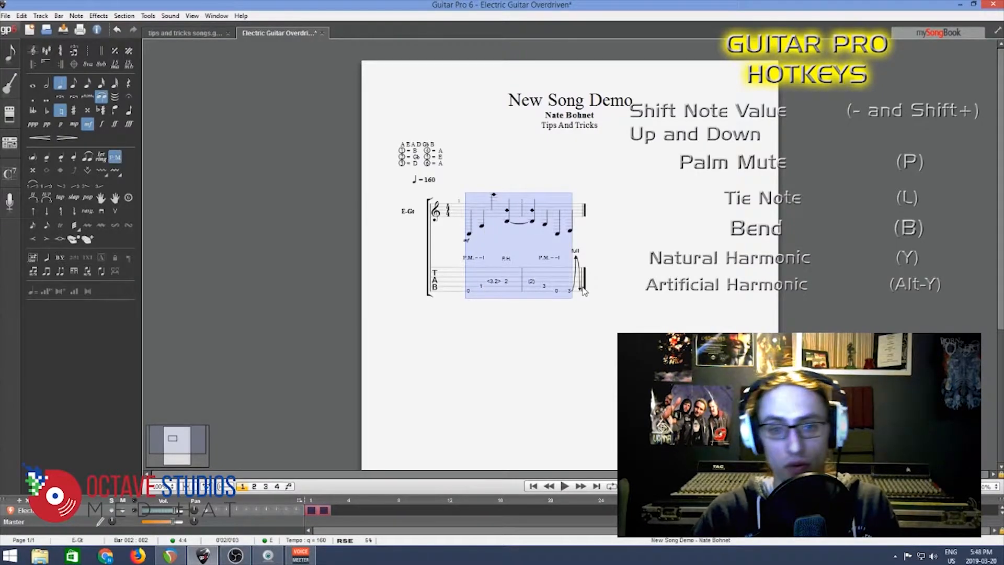
key("Delete")
key("Left")
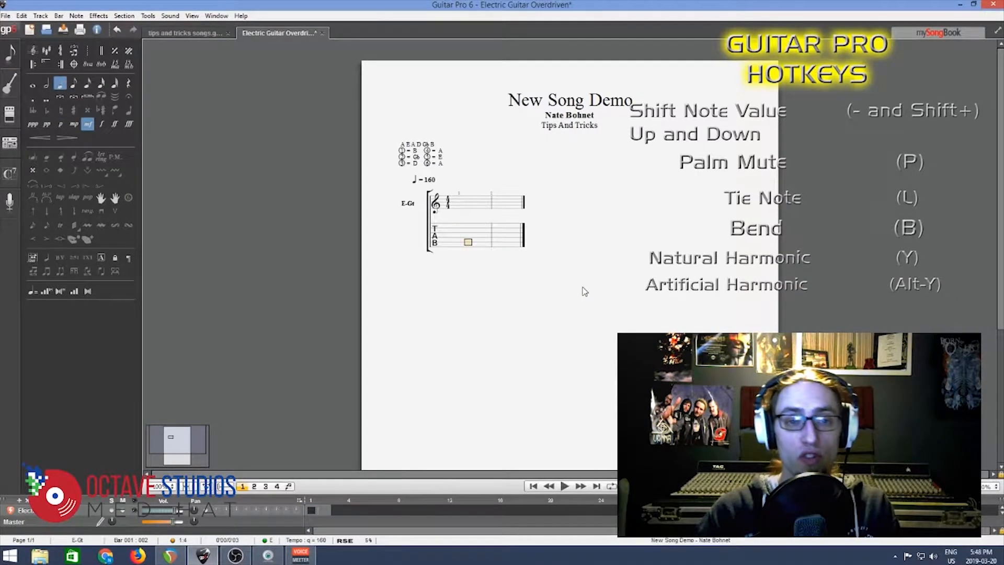
Enter frets 5, 7 and 8 on the sixth string in bar one as linked hammer-ons and play the phrase back.
key("Down")
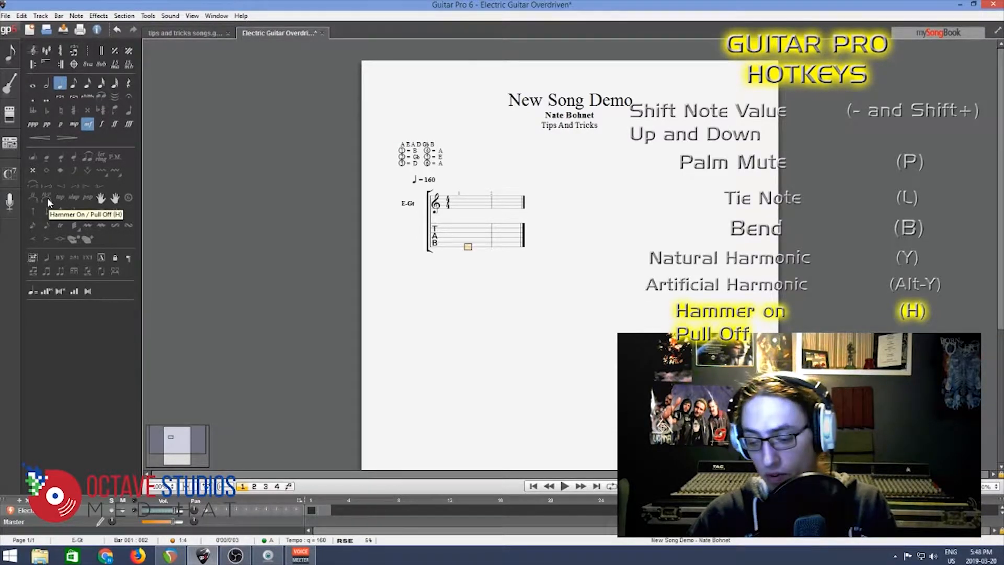
type("5")
key("Right")
type("7")
key("Right")
type("8")
key("Left")
key("Left")
key("h")
key("Right")
key("h")
key("Left")
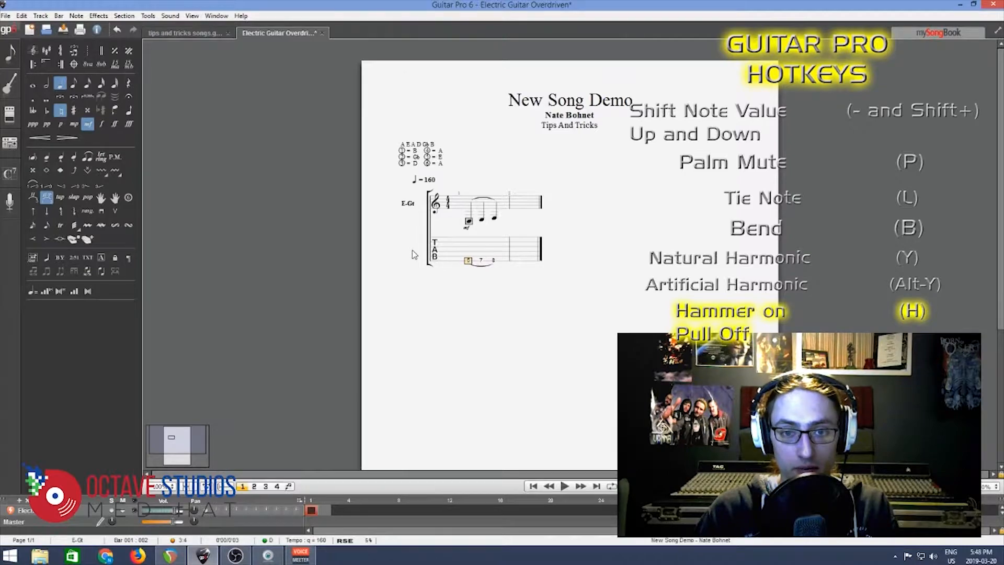
key("space")
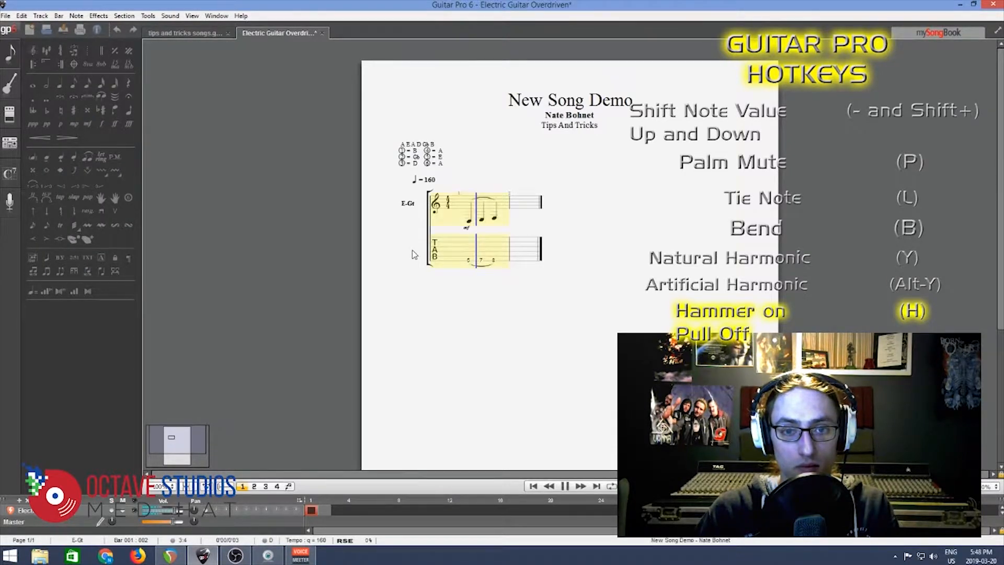
key("space")
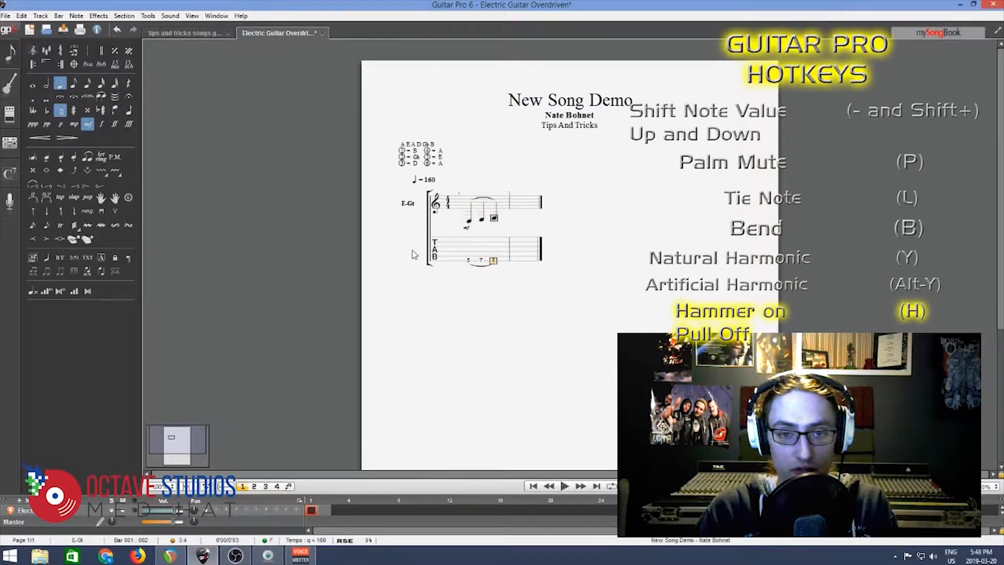
Delete the hammer-on notes and their rests from bar one, leaving the entry cursor on its first beat.
key("Delete")
key("Delete")
key("Delete")
key("Delete")
key("Delete")
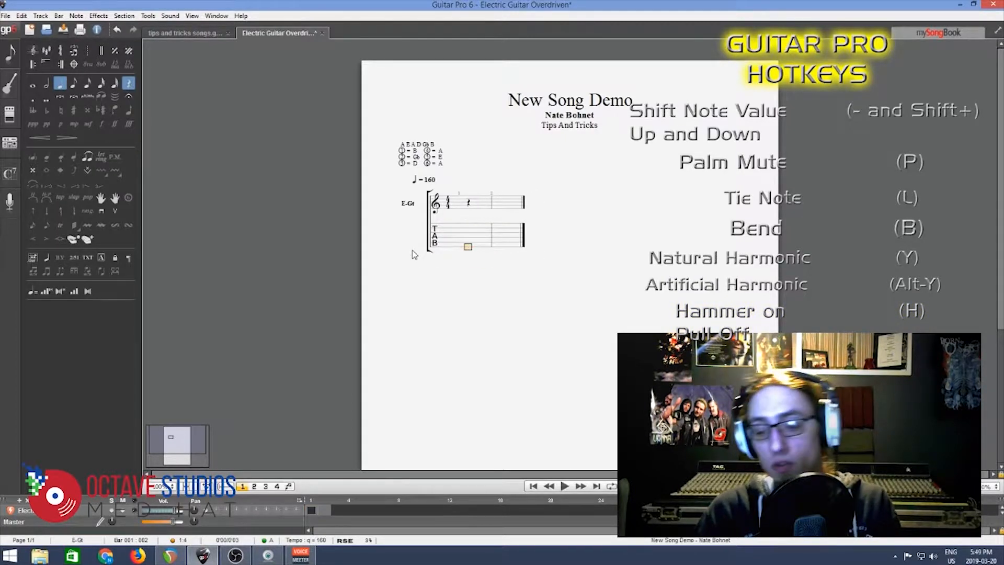
key("Delete")
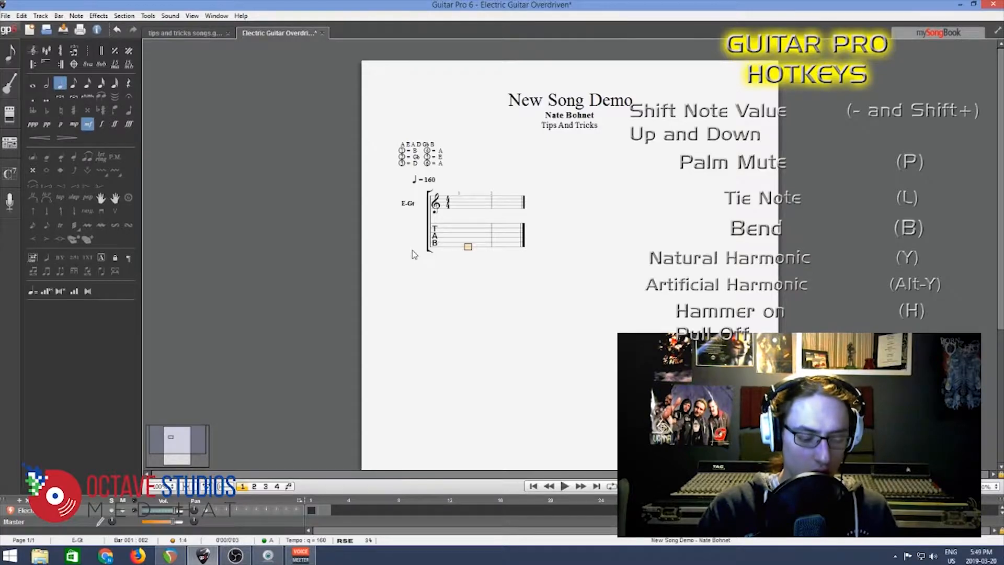
key("Right")
key("Left")
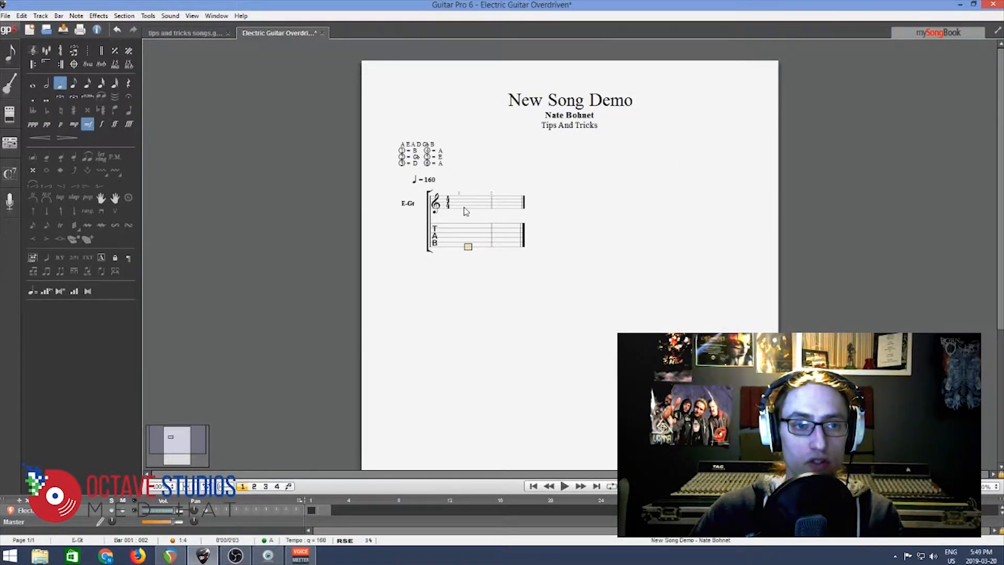
Fill both bars with eighth notes at fret 0 on the sixth string.
left_click(74, 83)
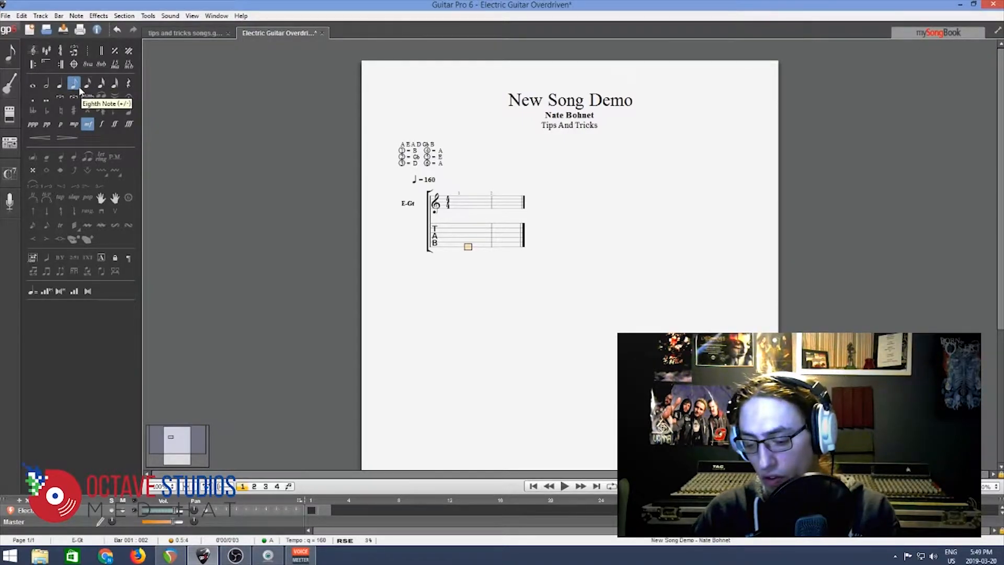
key("0")
key("Right")
key("0")
key("Right")
key("0")
key("Right")
key("0")
key("Right")
key("0")
key("Right")
key("0")
key("Right")
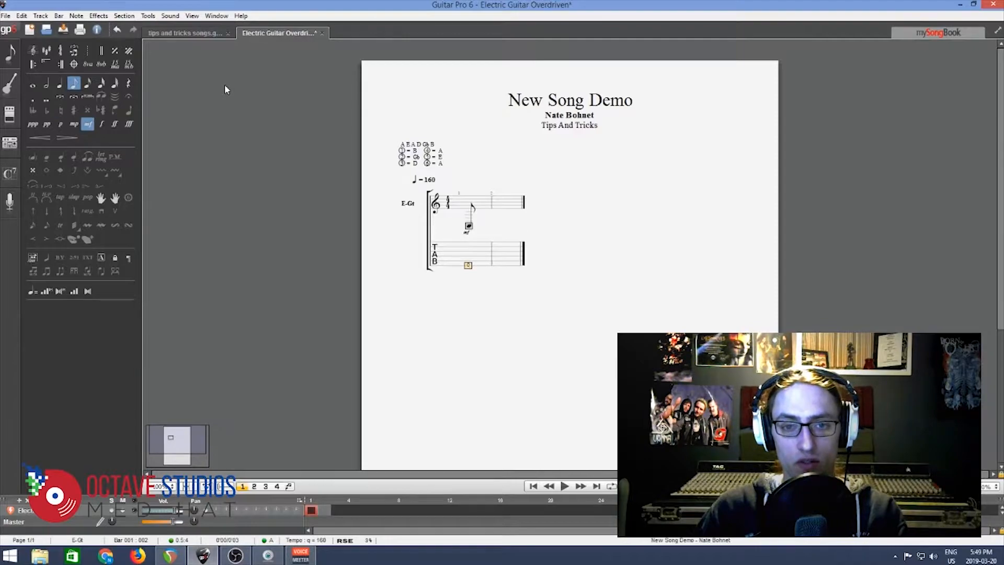
key("0")
key("Right")
key("0")
key("Right")
key("0")
key("Right")
key("0")
key("Right")
key("0")
key("Right")
key("0")
key("Right")
key("0")
key("Right")
key("0")
key("Right")
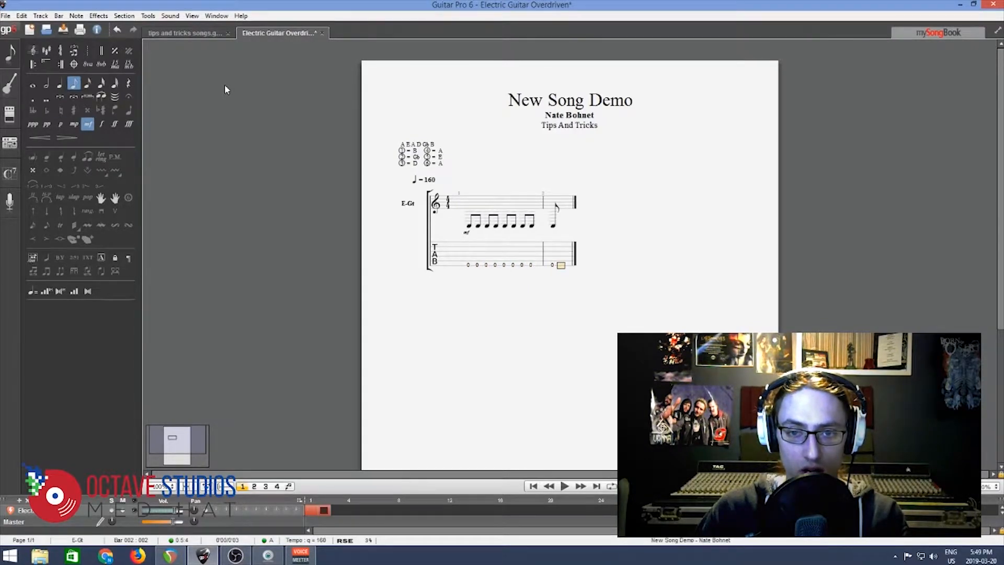
key("0")
key("Right")
key("0")
Return to the first note of bar one and play back the eighth-note phrase.
key("Left")
key("Left")
key("Left")
key("Left")
key("Left")
key("Left")
key("Left")
key("Left")
key("Left")
key("Left")
key("Left")
key("Left")
key("Left")
key("Left")
key("Left")
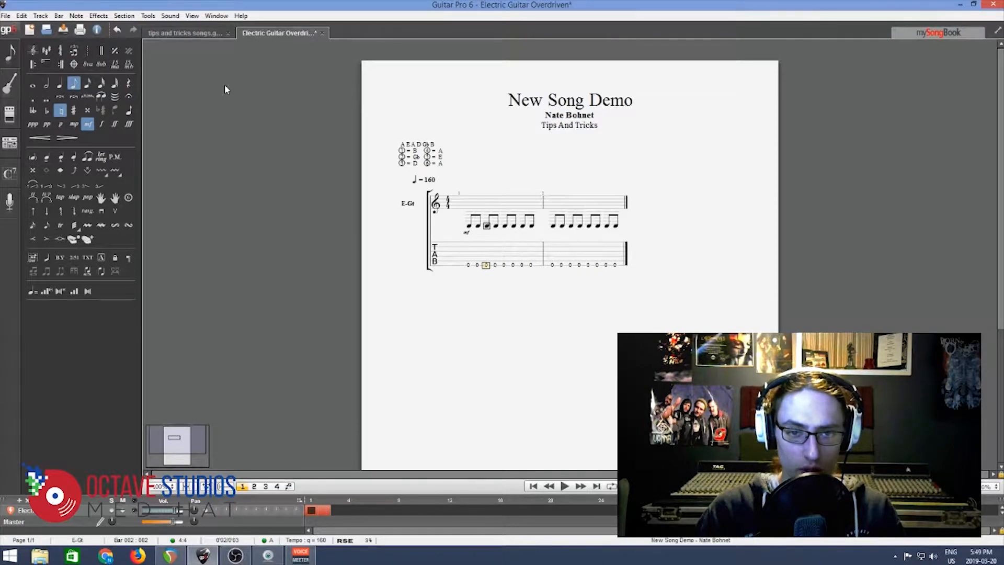
key("space")
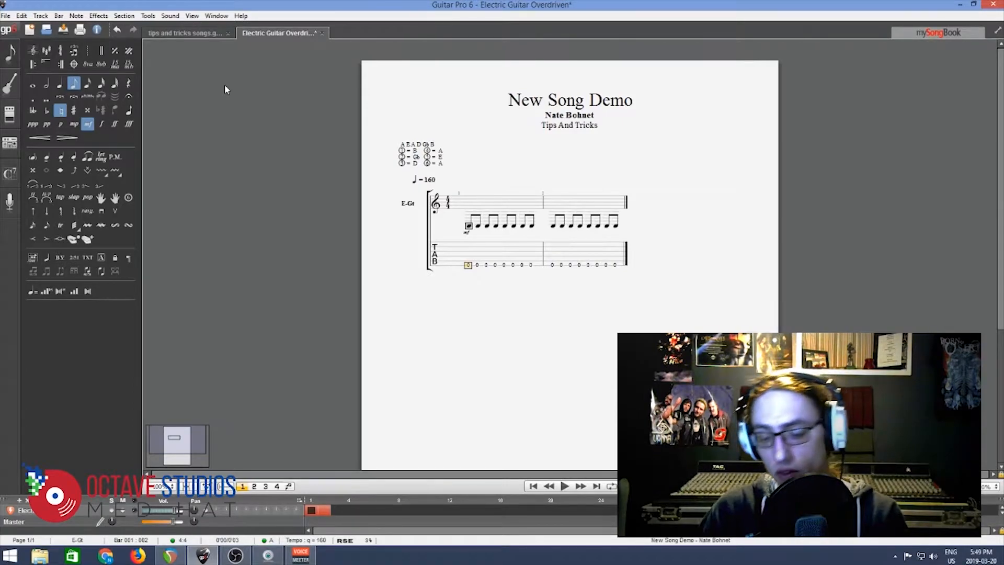
Delete every note in both bars, leaving eighth rests, and select the first beat on the sixth string.
key("Delete")
key("Delete")
key("Delete")
key("Delete")
key("Delete")
key("Delete")
key("Delete")
key("Delete")
key("Delete")
key("Delete")
key("Delete")
key("Delete")
key("Delete")
key("Delete")
key("Delete")
key("Delete")
key("Delete")
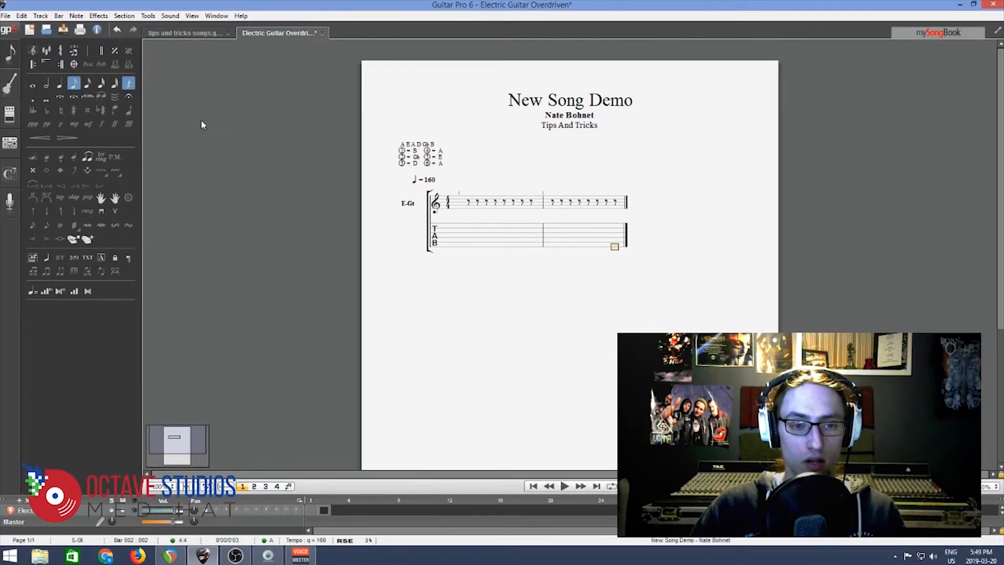
left_click(460, 249)
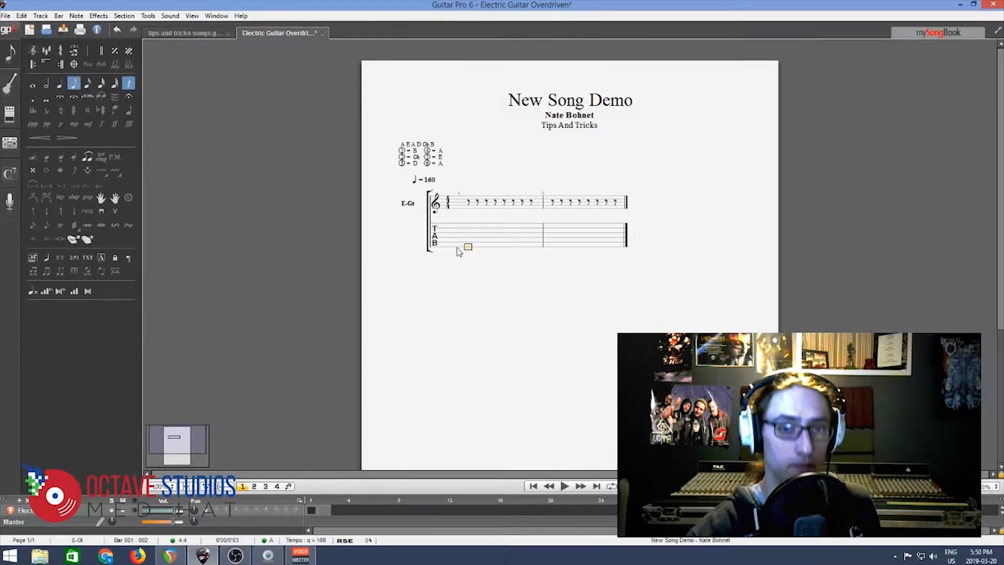
Enter a dotted eighth note at fret 0 on the sixth string on bar one's first beat.
key("space")
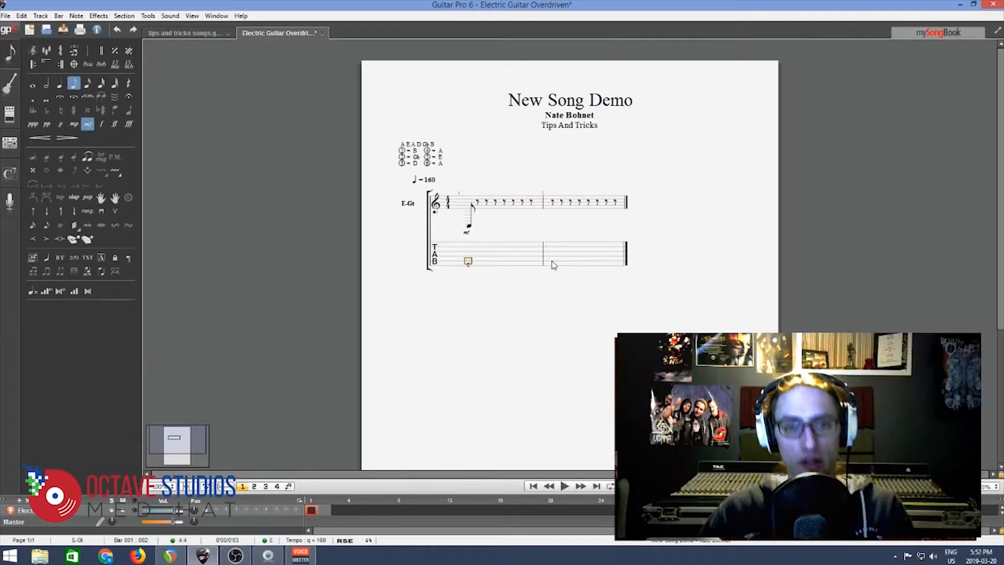
key("Up")
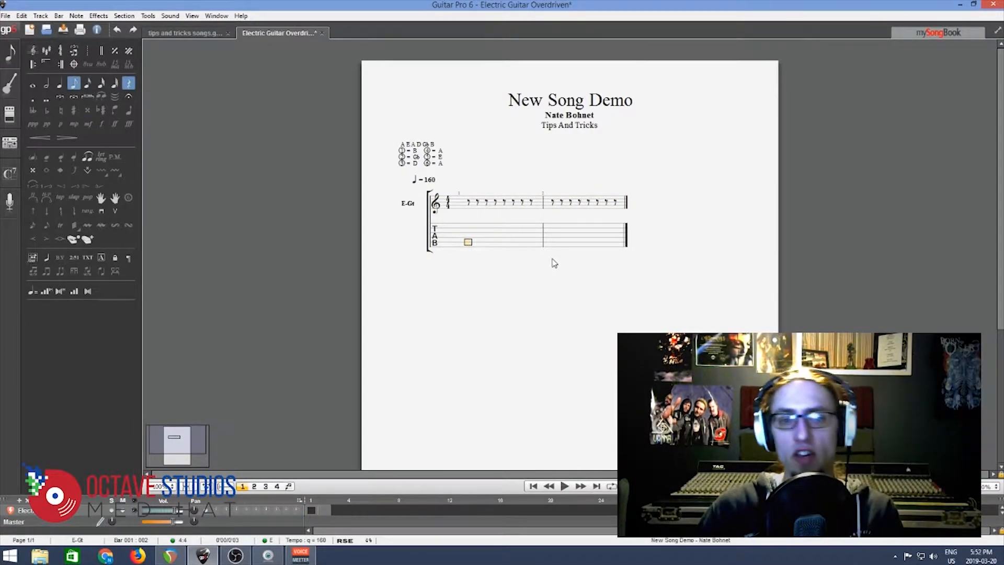
key("Down")
type("0")
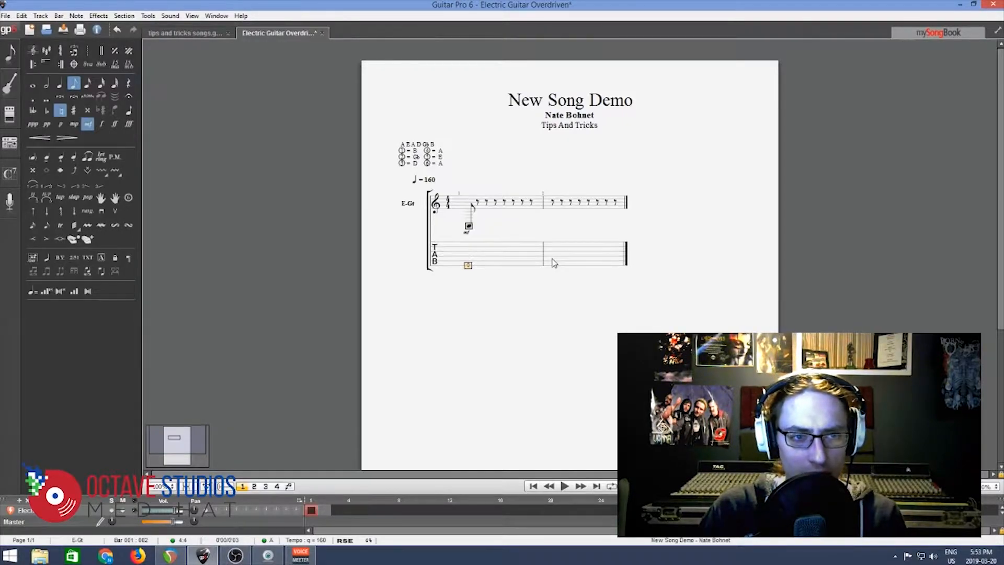
left_click(33, 98)
key("Right")
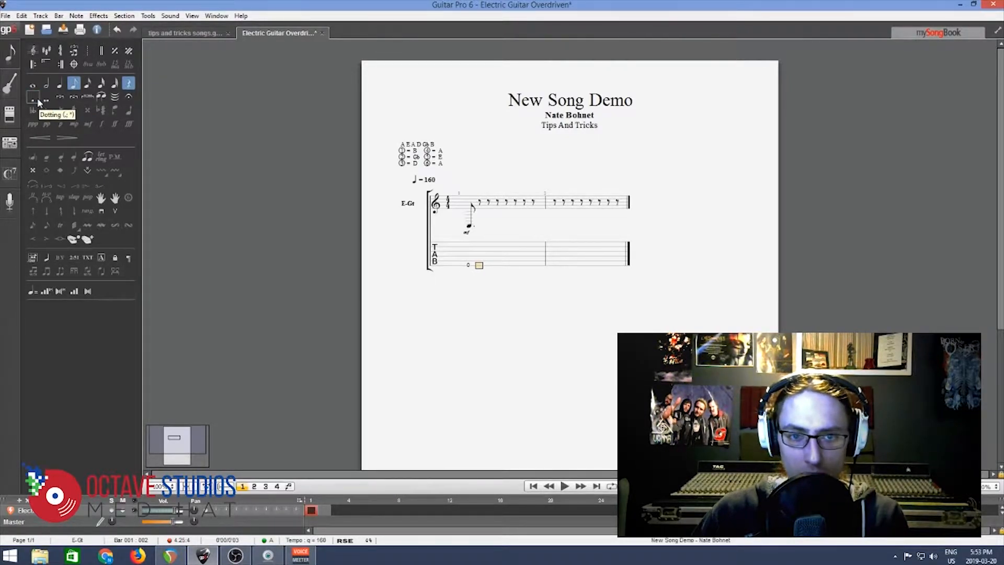
Add a palm-muted sixteenth note at fret 0 on the sixth string after the dotted eighth.
left_click(89, 88)
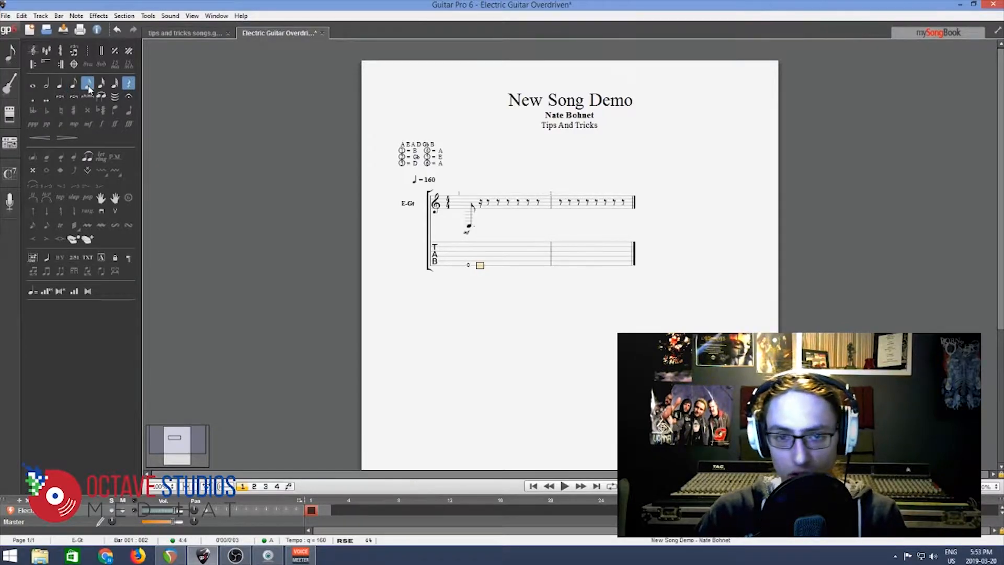
type("0")
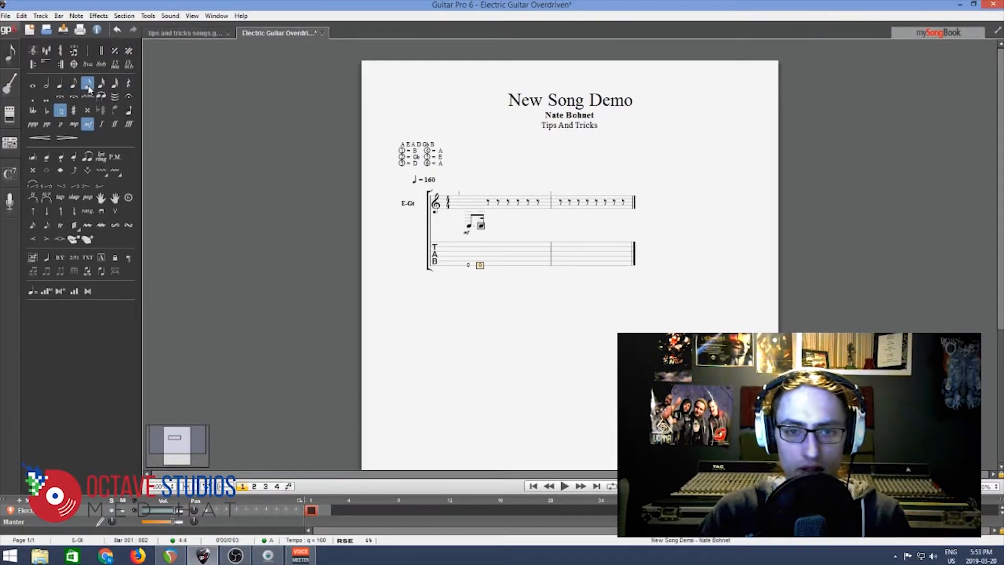
type("p")
key("Right")
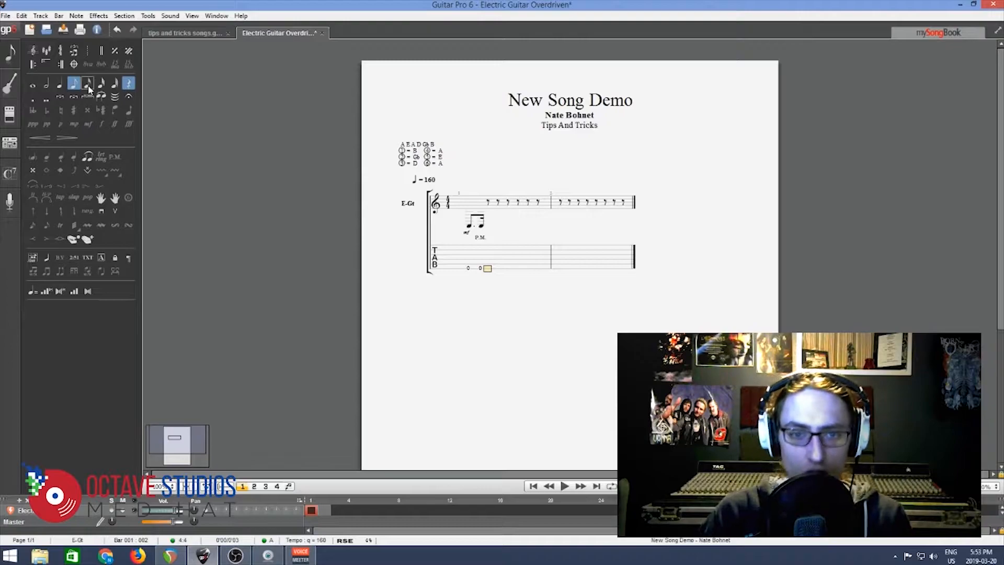
Continue bar one on the sixth string with an eighth note at fret 7 and a quarter note at fret 0.
type("7")
key("Right")
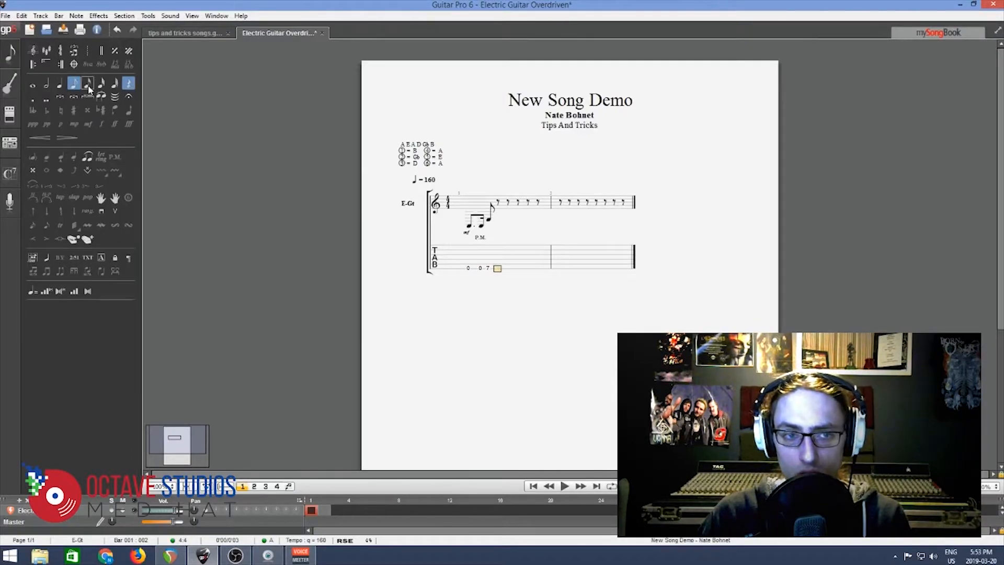
type("0")
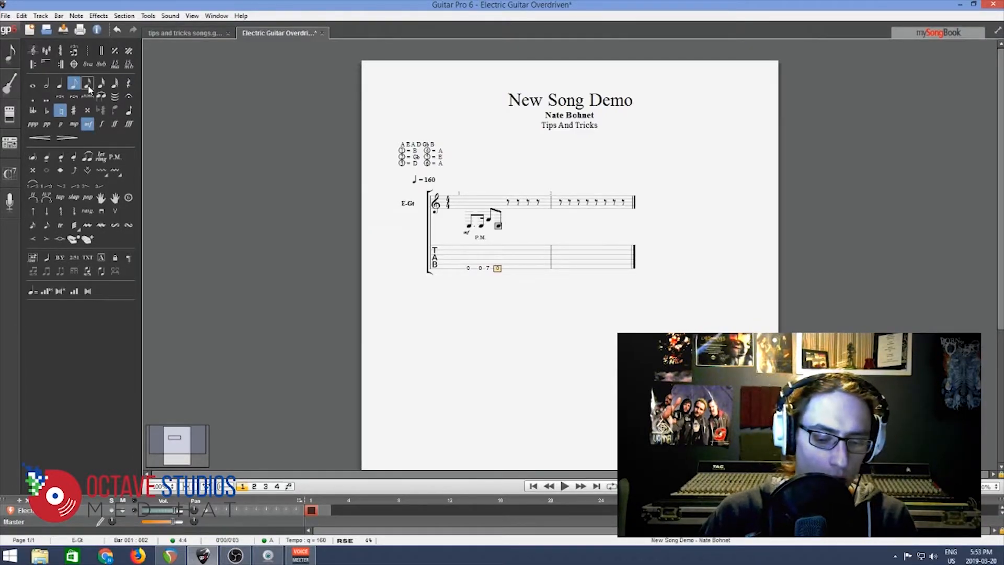
key("minus")
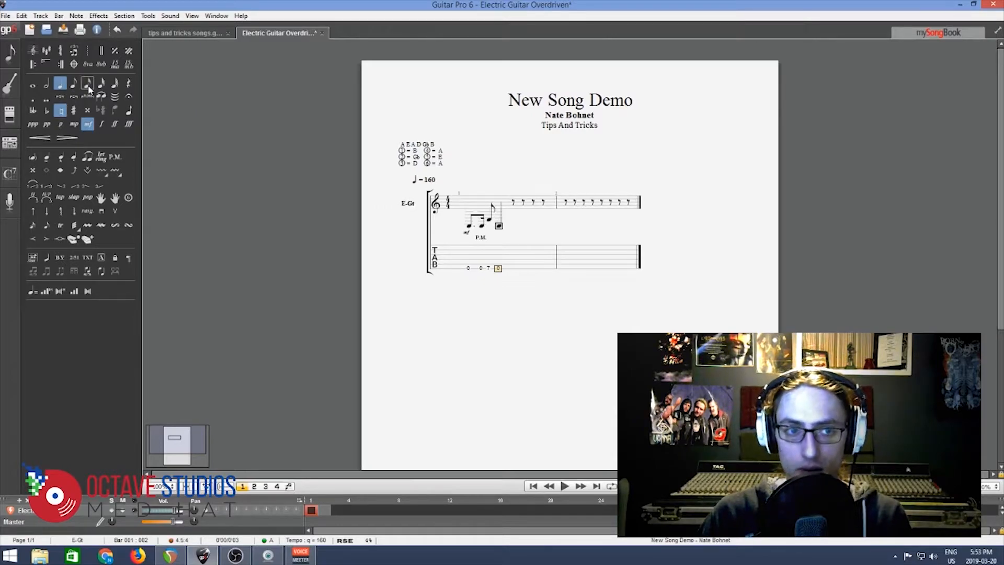
key("Right")
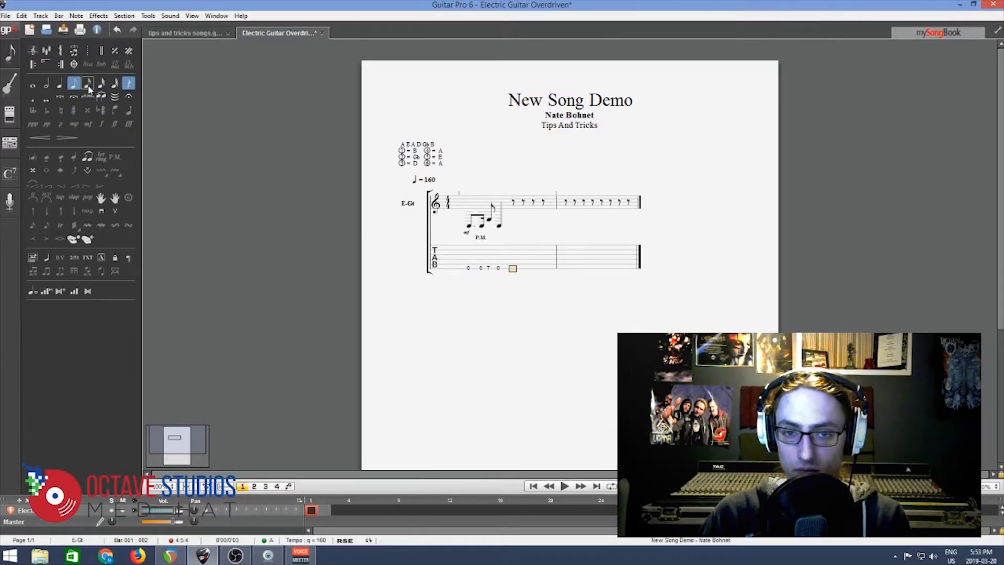
Remove the surplus eighth rest at the end of bar one and return to the beat after the quarter note.
key("Right")
key("Right")
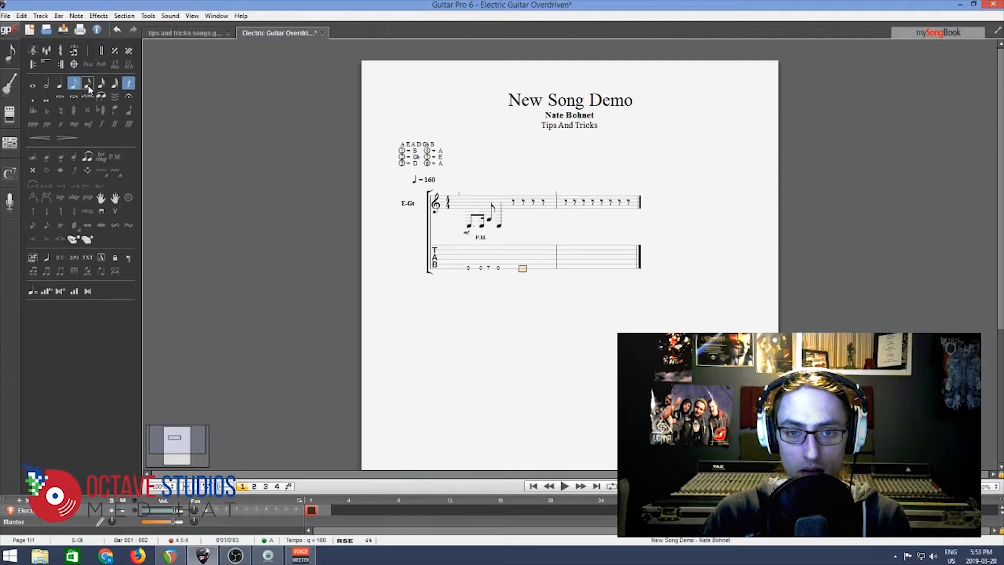
key("Left")
key("Left")
key("Right")
key("Right")
key("Right")
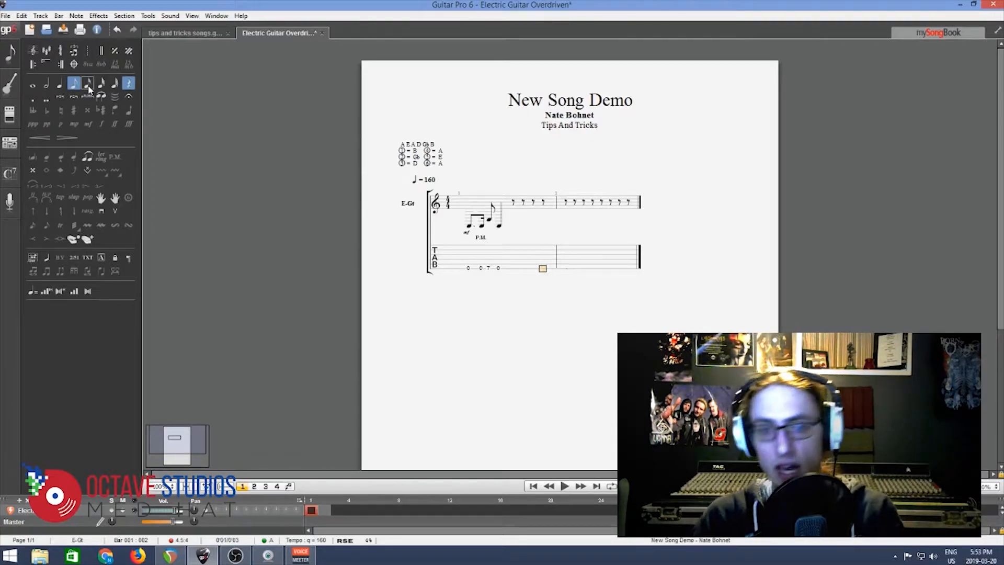
key("Right")
key("Left")
key("Left")
key("Left")
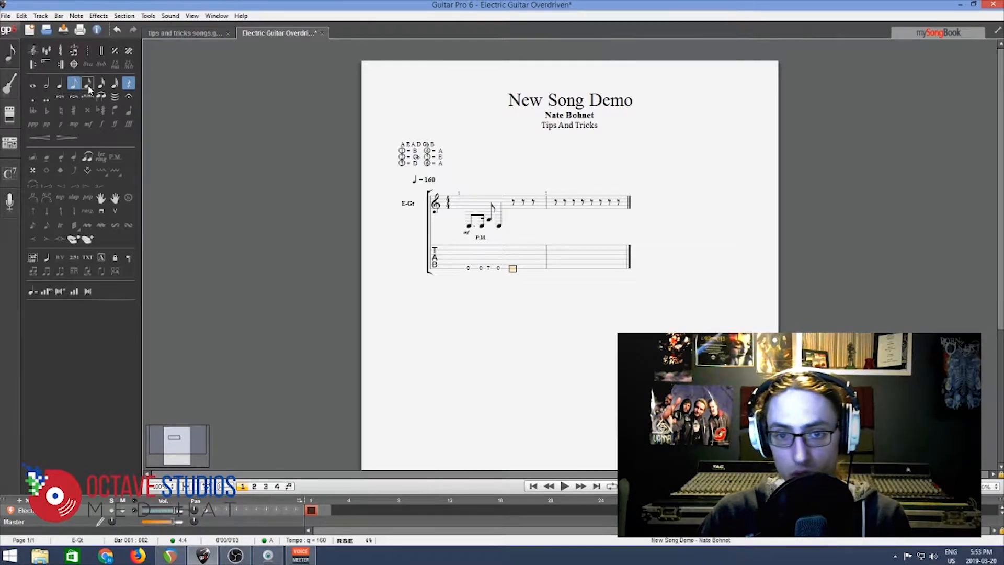
Finish bar one with eighth notes at frets 0 and 8 on the sixth string and fret 7 on the fifth.
key("0")
key("Right")
key("8")
key("Right")
key("7")
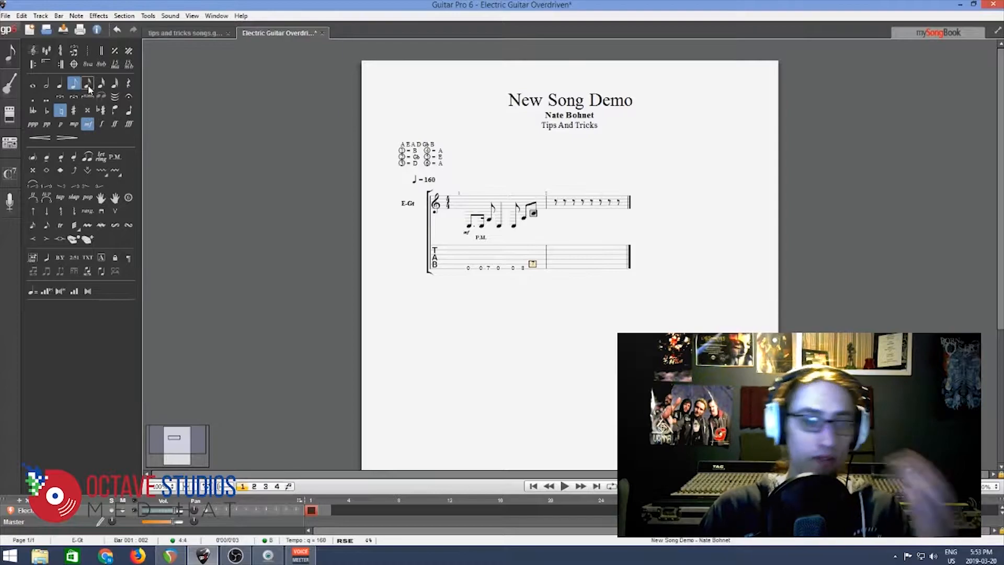
Apply palm mutes to the fret 0 and fret 8 eighth notes near the end of bar one.
key("Left")
key("Left")
key("Down")
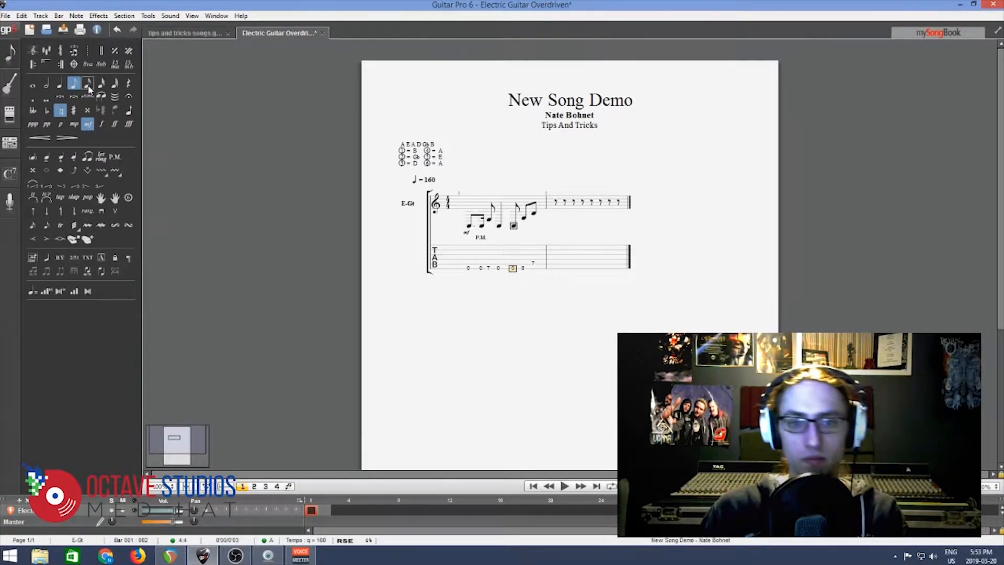
key("p")
key("Right")
key("p")
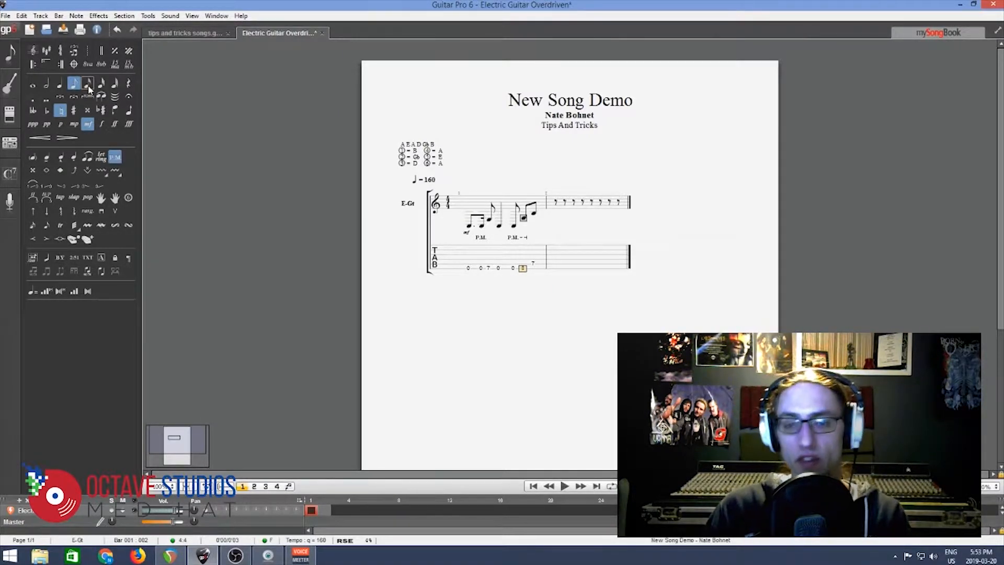
Tie bar one's final fifth-string fret 7 note to the first beat of bar two.
key("Right")
key("Up")
key("Right")
key("r")
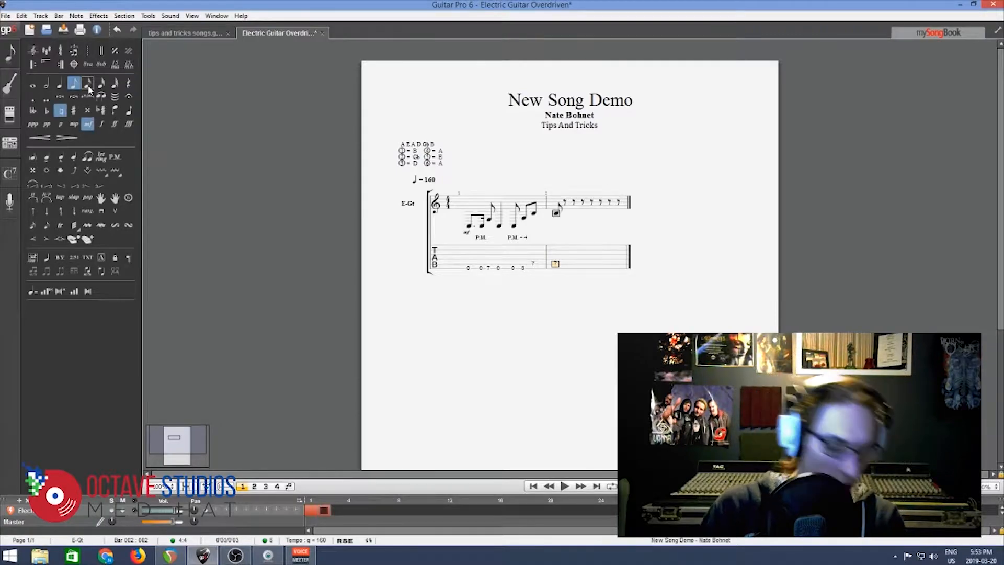
key("l")
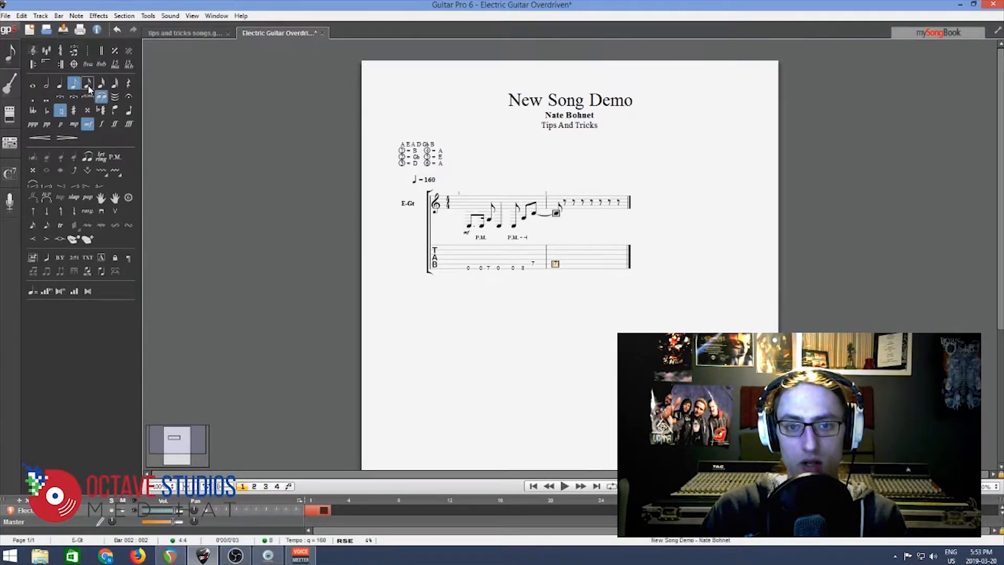
Play back the riff from bar one through the tied note in bar two.
key("Left")
key("Left")
key("Left")
key("Left")
key("Left")
key("Left")
key("Left")
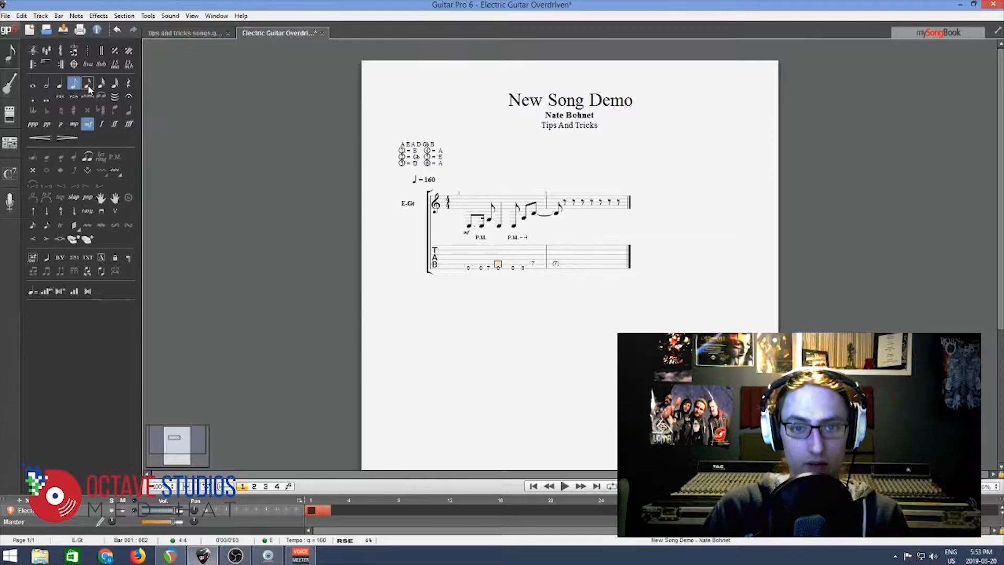
key("space")
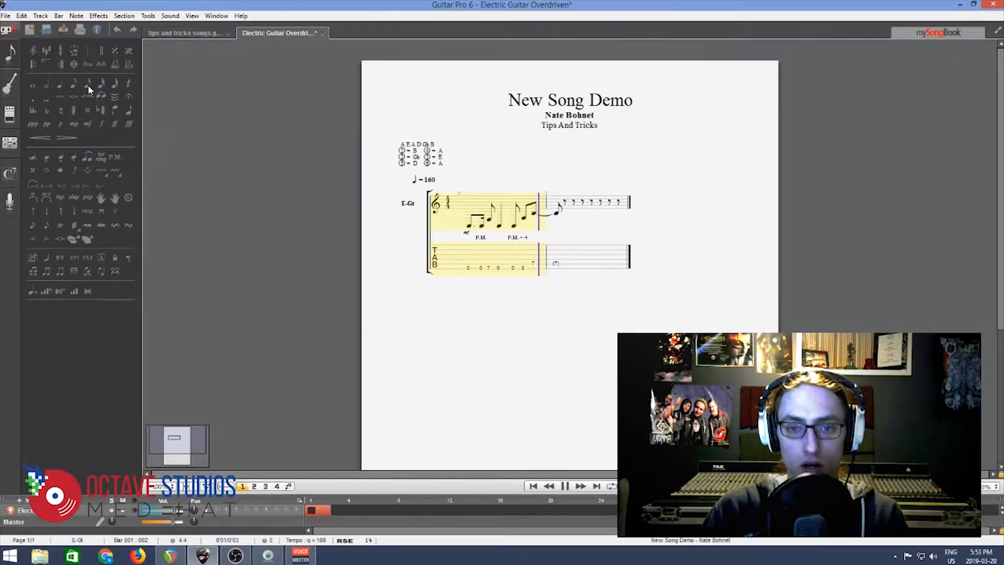
key("space")
key("Left")
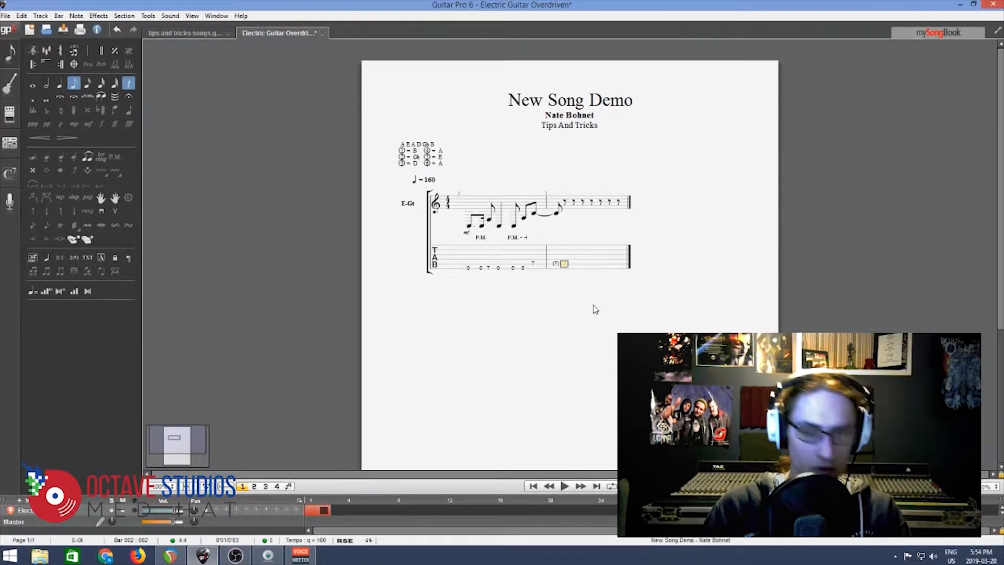
Add eighth notes after the tied note in bar two: sixth-string fret 7, fifth-string fret 8 and sixth-string fret 0.
key("Down")
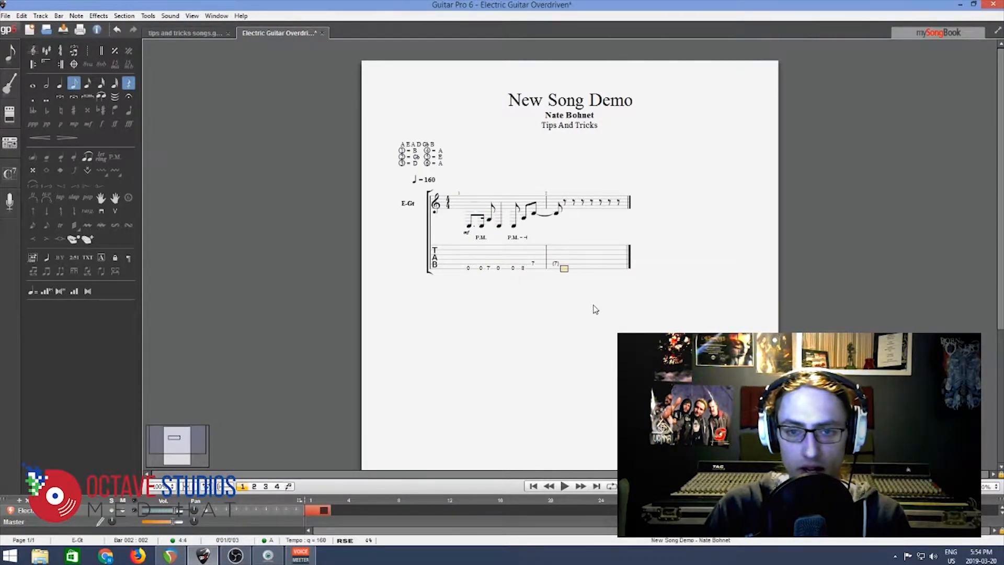
key("7")
key("Right")
key("Up")
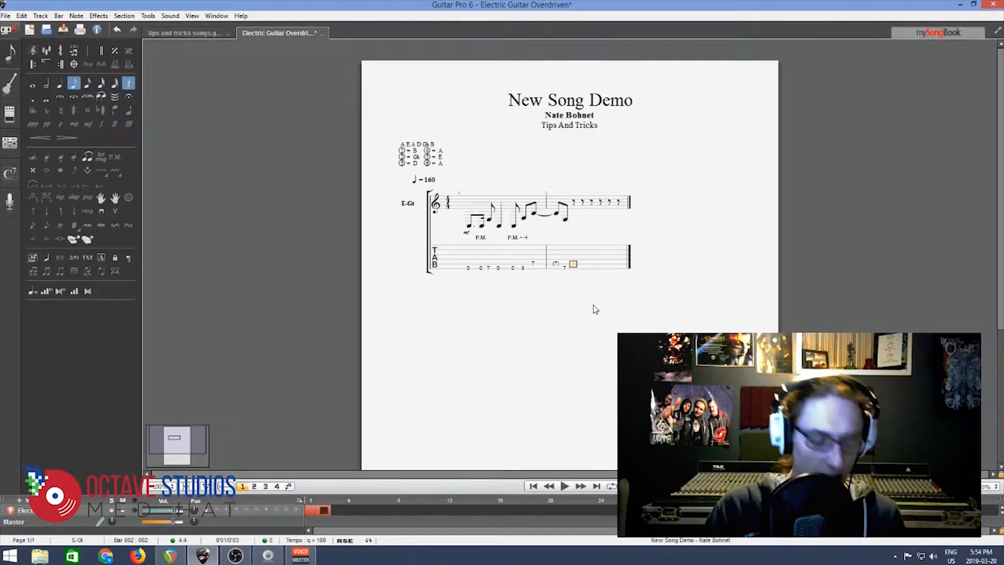
key("8")
key("Right")
key("Down")
key("0")
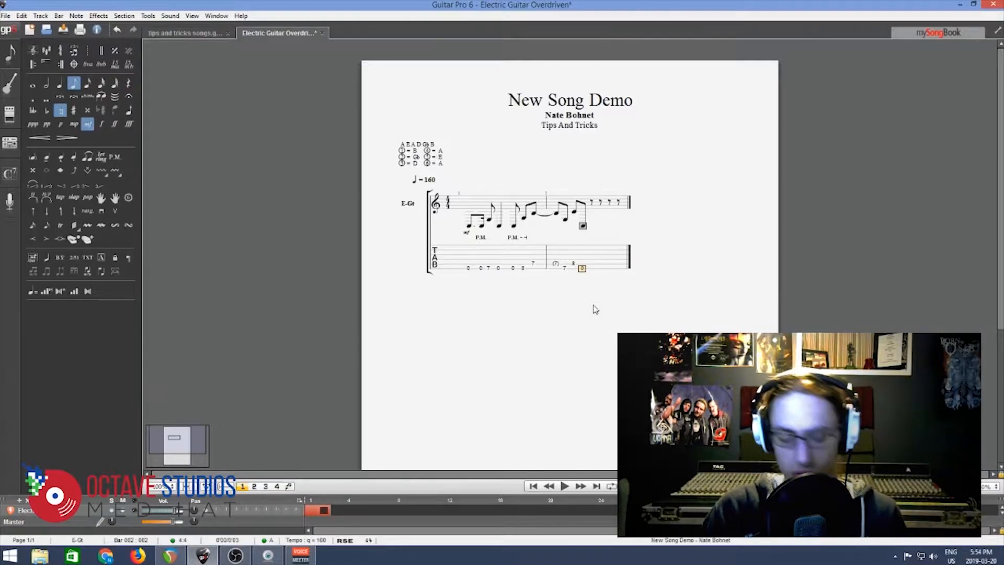
Continue bar two with eighth notes at fret 8 on the sixth string and fret 10 on the fifth string.
key("Right")
key("8")
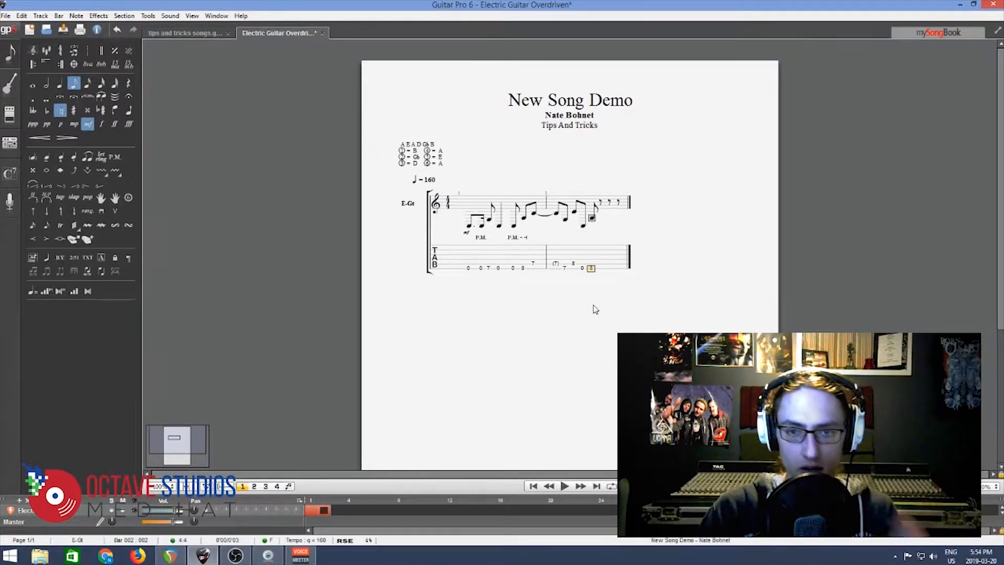
key("Right")
key("Up")
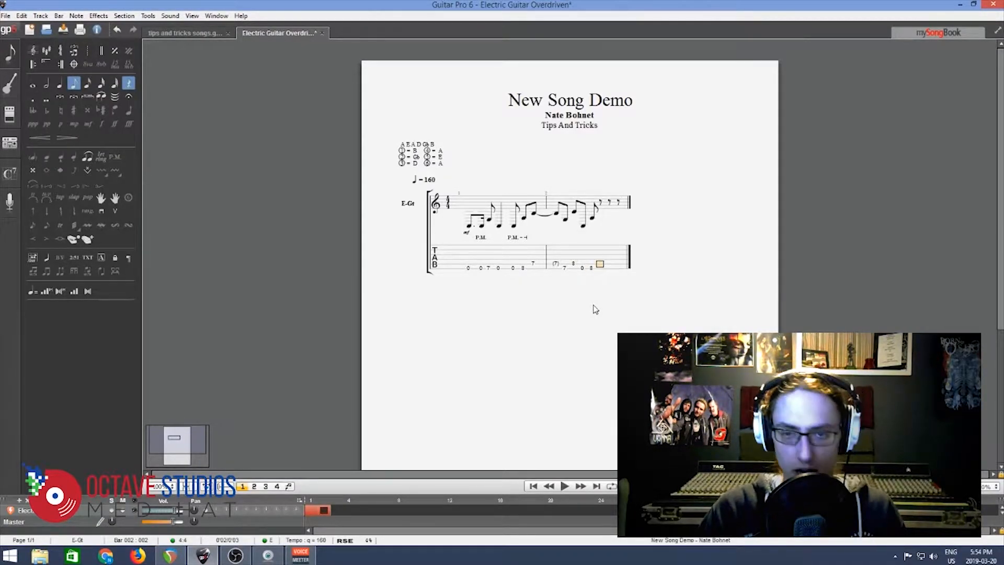
key("1")
key("0")
key("Right")
key("Down")
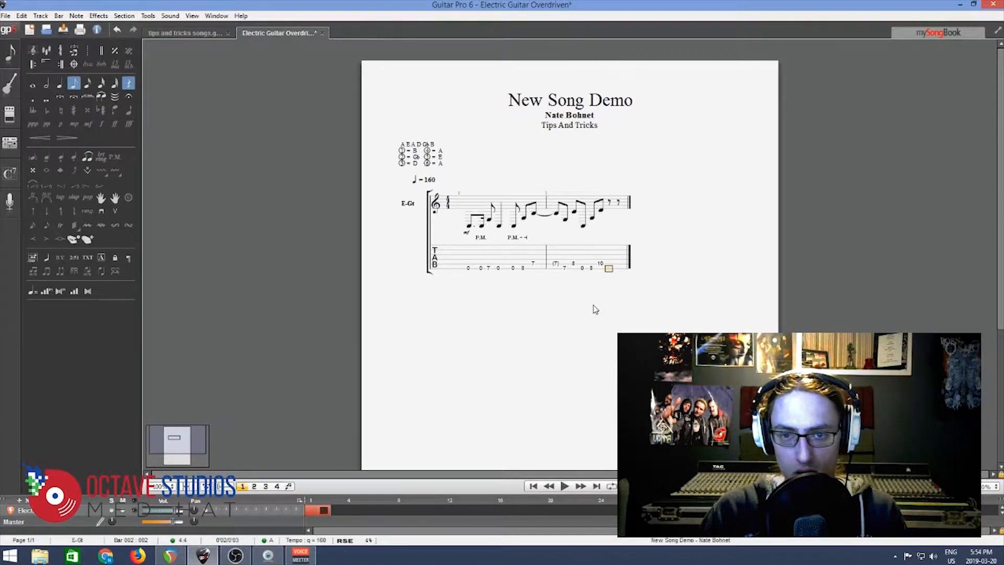
Finish bar two with eighth notes at fret 10 on the sixth string and fret 8 on the fifth string.
key("1")
key("0")
key("Right")
key("Up")
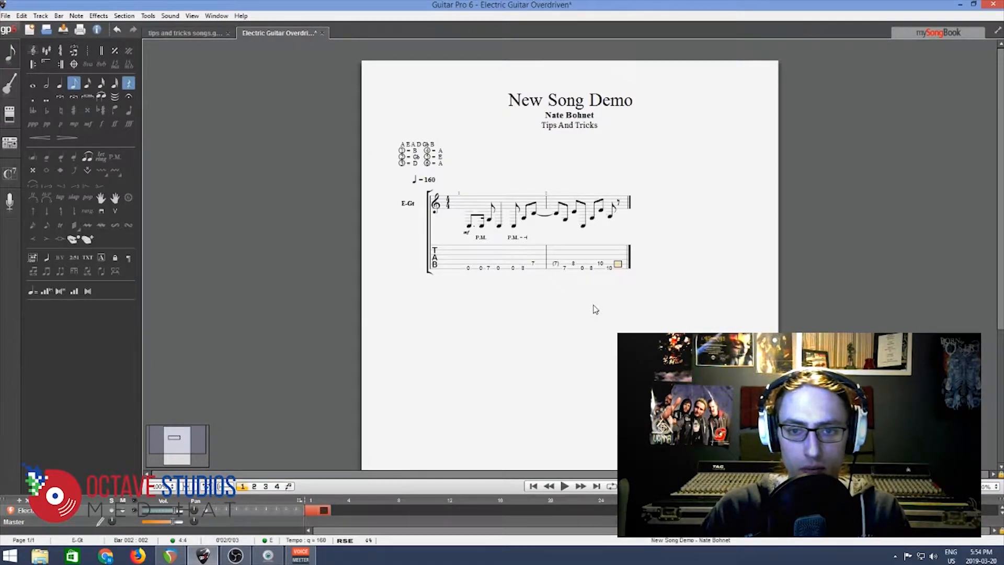
key("8")
Palm mute bar two's sixth-string notes at frets 7, 0, 8 and 10.
key("Left")
key("Left")
key("Left")
key("Left")
key("Down")
key("Left")
key("p")
key("Right")
key("Right")
key("p")
key("Right")
key("p")
key("Right")
key("Right")
key("p")
Play back the two-bar riff from the start of bar one.
key("Left")
key("Left")
key("Left")
key("Left")
key("Left")
key("Left")
key("Left")
key("Left")
key("Left")
key("Left")
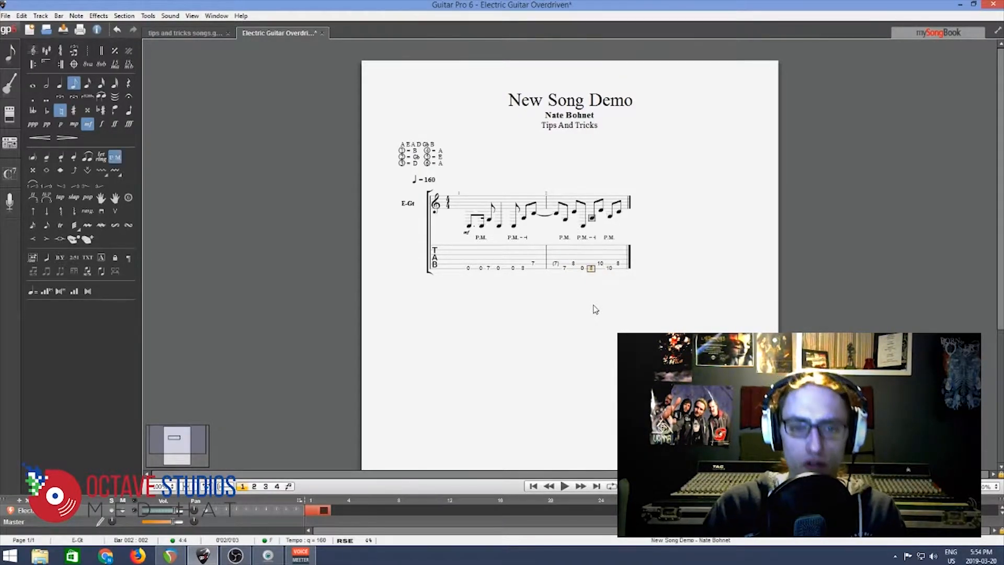
key("space")
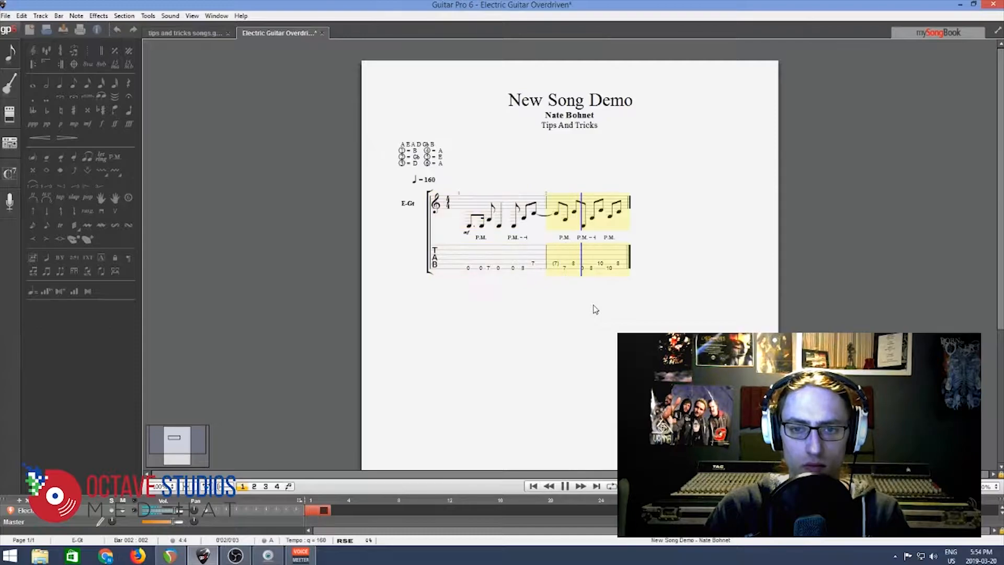
key("space")
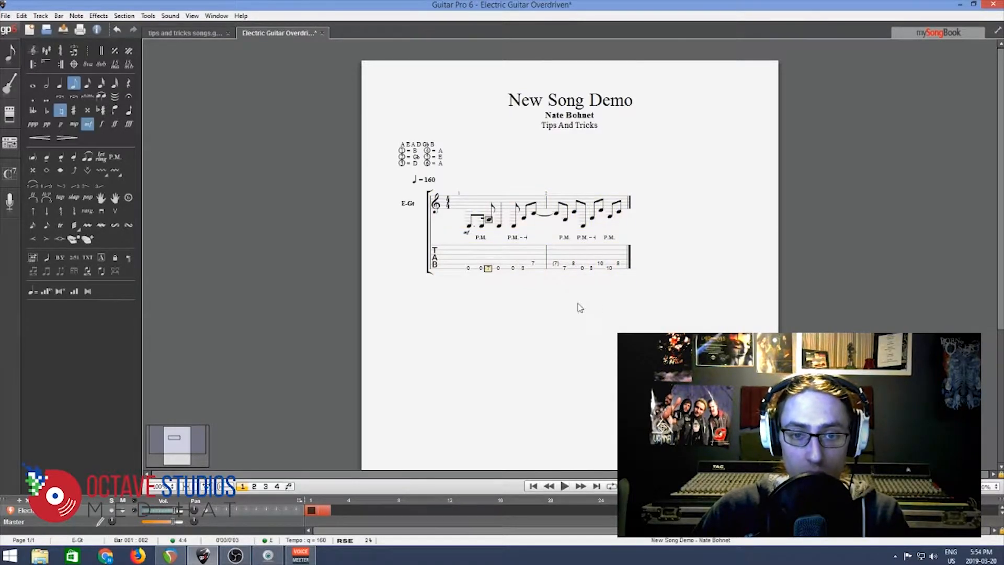
Duplicate the two-bar riff into bars three and four.
left_click_drag(467, 267, 632, 264)
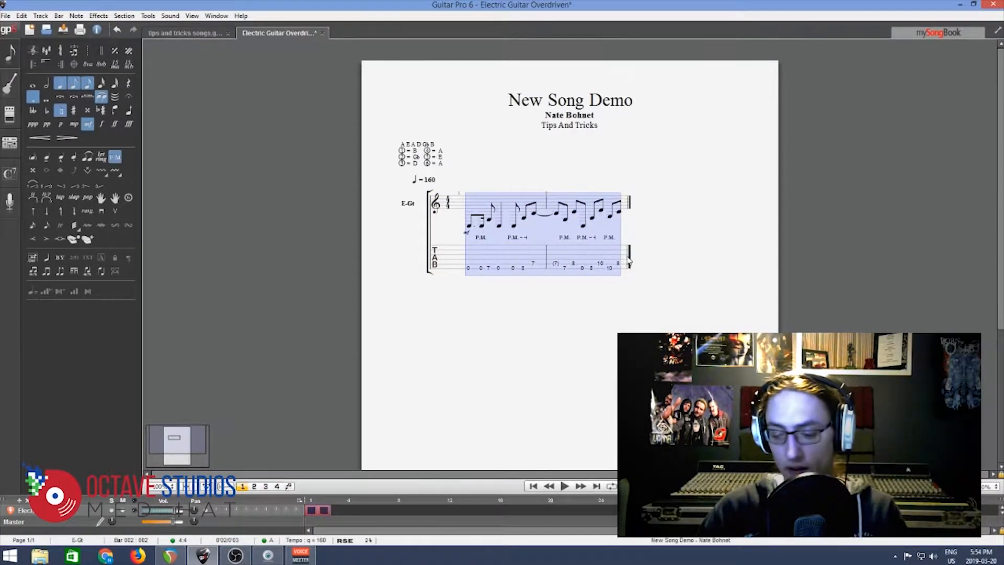
key("Right")
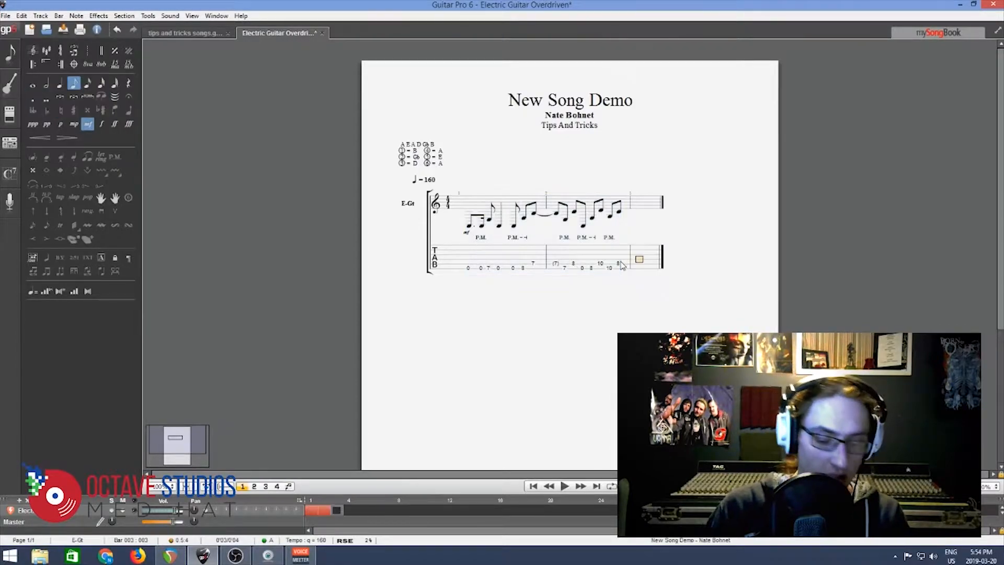
key("ctrl+v")
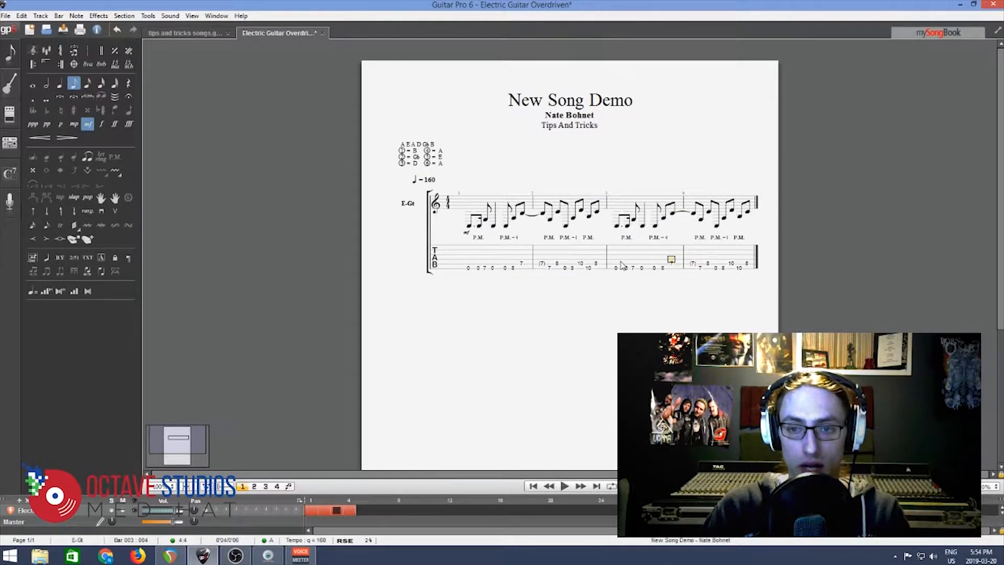
Change the final fifth-string note of bar four to fret 12.
key("Right")
key("Right")
key("Left")
key("Right")
key("Right")
key("Down")
key("Right")
key("Right")
key("Right")
type("12")
Play back the four-bar riff from the beginning of bar one.
key("Left")
key("Left")
key("Left")
key("Left")
key("Left")
key("Left")
key("Left")
key("Left")
key("Left")
key("Left")
key("Left")
key("Left")
key("Left")
key("Left")
key("Left")
key("Left")
key("Left")
key("Left")
key("Left")
key("Left")
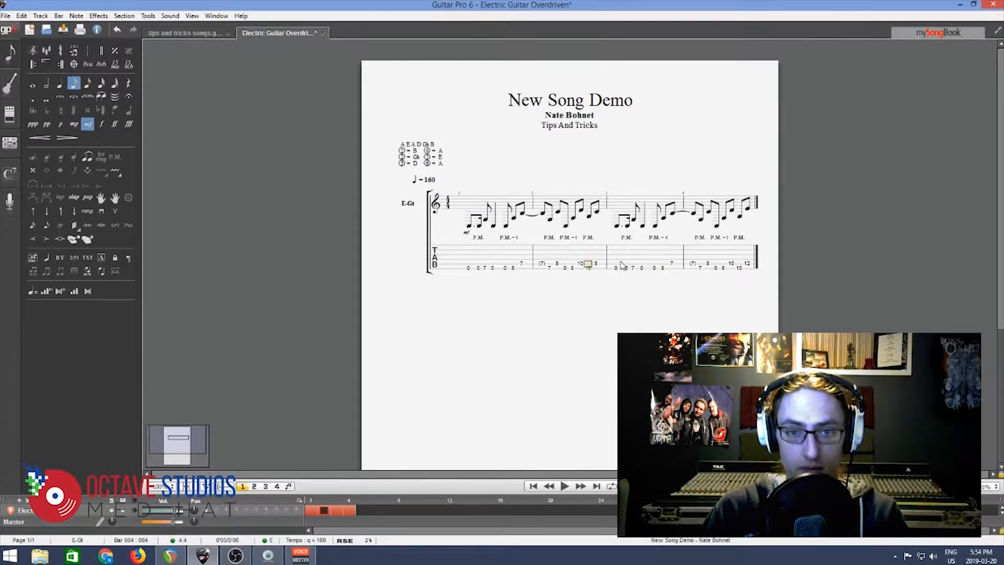
key("space")
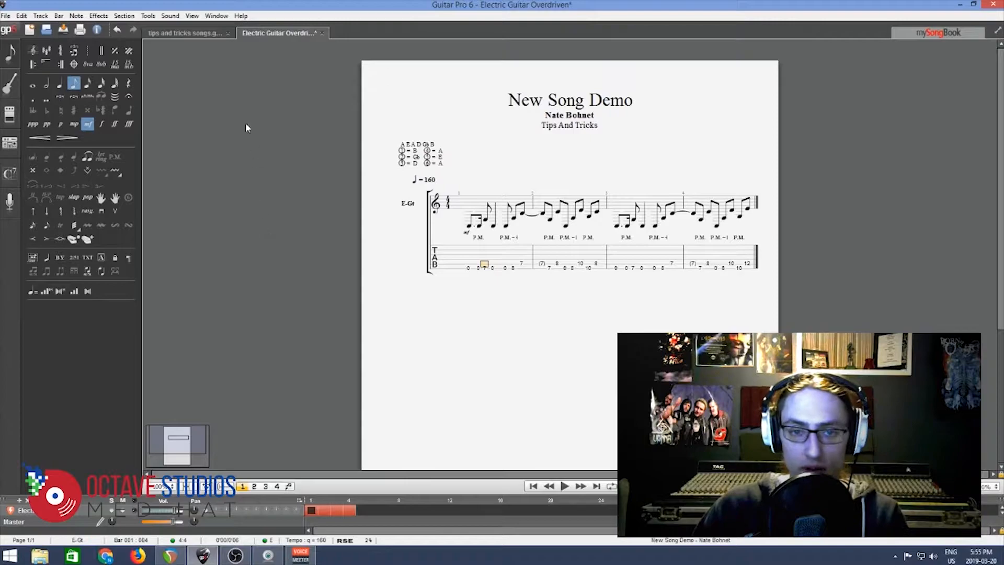
Replace the four-bar riff in the Electric Guitar Overdriven score with the verse, bars 1 to 16, copied from the tips and tricks songs score.
left_click(202, 32)
left_click_drag(474, 279, 759, 200)
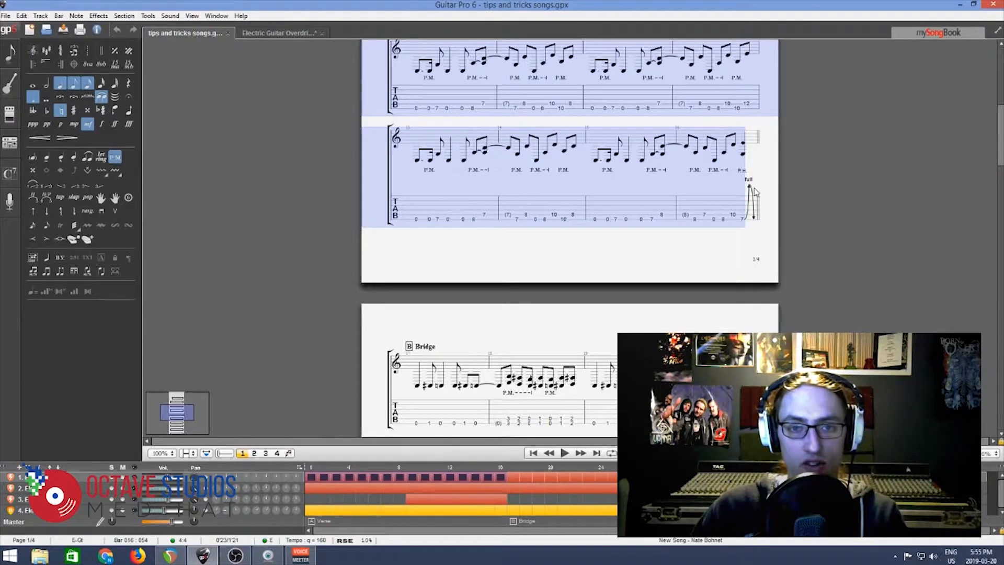
left_click(292, 33)
left_click_drag(463, 271, 767, 297)
key("Delete")
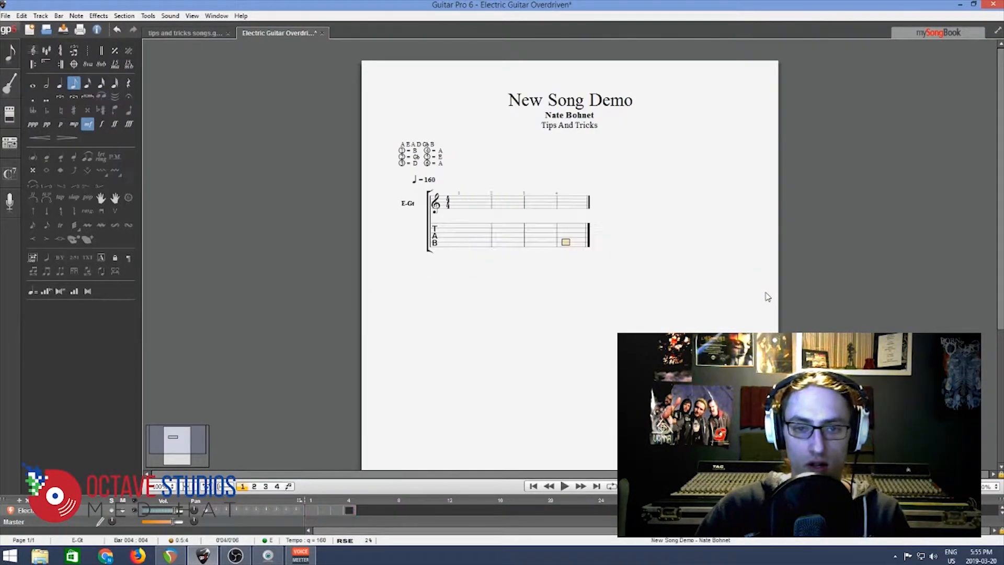
left_click(461, 247)
key("ctrl+v")
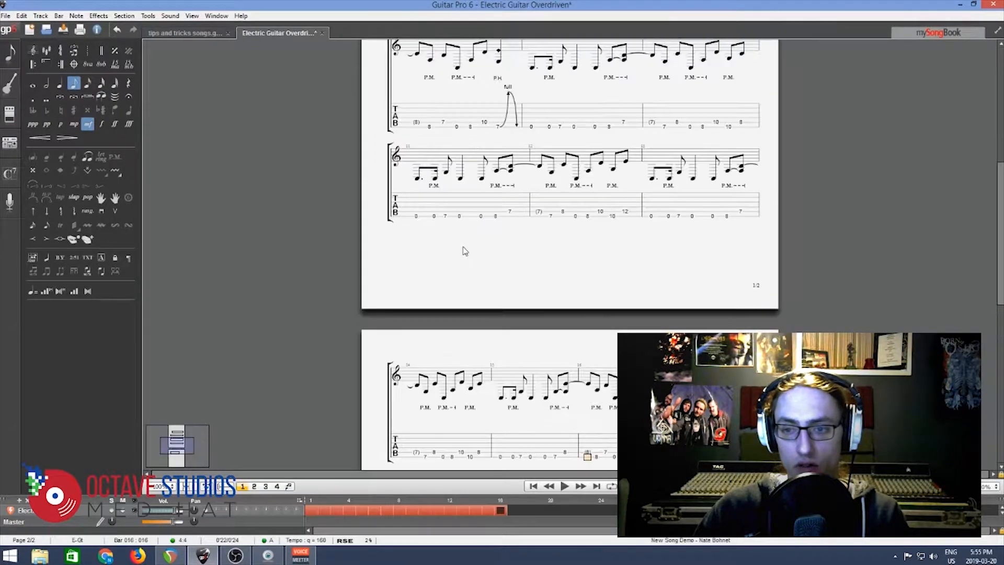
Play back the pasted verse from bar 1 through bar 16.
left_click_drag(1002, 296, 988, 160)
left_click(470, 268)
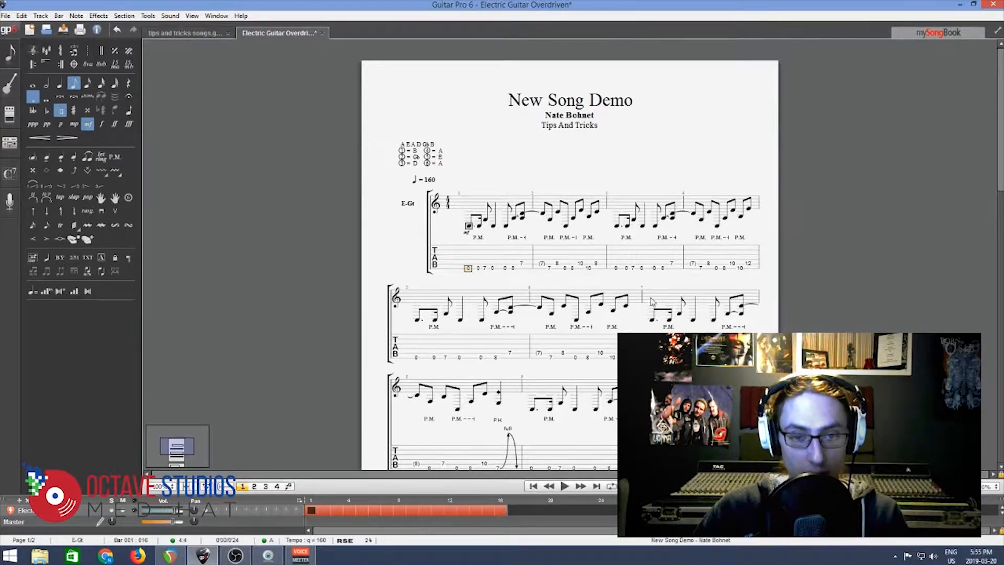
key("space")
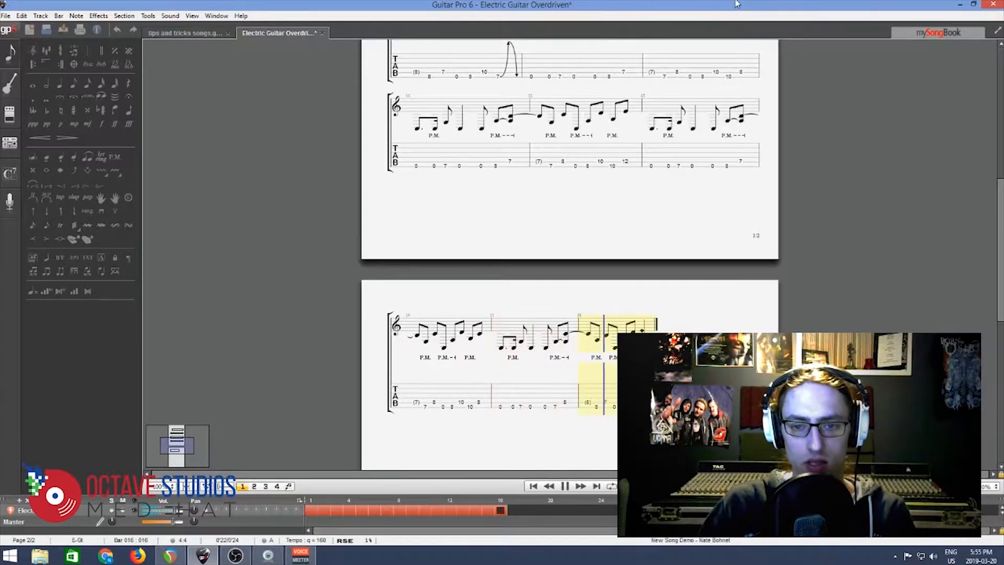
key("space")
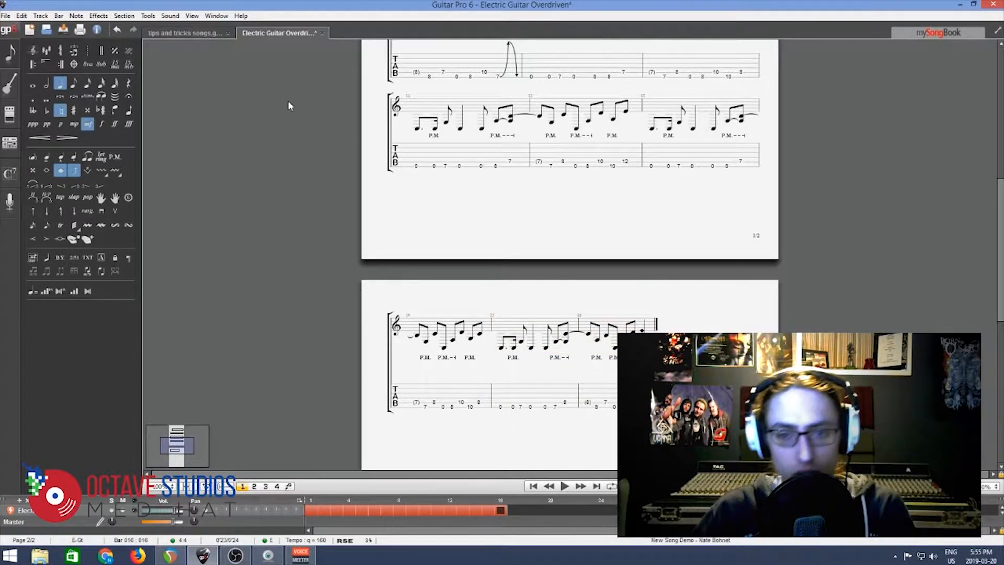
Add bar 17 and paste in the bridge, bars 17 to 34, copied from the tips and tricks songs score.
key("Right")
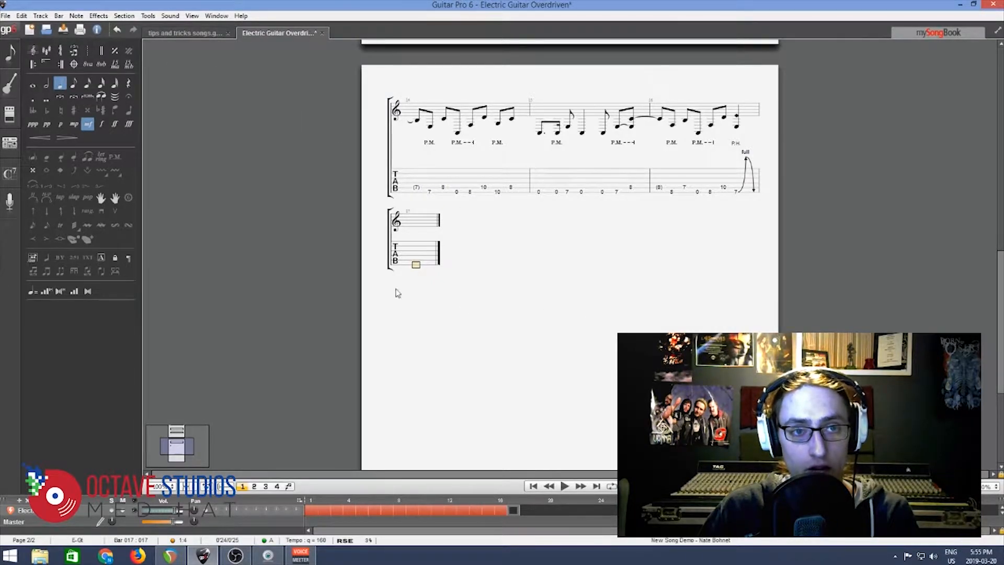
left_click(180, 33)
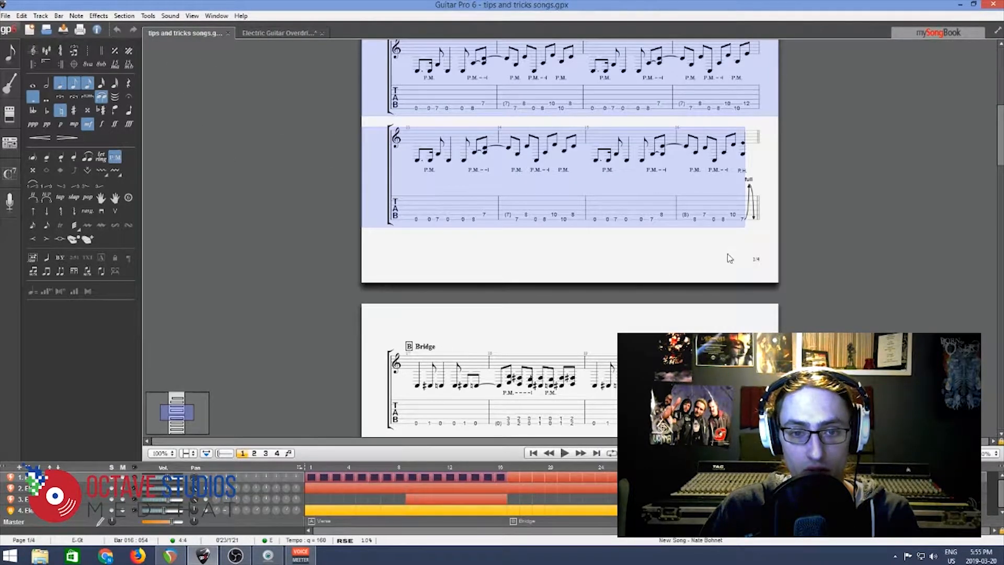
scroll(501, 385, "down", 1)
scroll(501, 385, "down", 1)
left_click_drag(415, 371, 673, 177)
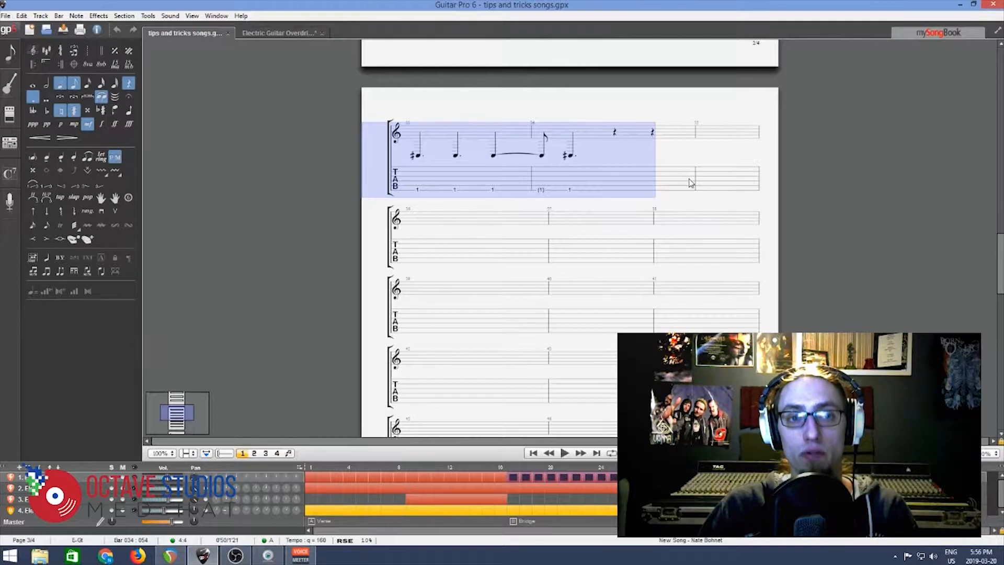
left_click(280, 34)
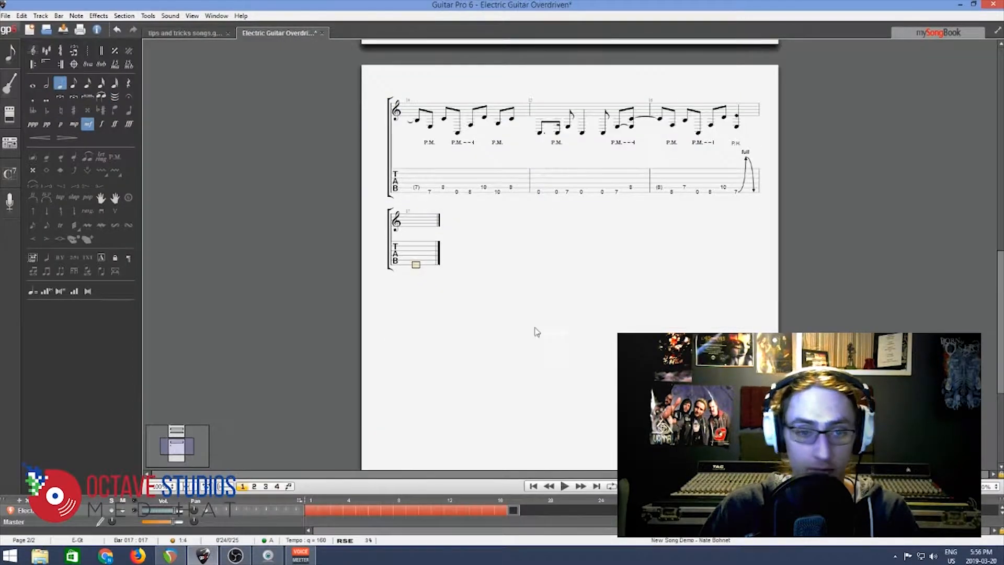
key("ctrl+v")
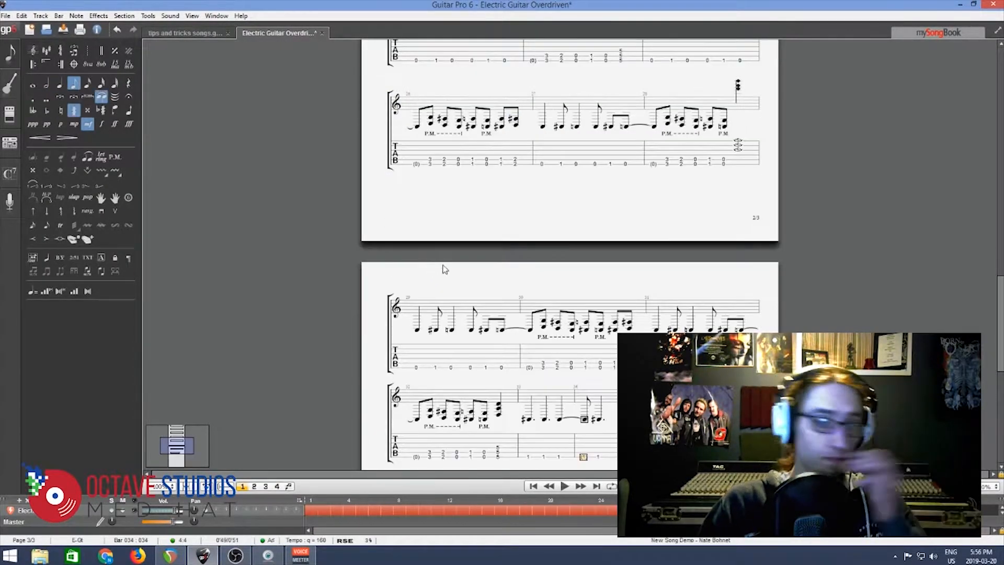
Look over the pasted bridge and its harmonic chord in bar 20, and play it back from bar 17.
scroll(675, 300, "up", 5)
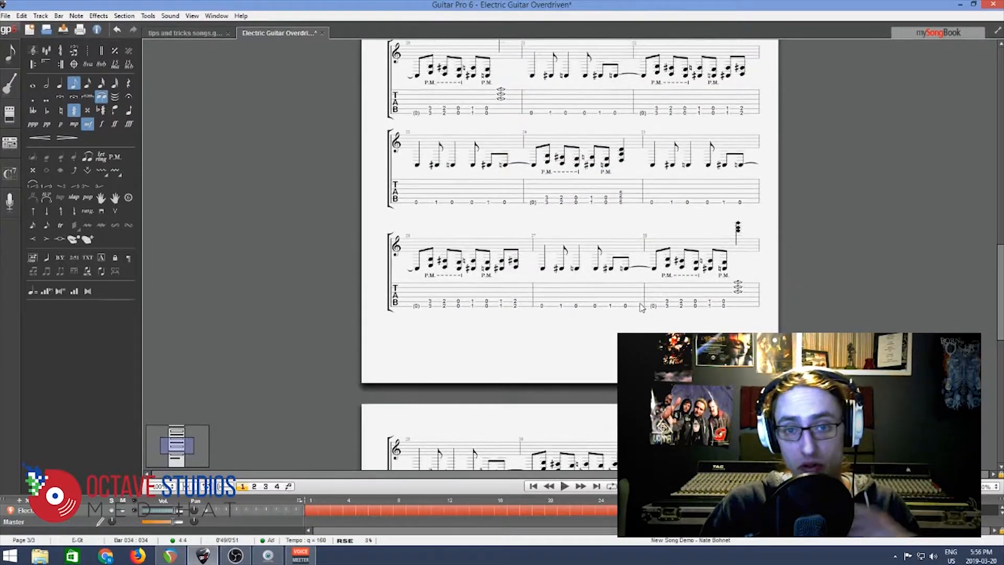
scroll(629, 316, "up", 3)
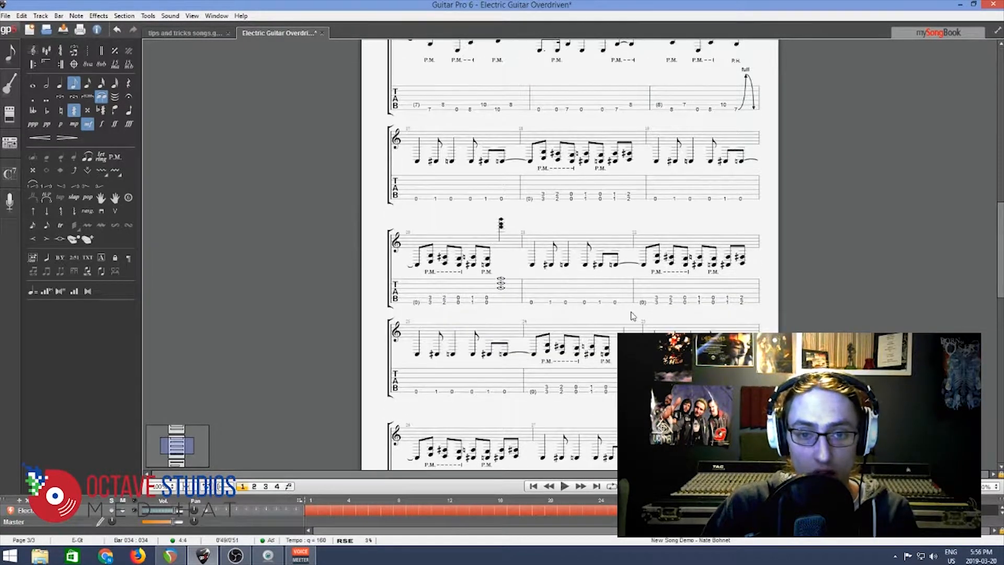
left_click(501, 308)
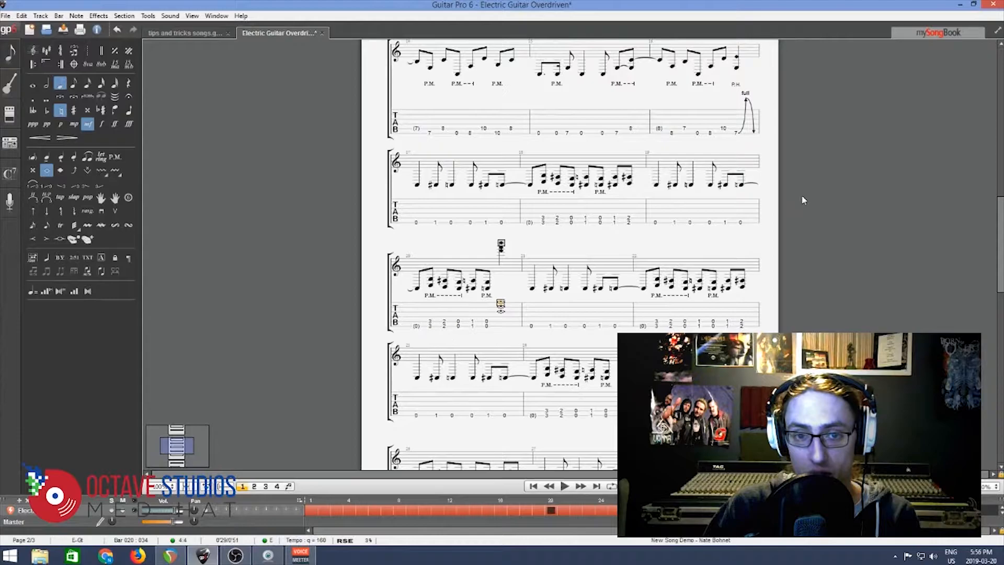
left_click(416, 328)
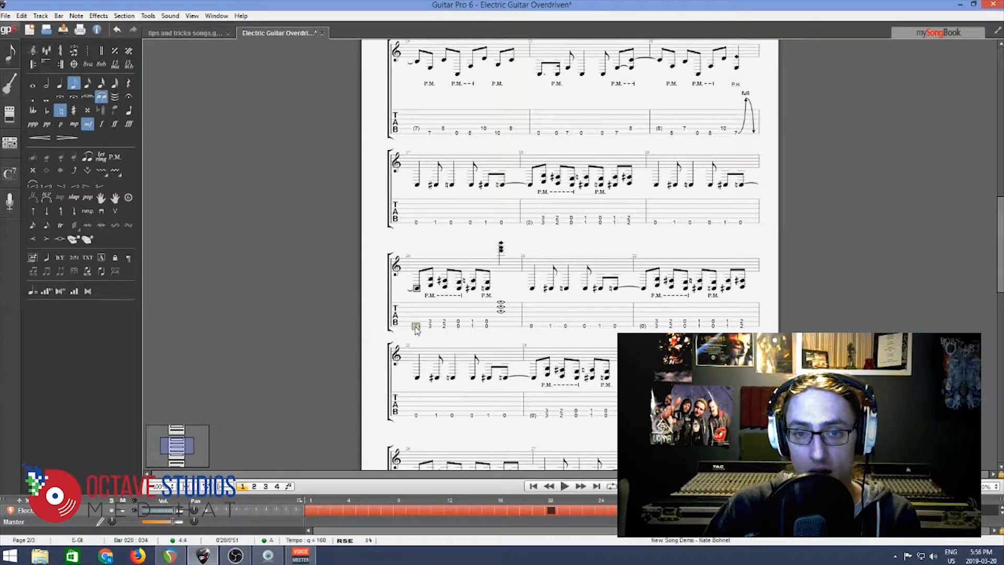
scroll(720, 327, "up", 4)
scroll(600, 312, "down", 2)
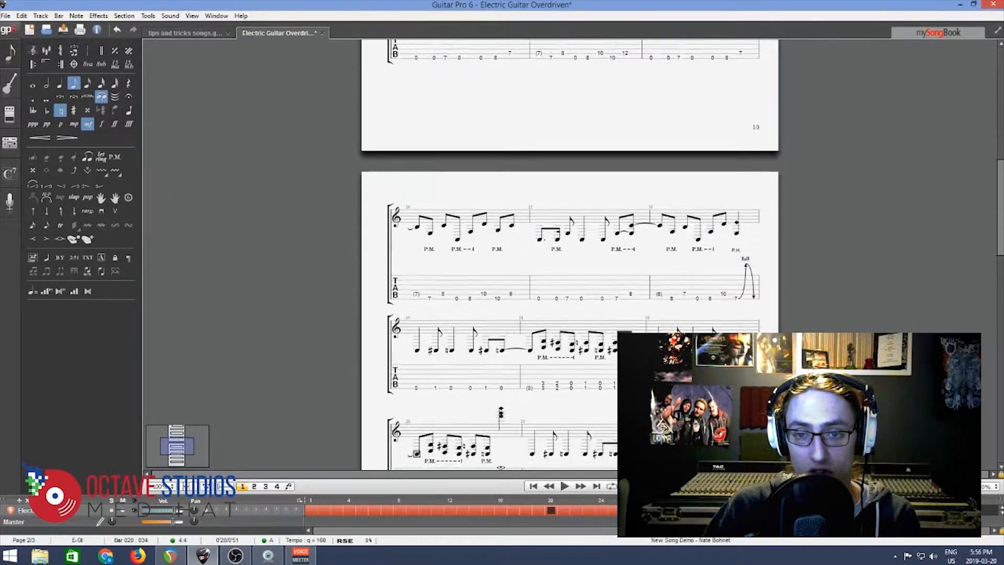
left_click(416, 340)
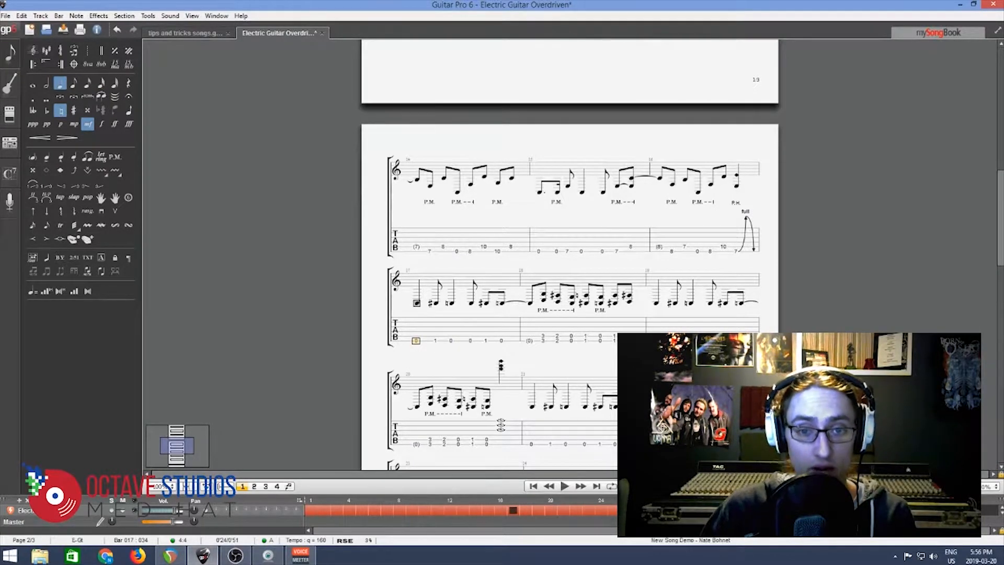
key("space")
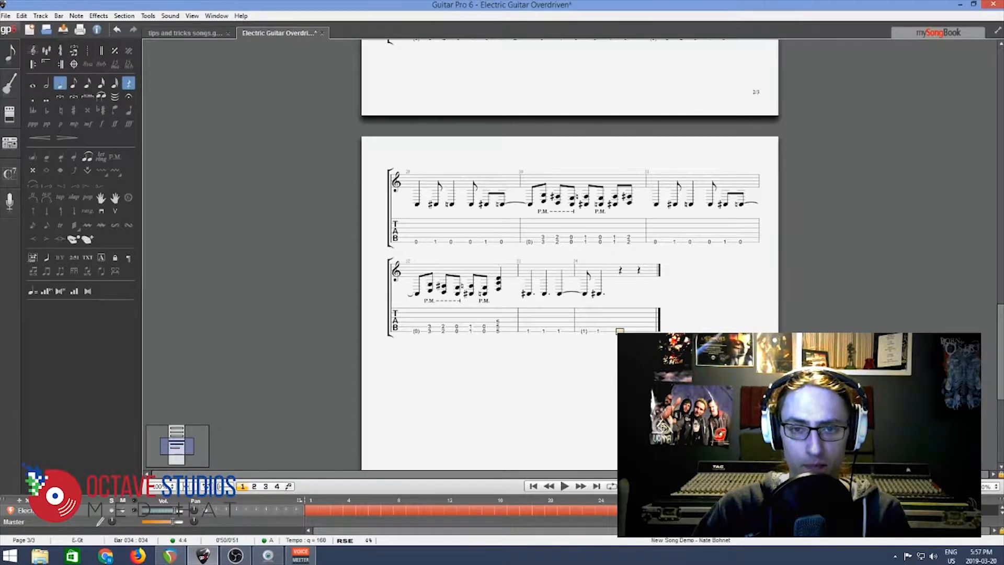
Select the entire guitar part from the first note of bar 1 through the end of bar 34.
left_click_drag(1000, 356, 991, 49)
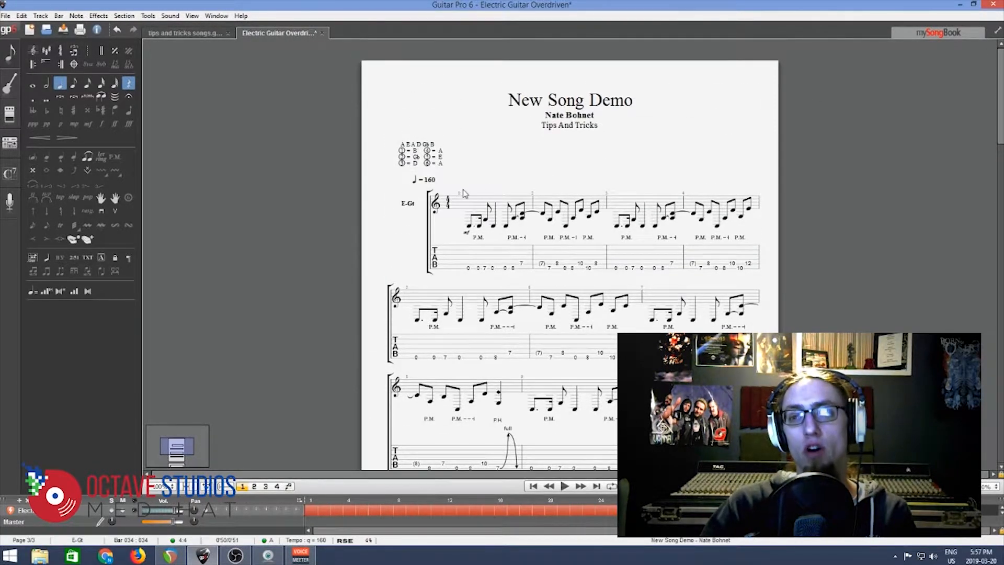
mouse_move(1000, 135)
left_mouse_down()
mouse_move(999, 398)
mouse_move(999, 135)
left_mouse_up()
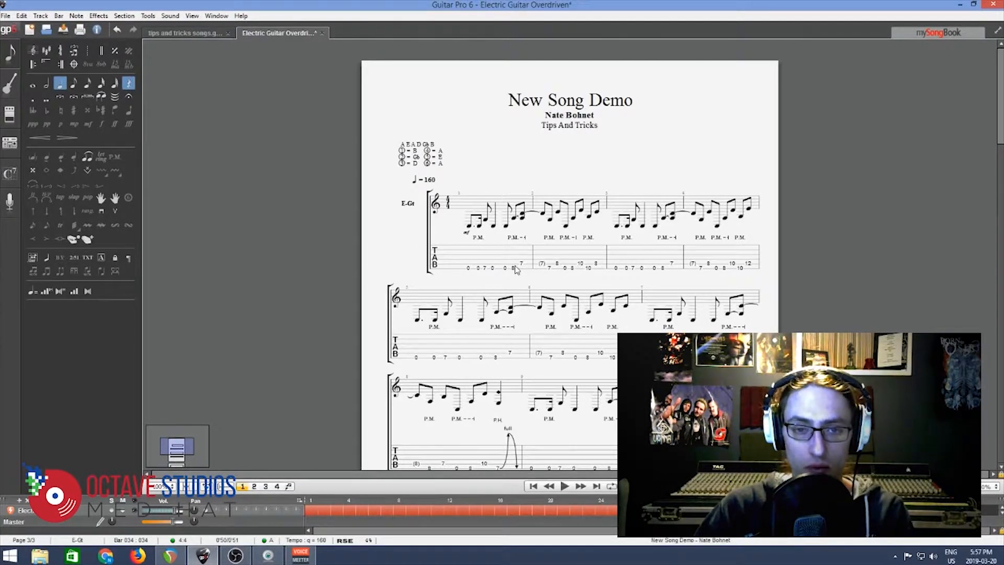
left_click_drag(458, 267, 658, 238)
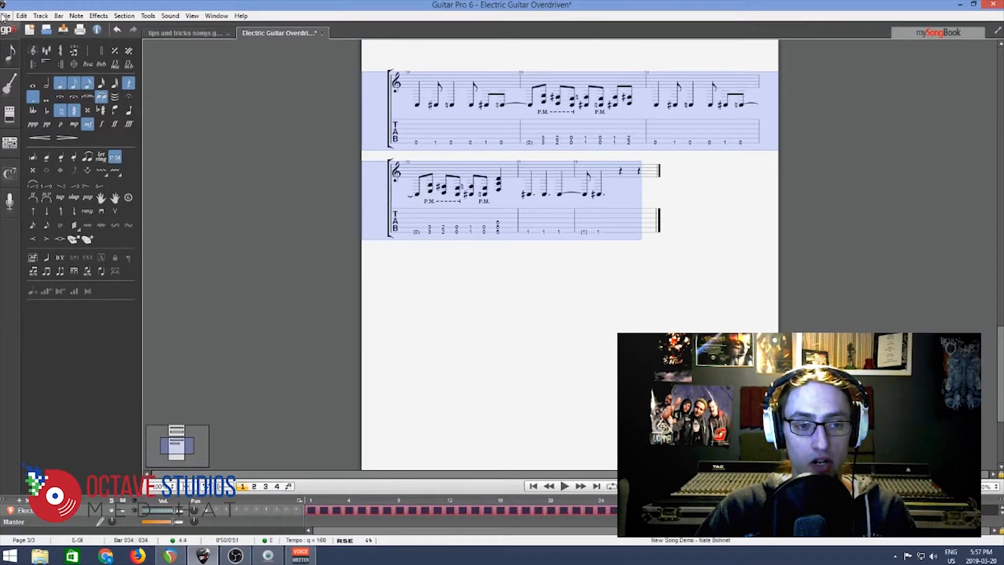
Add a 5-string electric bass track with standard notation and tab staves.
left_click(20, 501)
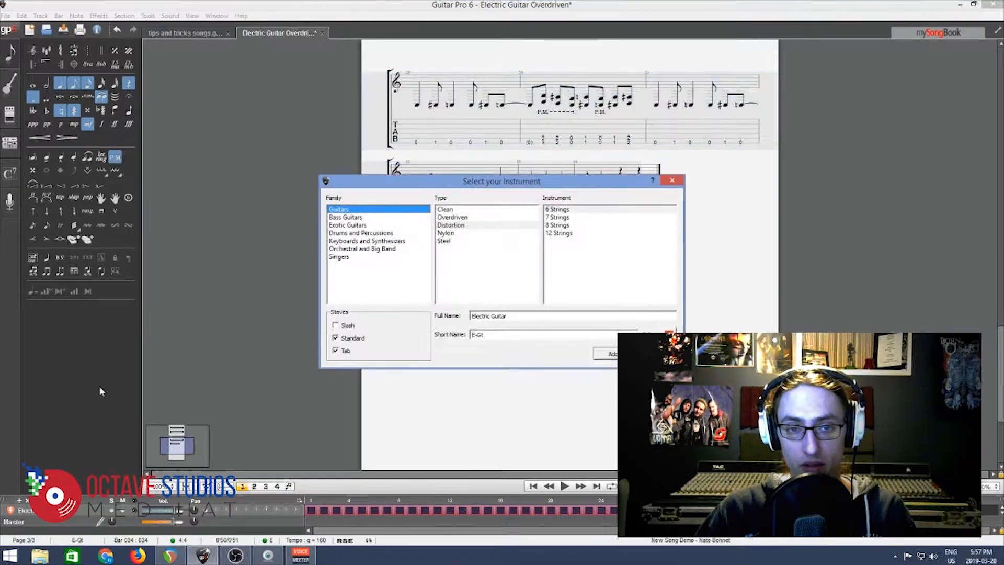
left_click(342, 218)
left_click(444, 209)
left_click(573, 217)
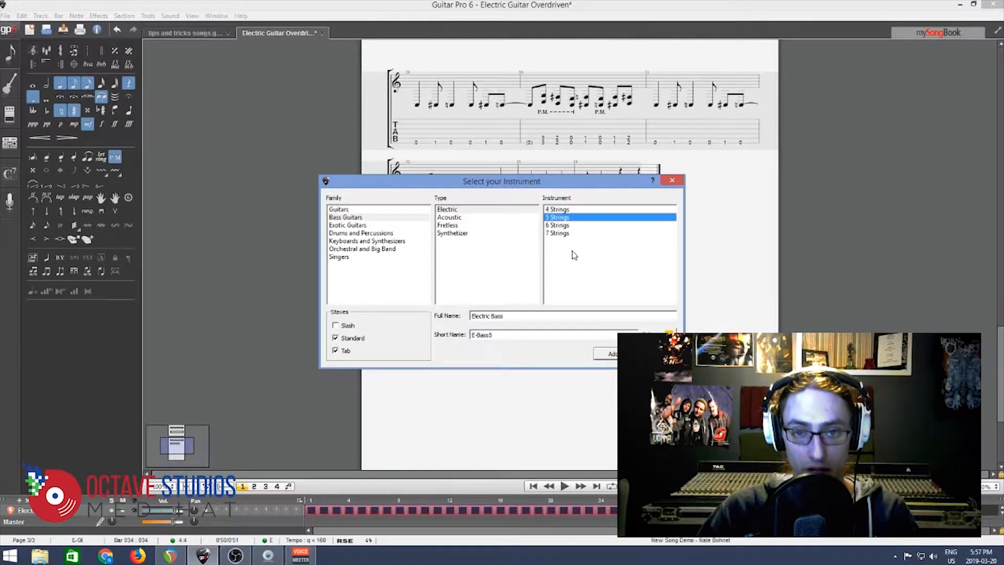
left_click(608, 354)
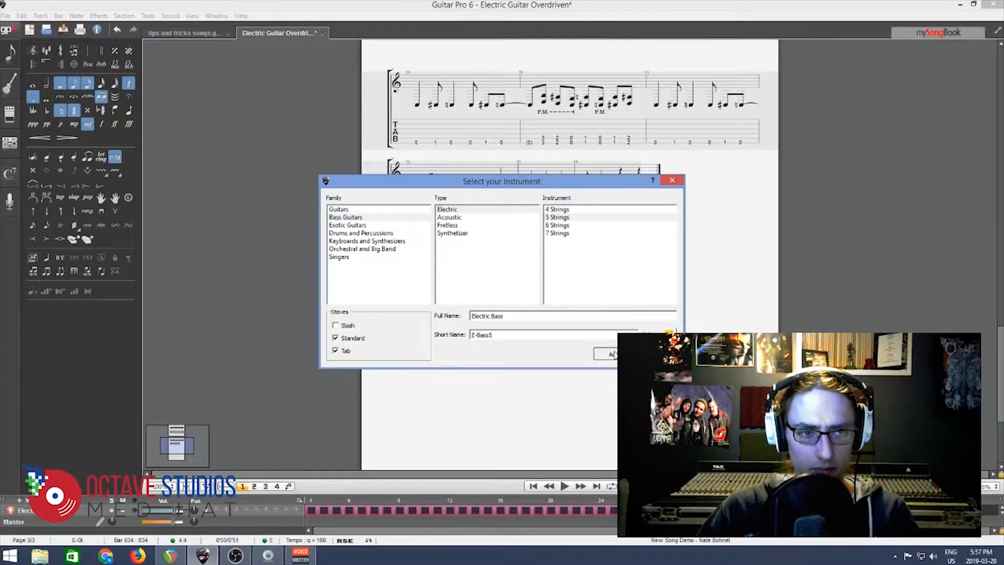
Retune the bass track's lowest string to A0 and apply the custom A E A D G tuning.
left_click(9, 84)
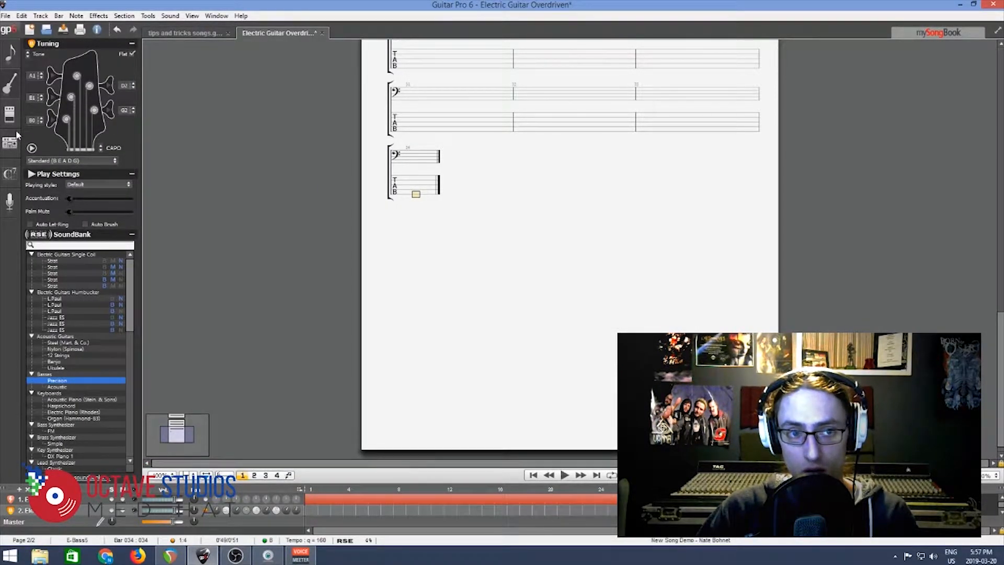
left_click(40, 122)
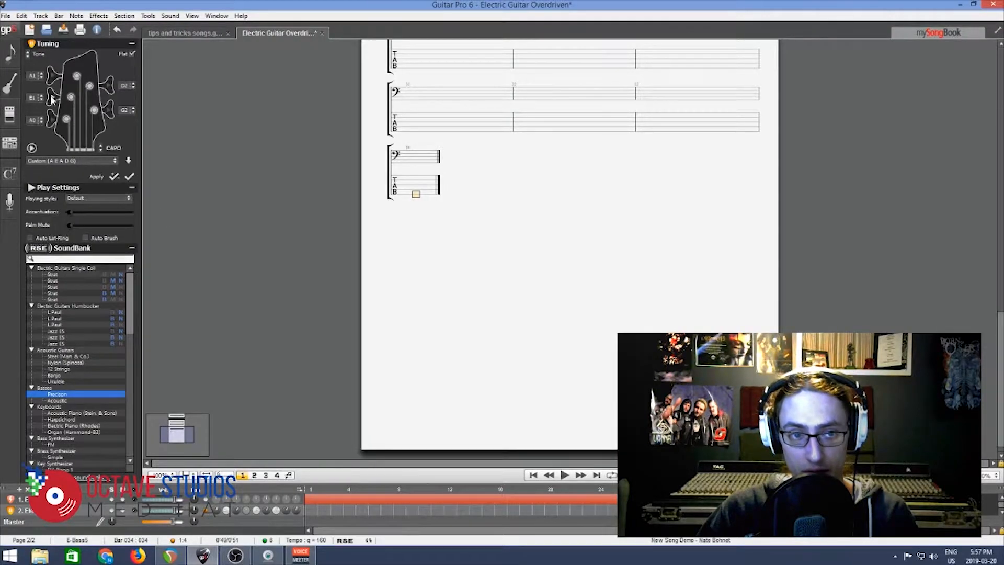
left_click(128, 177)
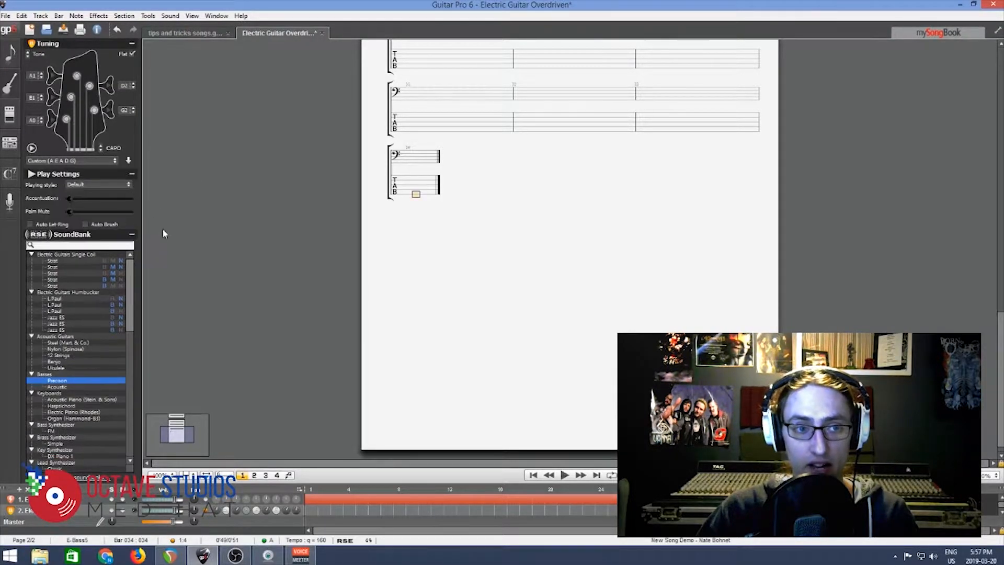
left_click(4, 115)
left_click(6, 91)
left_click(10, 118)
left_click(8, 90)
left_click(193, 34)
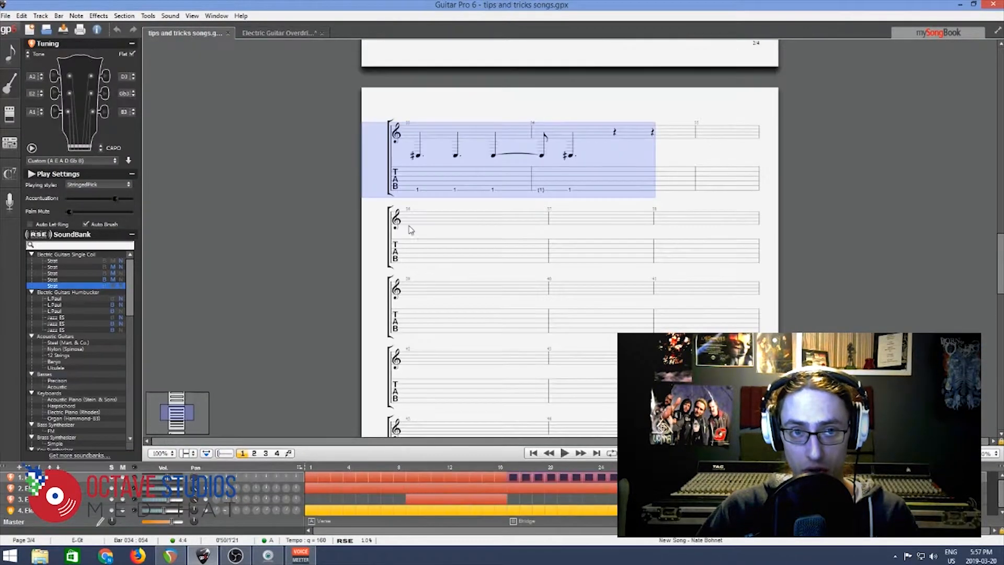
left_click(277, 33)
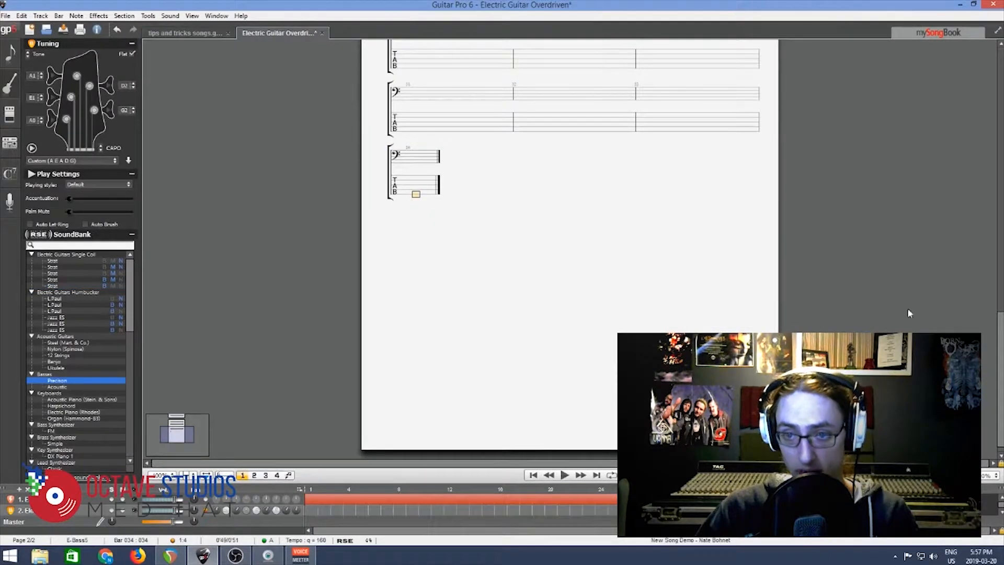
Paste the copied guitar part into the bass track, starting at the first beat of bar 1.
left_click_drag(999, 353, 998, 89)
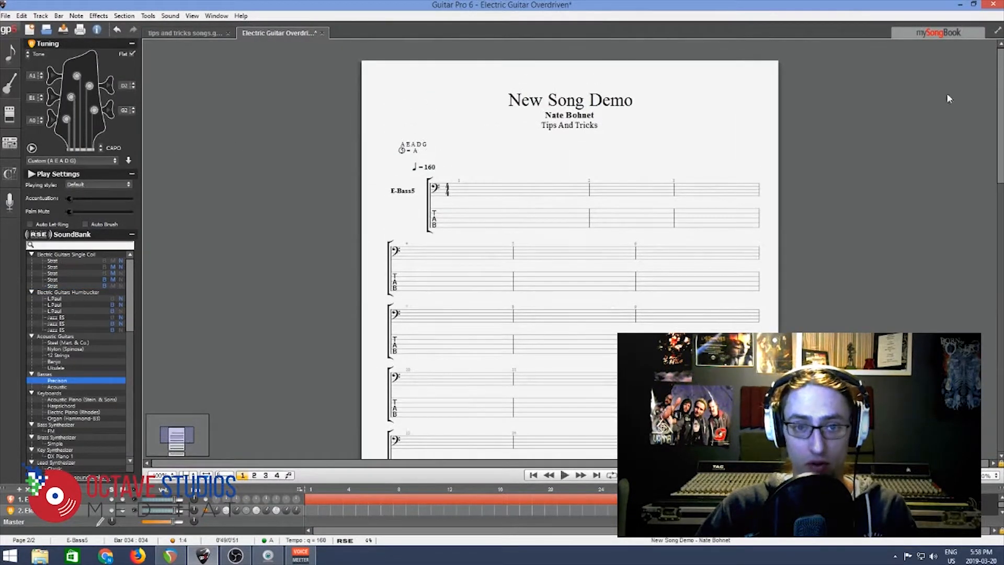
left_click(451, 229)
left_click(468, 223)
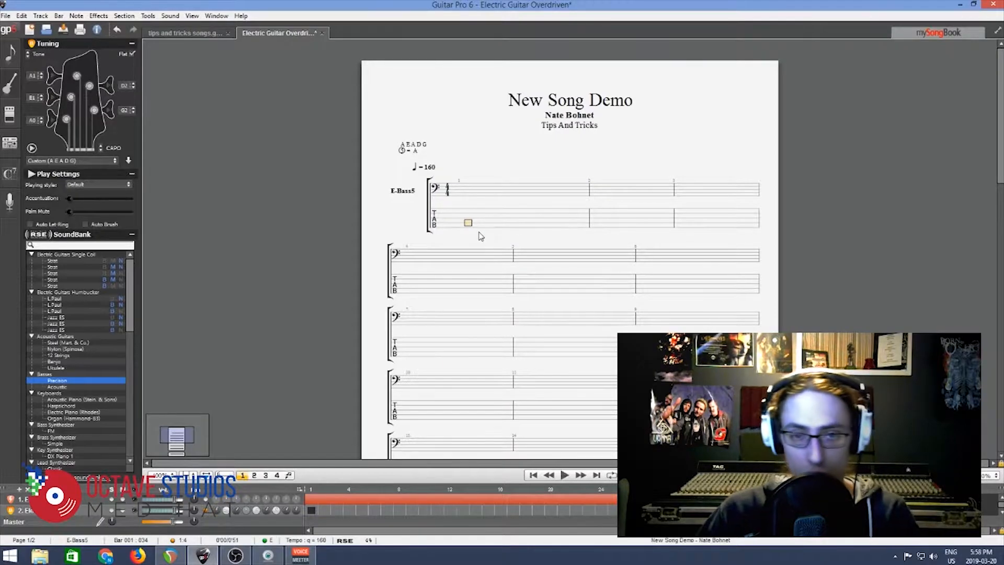
key("ctrl+End")
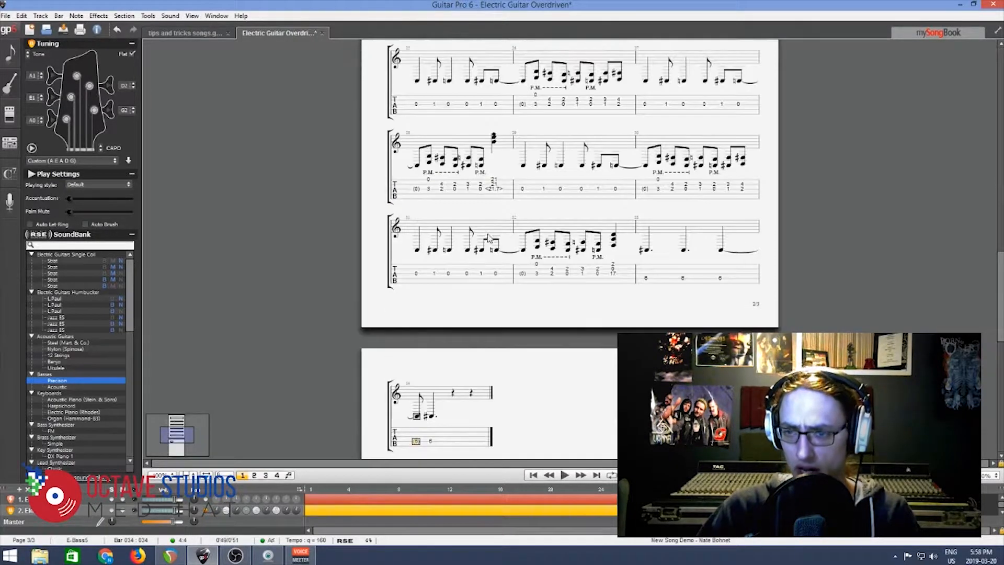
Write the bar 1 bass line as frets 0, 0, 7, 0, 0, 8 on the lowest string and 7 on the string above.
left_click_drag(999, 289, 977, 50)
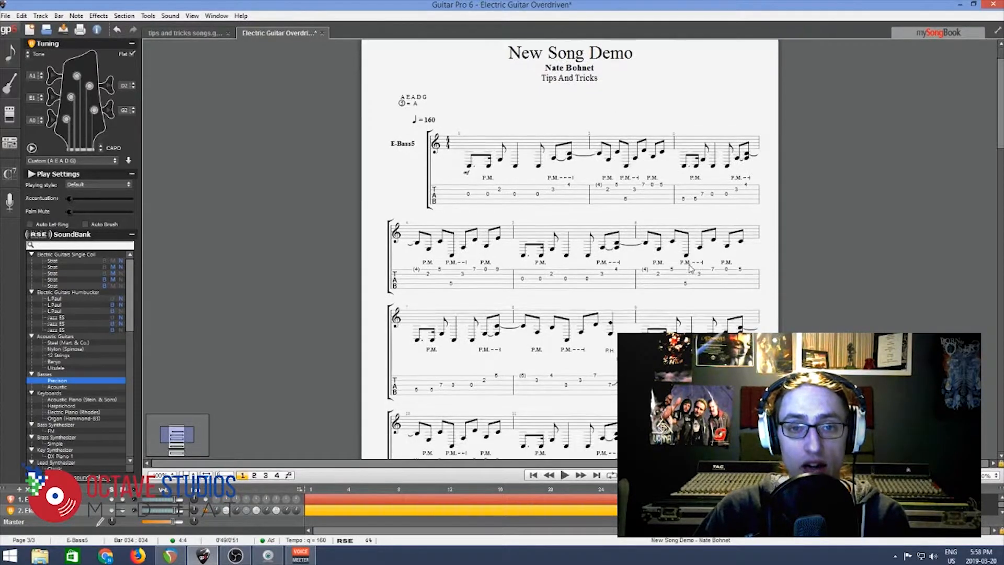
scroll(680, 251, "down", 2)
scroll(638, 277, "up", 2)
left_click(469, 251)
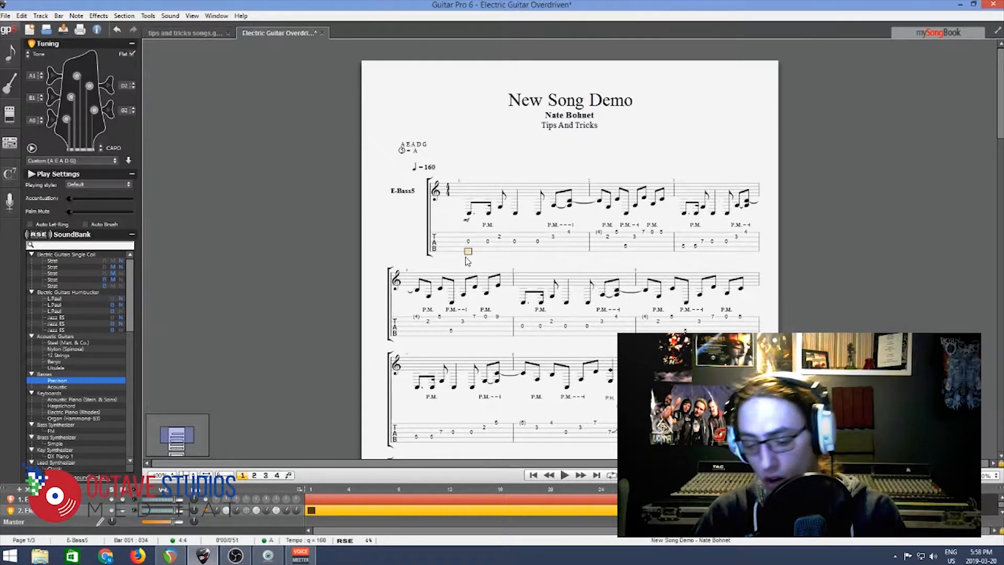
key("0")
key("Down")
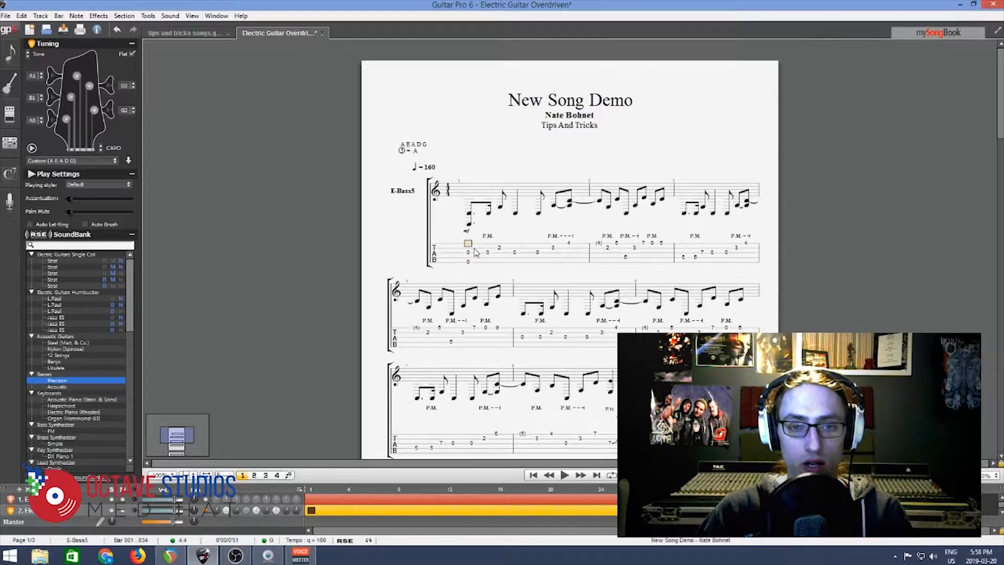
key("Down")
key("Down")
key("Down")
key("Down")
key("Right")
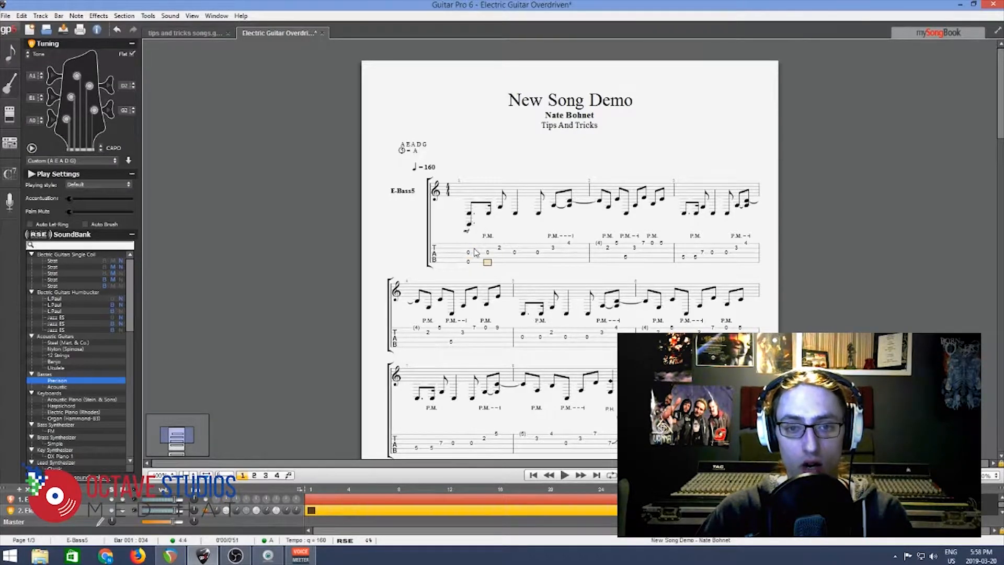
key("Right")
key("7")
key("Right")
key("0")
key("Right")
key("0")
key("Right")
key("3")
key("Right")
key("Up")
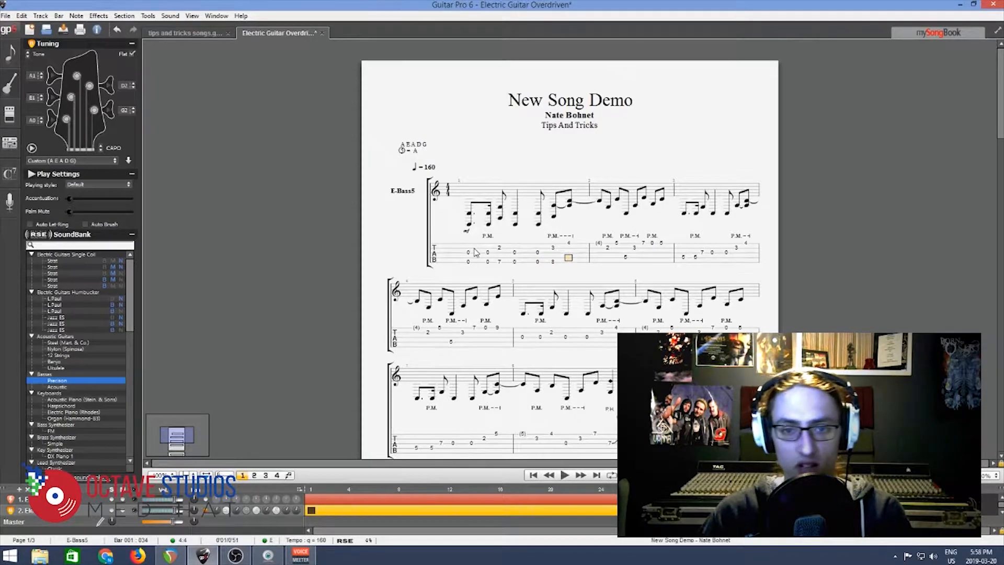
key("Right")
Delete the pasted guitar notes above the new bass line throughout bar 1.
key("Up")
key("Left")
key("Up")
key("Up")
key("Delete")
key("Left")
key("Down")
key("Delete")
key("Left")
key("Down")
key("Delete")
key("Left")
key("Delete")
key("Left")
key("Up")
key("Delete")
key("Left")
key("Down")
key("Delete")
key("Left")
key("Right")
key("Left")
key("Delete")
key("Right")
key("Right")
key("Right")
key("Right")
key("Right")
key("Left")
key("Up")
key("Delete")
Tie the last fret 7 note of bar 1 into the first beat of bar 2.
key("Right")
key("Down")
key("Down")
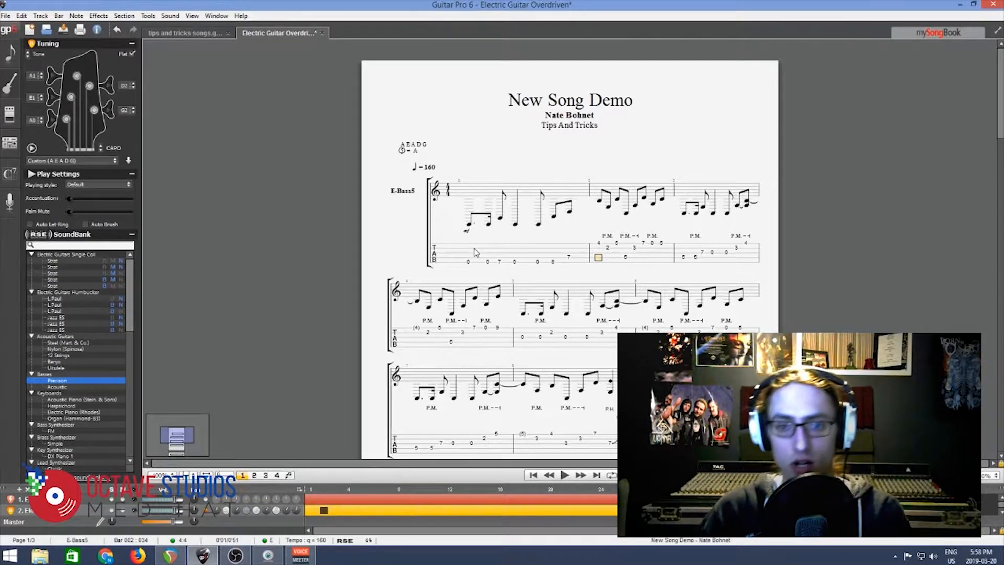
key("Left")
key("Right")
key("Left")
key("Right")
key("Right")
Write the rest of the bar 2 bass line as frets 7, 8, 0, 8, 10, 10, 8 across the two lowest strings.
key("Down")
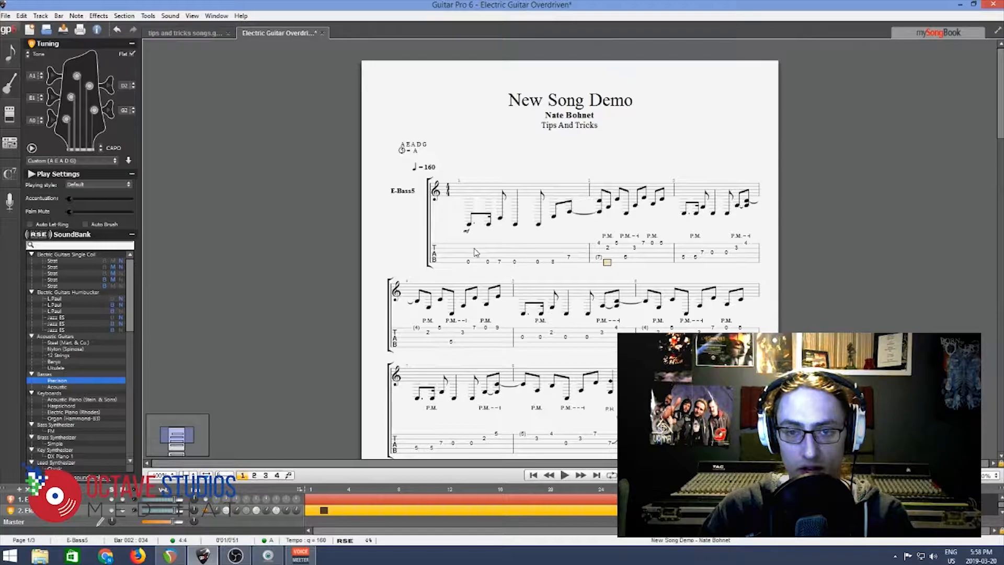
key("Right")
key("Up")
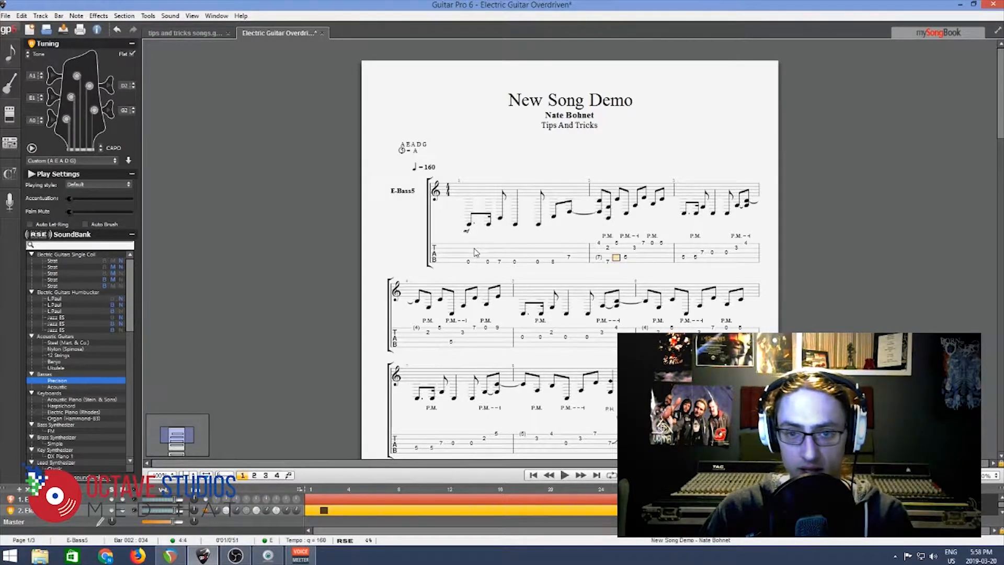
key("Right")
key("Down")
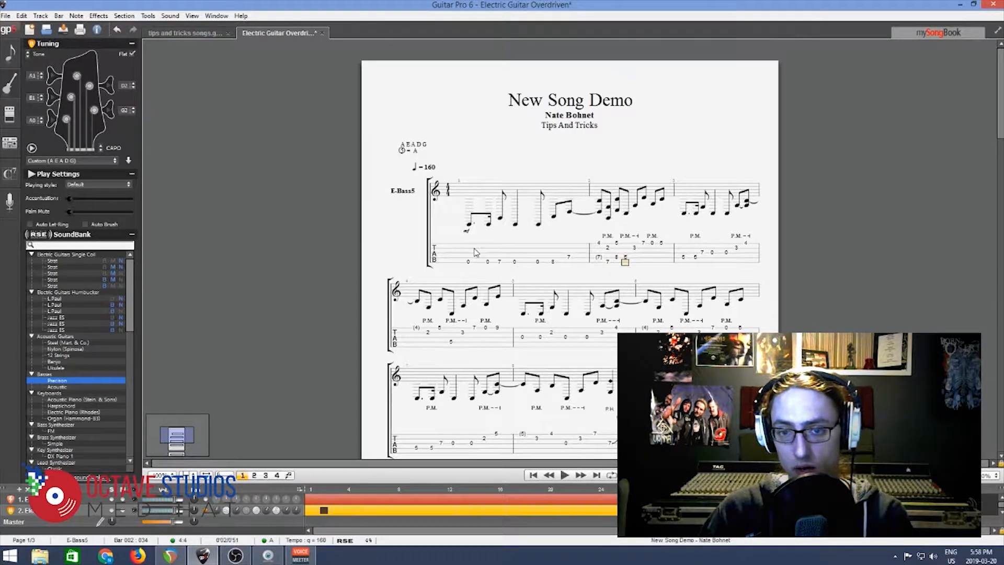
key("Right")
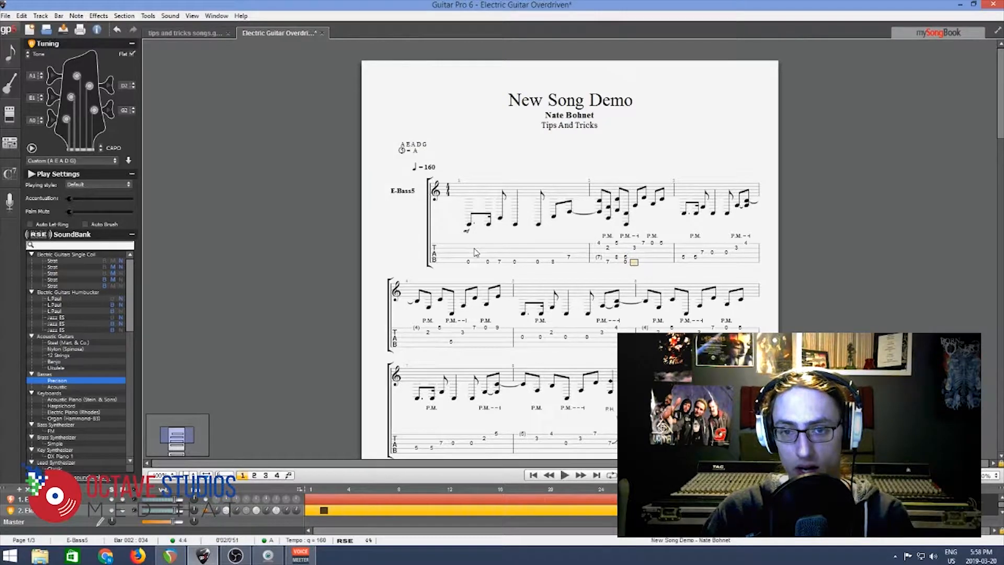
key("Right")
key("Up")
type("10")
key("Right")
key("Down")
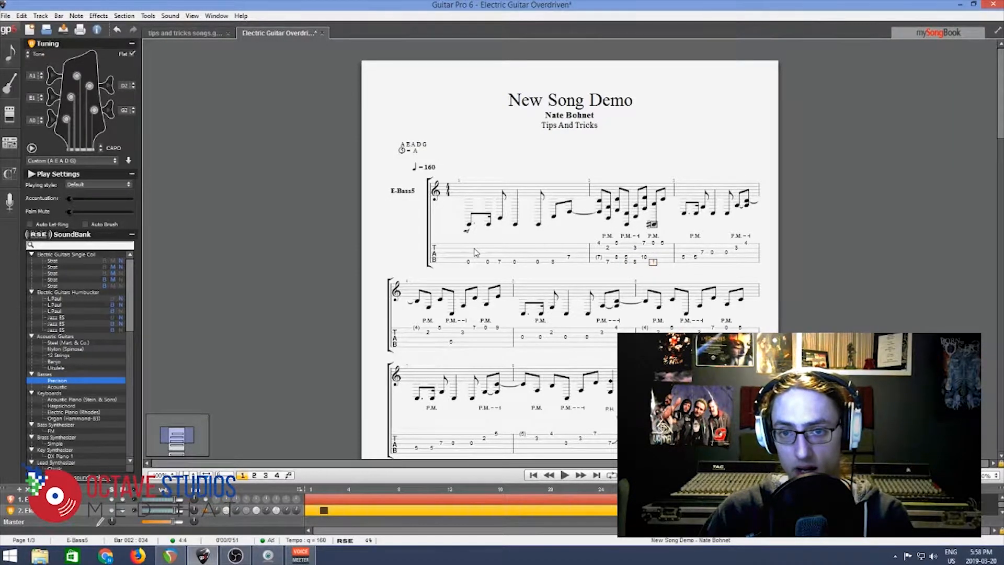
type("10")
key("Right")
key("Up")
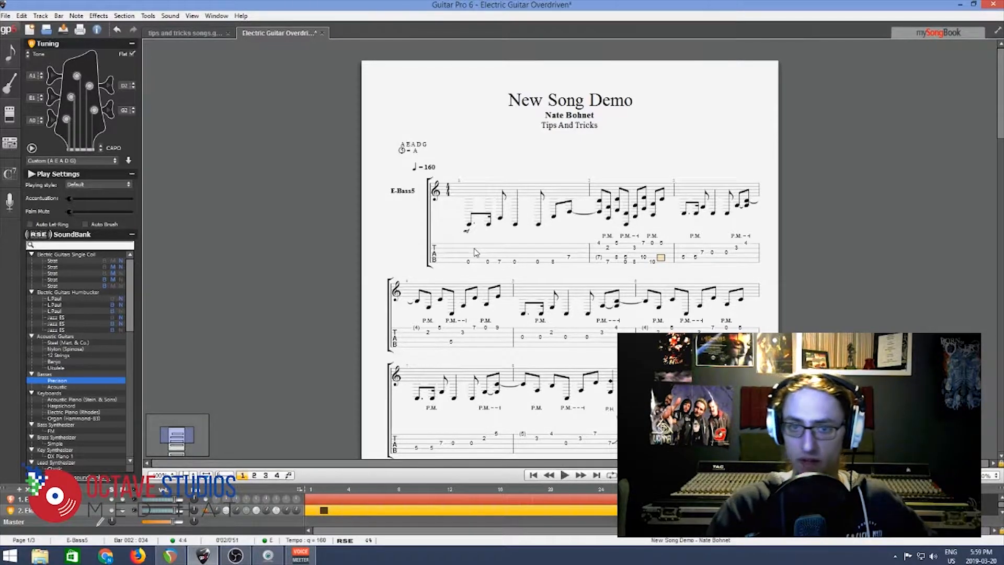
type("8")
Delete the leftover guitar notes above the bass line throughout bar 2.
key("Up")
key("Delete")
key("Left")
key("Delete")
key("Left")
key("Delete")
key("Left")
key("Down")
key("Delete")
key("Left")
key("Left")
key("Up")
key("Delete")
key("Left")
key("Left")
key("Delete")
key("Right")
key("Down")
key("Delete")
key("Down")
key("Right")
key("Right")
key("Down")
key("Delete")
Play back the rewritten bass line from the start of bar 1 and listen through bar 2 twice.
key("Left")
key("Left")
key("Left")
key("Left")
key("Home")
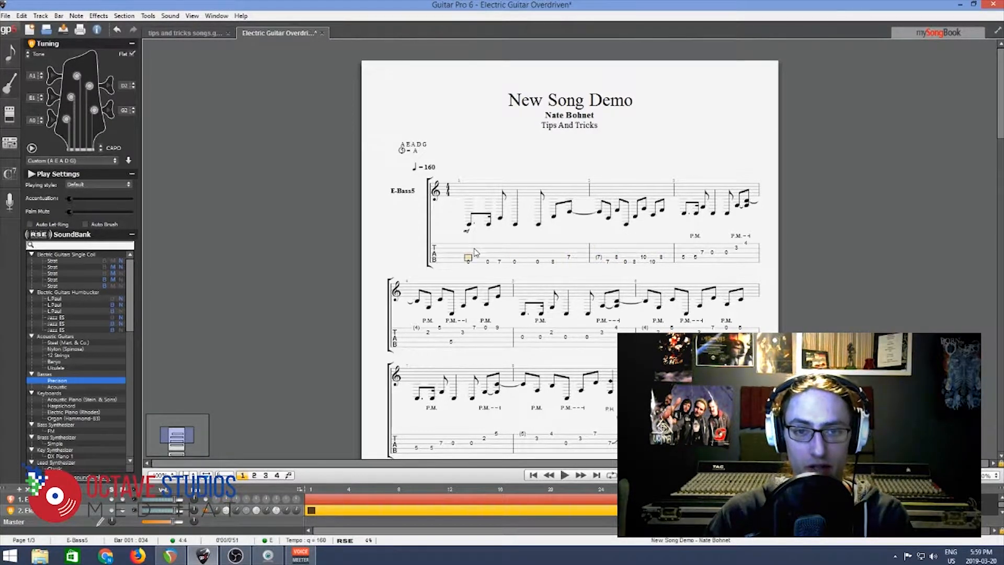
key("space")
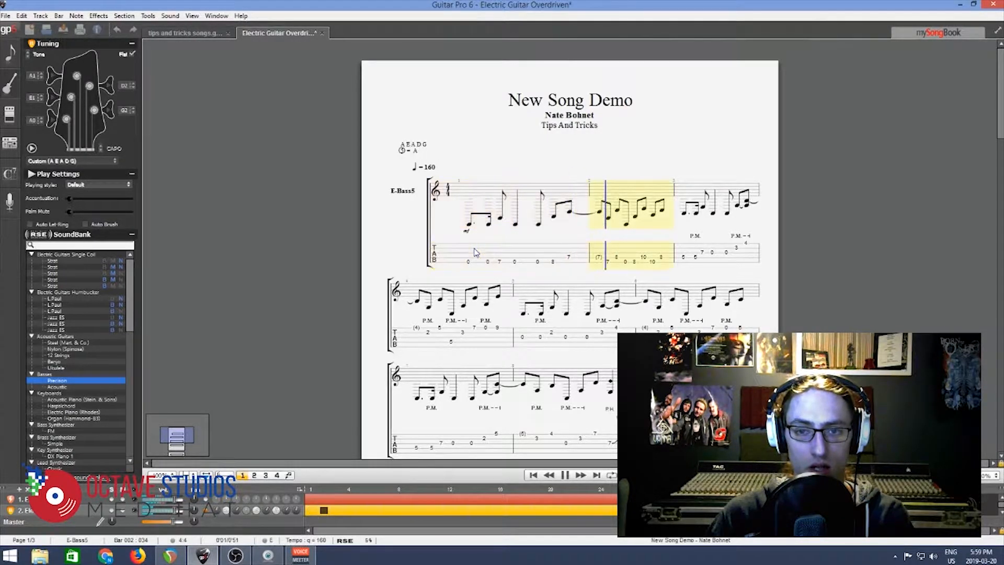
key("space")
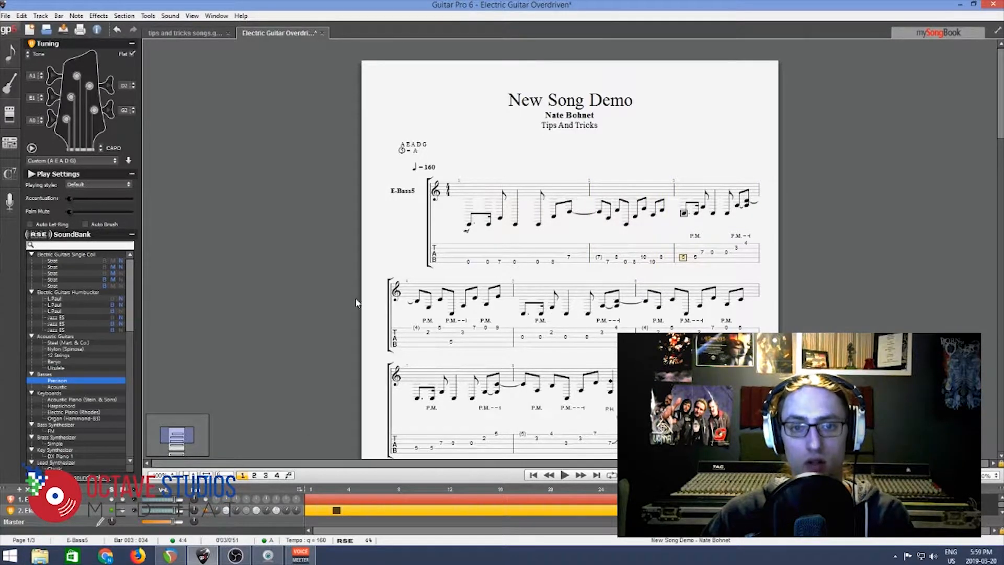
key("space")
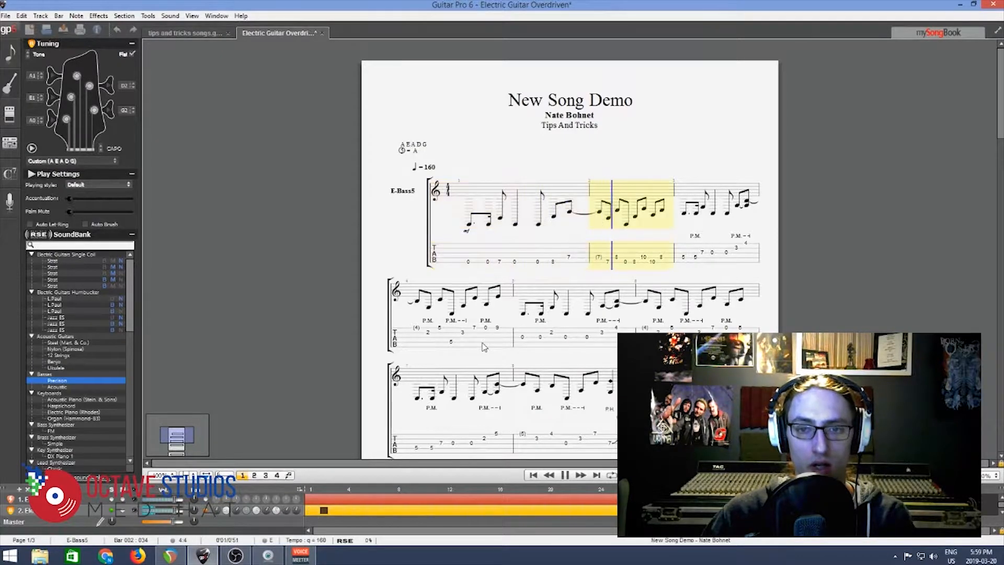
key("space")
Clear the guitar notes from bars 3 and 4 and paste a copy of the bars 1 and 2 bass line there.
left_click_drag(686, 265, 512, 309)
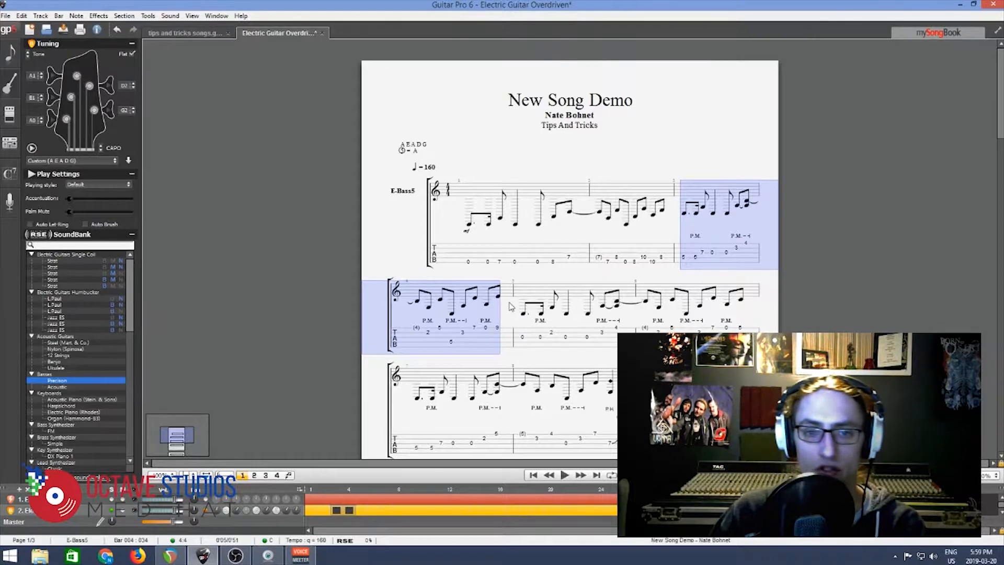
key("Delete")
left_click_drag(465, 256, 668, 257)
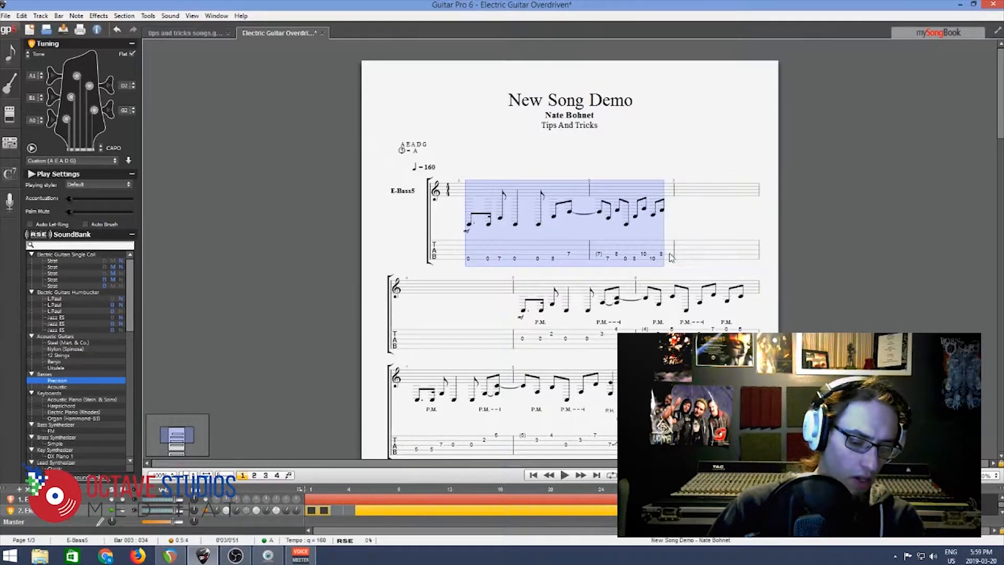
left_click(689, 261)
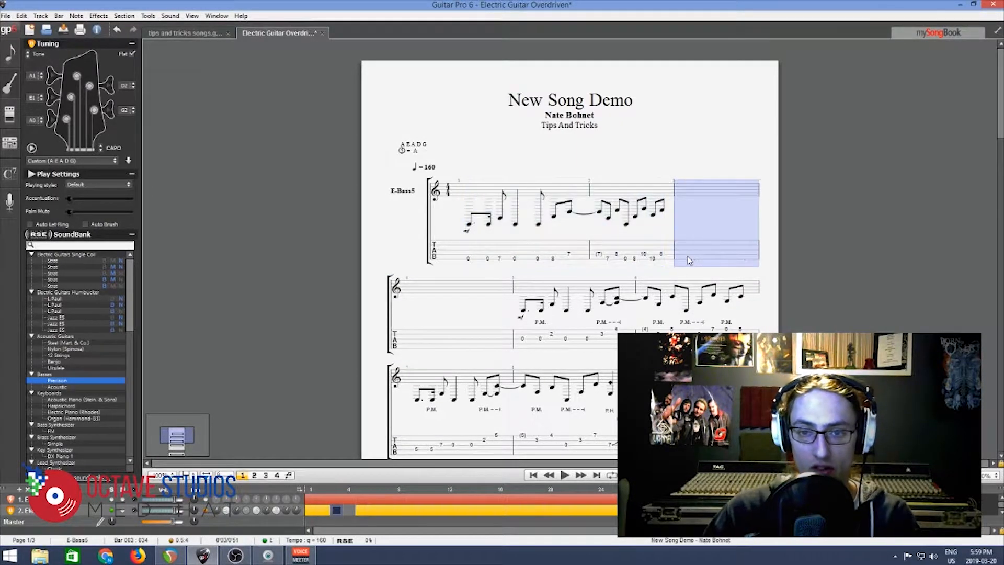
key("ctrl+v")
Change the last bass note of bar 4 to fret 12.
left_click(499, 348)
left_click(497, 350)
type("5")
type("12")
Play back the bass line from bar 1 to check the first four bars.
left_click(467, 261)
key("space")
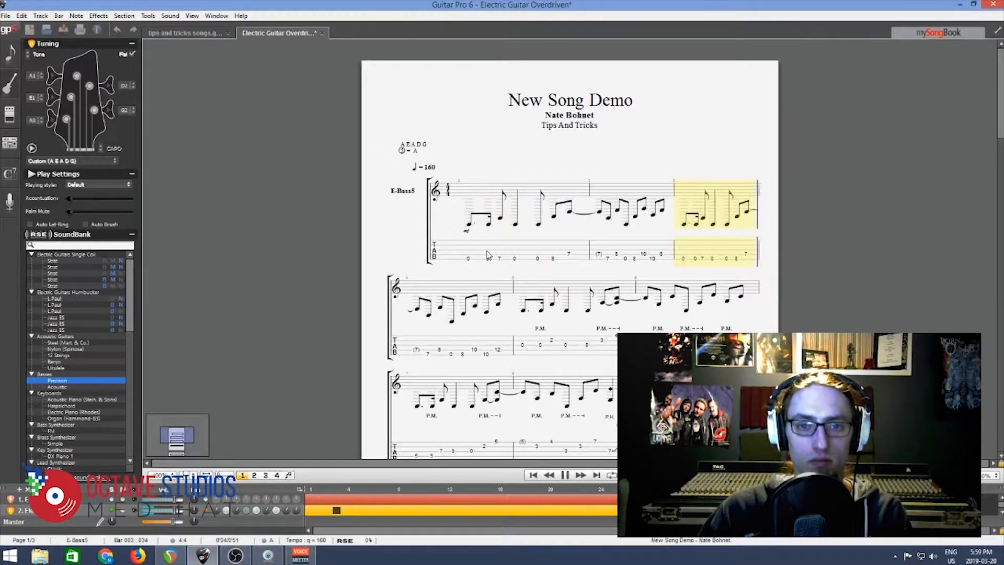
key("space")
Clear the guitar notes from bars 5 and 6, paste the two-bar bass line there, and play it back.
left_click_drag(523, 215, 759, 233)
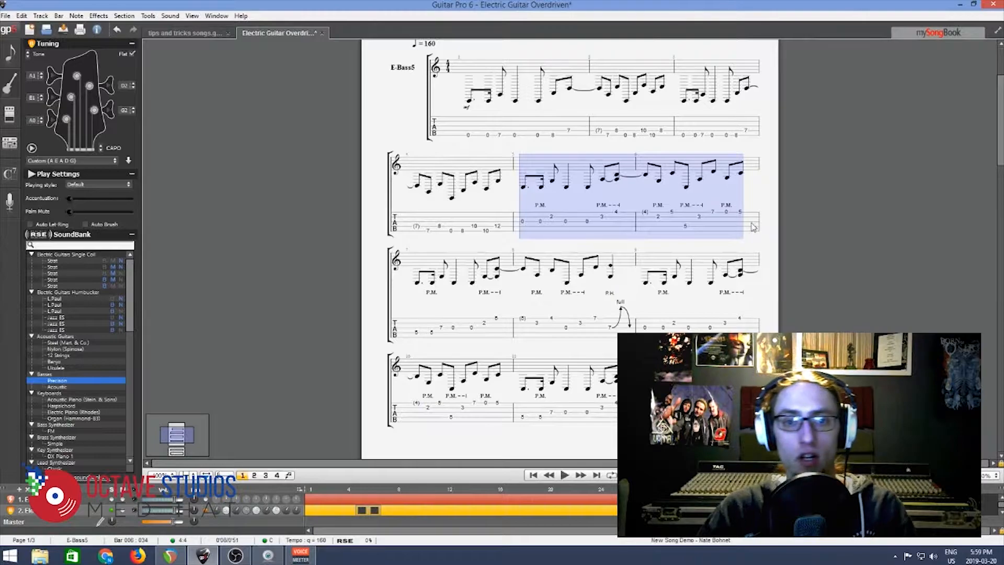
key("Delete")
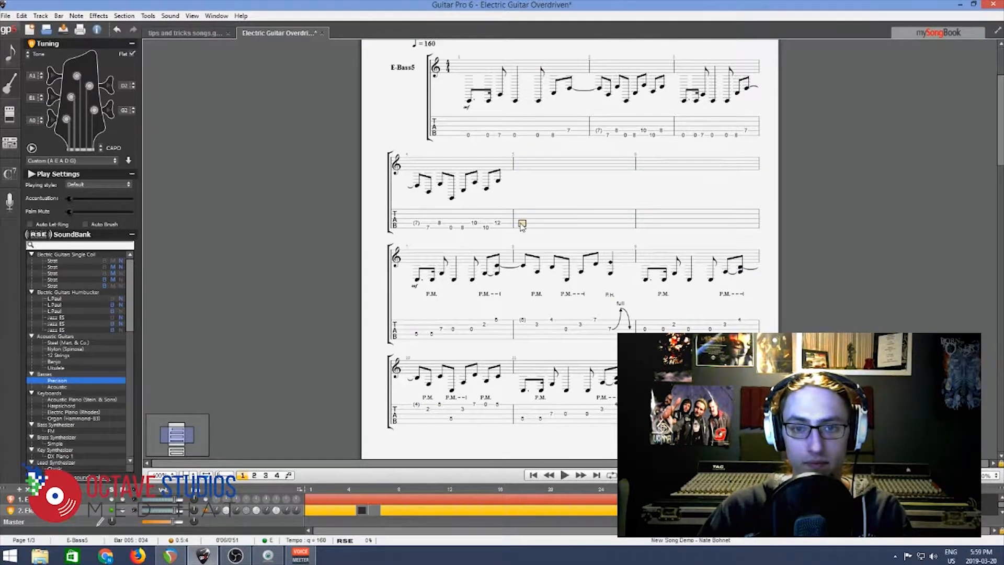
key("ctrl+v")
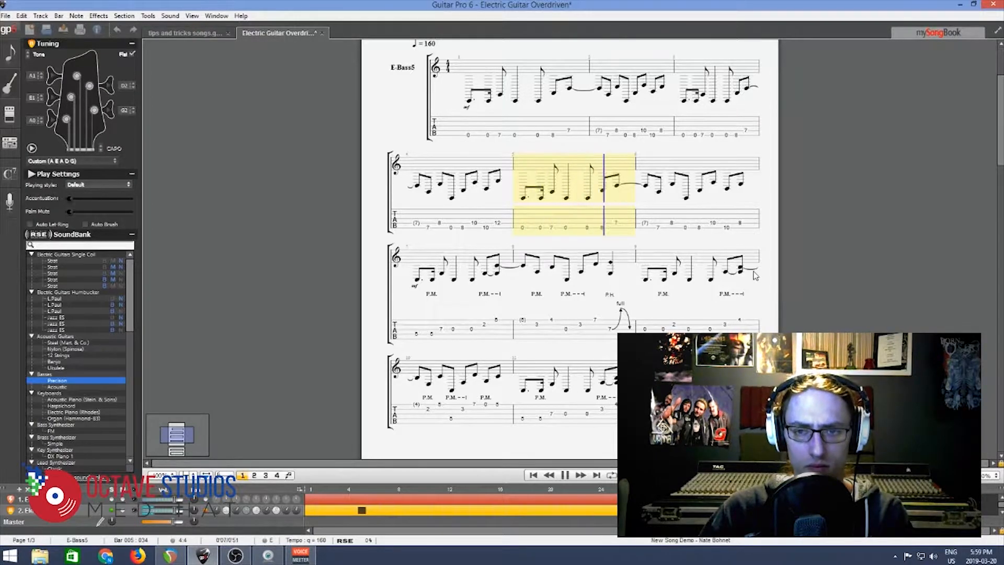
Enter fret 7 on the lowest bass string at the end of bar 8 and apply a pinch harmonic to it.
left_click(413, 337)
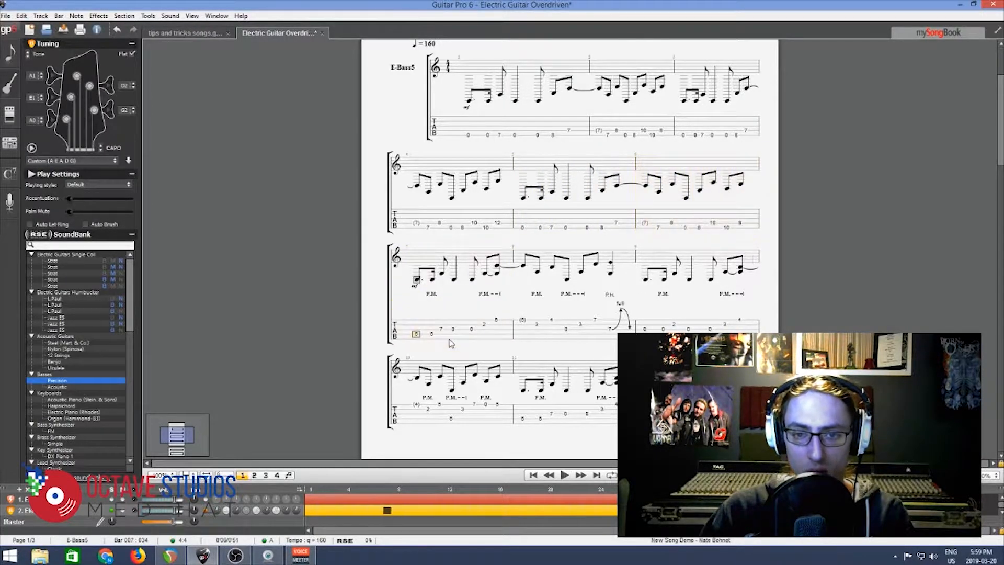
left_click_drag(413, 338, 507, 334)
left_click(611, 340)
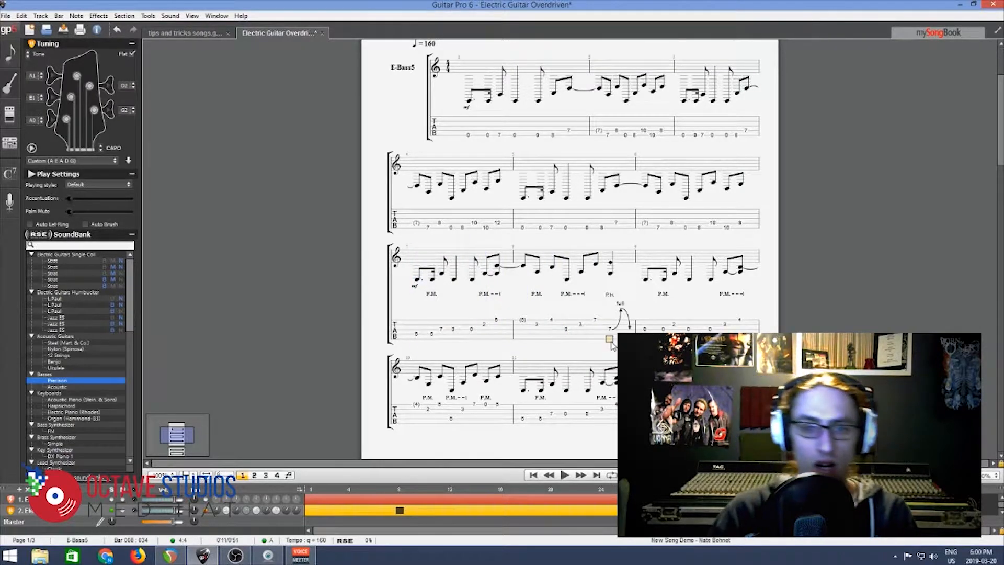
type("7")
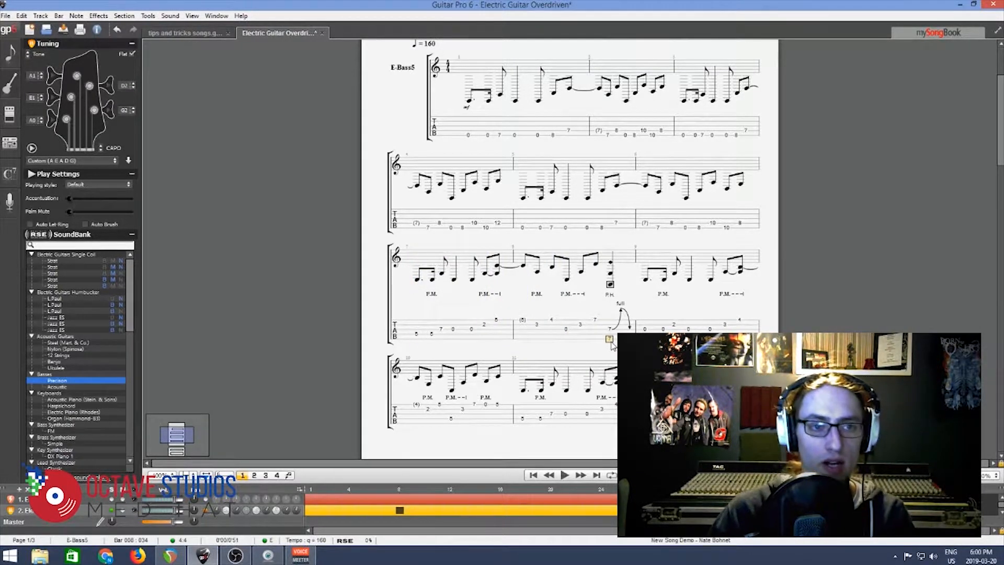
left_click(6, 53)
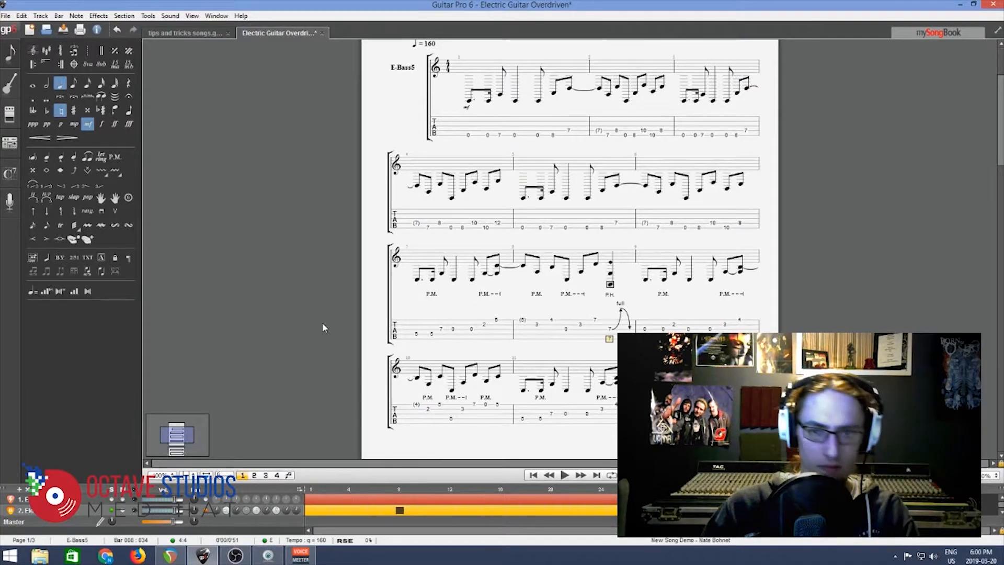
key("alt+y")
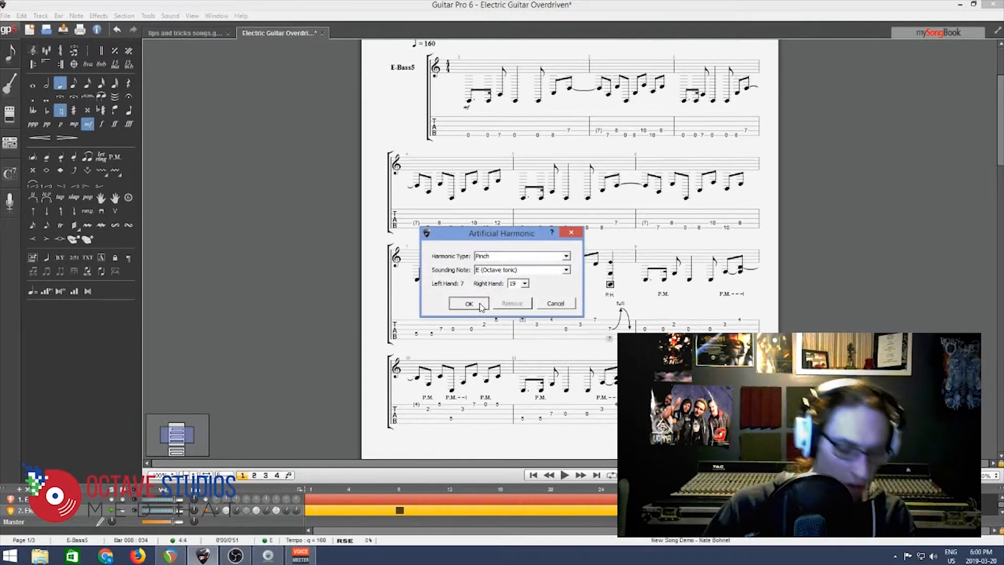
left_click(481, 306)
Add a Bend/Release to the fret 7 bass note ending bar 8 and delete the old guitar note above it.
key("b")
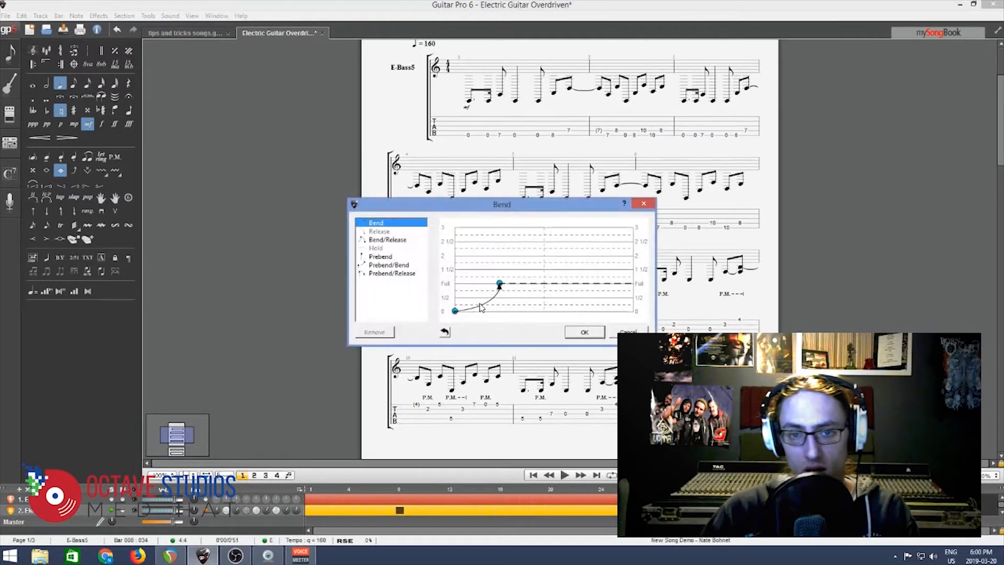
left_click(389, 240)
left_click(584, 333)
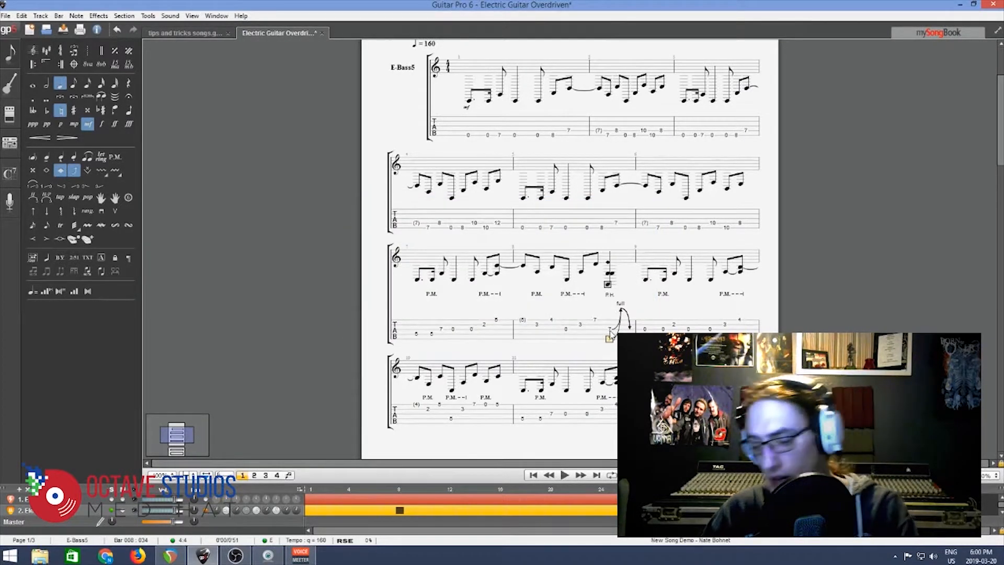
key("Delete")
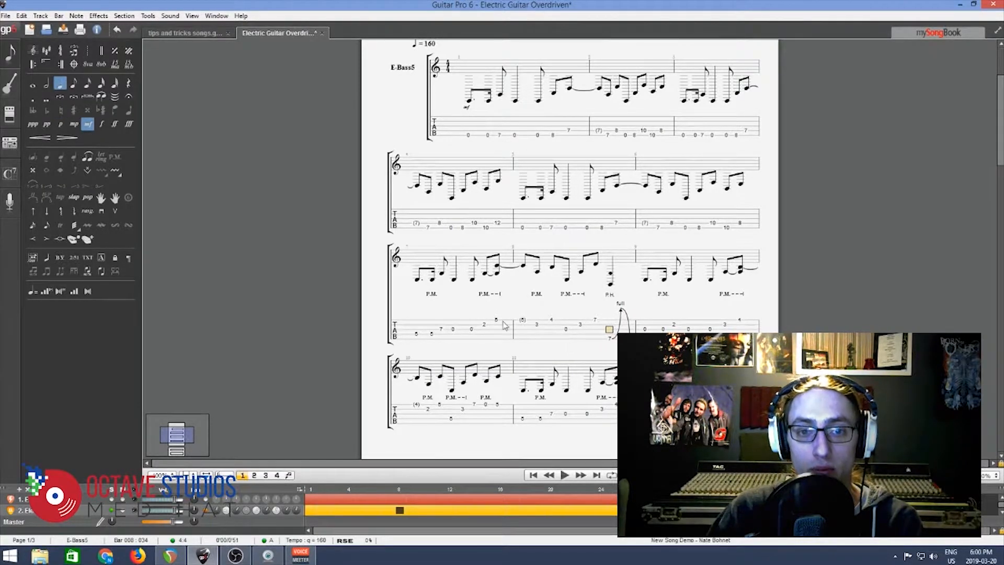
Enter bass frets 0, 0, 7, 0, 0 on the first five beats of bar 7, with the 7 one string above the lowest.
left_click(416, 338)
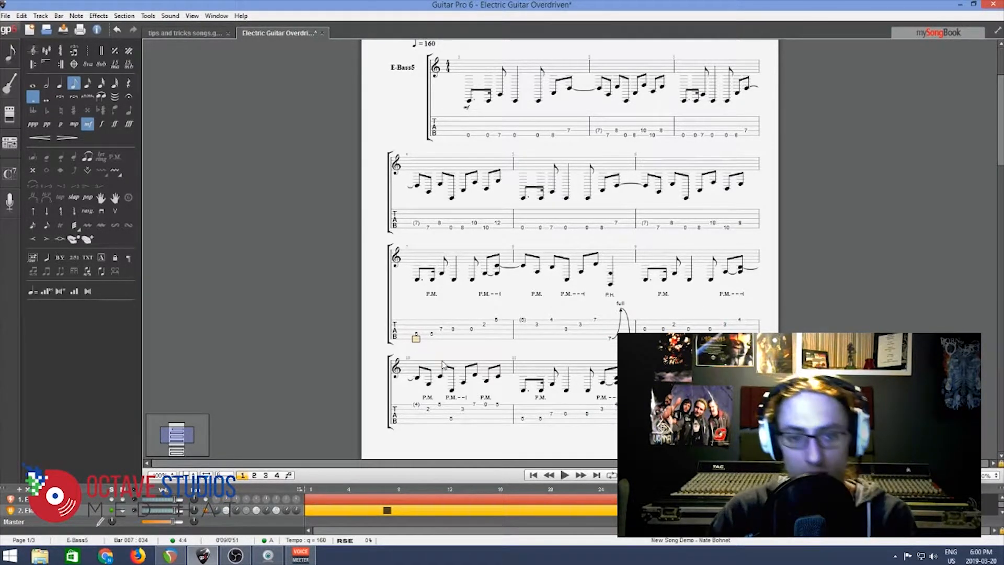
type("0")
key("Right")
type("0")
key("Right")
key("Up")
type("7")
key("Right")
key("Down")
type("0")
key("Right")
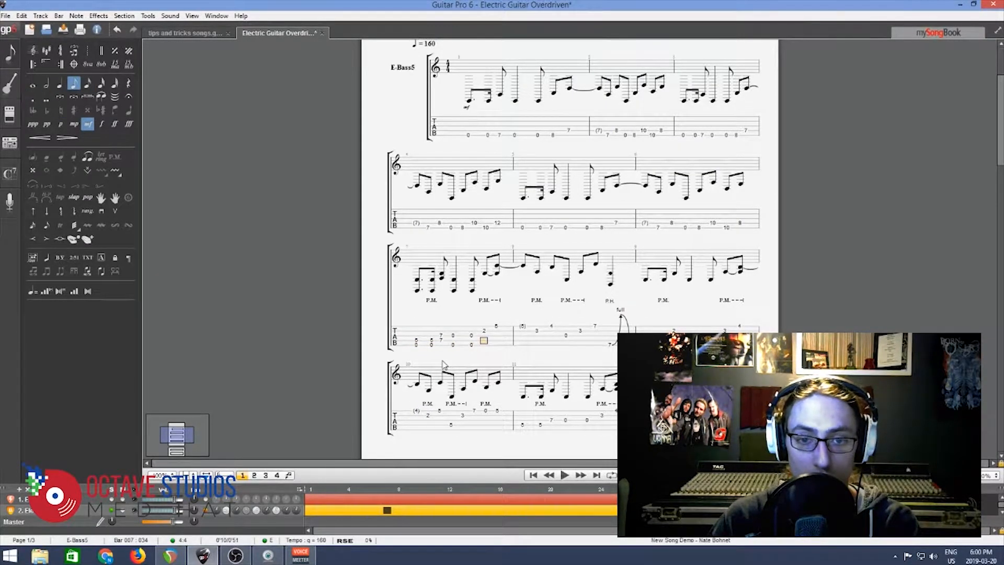
Finish bar 7 with bass frets 7 and 8, and tie the fret 8 note into bar 8.
type("7")
key("Right")
key("Up")
type("8")
key("Right")
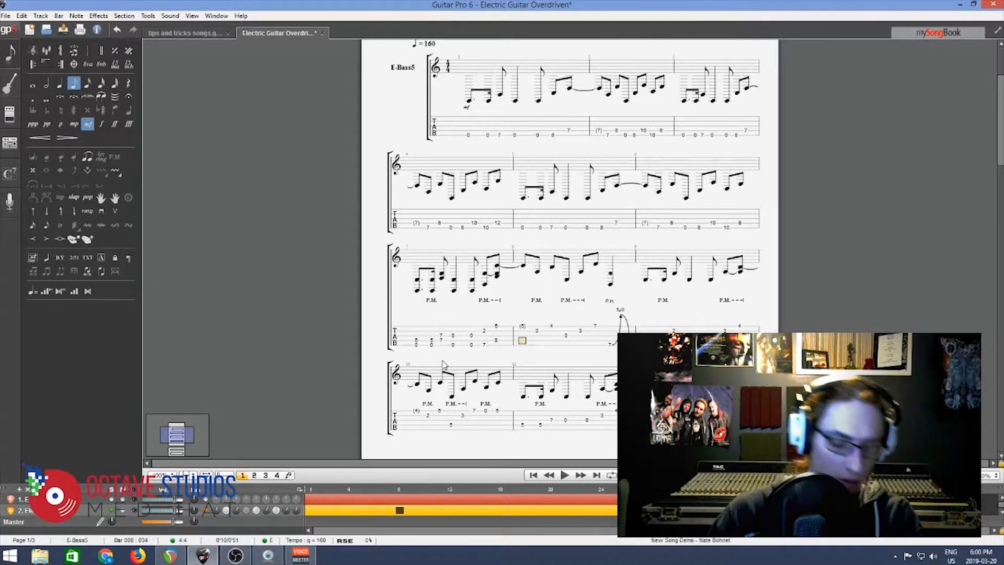
key("h")
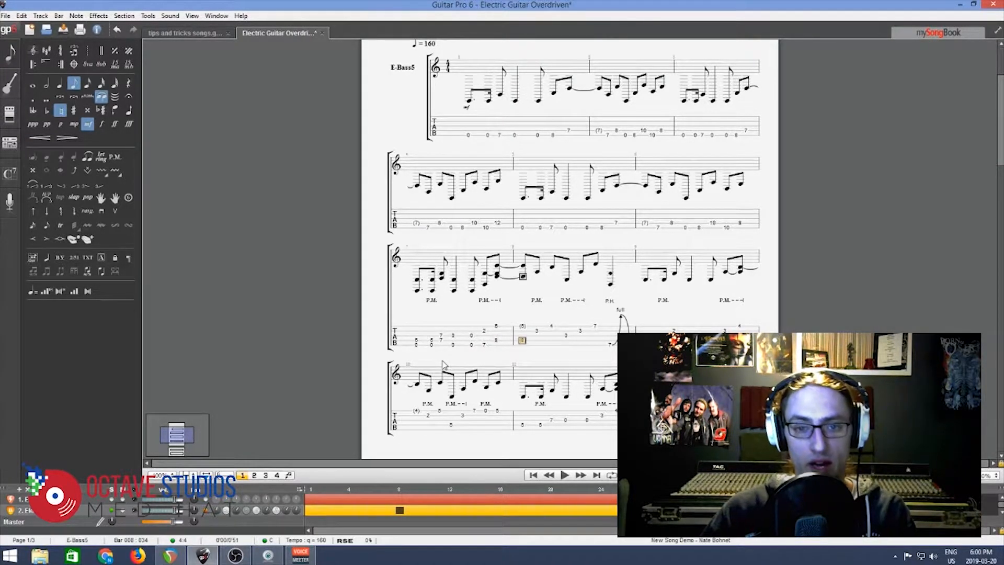
Delete the old guitar notes from the first beat of bar 8 back through bar 7.
left_click(524, 329)
key("Delete")
key("Left")
key("Delete")
key("Left")
key("Down")
key("Delete")
key("Left")
key("Down")
key("Delete")
key("Left")
key("Delete")
key("Left")
key("Delete")
key("Down")
key("Delete")
key("Left")
key("Delete")
key("Left")
key("Delete")
Re-enter the fret 7 bass note in bar 7 and delete the leftover guitar note.
key("Right")
key("Right")
type("7")
key("Right")
key("Right")
key("Right")
key("Right")
key("Up")
key("Up")
key("Delete")
key("Right")
key("Right")
key("Right")
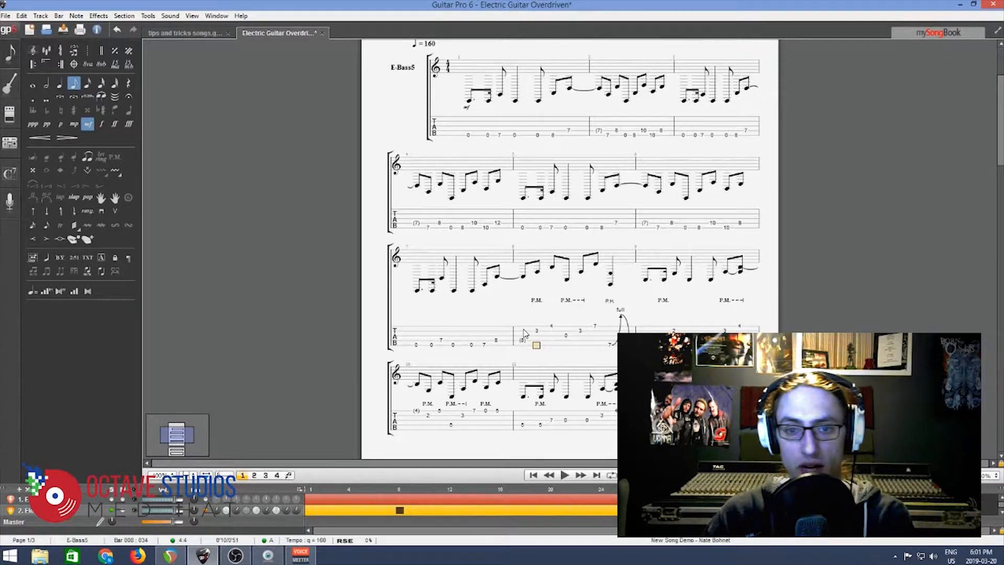
Enter bass frets 8 and 7 after the tied note in bar 8 and delete the guitar notes above them.
type("8")
key("Right")
key("Up")
type("7")
key("Up")
key("Up")
key("Up")
key("Delete")
key("Left")
key("Down")
key("Delete")
key("Left")
key("Down")
Continue the bar 8 bass line with frets 0 and 8 on the lowest string and fret 10 one string higher.
key("Right")
key("Right")
key("Right")
key("Down")
key("Down")
type("0")
key("Right")
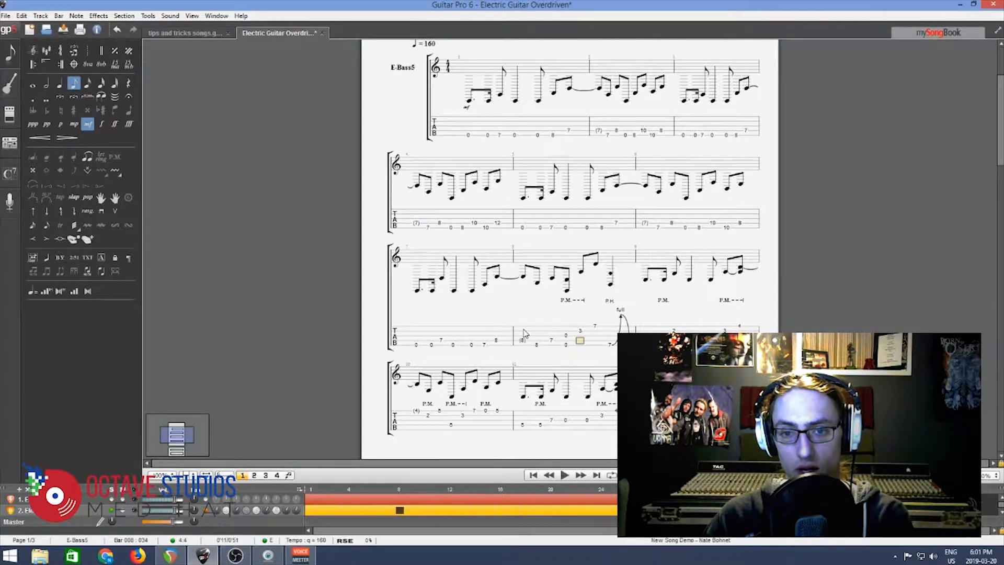
type("8")
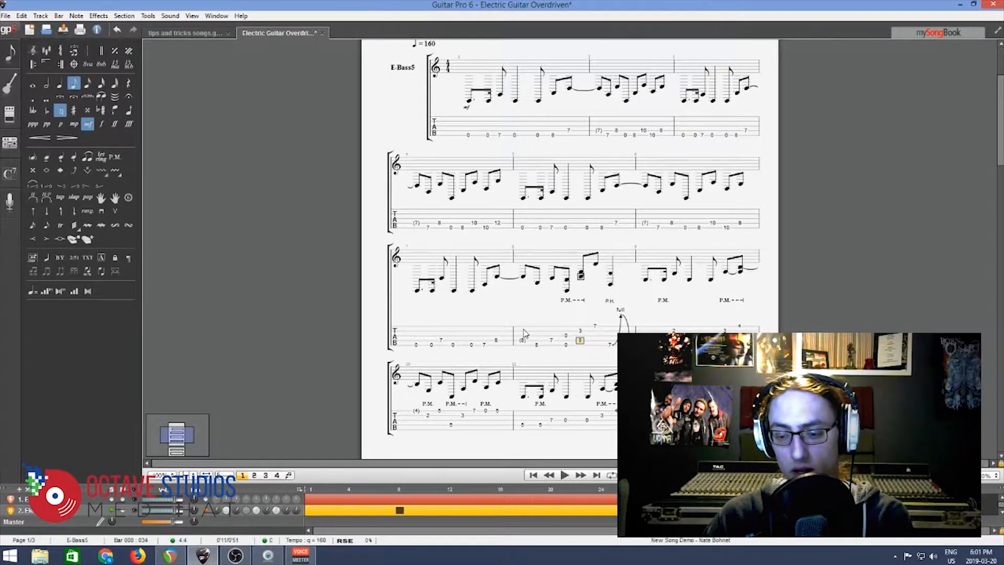
key("Right")
key("Down")
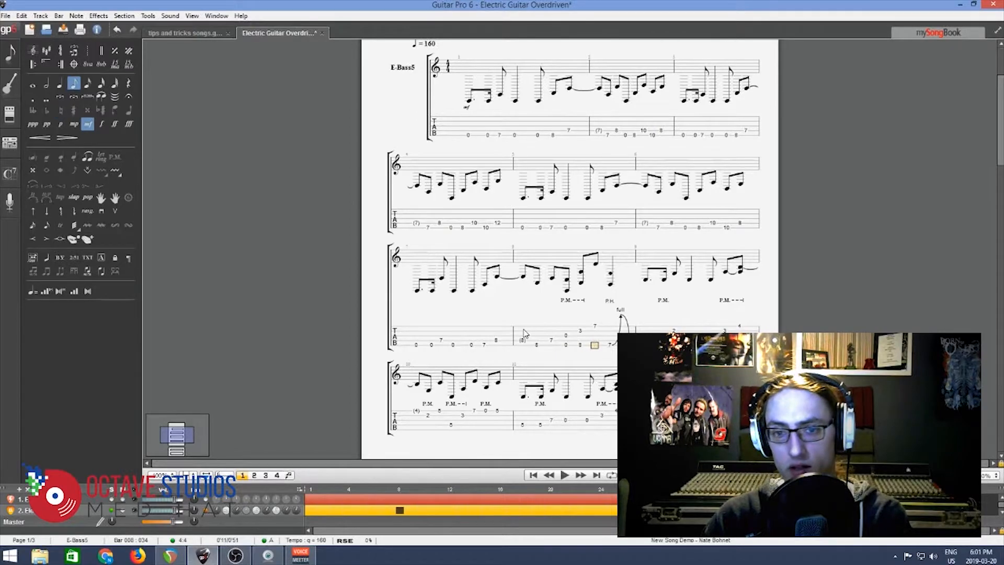
type("1")
Delete the guitar notes above the 0, 8 and 10 bass notes in bar 8.
key("Up")
key("Up")
key("Up")
key("Delete")
key("Left")
key("Down")
key("Delete")
key("Left")
key("Down")
key("Delete")
key("Left")
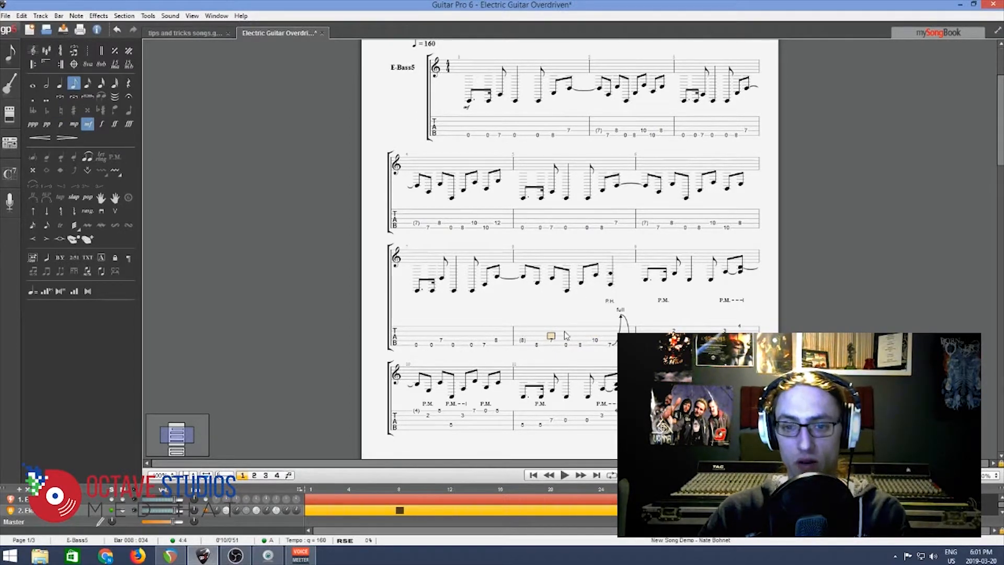
Clear the guitar notes from bars 9 to 16 and paste a copy of the bars 1 to 8 bass line there.
left_click_drag(646, 341, 501, 234)
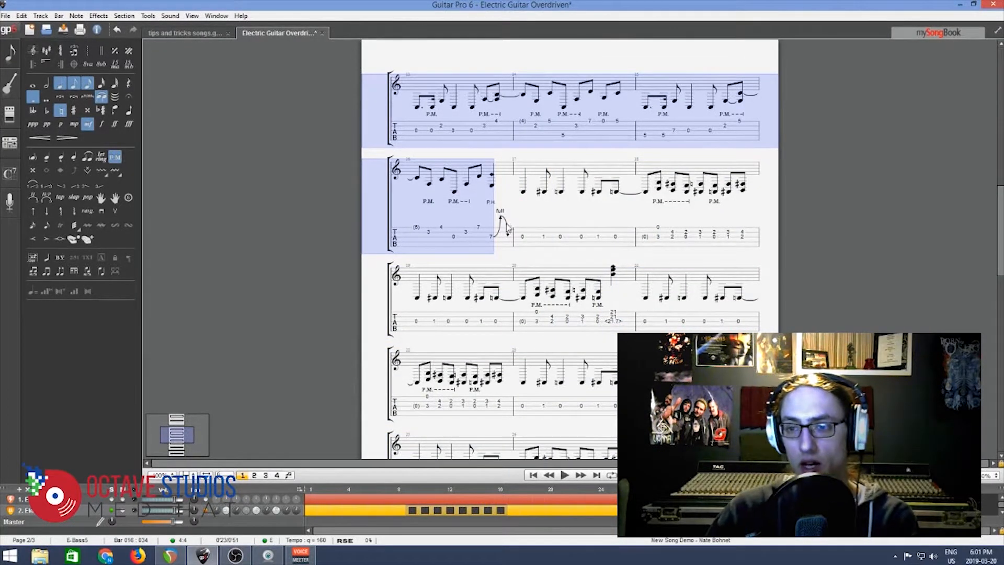
key("Delete")
scroll(703, 137, "up", 15)
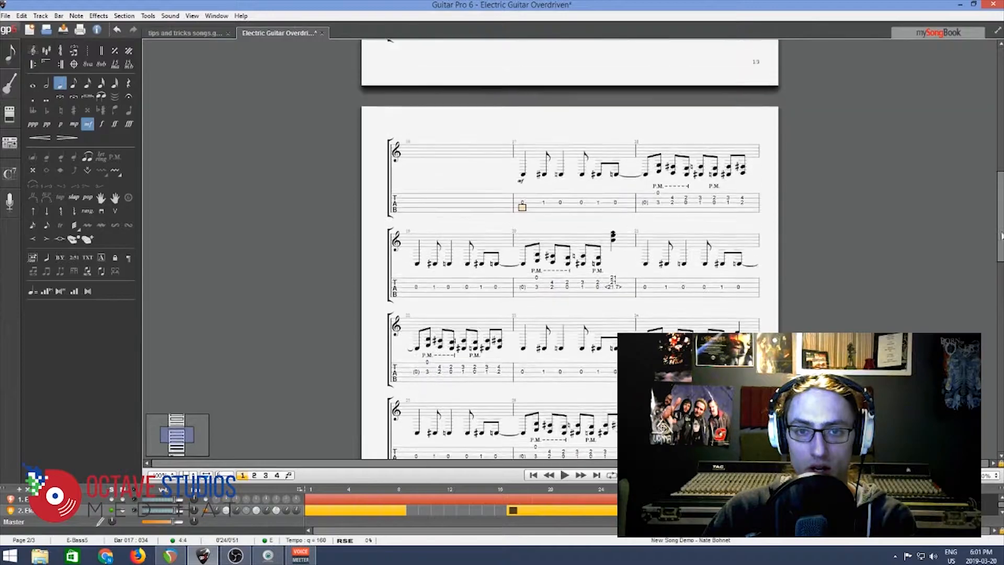
left_click_drag(469, 157, 613, 345)
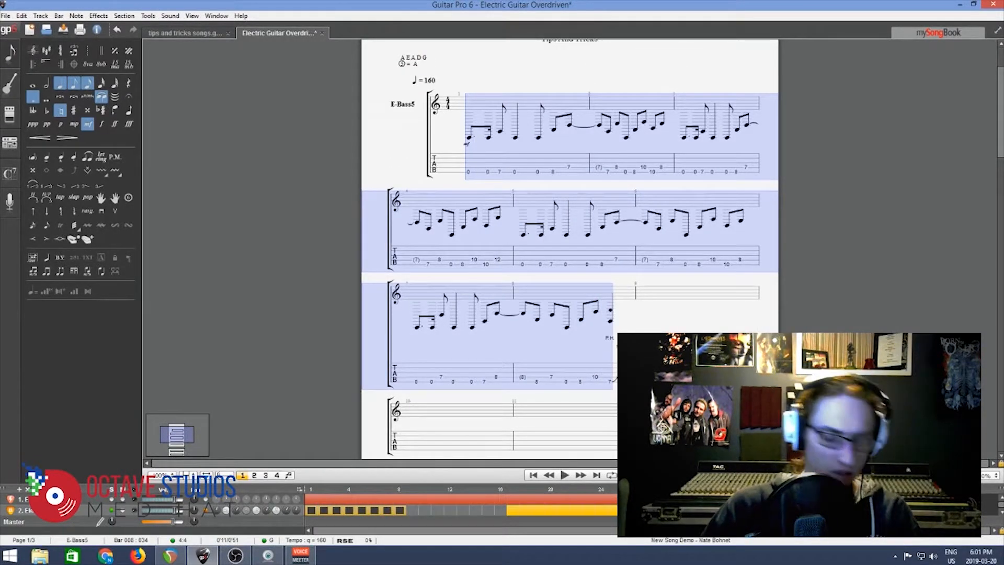
left_click(675, 377)
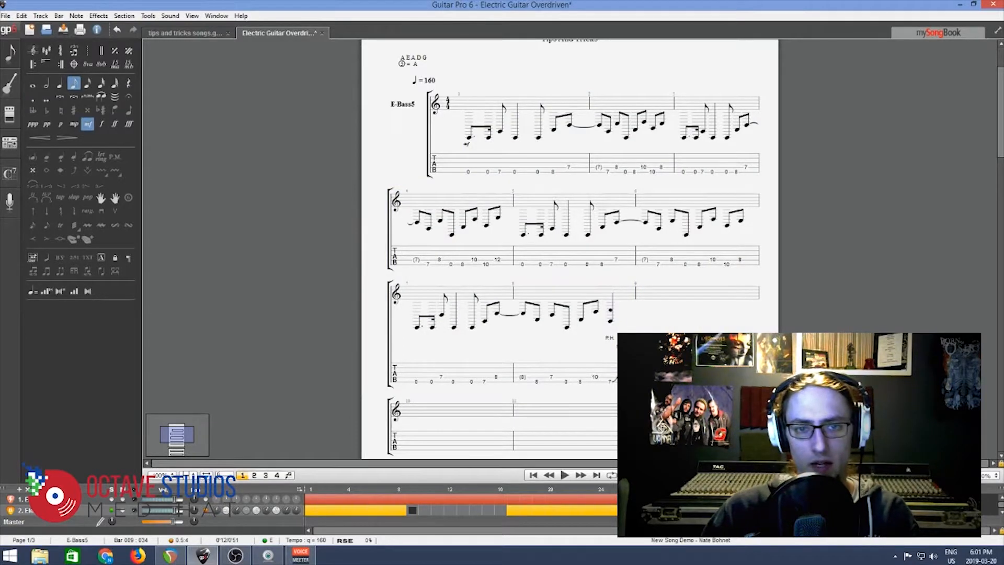
key("ctrl+v")
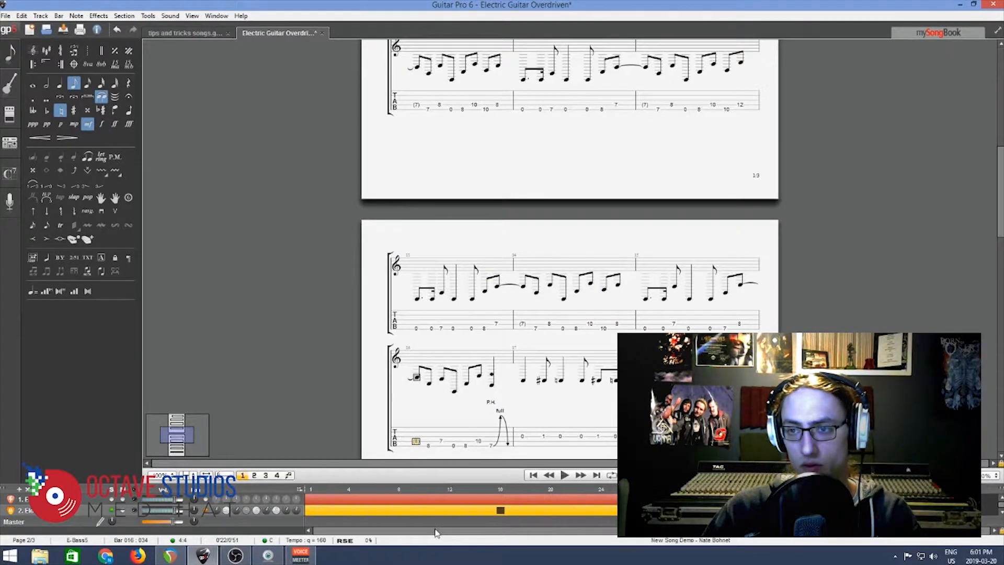
Lower the guitar track's volume slightly and play the song from bar 1 through the pasted bass section.
scroll(854, 130, "up", 10)
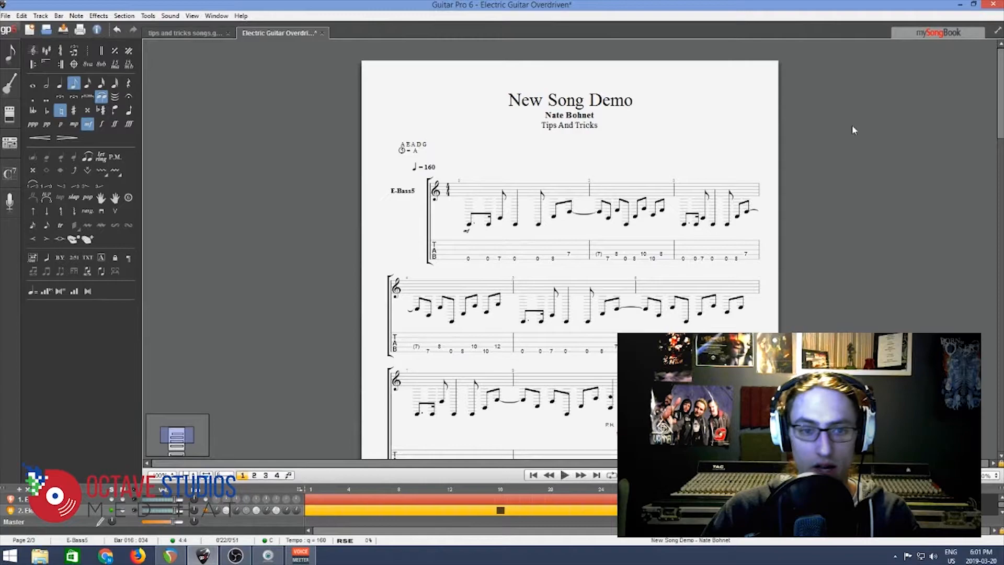
left_click(469, 256)
left_click_drag(175, 499, 170, 499)
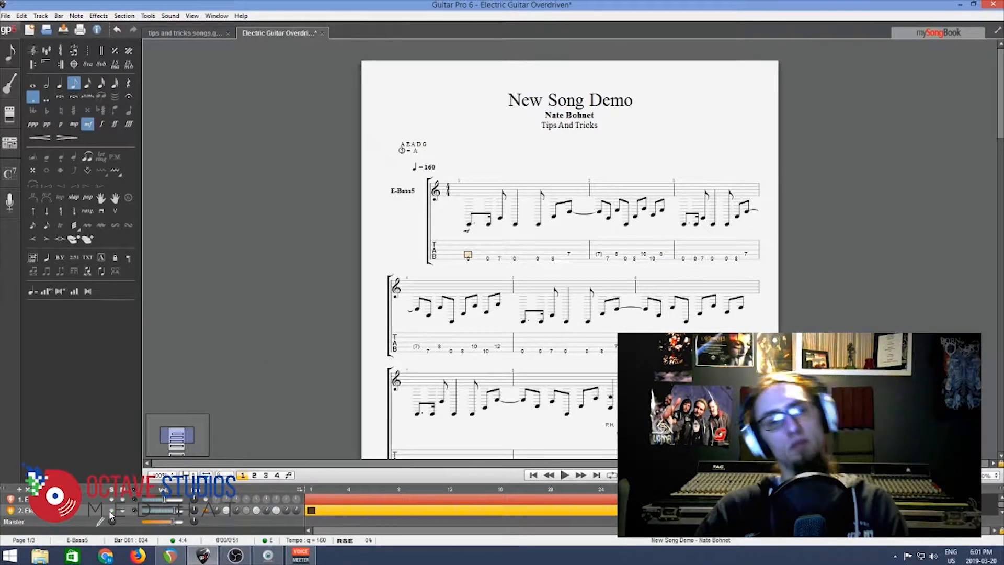
key("space")
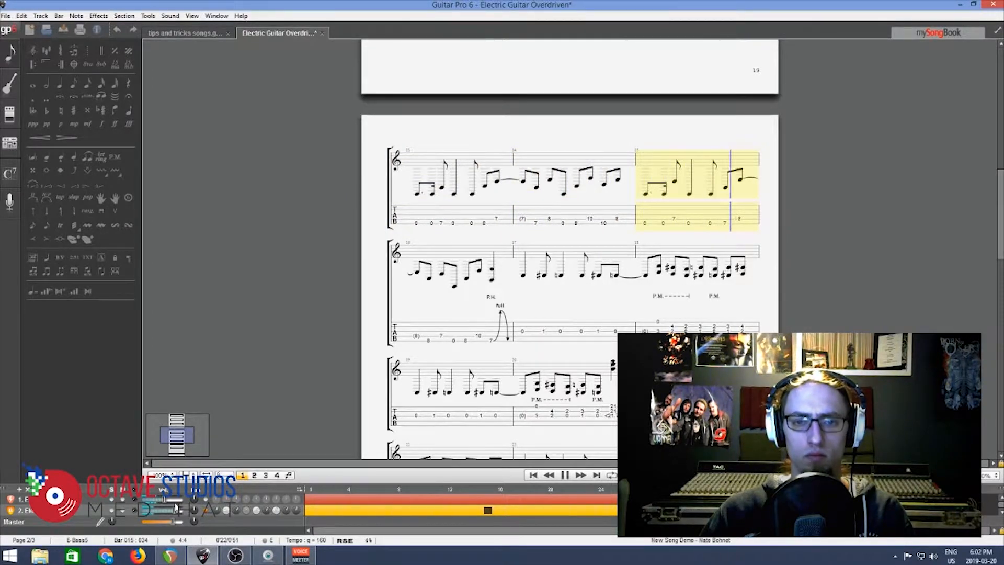
key("space")
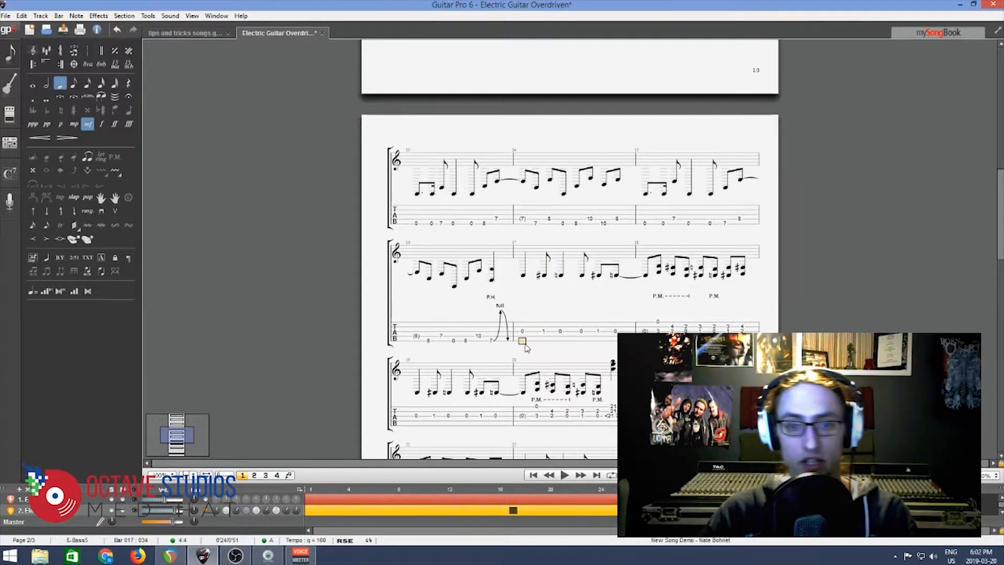
Enter frets 0, 1, 0, 0, 1, 0 on the lowest bass string in bar 17 and delete the guitar notes above them.
key("0")
key("Up")
key("Up")
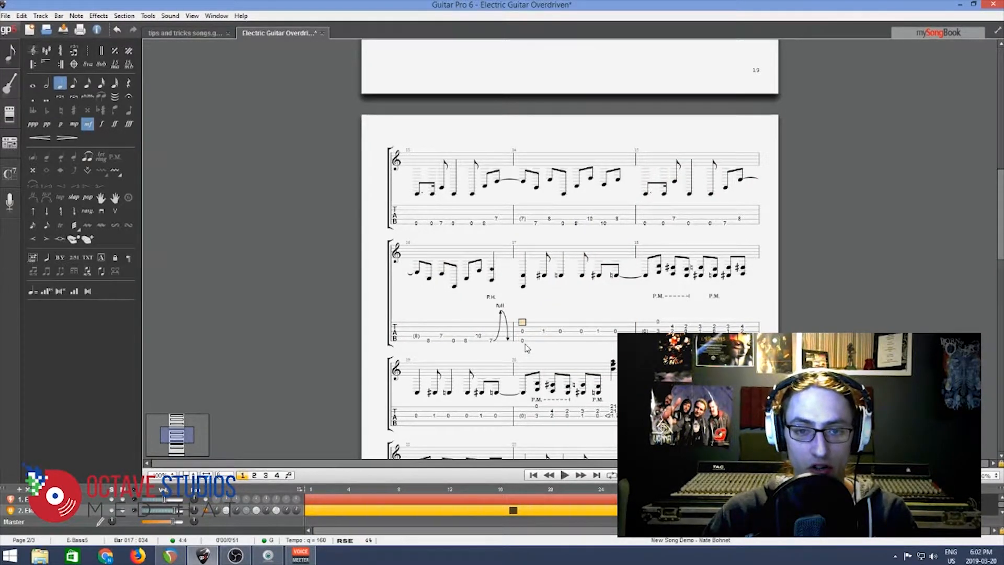
key("Down")
key("Right")
key("1")
key("Right")
key("0")
key("Right")
key("1")
key("Right")
key("0")
key("Up")
key("Up")
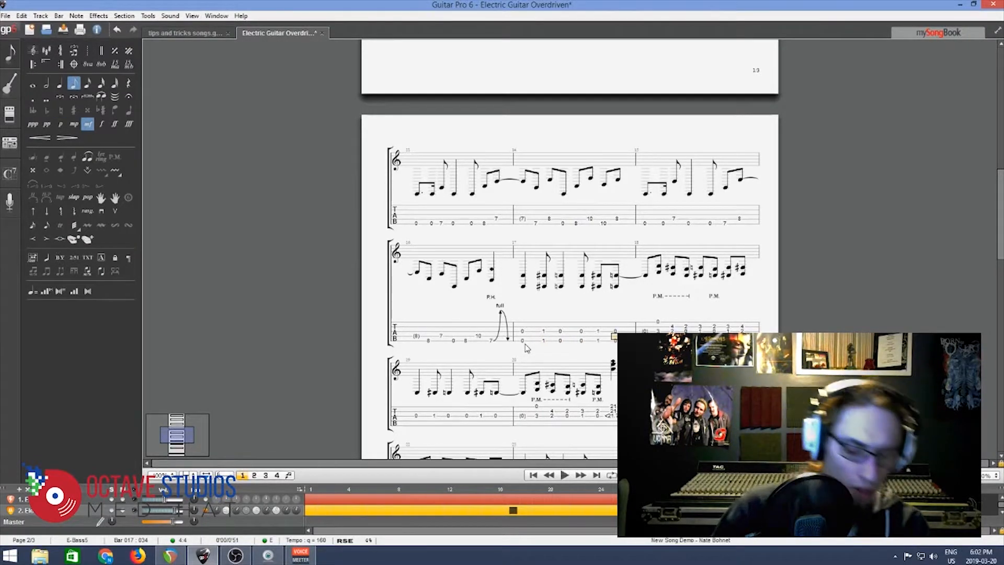
key("space")
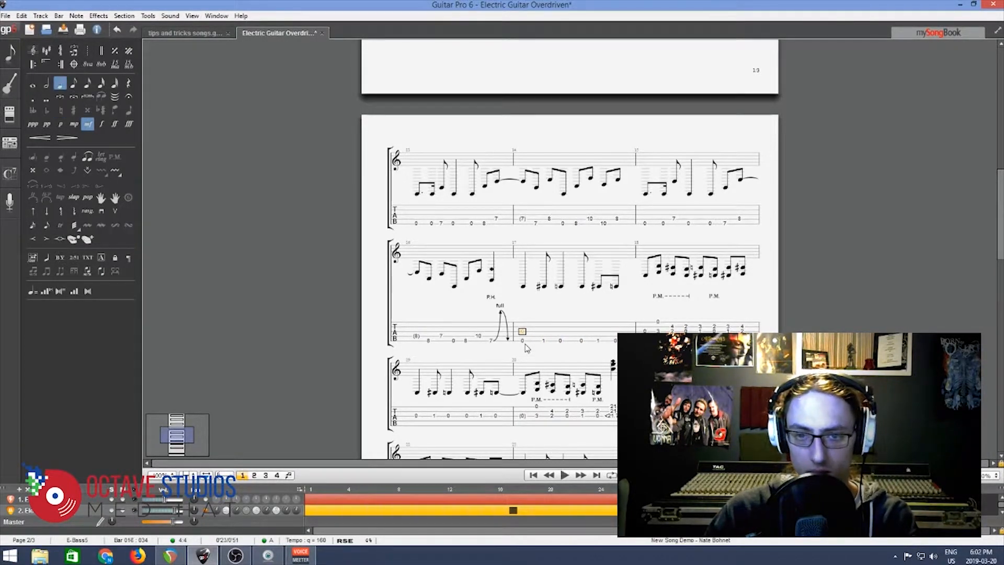
Complete the bar 18 bass line on the lowest string with frets 1, 0, 1, 2.
key("1")
key("Right")
key("0")
key("Right")
key("1")
key("Right")
key("2")
Delete all the guitar notes above the bass notes in bar 18.
key("Up")
key("Up")
key("Delete")
key("Left")
key("Delete")
key("Left")
key("Delete")
key("Left")
key("Delete")
key("Left")
key("Delete")
key("Left")
key("Delete")
key("Left")
key("Delete")
key("Left")
key("Delete")
key("Delete")
key("Right")
key("Right")
key("Right")
key("Right")
key("Right")
key("Right")
key("Right")
key("Down")
key("Delete")
key("Left")
key("Delete")
key("Left")
key("Delete")
key("Left")
key("Delete")
key("Left")
key("Delete")
key("Left")
key("Delete")
key("Left")
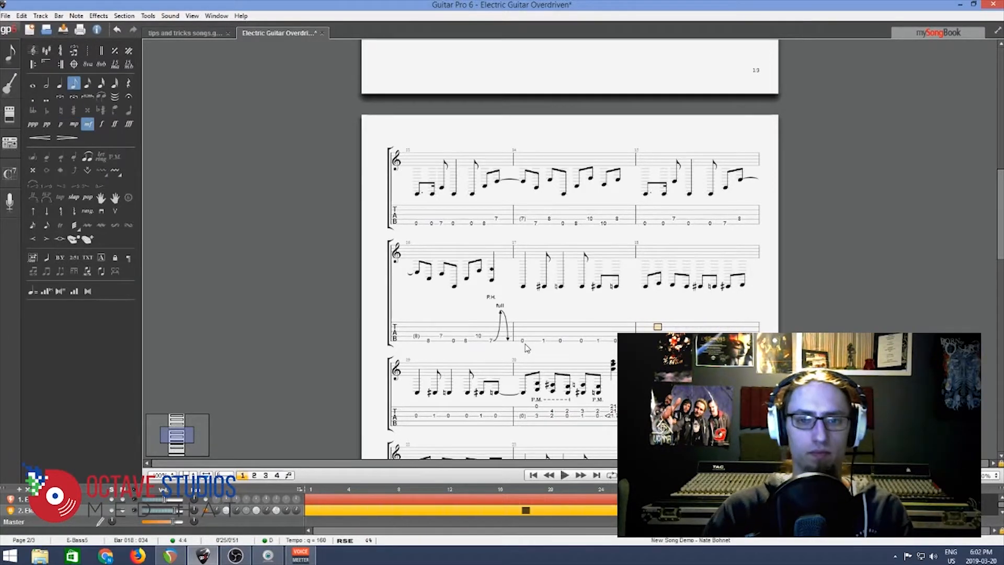
key("Up")
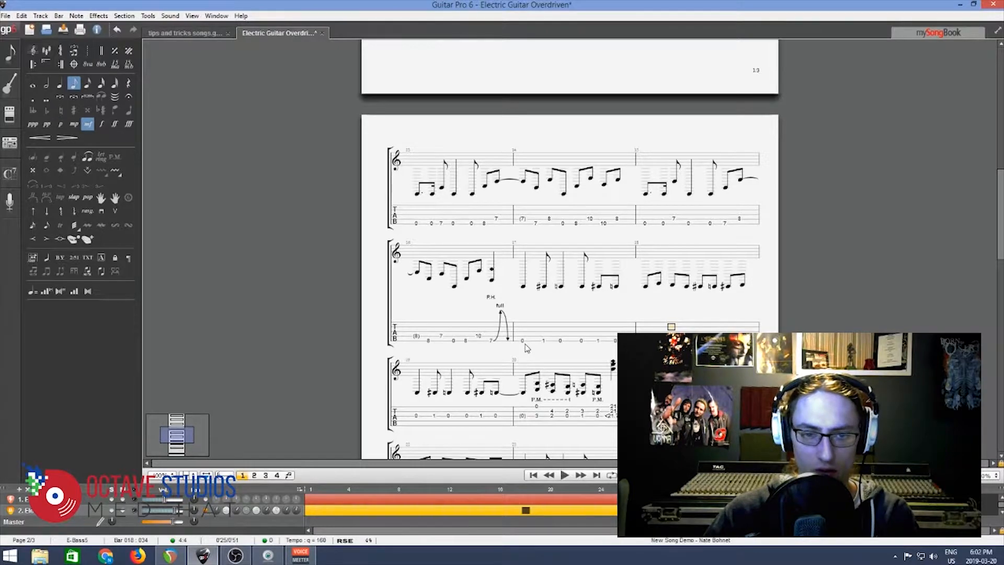
Enter frets 0, 1, 0, 0, 1, 0 on the lowest bass string in bar 19.
left_click(416, 426)
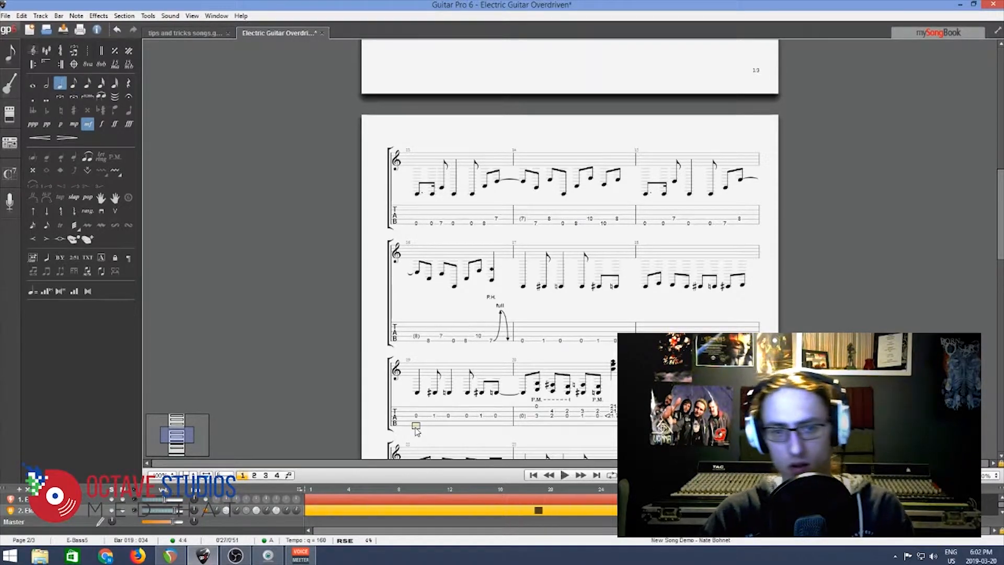
key("0")
key("Right")
key("1")
key("Right")
key("0")
key("Right")
key("0")
key("Right")
key("1")
key("Right")
key("0")
key("Right")
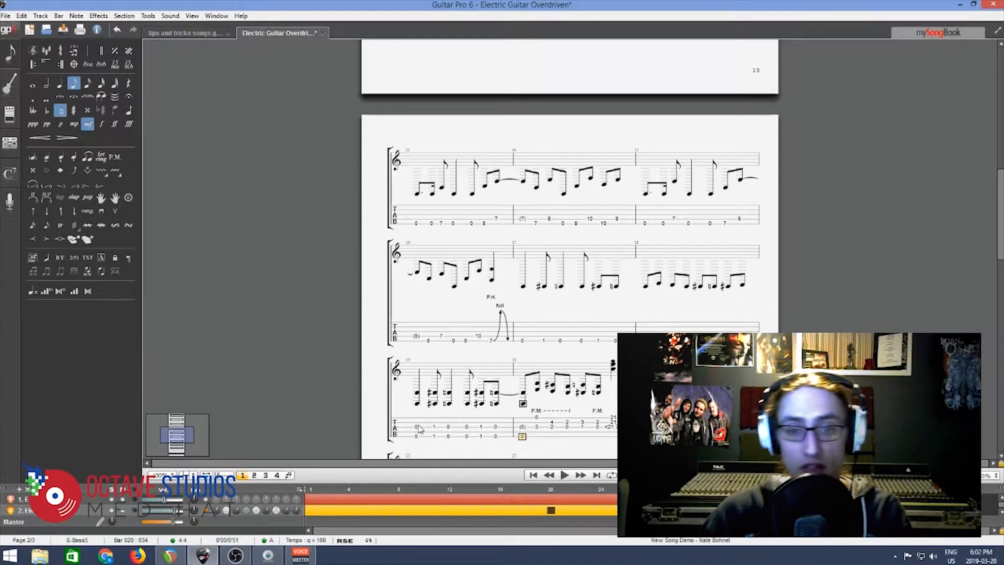
Enter frets 3, 2, 0, 1, 0 on the lowest string after the tied first note of bar 20.
key("Right")
key("2")
key("Right")
key("1")
key("Left")
key("Left")
key("Right")
key("Right")
key("0")
key("Right")
key("1")
key("Right")
key("0")
key("Right")
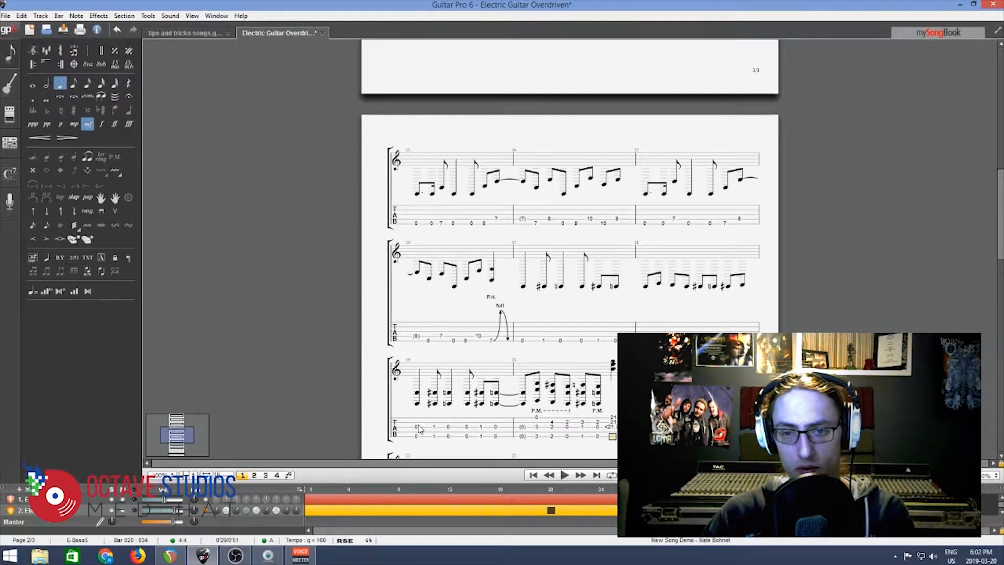
Make the last beat of bar 20 a popped fret 5 on the highest string and delete the chord notes below it.
key("Up")
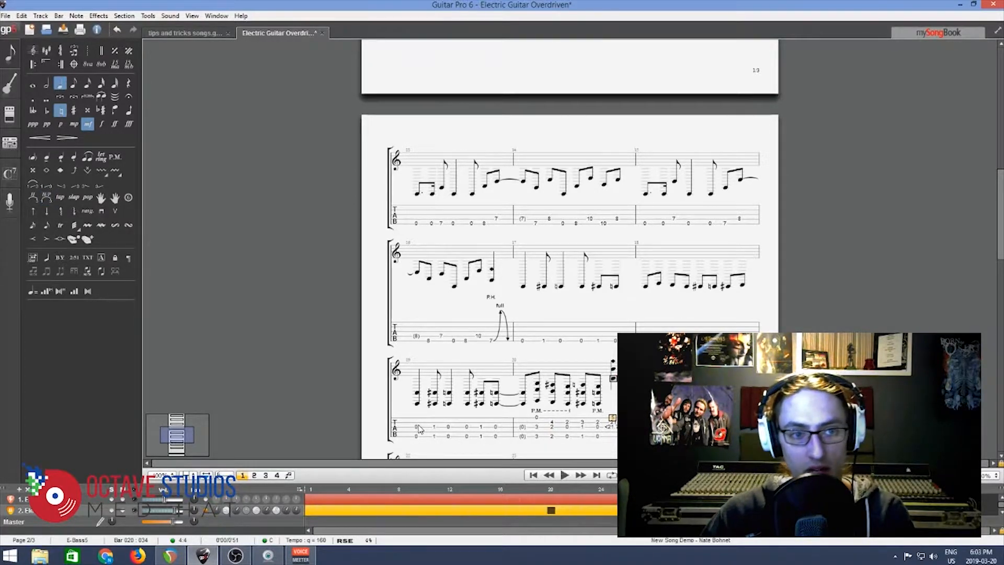
left_click(89, 199)
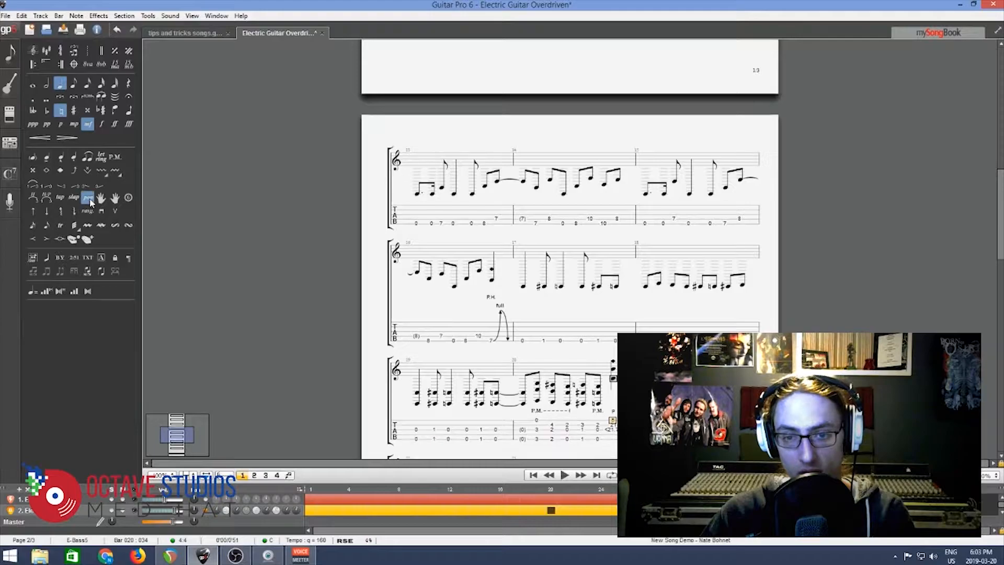
scroll(615, 438, "down", 3)
left_click(601, 355)
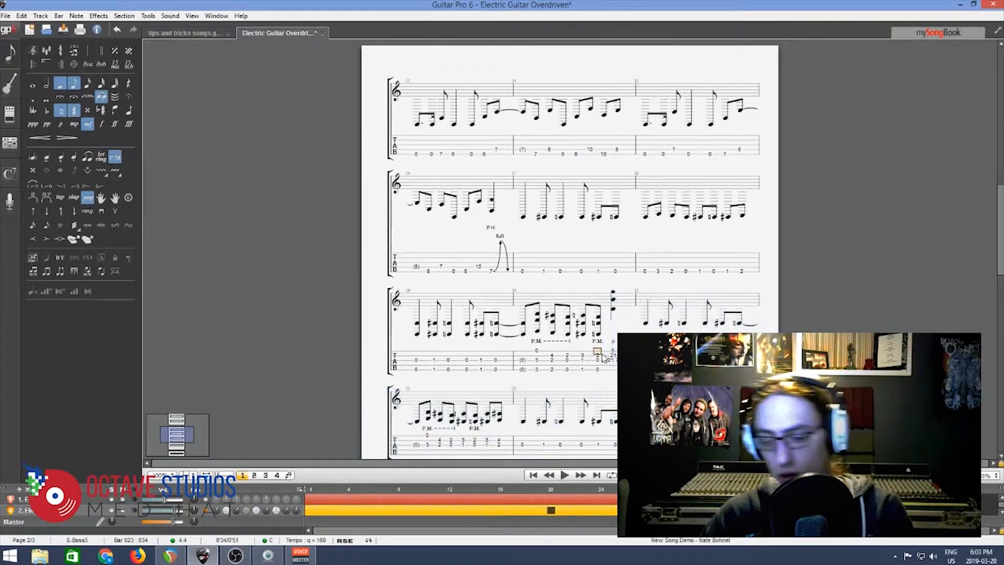
left_click(614, 357)
key("Delete")
key("Down")
Delete the guitar notes directly above the bass notes in bars 19 and 20.
key("Left")
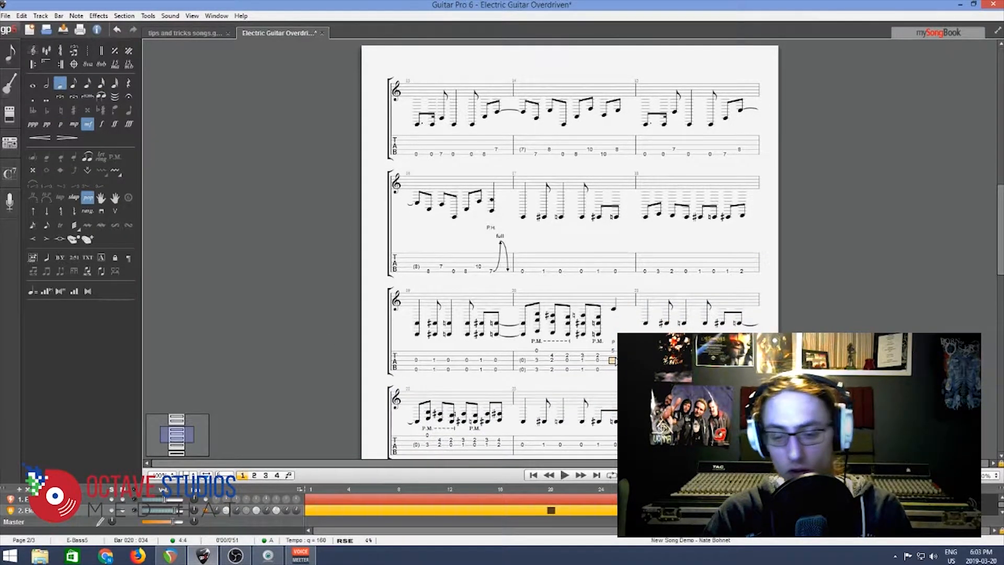
key("Left")
key("Left")
key("Left")
key("Left")
key("Left")
key("Left")
key("Left")
key("Left")
key("Left")
key("Left")
key("Left")
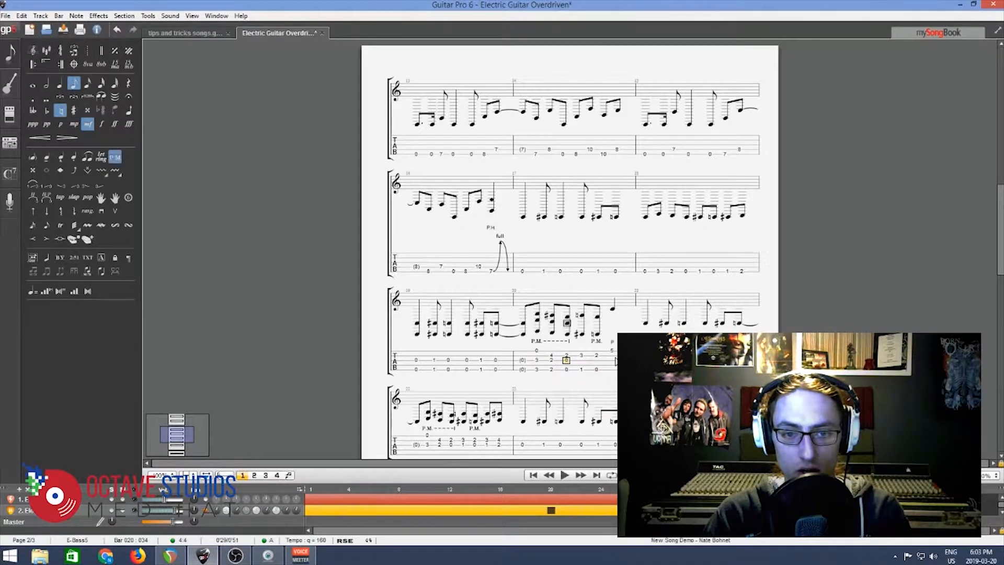
key("Right")
key("Right")
key("Right")
key("Right")
key("Right")
key("Right")
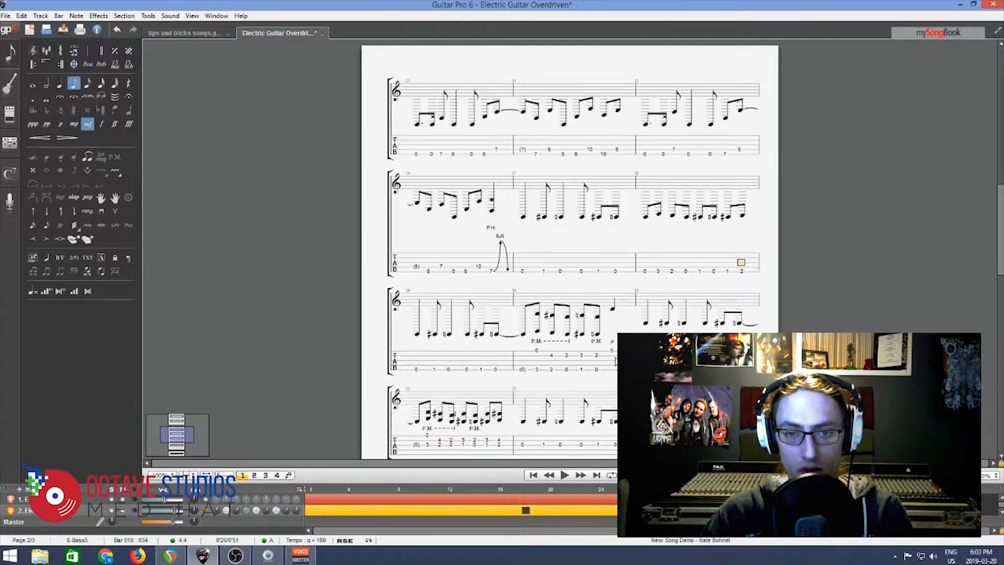
Delete the remaining upper guitar notes from bar 20, keeping the popped last note.
key("Right")
key("Right")
key("Right")
key("Right")
key("Right")
key("Left")
key("Up")
key("Delete")
key("Left")
key("Delete")
key("Left")
key("Delete")
key("Left")
key("Delete")
key("Left")
key("Delete")
key("Left")
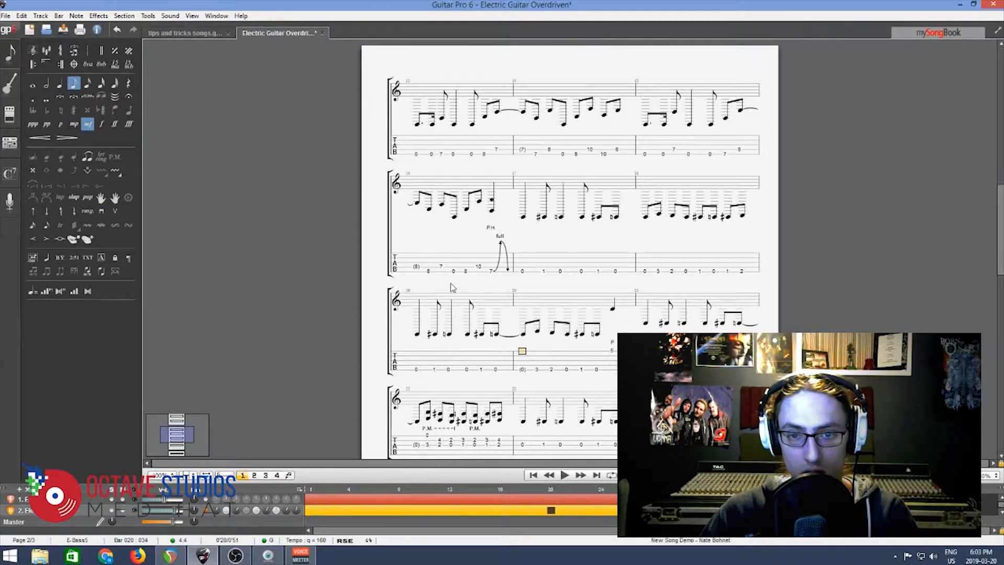
Copy the bass line from bars 17 to 20 and clear the guitar notes from bars 21 to 32.
left_click_drag(523, 273, 615, 361)
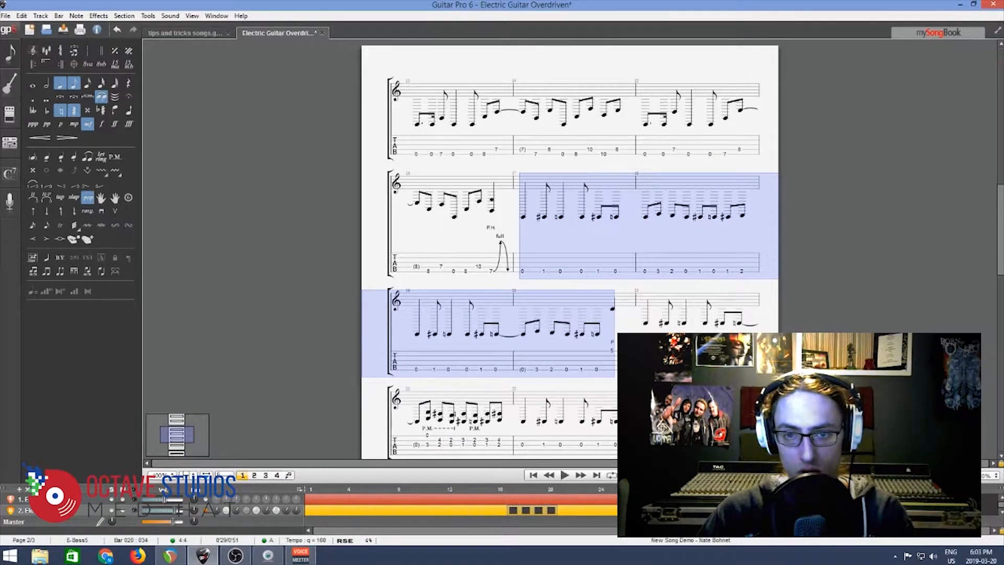
key("Right")
key("ctrl+shift+Right")
key("ctrl+shift+Right")
key("ctrl+shift+Right")
key("ctrl+shift+Right")
key("ctrl+shift+Right")
key("ctrl+shift+Right")
key("ctrl+shift+Right")
key("ctrl+shift+Right")
key("ctrl+shift+Right")
key("ctrl+shift+Right")
key("ctrl+shift+Right")
key("ctrl+shift+Right")
key("ctrl+shift+Right")
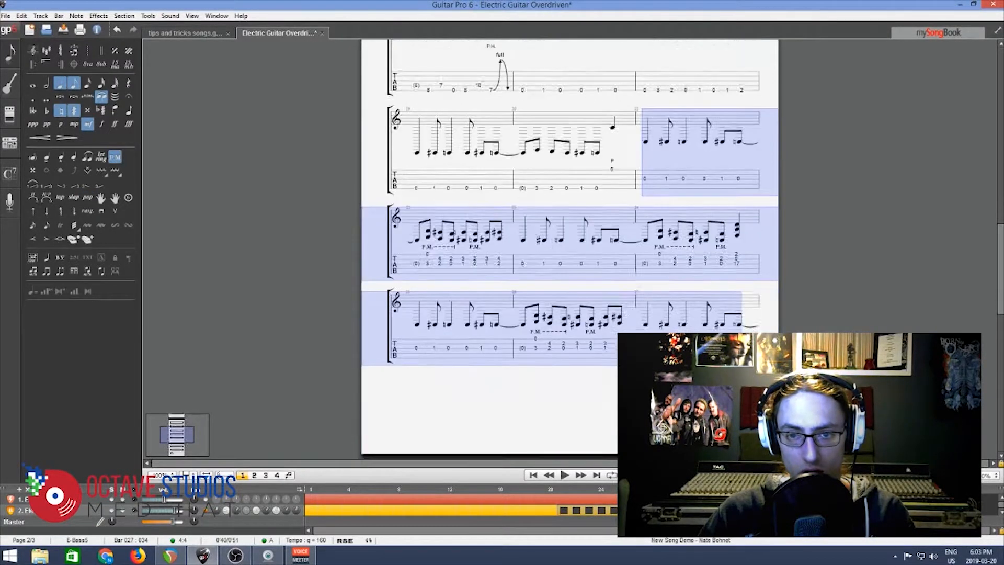
left_click_drag(724, 337, 629, 303)
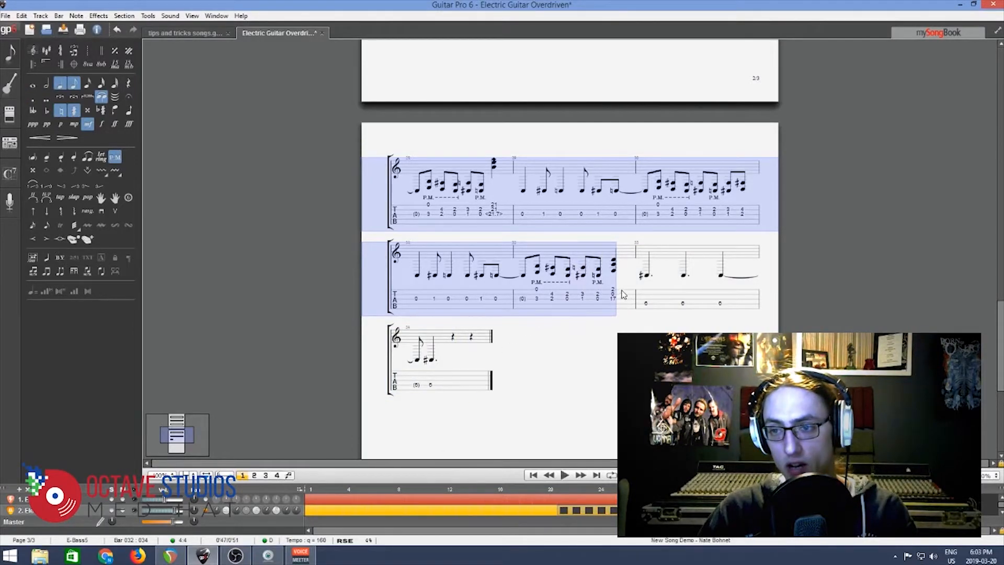
key("Delete")
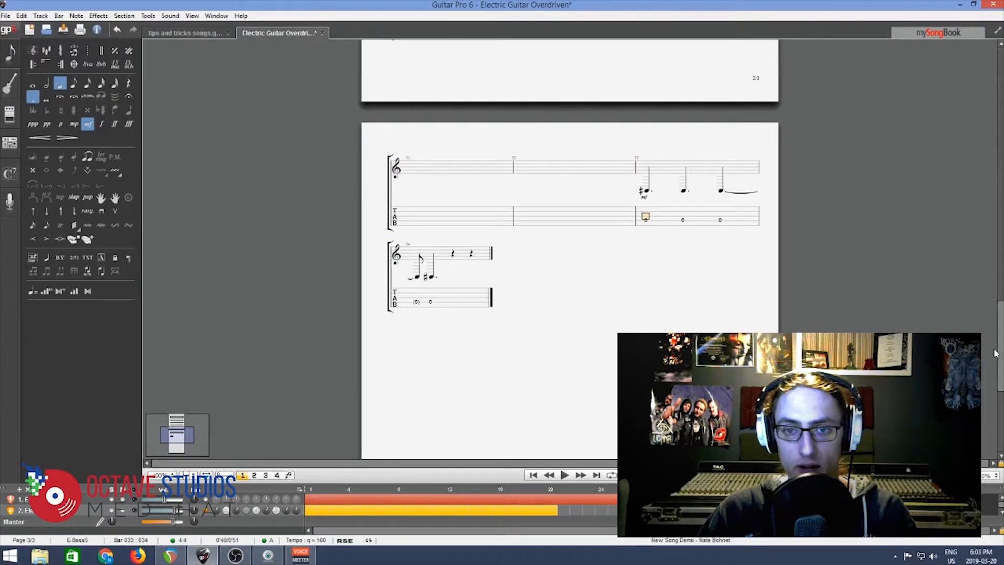
Paste the copied four-bar bass line starting at bar 21.
left_click_drag(999, 349, 999, 287)
scroll(663, 253, "up", 3)
left_click(644, 270)
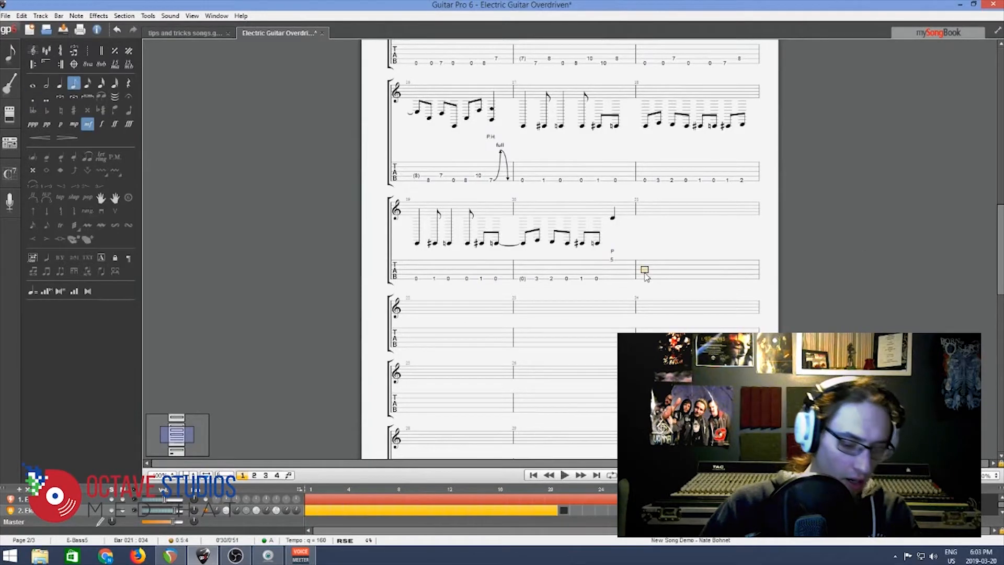
key("ctrl+v")
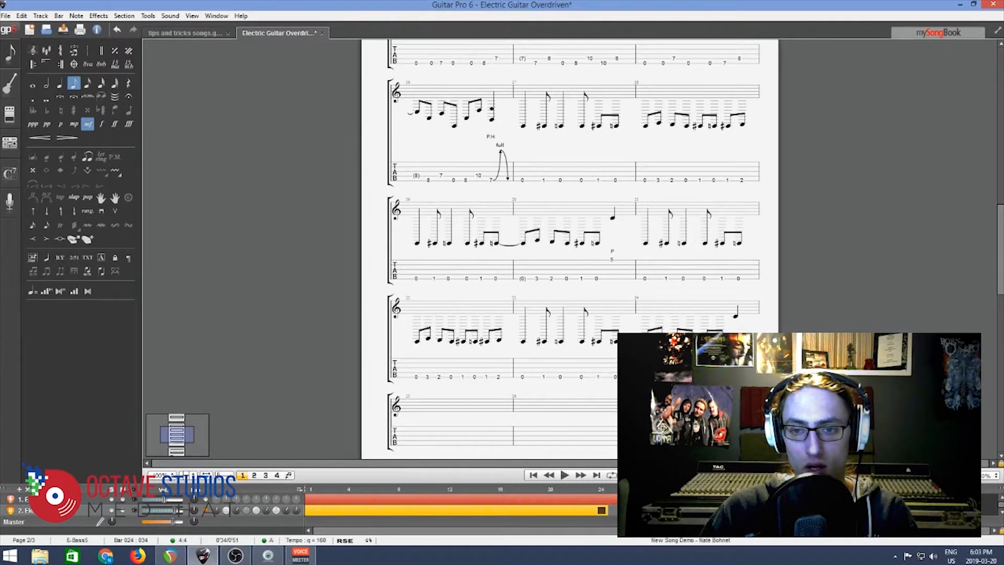
Replace the popped note on the last beat of bar 24 with fret 5 on the lowest string.
left_click(736, 377)
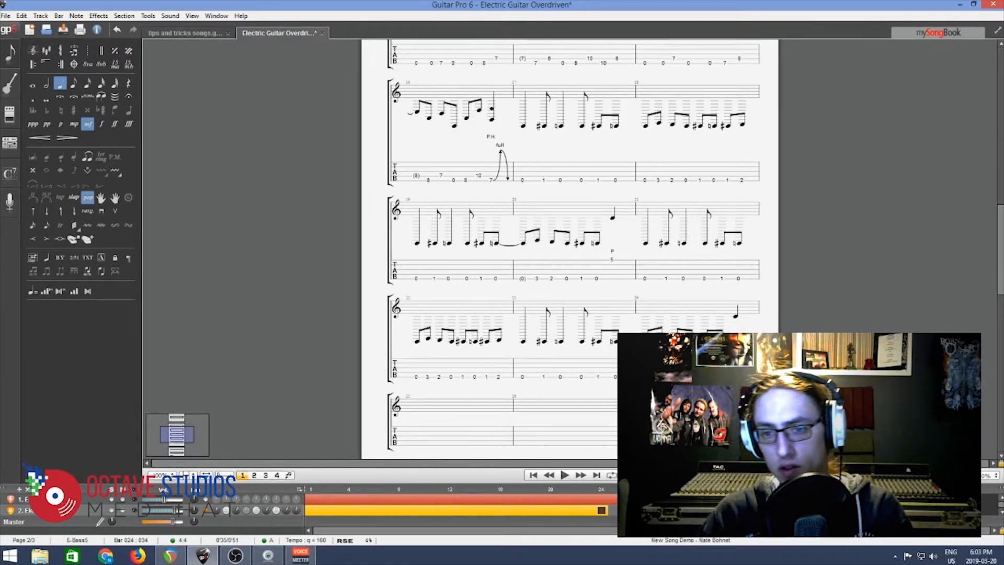
key("5")
key("Up")
key("Up")
key("Up")
key("Up")
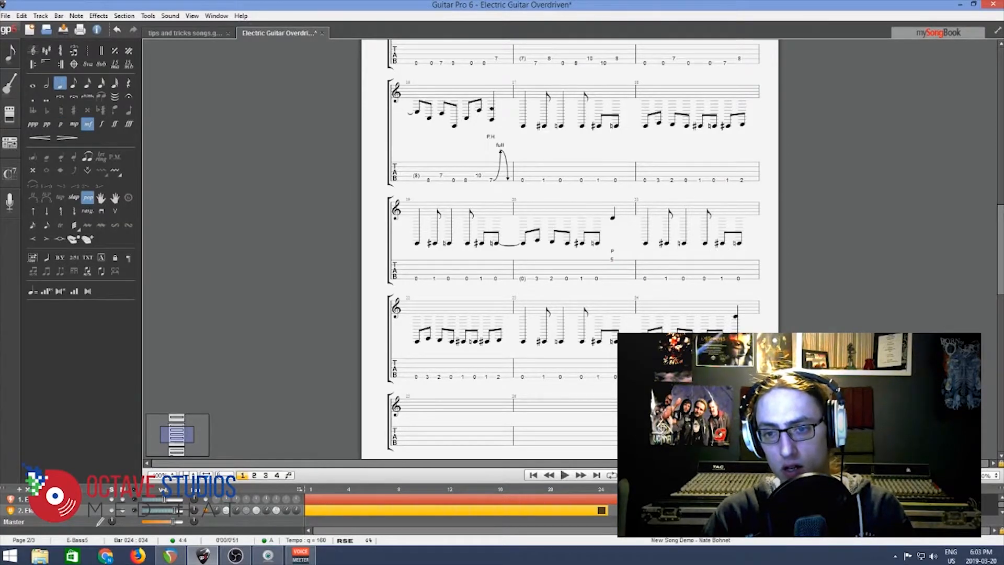
key("Delete")
key("Left")
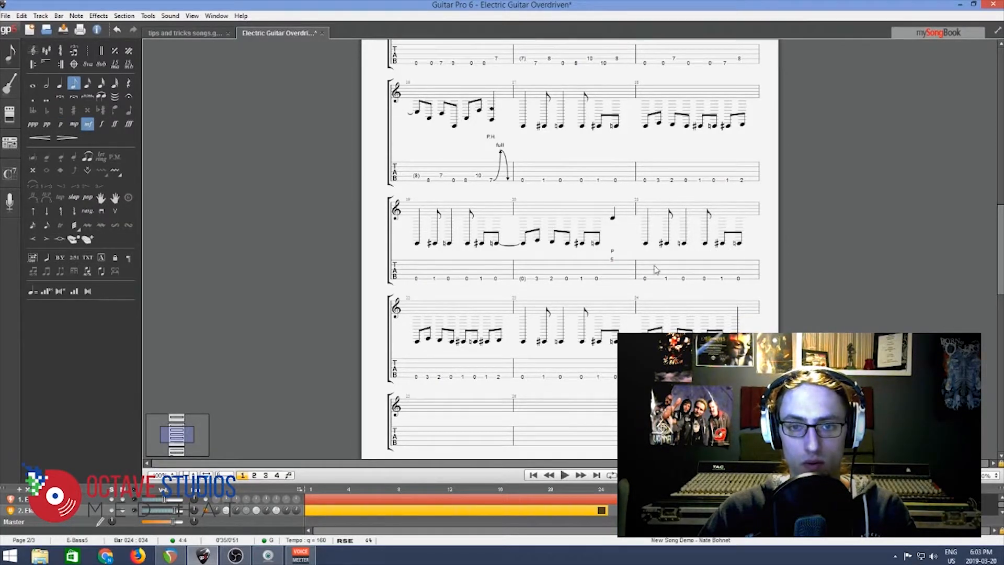
Copy the bass line from bars 17 to 24 and paste it starting at bar 25.
left_click(523, 180, "shift")
left_click_drag(733, 369, 734, 363)
left_click(440, 443)
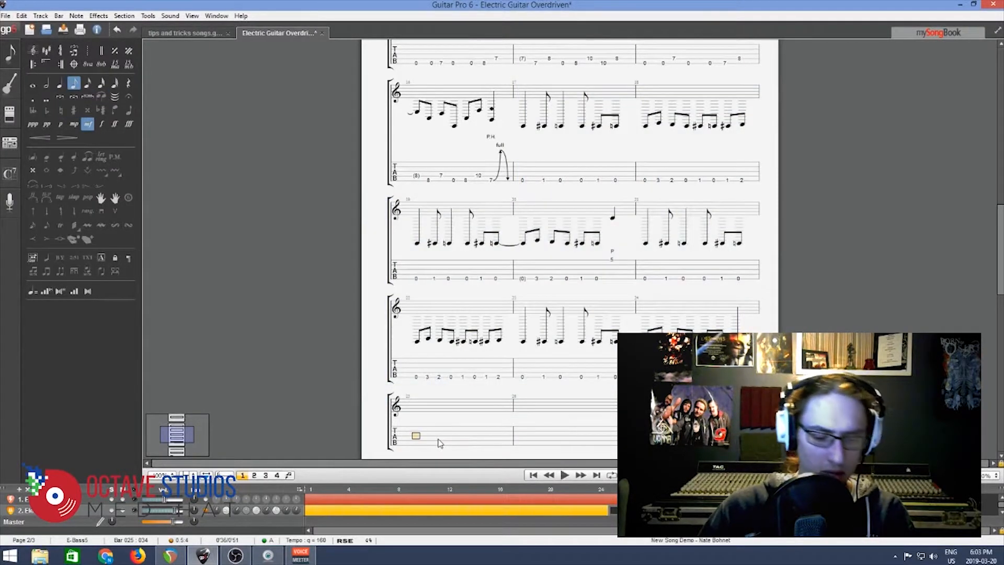
key("ctrl+v")
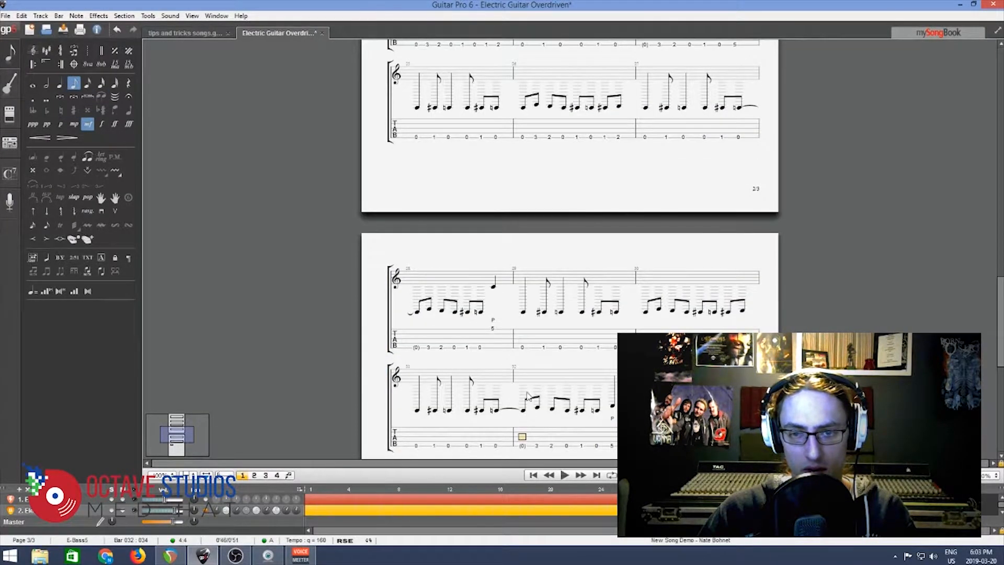
Enter fret 1 on the lowest string under each guitar note in bars 33 and 34.
key("1")
key("Right")
key("1")
key("Right")
key("1")
key("Right")
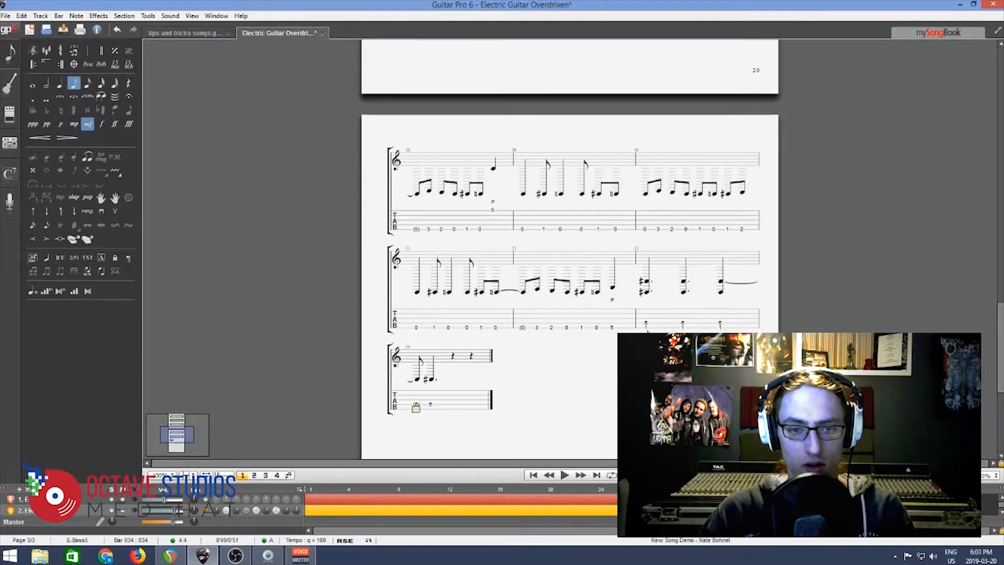
key("1")
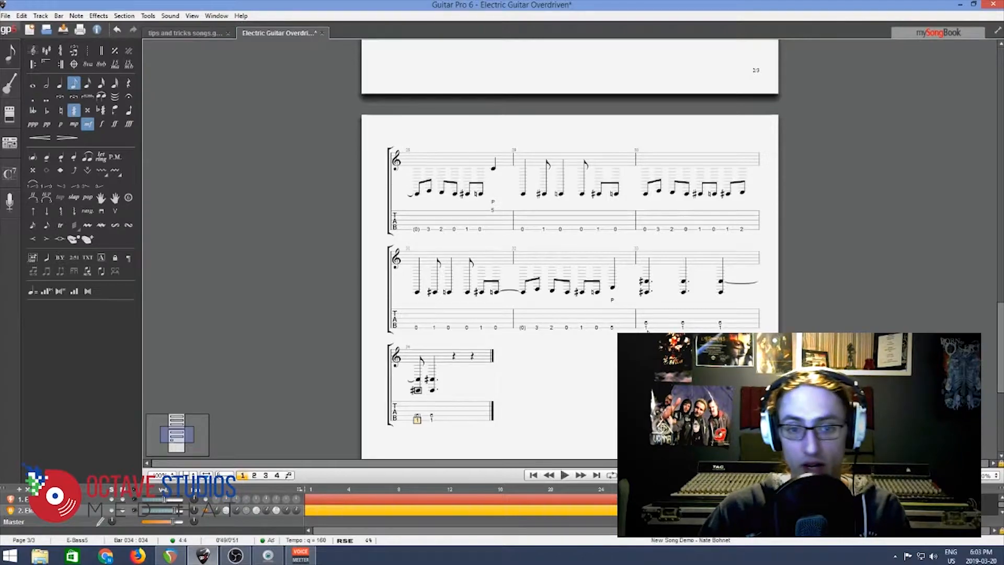
key("Right")
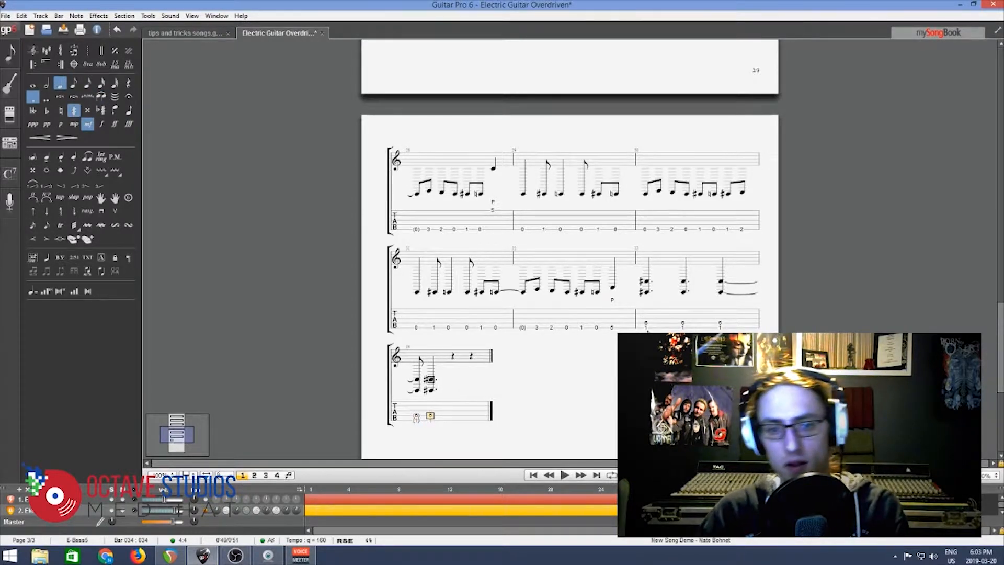
Undo the extra notes stacked above the fret 1 bass notes in bars 33 and 34.
key("ctrl+z")
key("ctrl+z")
key("ctrl+z")
key("ctrl+z")
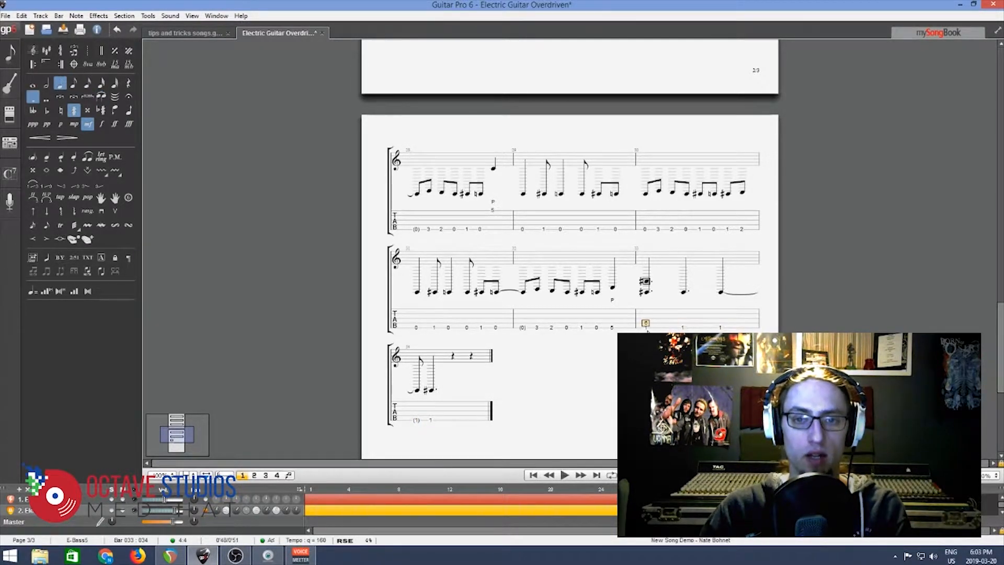
key("Left")
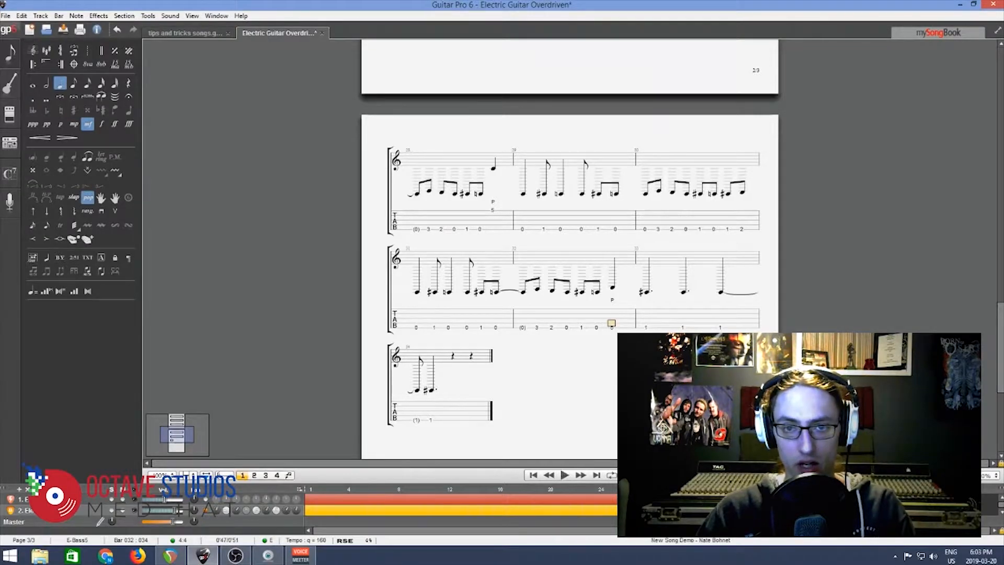
scroll(735, 321, "up", 3)
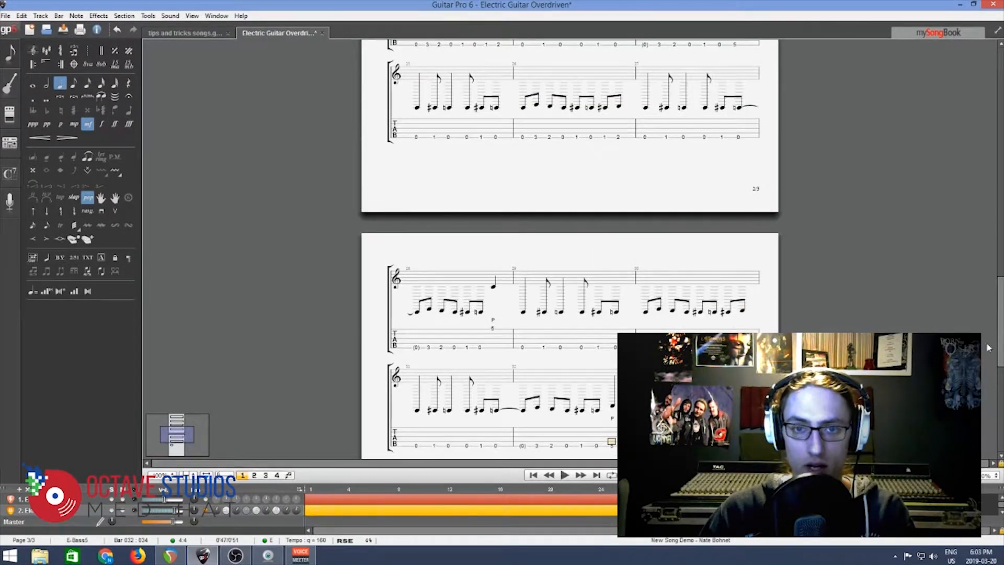
left_click_drag(1000, 341, 997, 258)
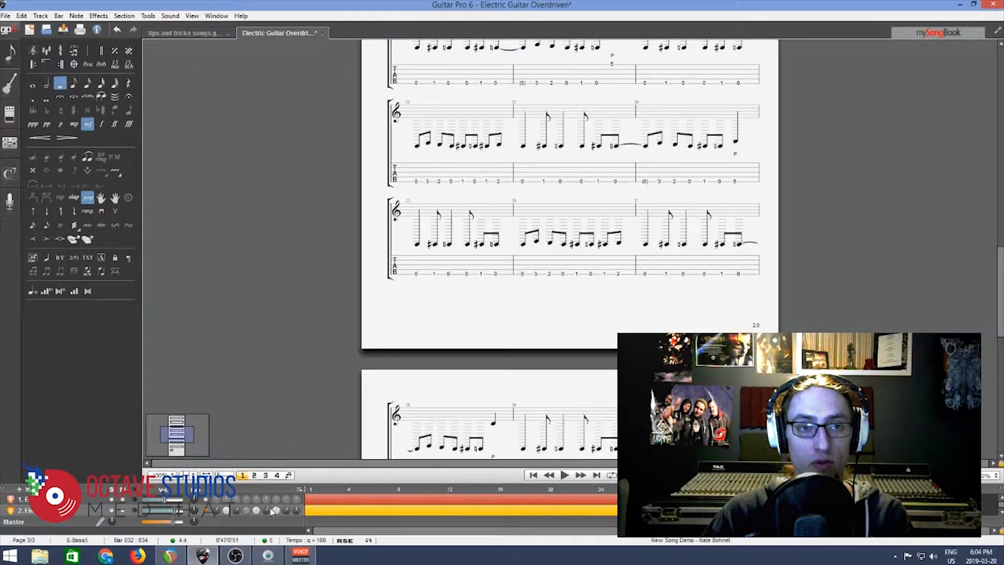
Switch to the tips and tricks song and play it from bar 1 through bar 34.
left_click(195, 34)
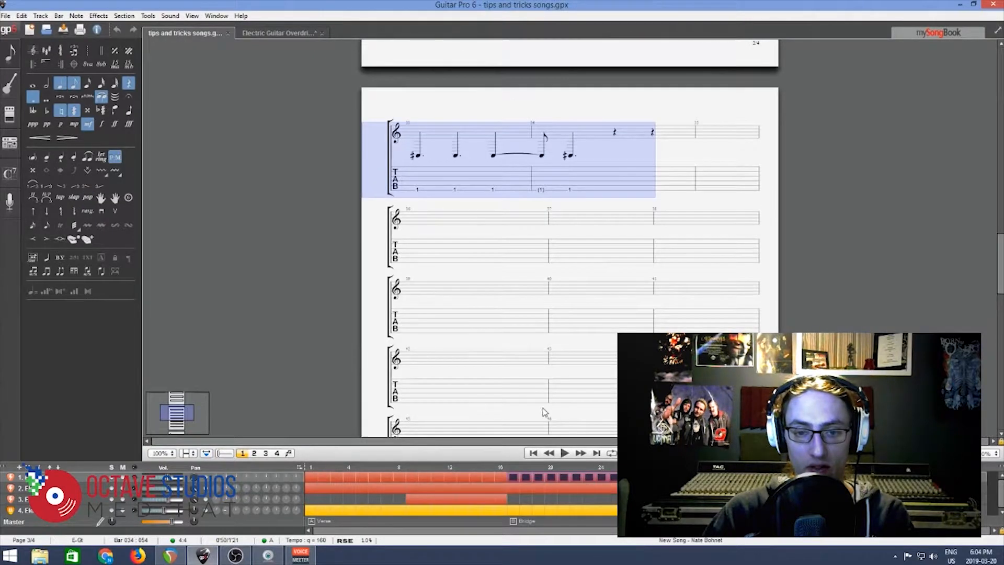
left_click(561, 489)
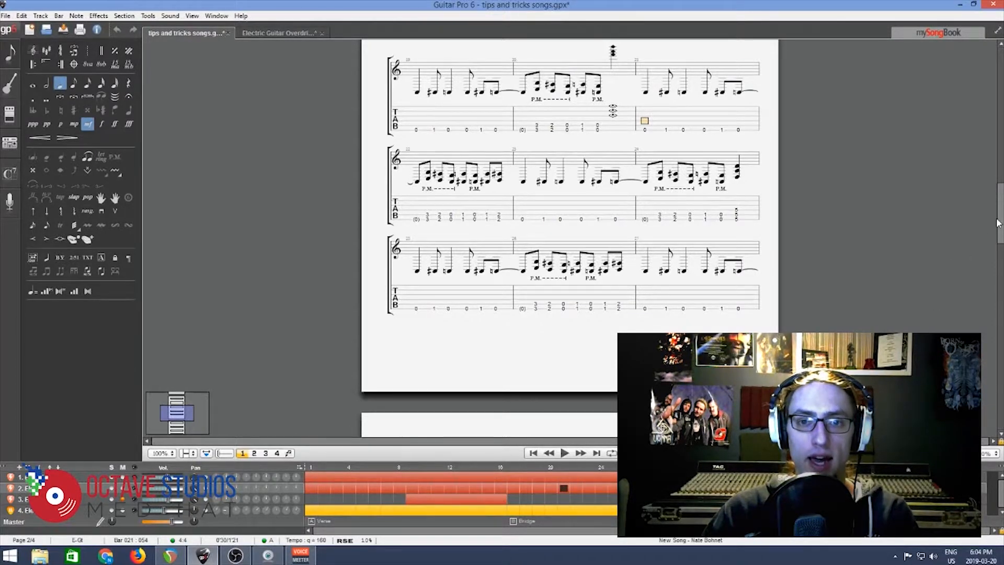
left_click_drag(997, 223, 995, 74)
left_click(468, 263)
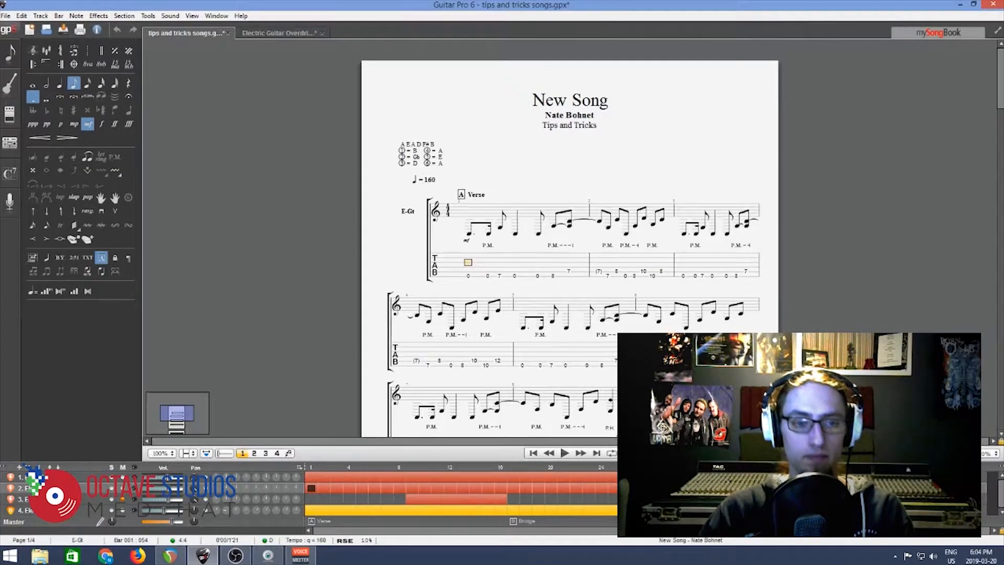
key("space")
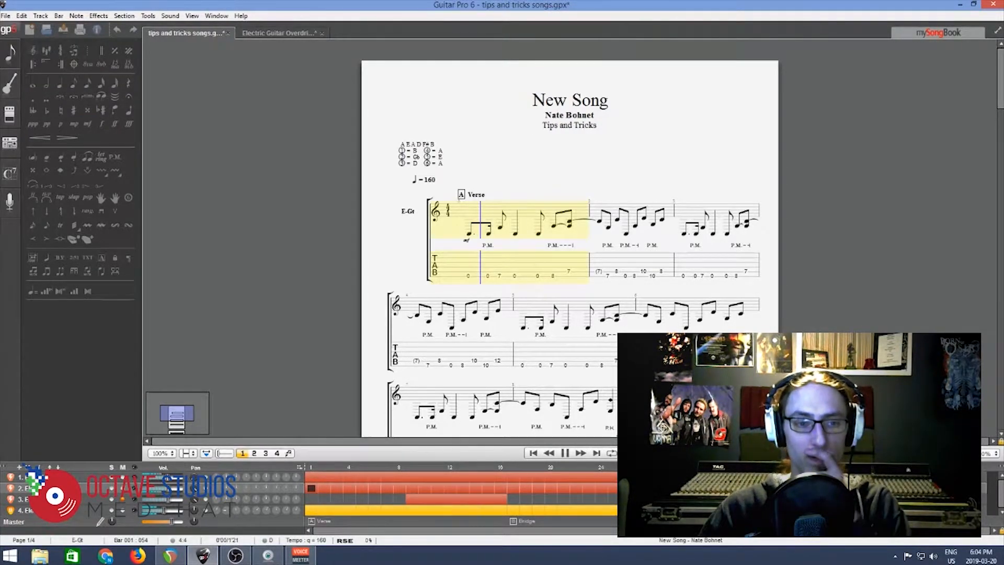
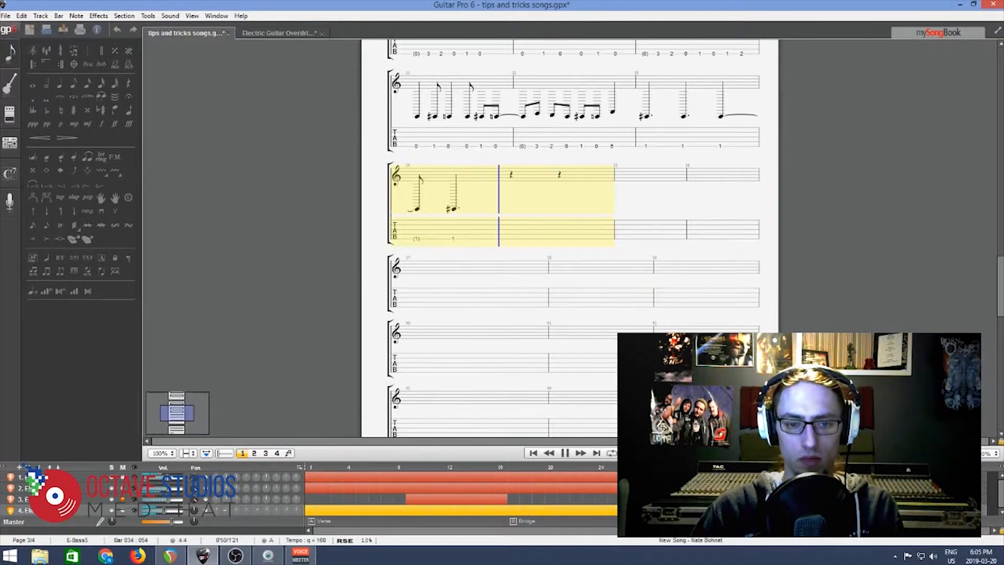
key("space")
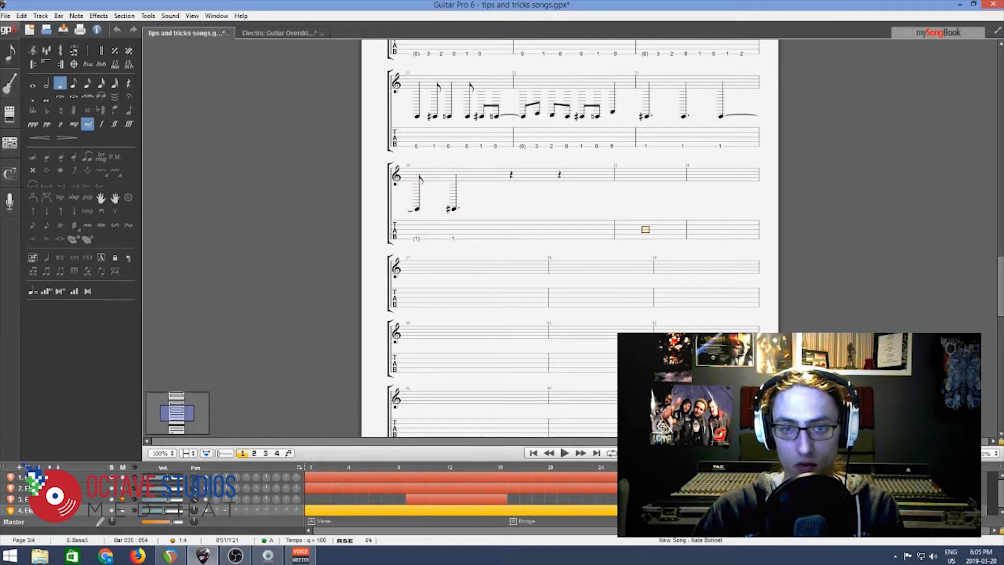
Show all tracks in multitrack view and move the third guitar track below the 5-string bass track.
left_click_drag(998, 296, 994, 61)
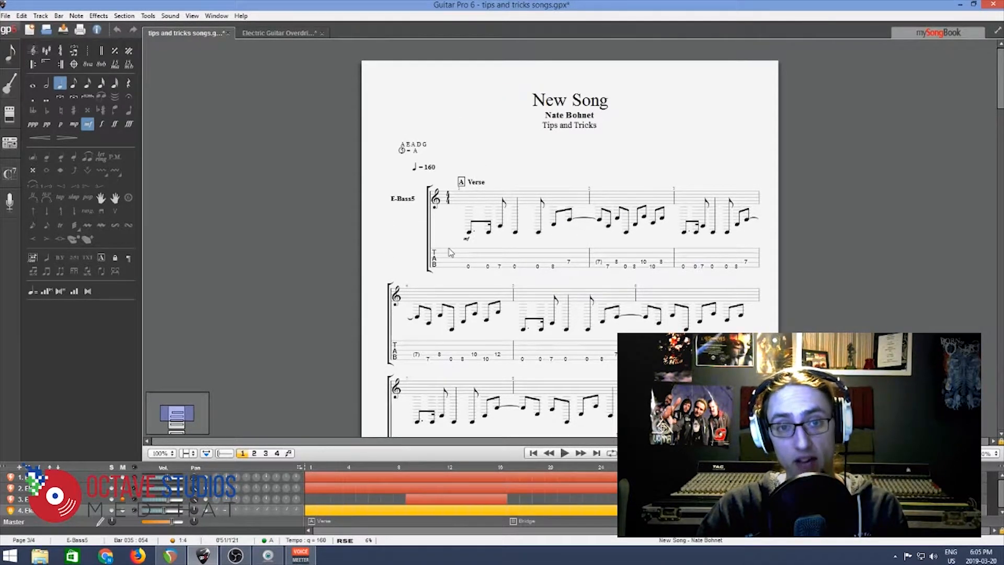
left_click(459, 273)
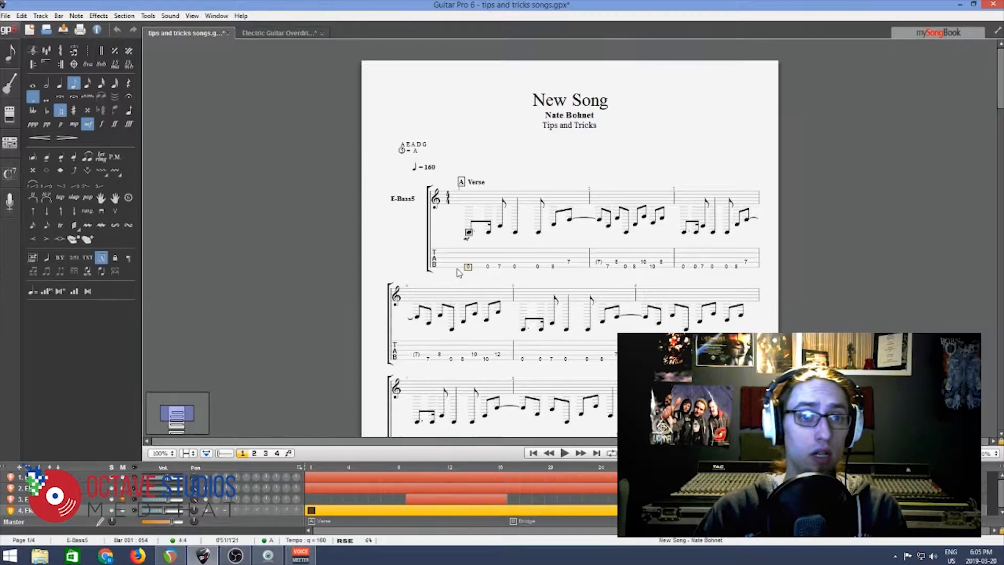
left_click(192, 16)
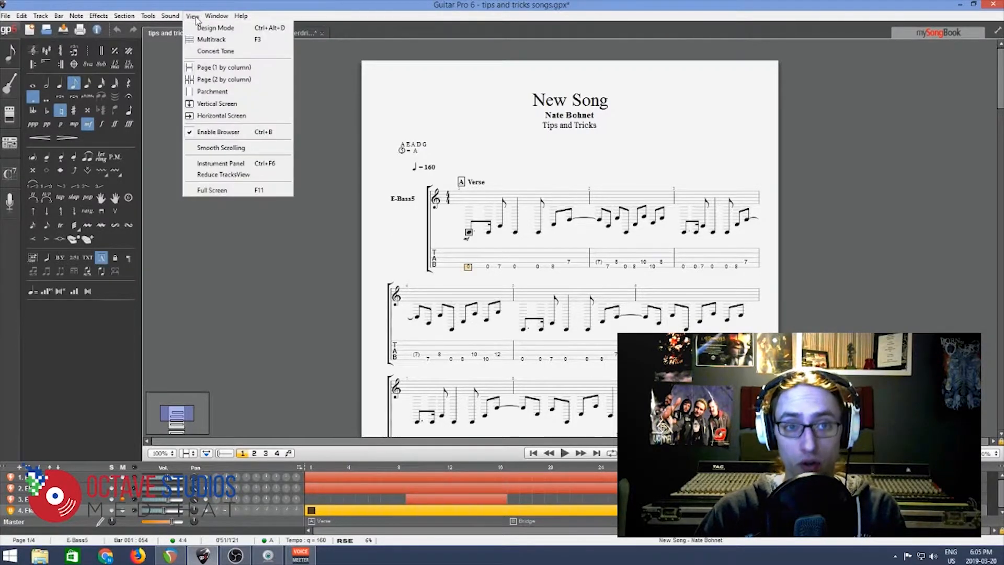
left_click(208, 40)
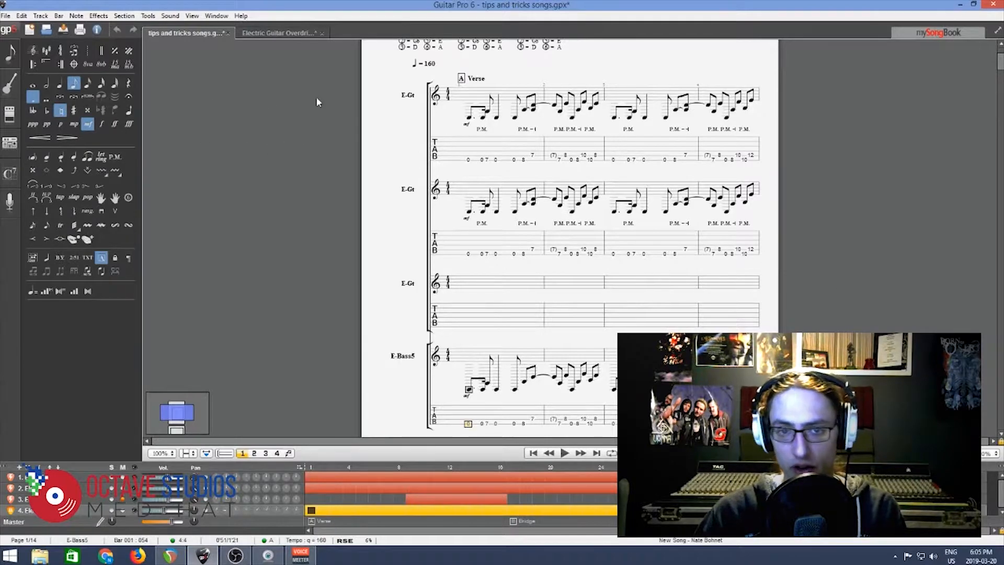
left_click(473, 255)
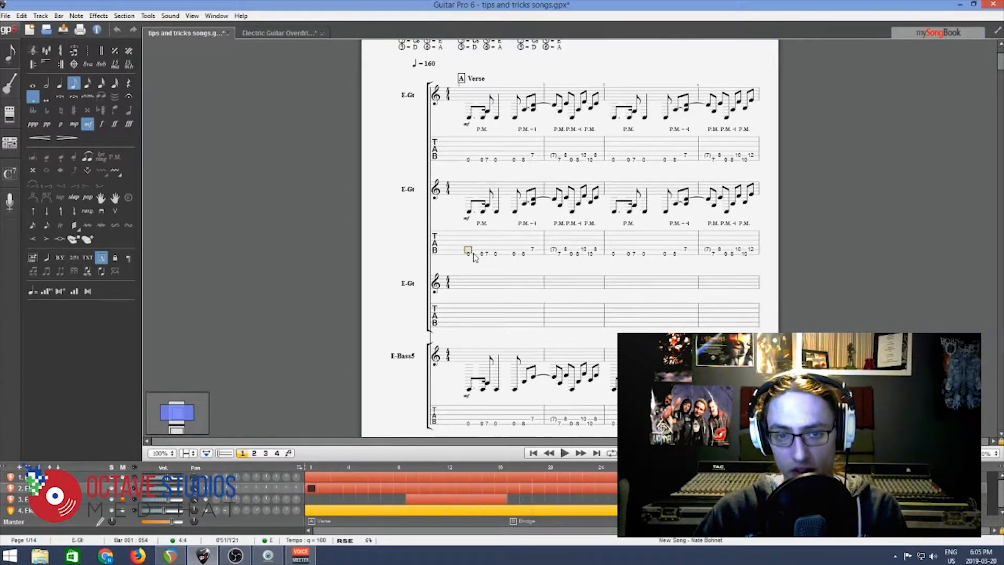
left_click_drag(467, 318, 522, 312)
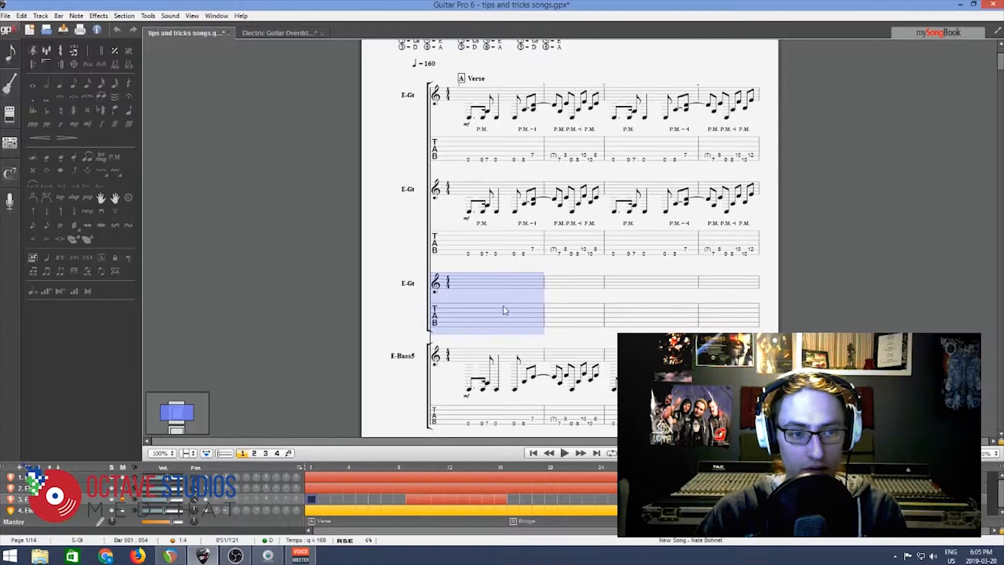
left_click(38, 466)
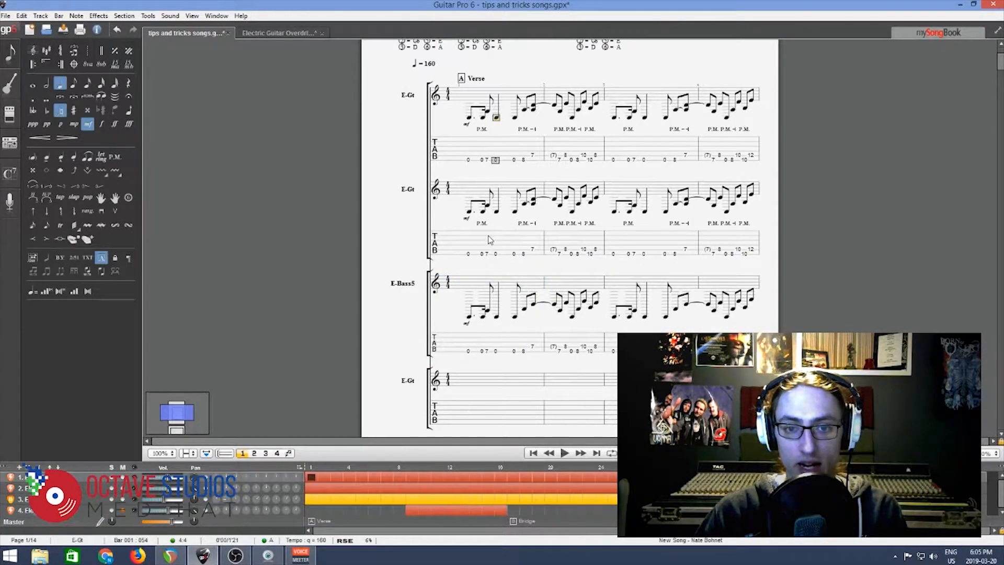
Return to viewing only the bass track and display the instrument panel beside the score.
left_click(482, 338)
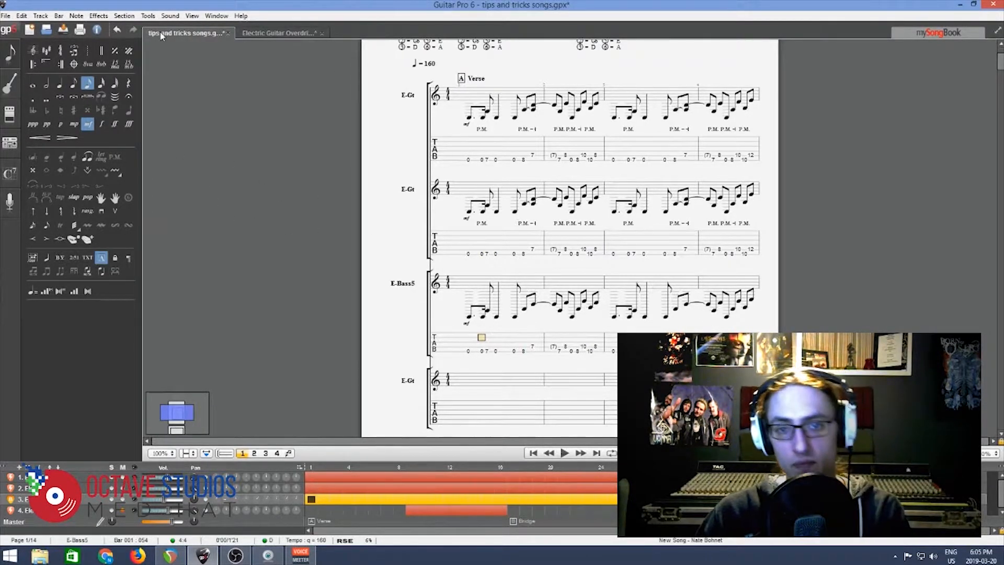
key("F3")
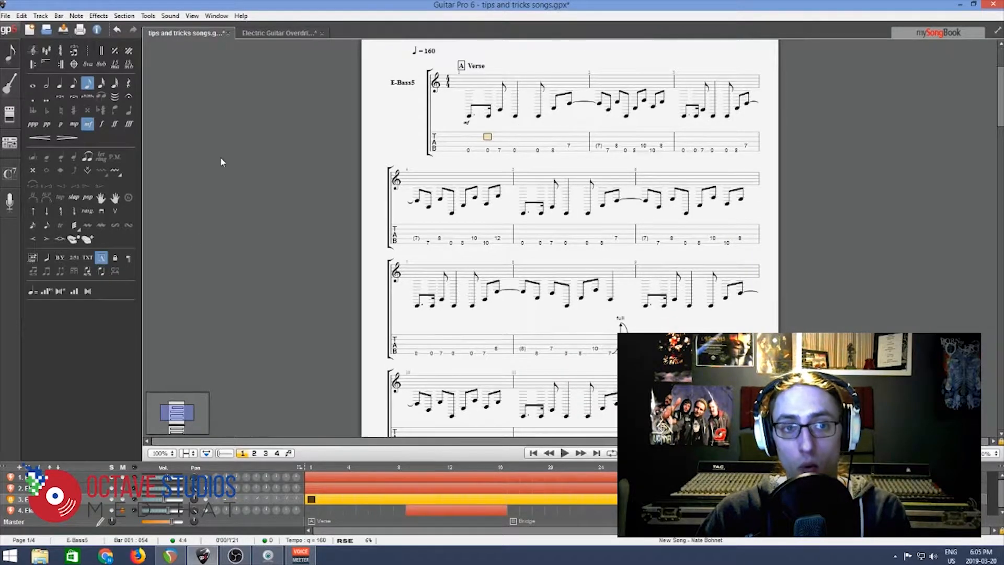
left_click(192, 16)
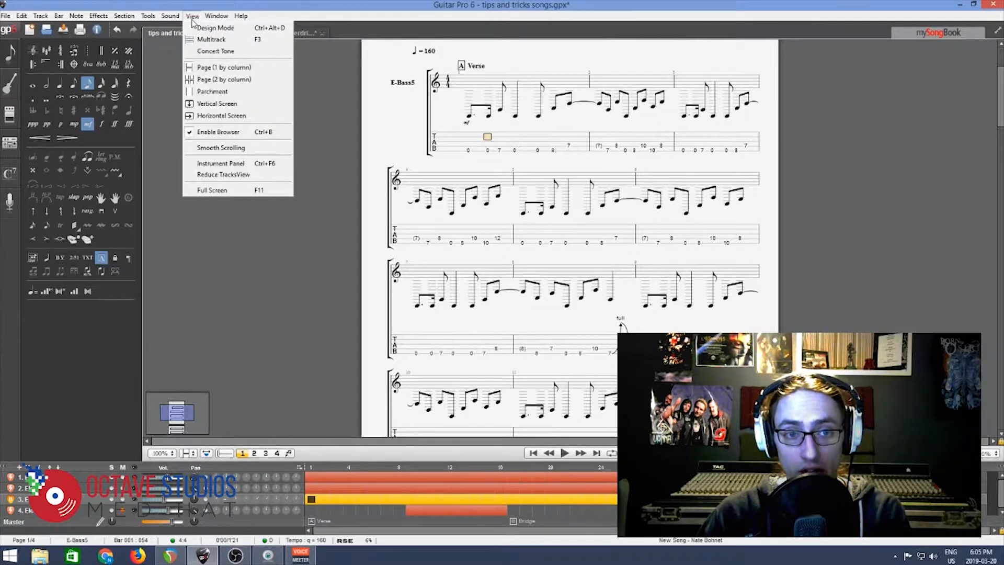
left_click(242, 165)
left_click_drag(216, 18, 856, 163)
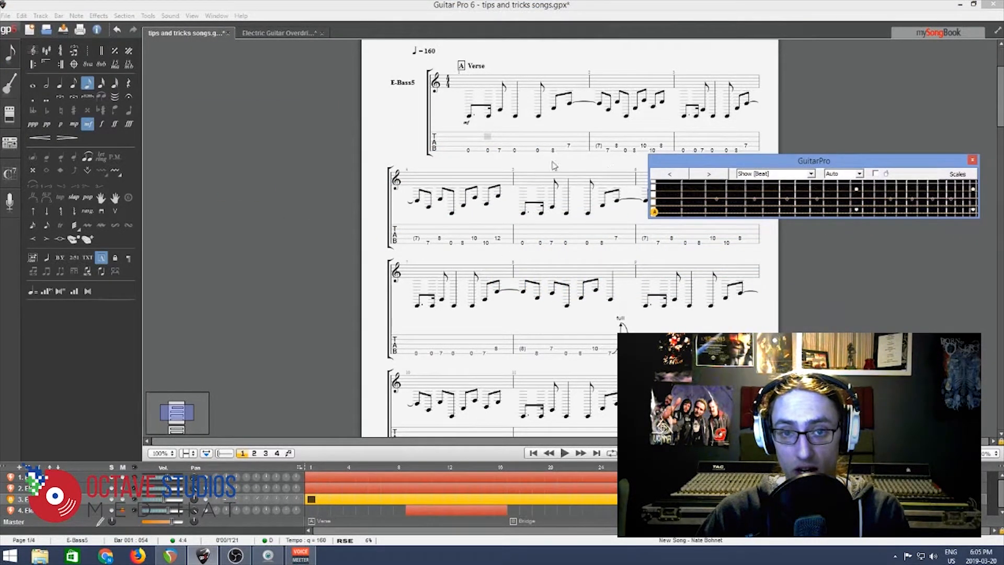
Try adding a fret 14 note on the highest string to the first bass beat from the fretboard, and delete it.
left_click(470, 153)
left_click_drag(847, 166, 827, 206)
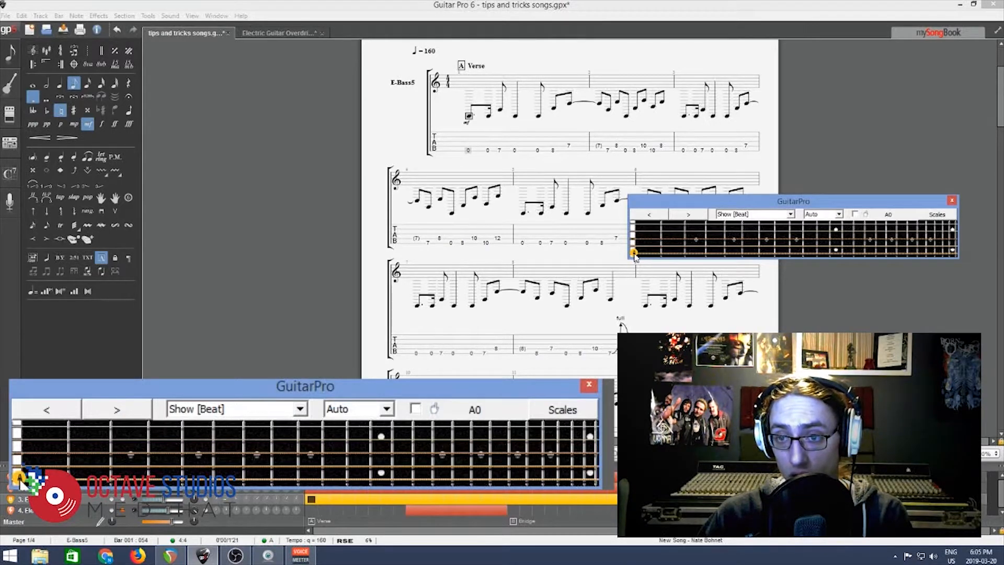
left_click(859, 225)
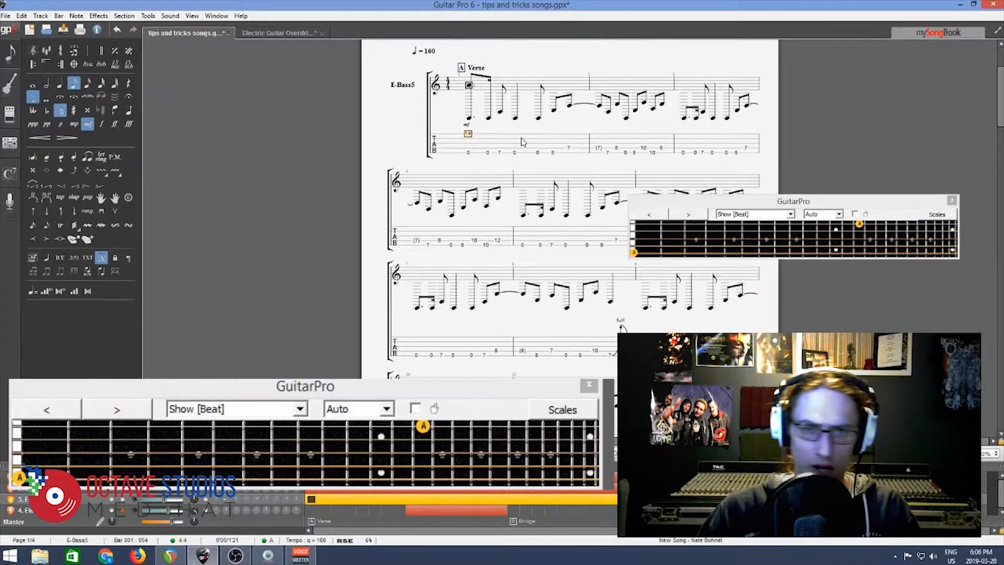
key("Delete")
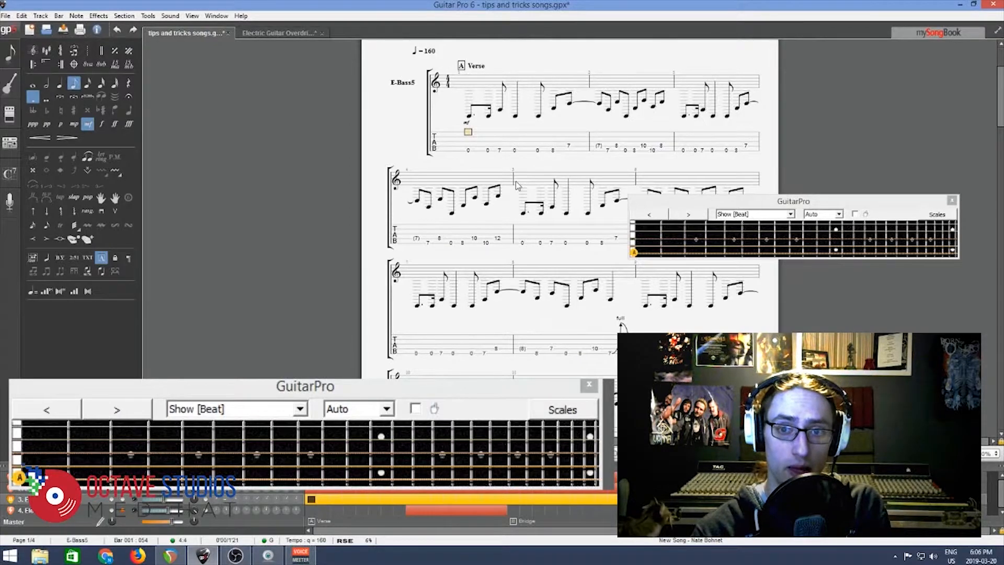
Play the bass line through bar 12 and select notes in bars 13 to 16 to check their fretboard positions.
key("space")
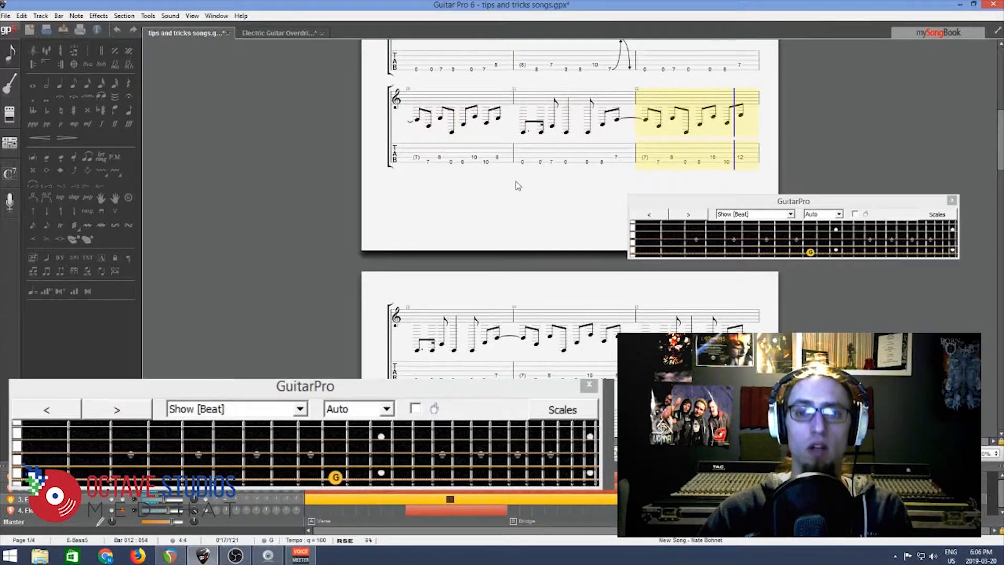
key("space")
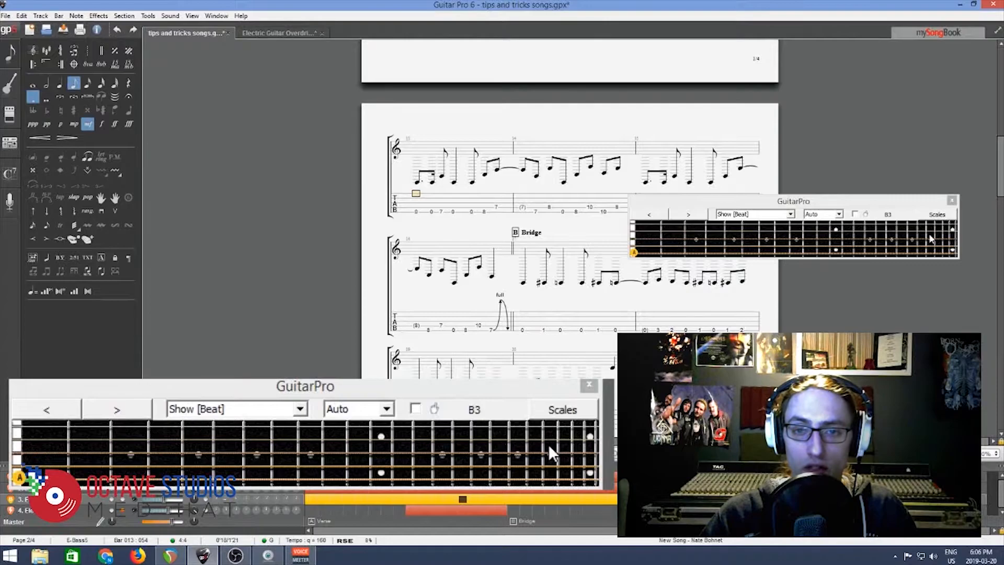
left_click_drag(415, 209, 700, 191)
left_click(439, 211)
left_click(497, 205)
left_click_drag(415, 327, 493, 327)
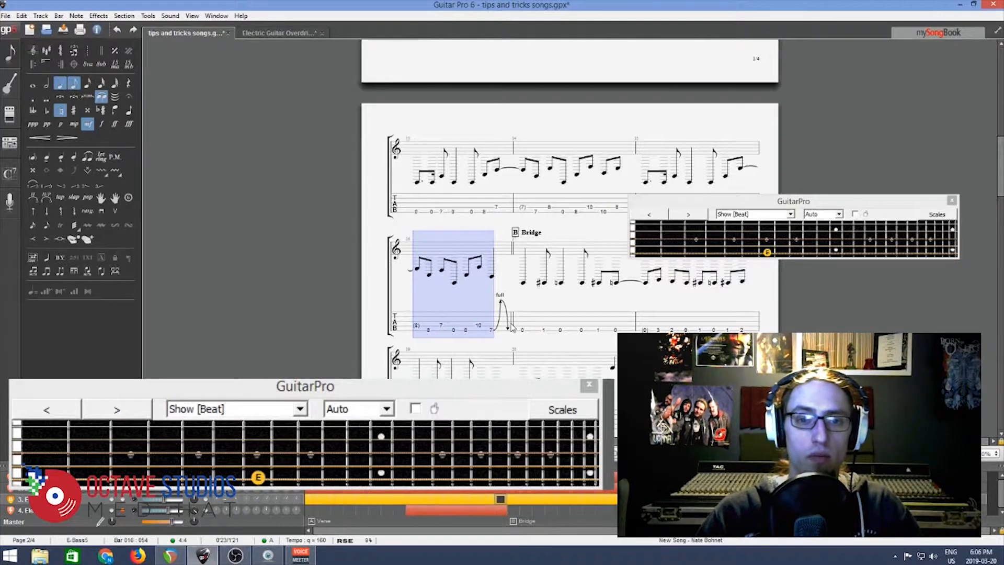
left_click(479, 326)
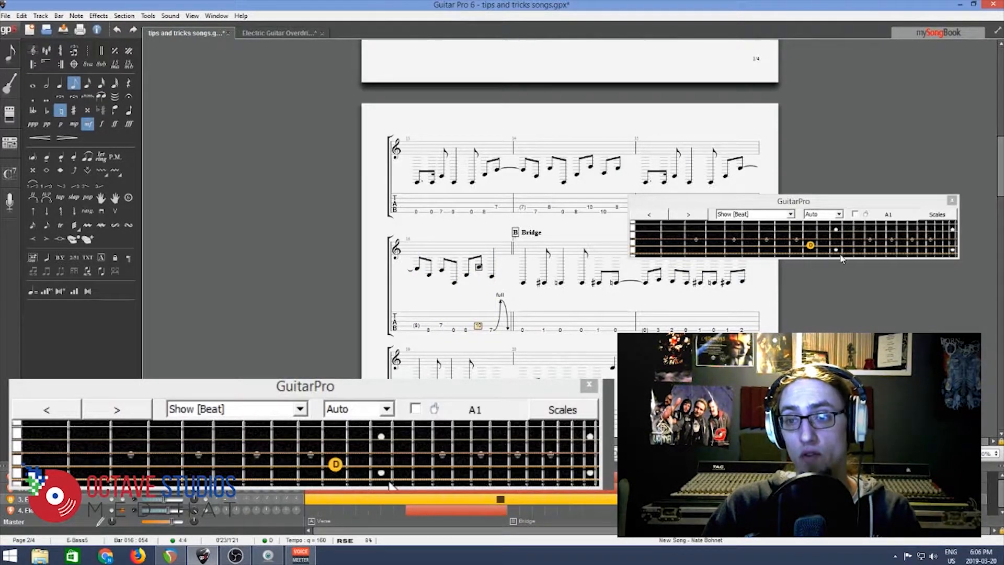
Look through the available scales for the fretboard display, and close the scales window and the instrument panel.
left_click(562, 410)
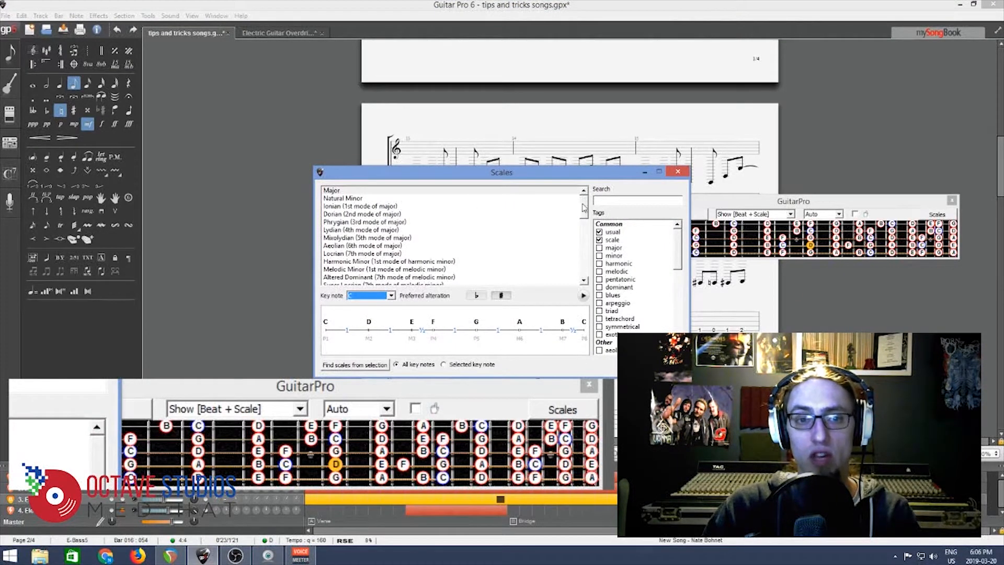
mouse_move(583, 210)
left_mouse_down()
mouse_move(586, 271)
mouse_move(586, 199)
left_mouse_up()
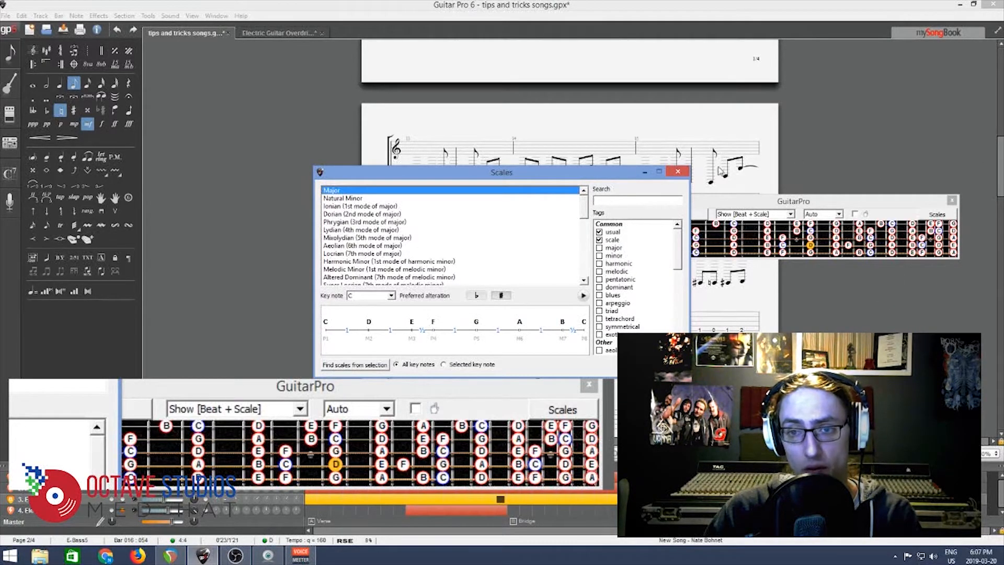
left_click(677, 173)
left_click(952, 201)
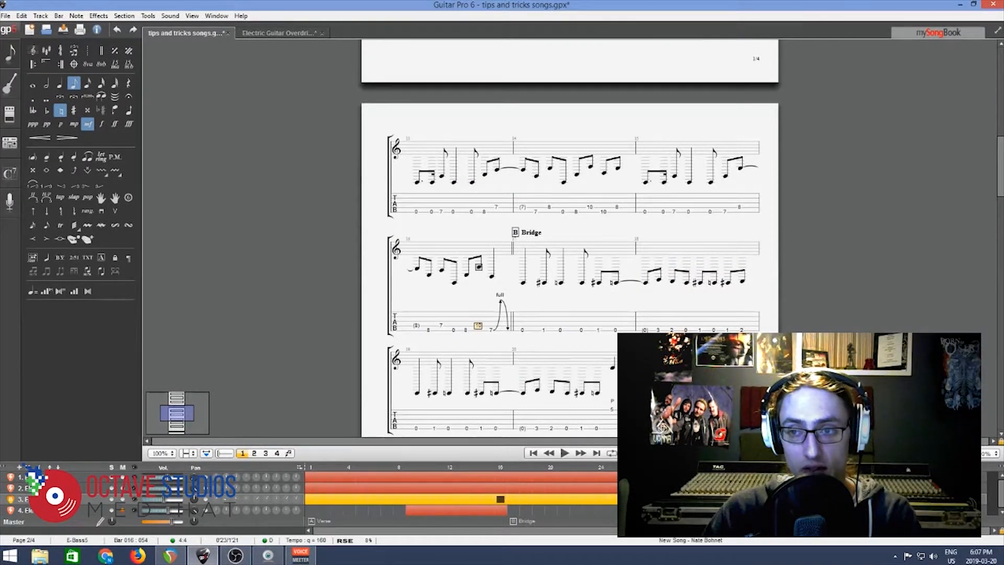
Open the MIDI export for the song, browse the Guitar Pro folder to tips and tricks songs.mid, and cancel the export.
scroll(999, 193, "up", 10)
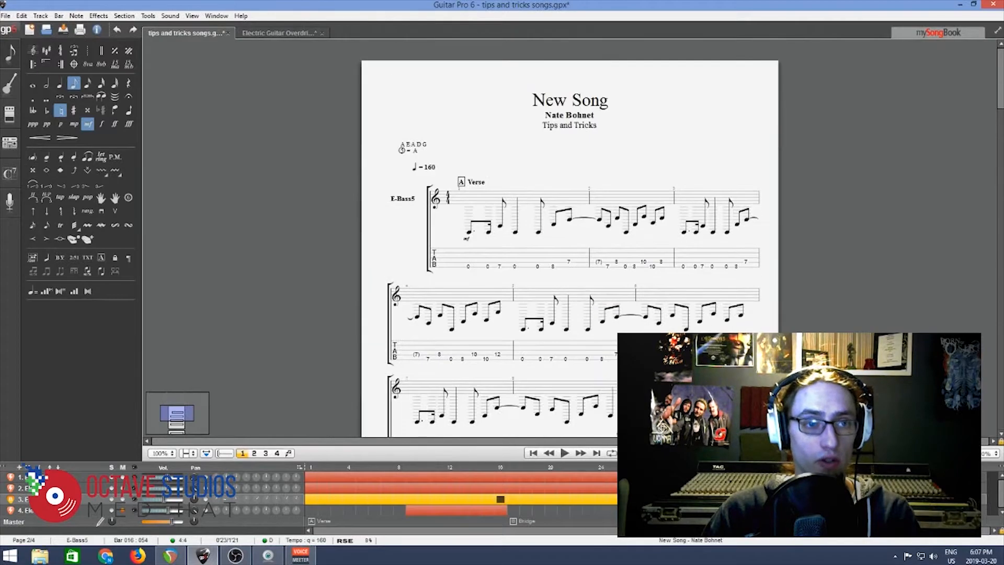
left_click(6, 16)
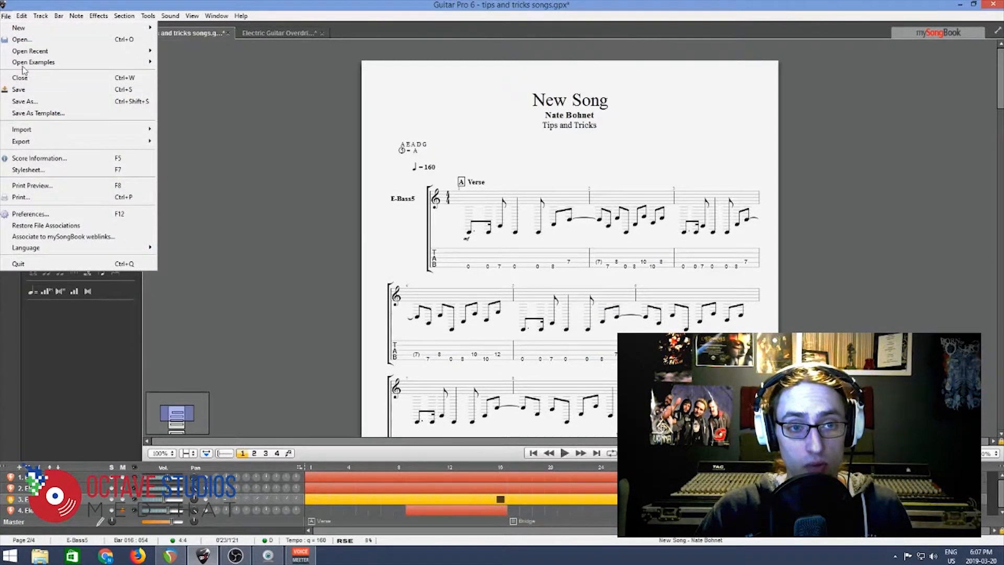
mouse_move(50, 142)
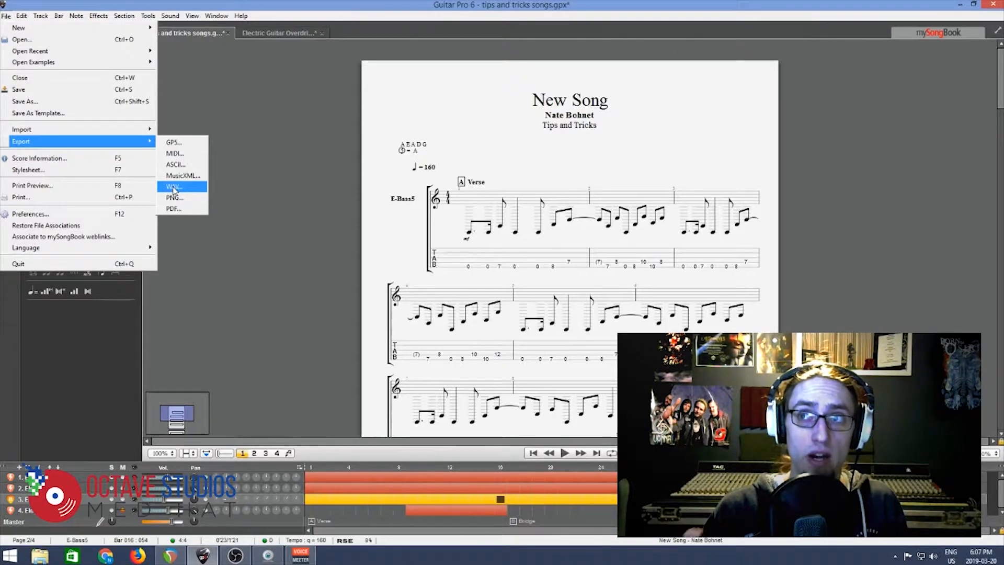
left_click(192, 157)
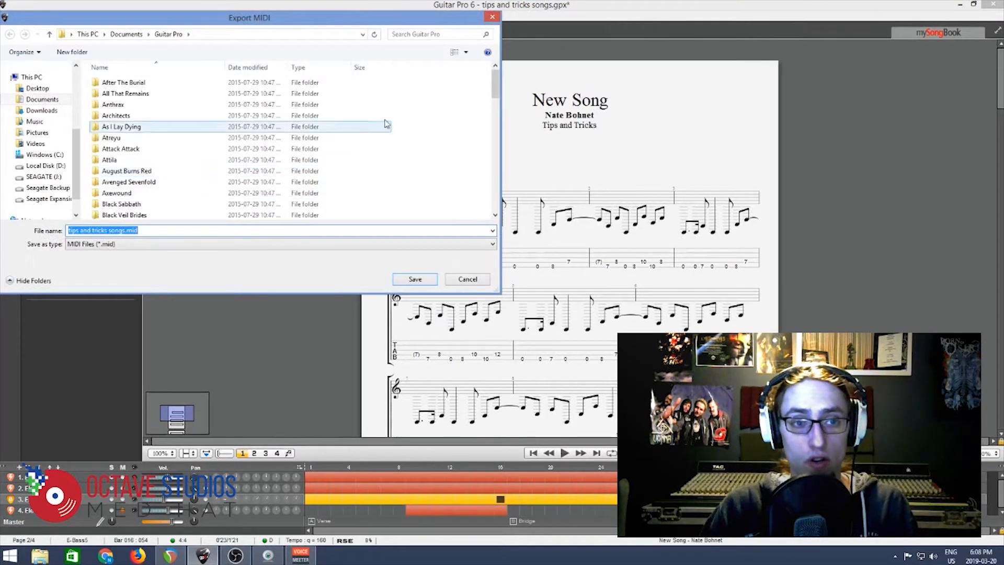
left_click_drag(495, 85, 498, 214)
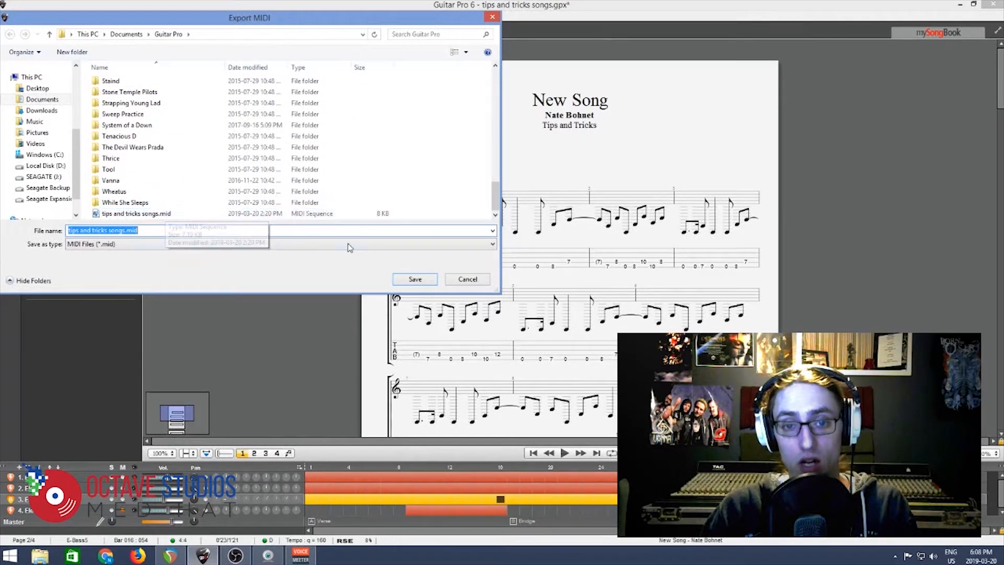
left_click(467, 279)
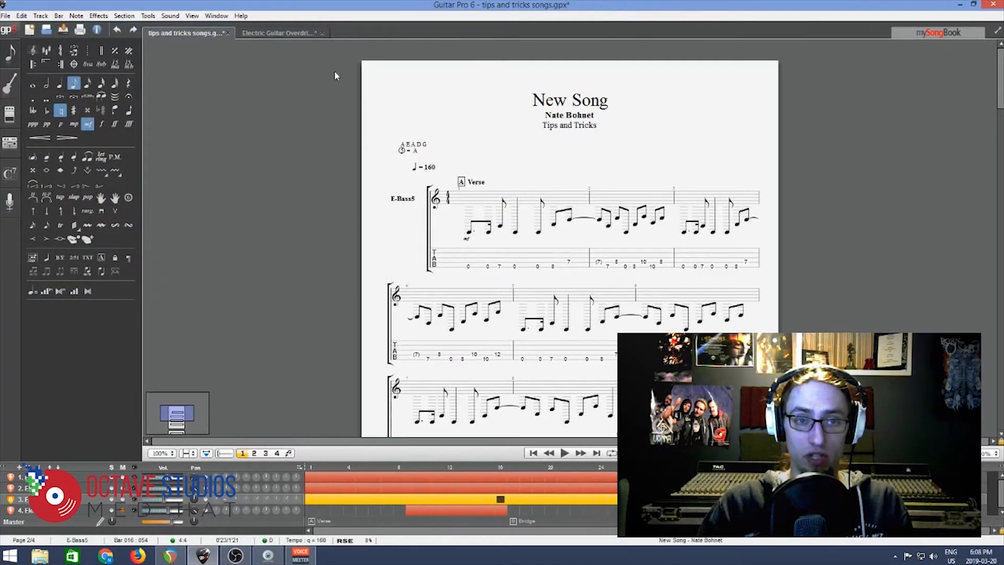
Return to the tips and tricks songs score and save it.
left_click(269, 31)
left_click(201, 35)
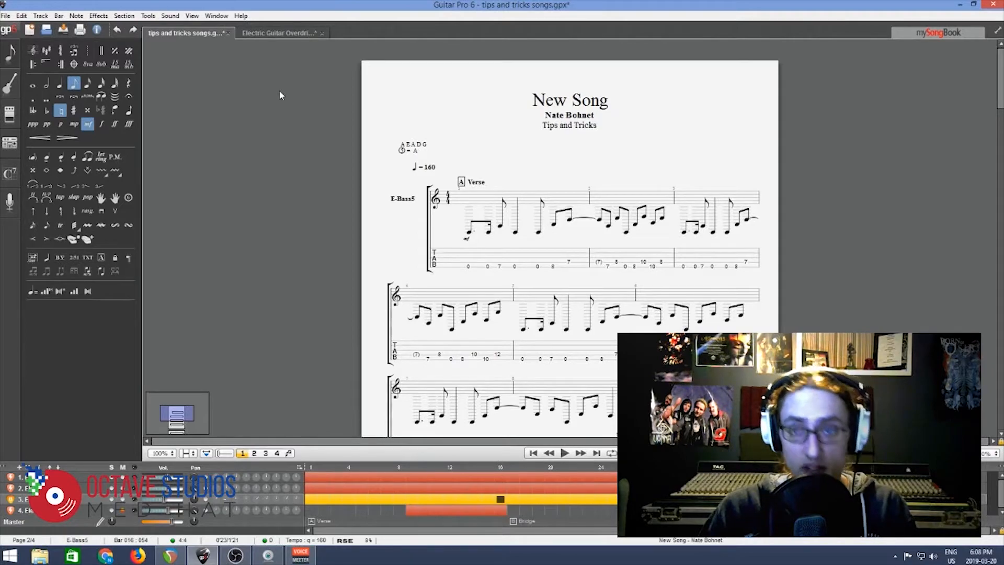
key("ctrl+s")
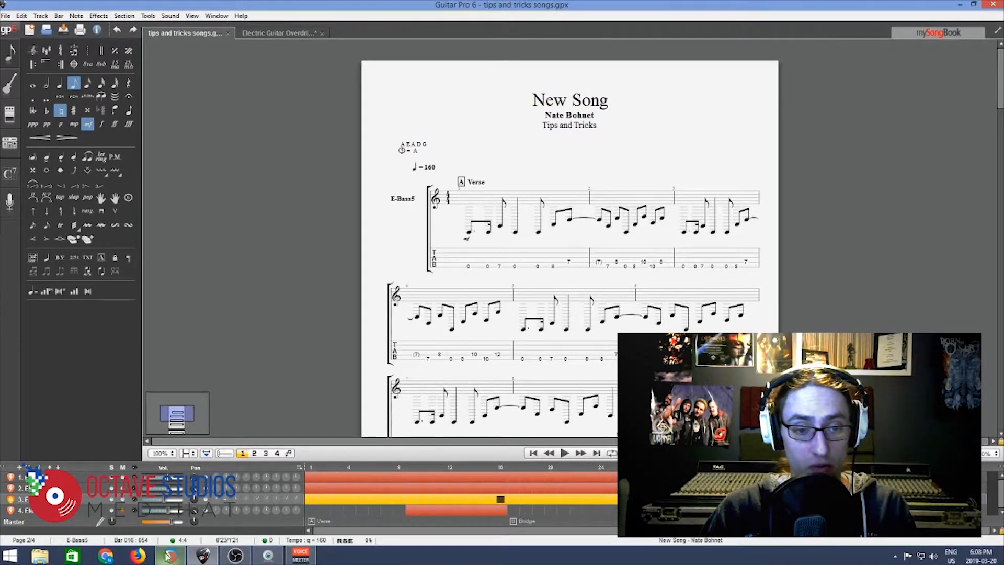
Switch to REAPER, disarm recording on the Guitar Tracking track and toggle its input monitoring.
mouse_move(179, 559)
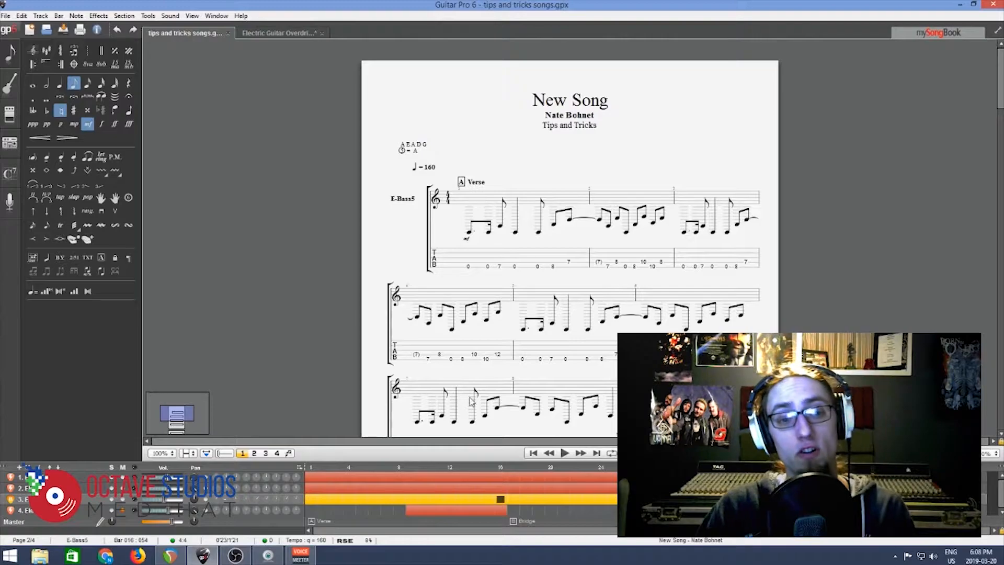
left_click(170, 556)
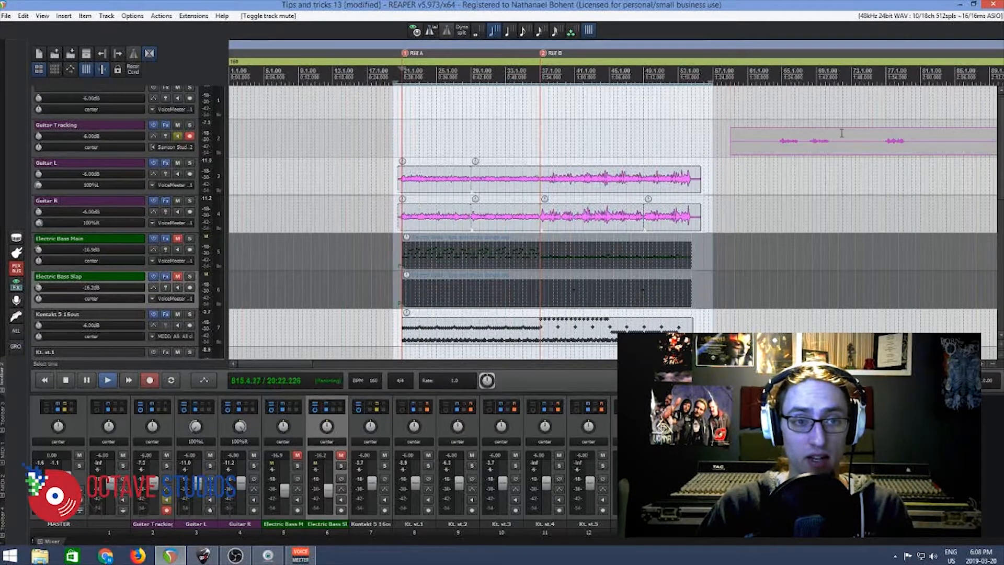
left_click(189, 136)
left_click(178, 135)
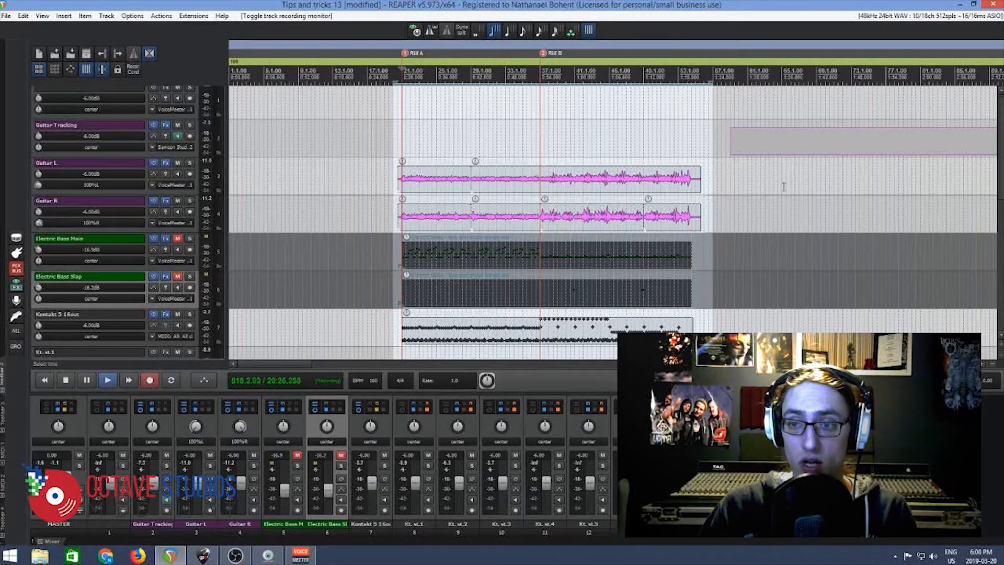
Select the MIDI items on the Electric Bass Main and Electric Bass Slap tracks to examine them.
scroll(981, 172, "down", 5)
scroll(983, 178, "up", 4)
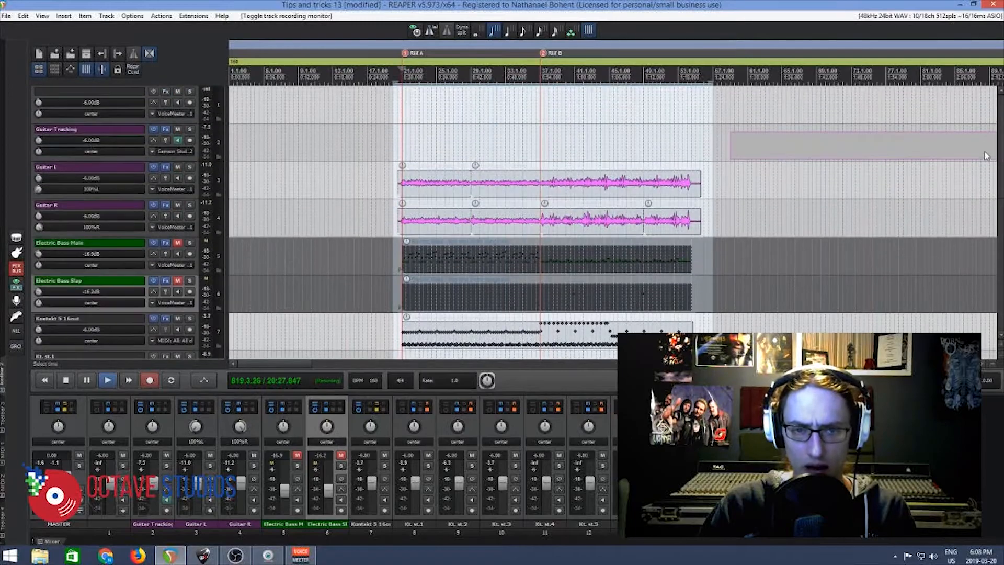
left_click(463, 265)
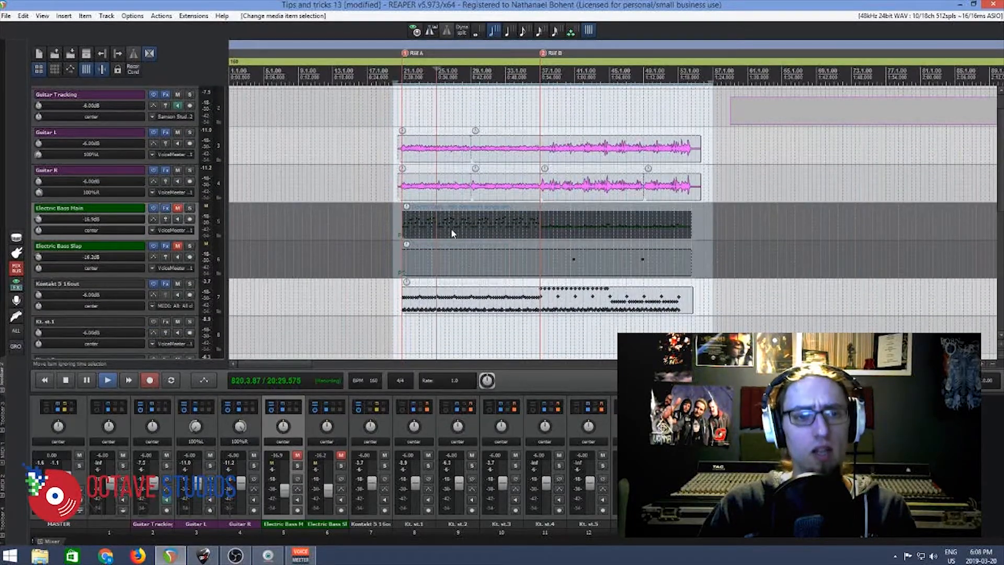
left_click(431, 256)
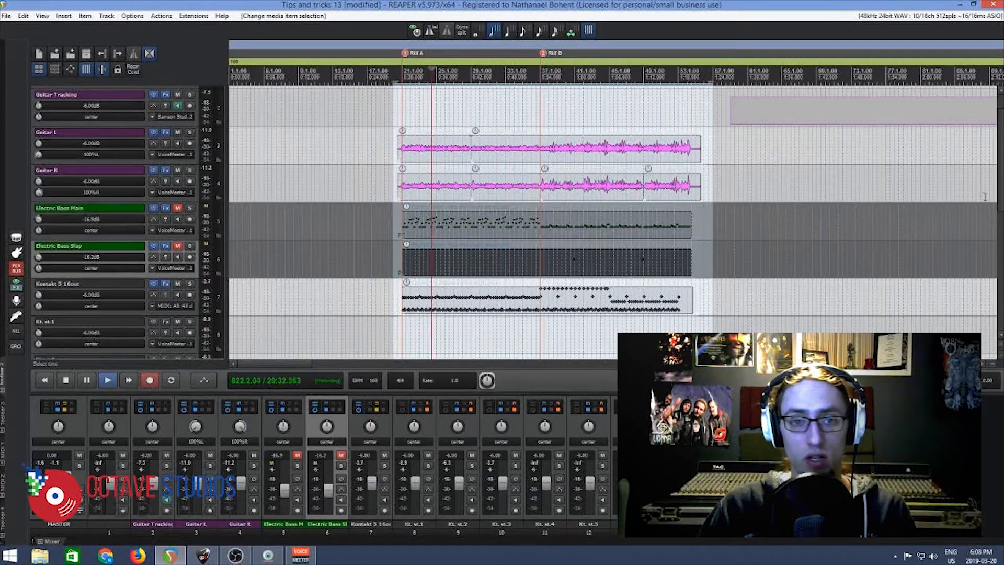
Add five empty tracks below the first track, above Guitar Tracking.
scroll(442, 105, "up", 1)
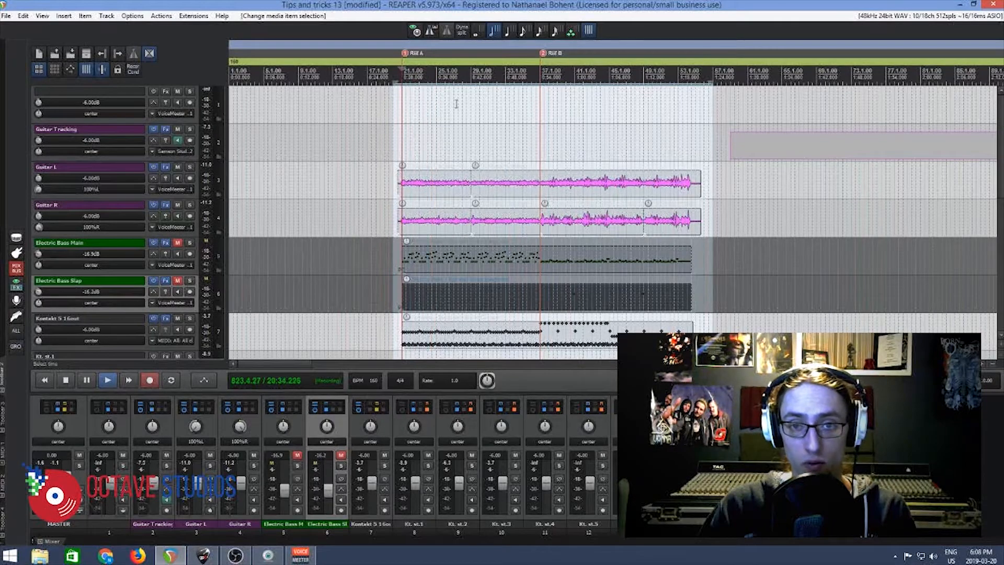
scroll(505, 147, "up", 1)
scroll(516, 123, "up", 2)
scroll(525, 102, "down", 2)
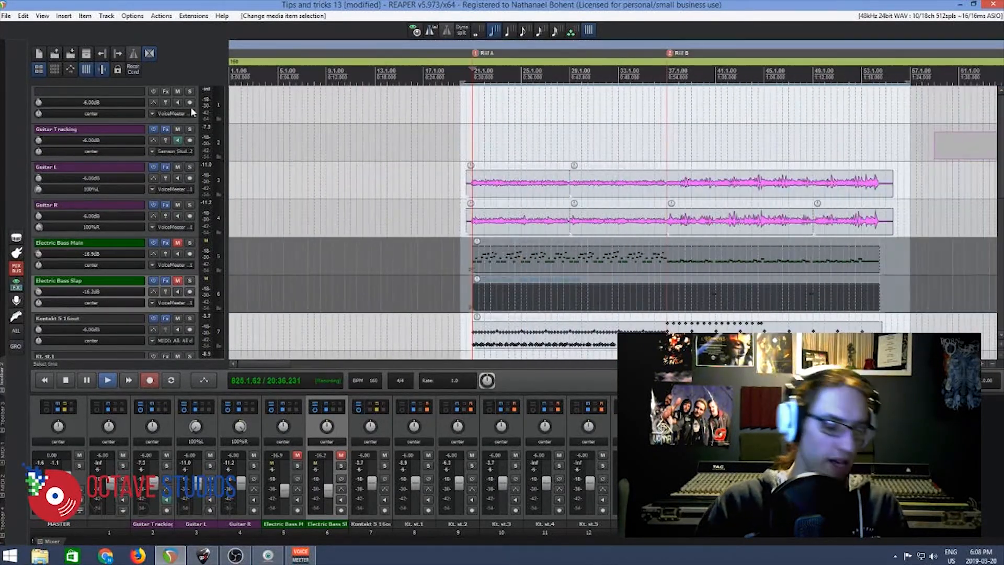
left_click(114, 99)
key("ctrl+t")
key("ctrl+t")
key("ctrl+t")
key("ctrl+t")
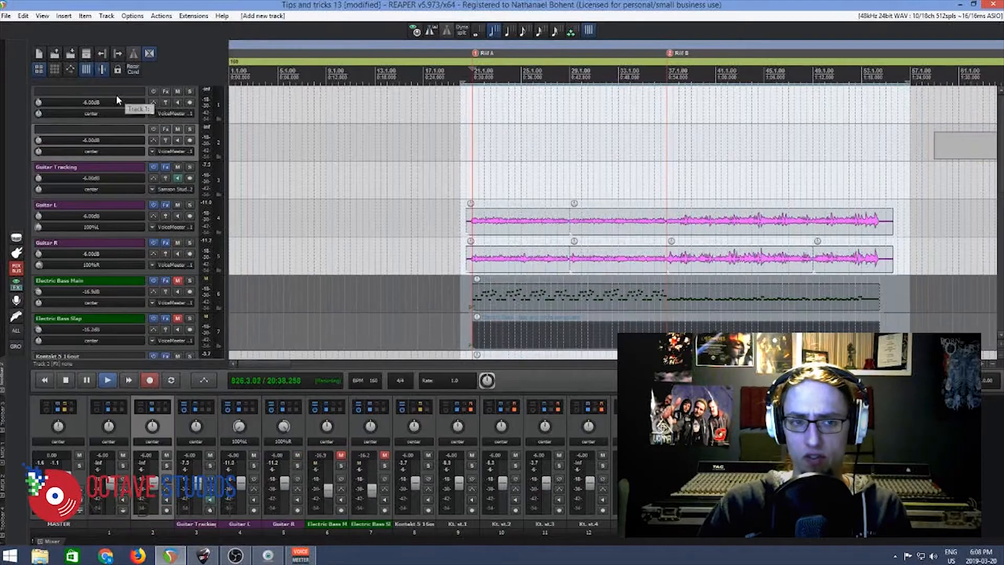
key("ctrl+t")
Import tips and tricks songs.mid starting at the first track, expanding its 4 MIDI tracks to new tracks without importing the tempo map.
left_click(100, 95)
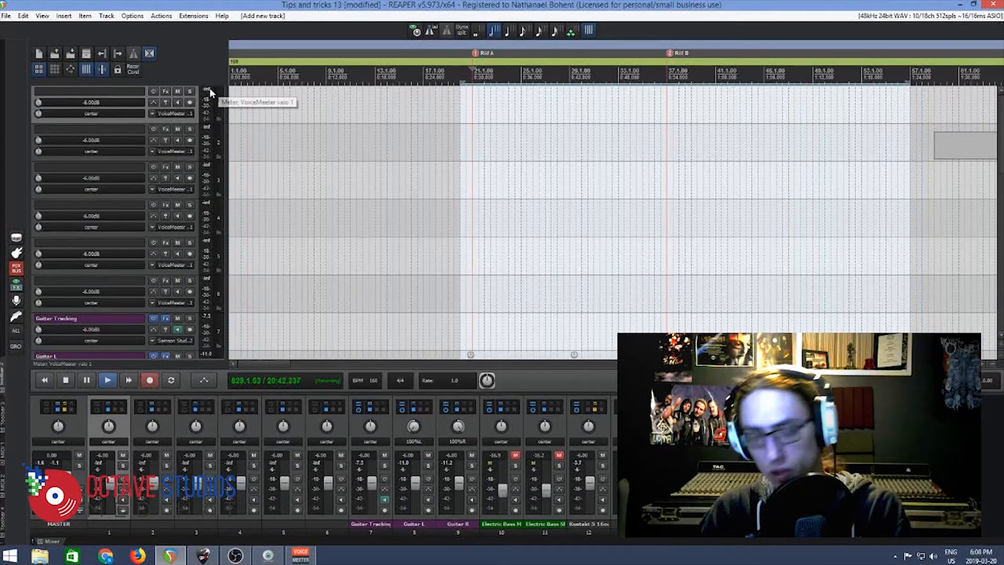
key("Insert")
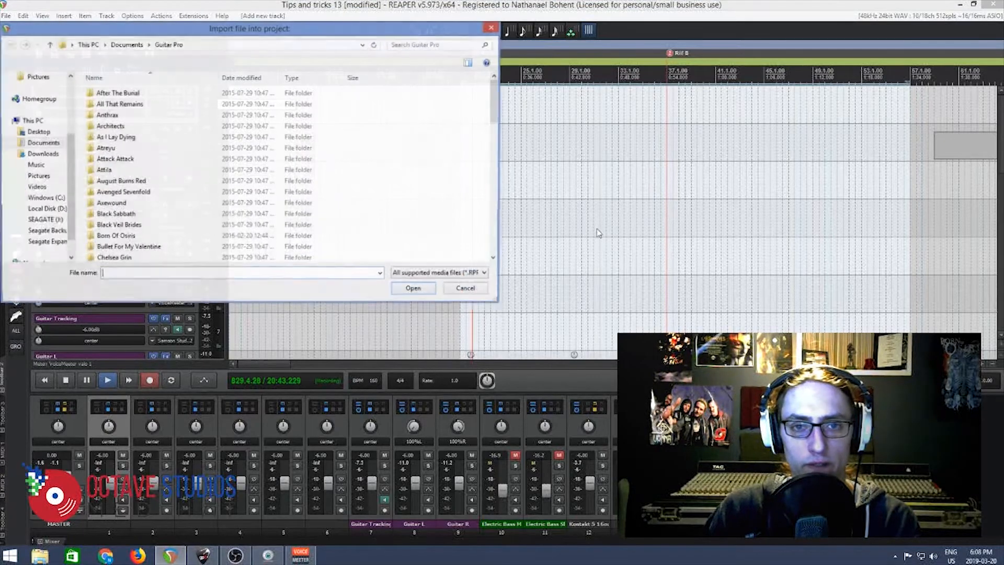
left_click_drag(493, 97, 482, 235)
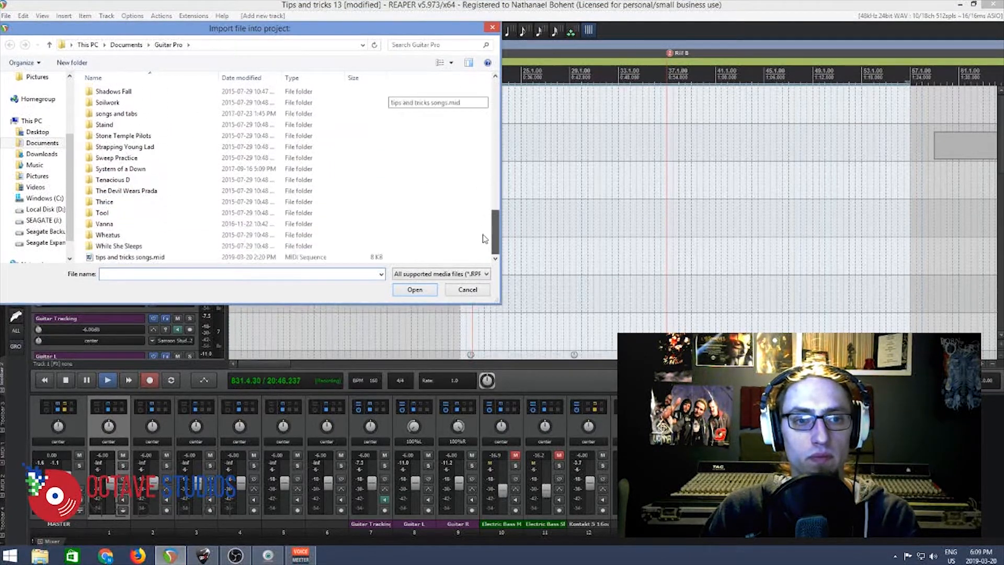
left_click(149, 257)
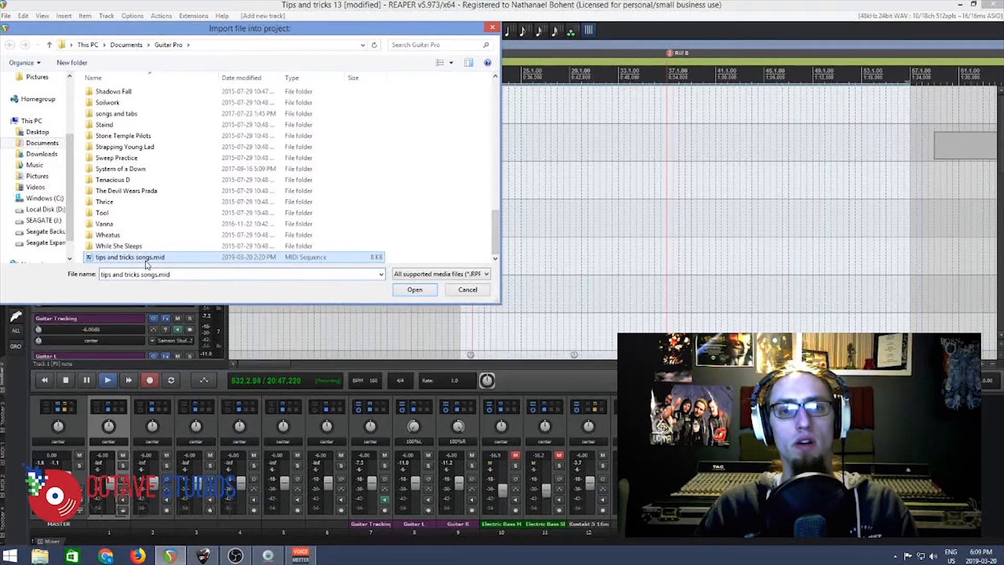
left_click(415, 290)
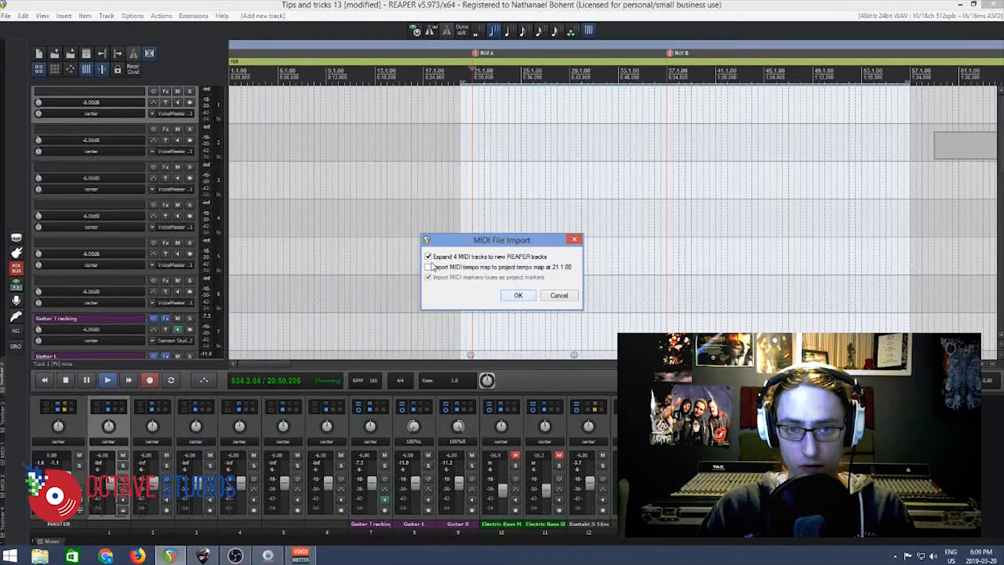
left_click(518, 295)
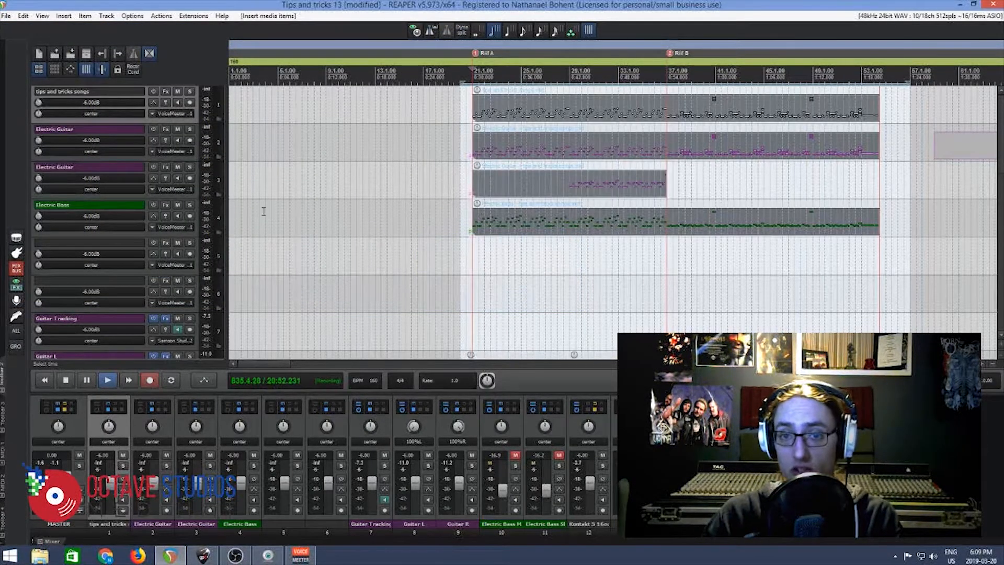
Select the imported guitar and combined song items one after another to examine their notes.
left_click(569, 145)
left_click(576, 182)
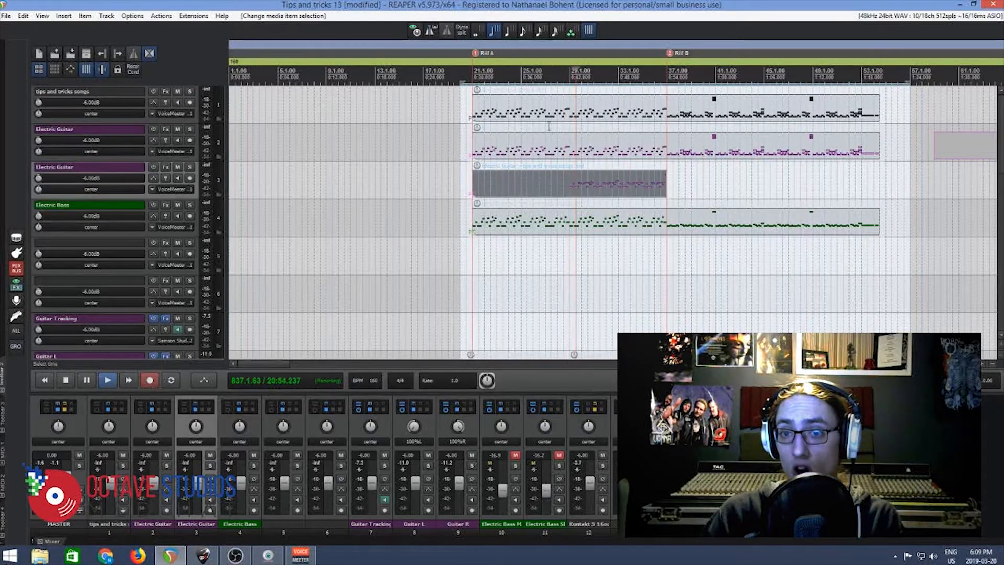
left_click(533, 112)
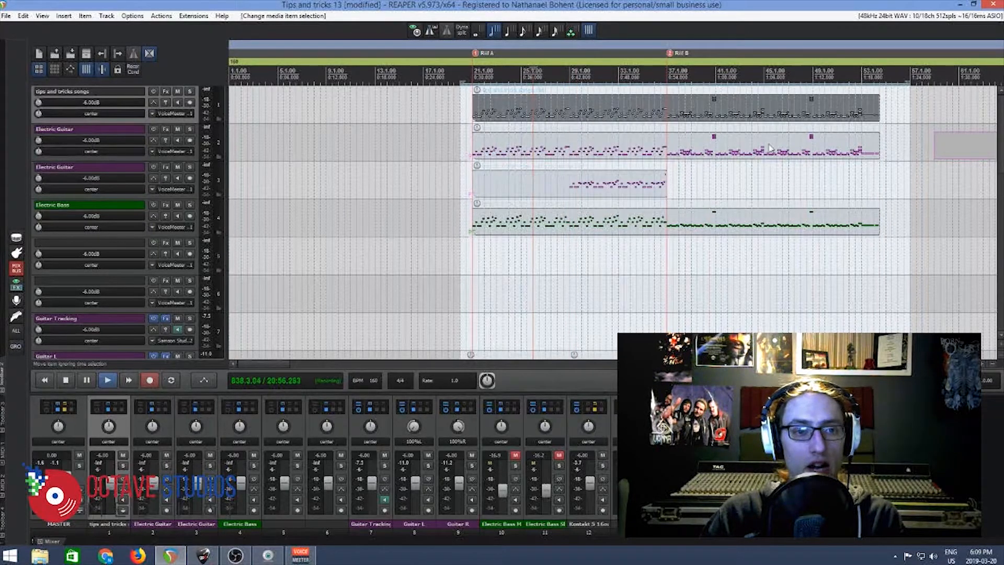
Delete the imported tips and tricks songs track and both imported Electric Guitar tracks, keeping only the Electric Bass track.
left_click(93, 217)
left_click(97, 182)
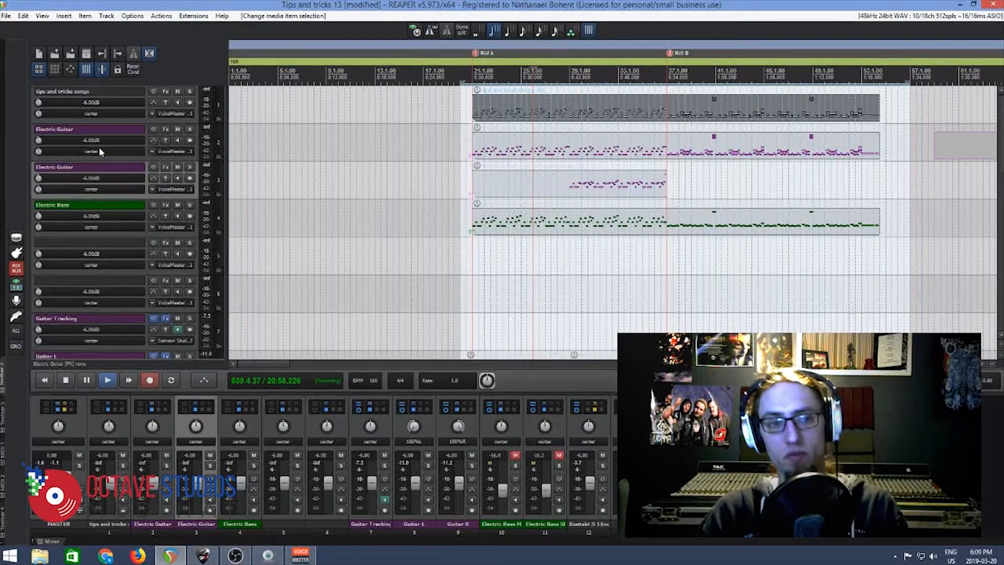
left_click(103, 102)
left_click(99, 171, "shift")
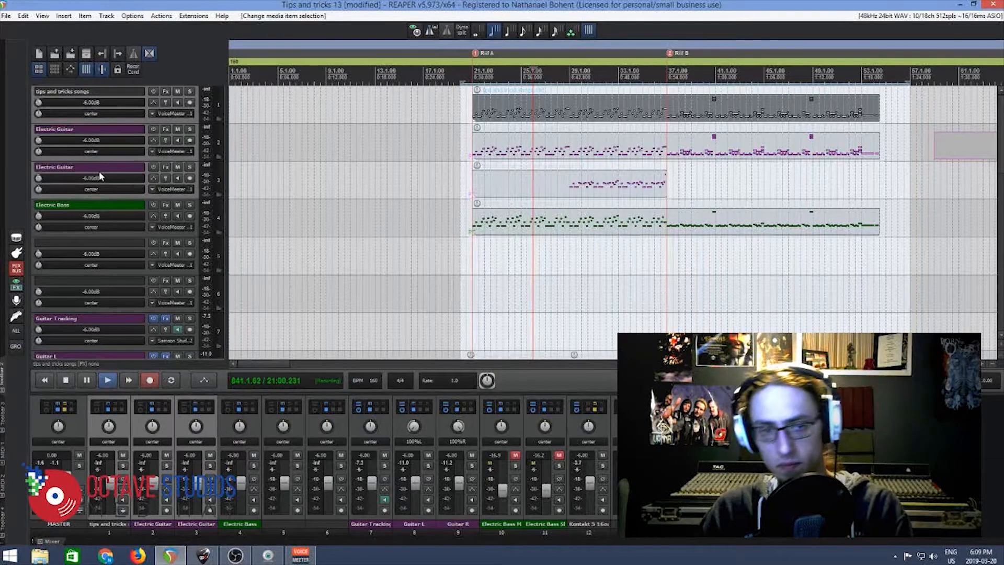
key("Delete")
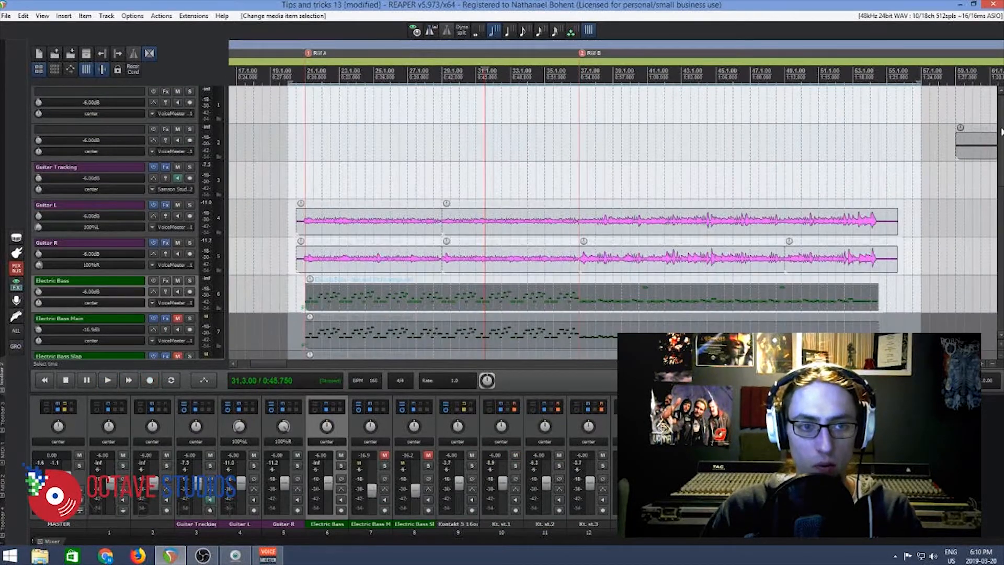
Enlarge the mixer to show the track effects, view the SI-Bass Guitar plugin on Electric Bass Main, and close its window.
scroll(991, 157, "down", 4)
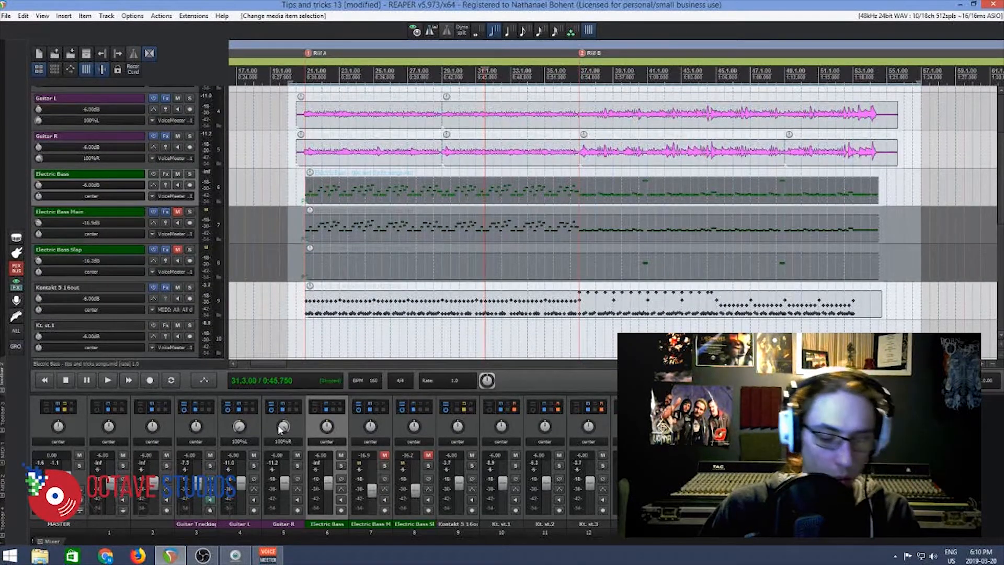
key("F8")
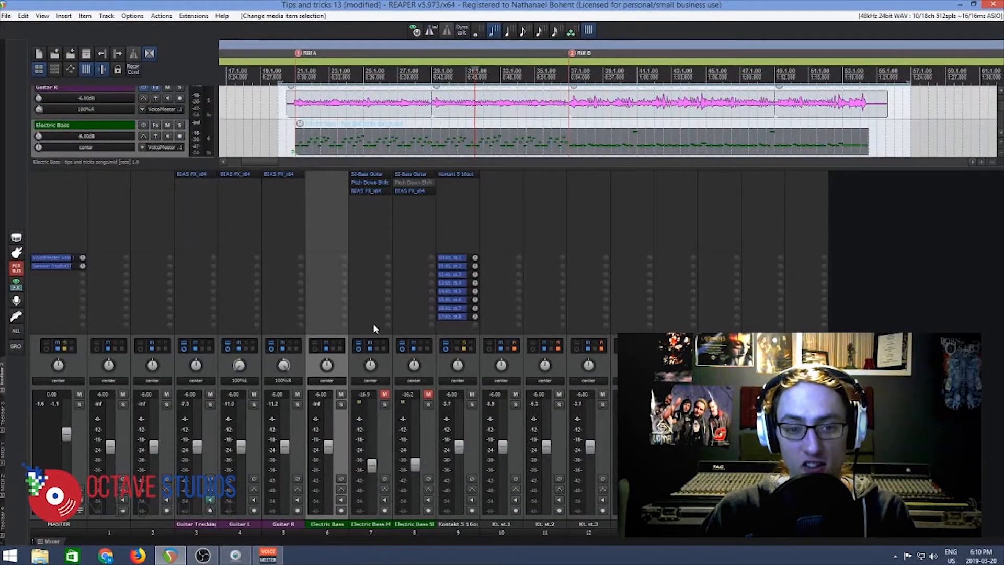
left_click(359, 521)
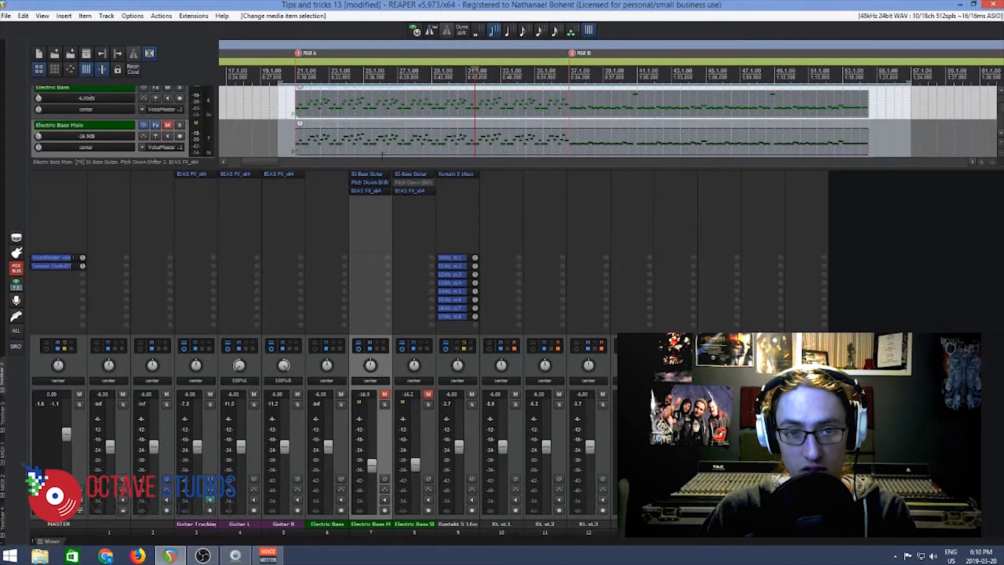
left_click(371, 174)
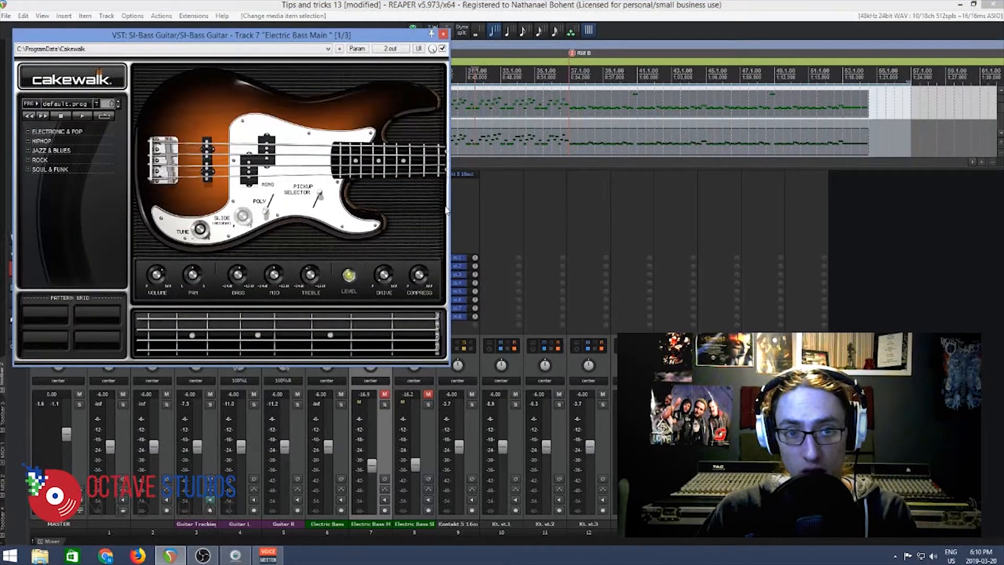
left_click_drag(366, 35, 593, 98)
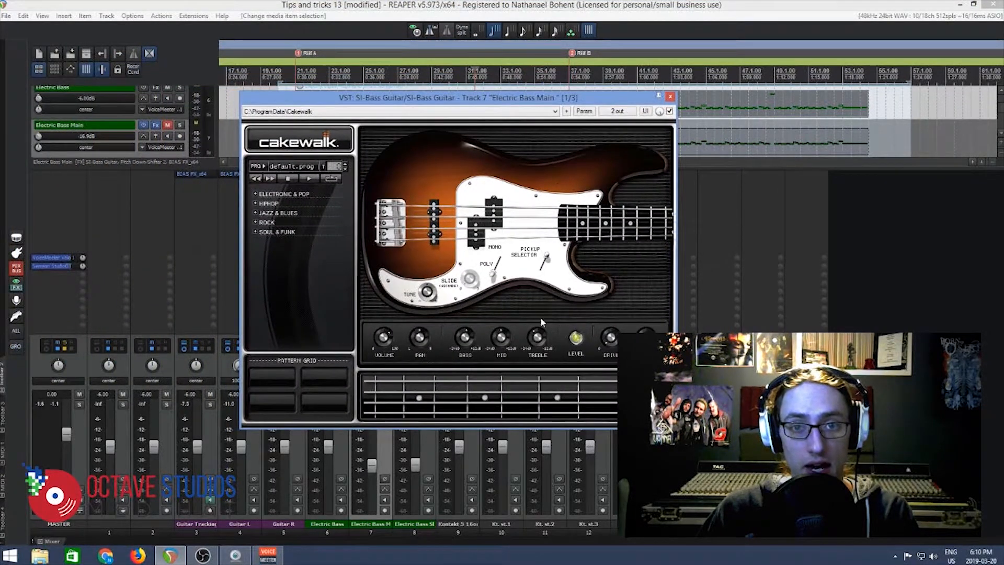
left_click_drag(507, 107, 629, 94)
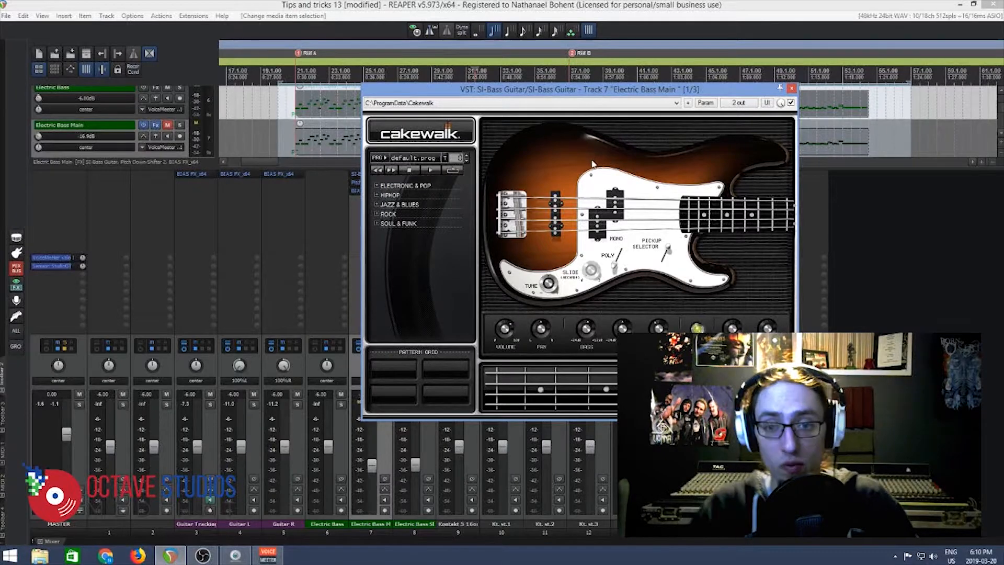
left_click(793, 89)
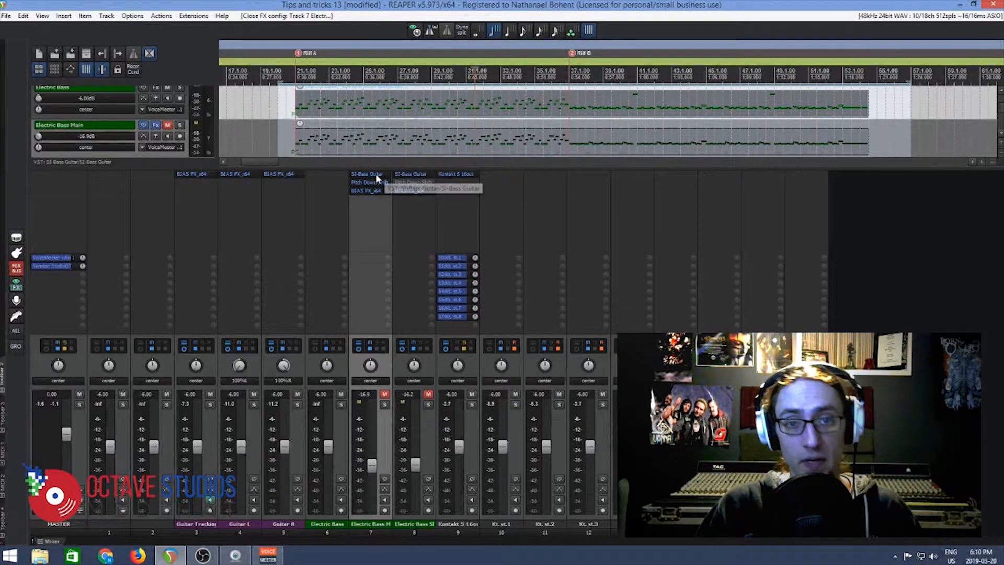
Open the Electric Bass item's notes and transpose the bass line up so its lowest row sits on C2, excluding the two highest Riff B notes.
double_click(432, 104)
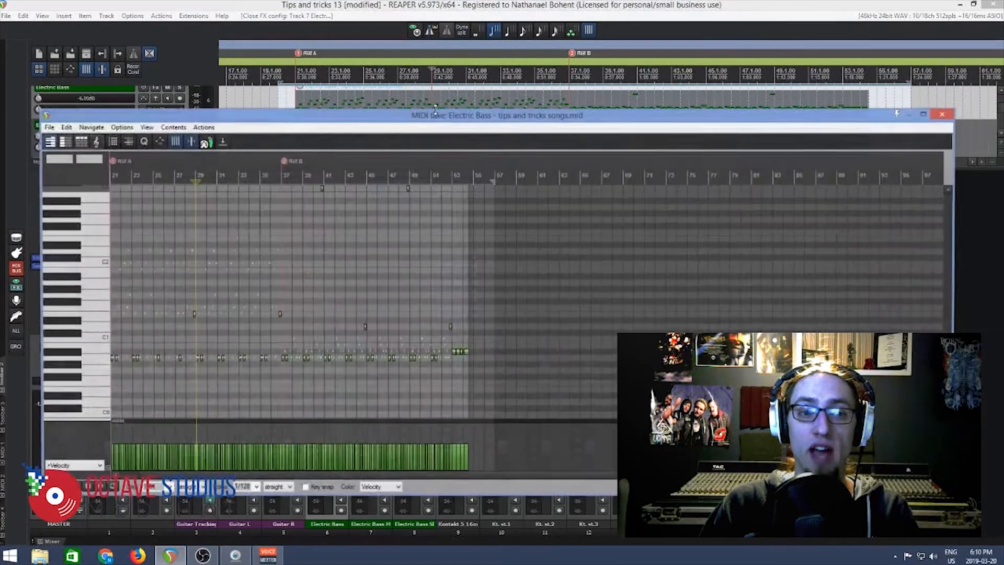
scroll(447, 301, "up", 5)
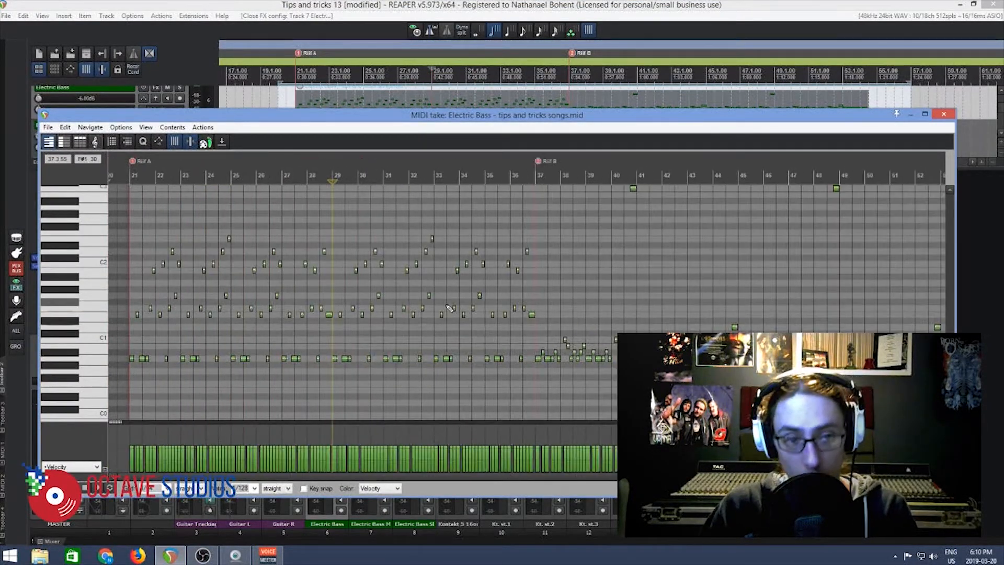
scroll(516, 296, "down", 6)
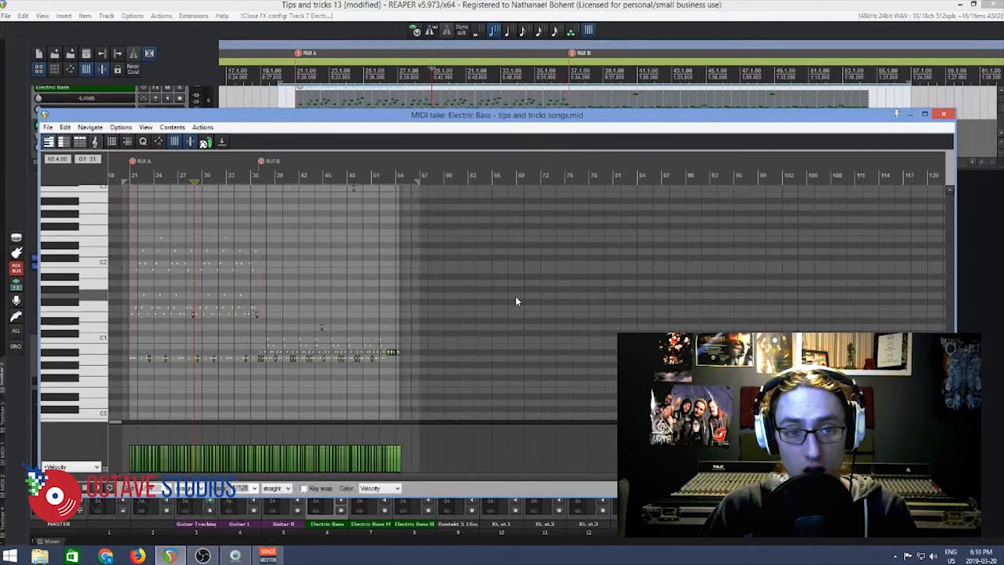
left_click_drag(369, 212, 125, 396)
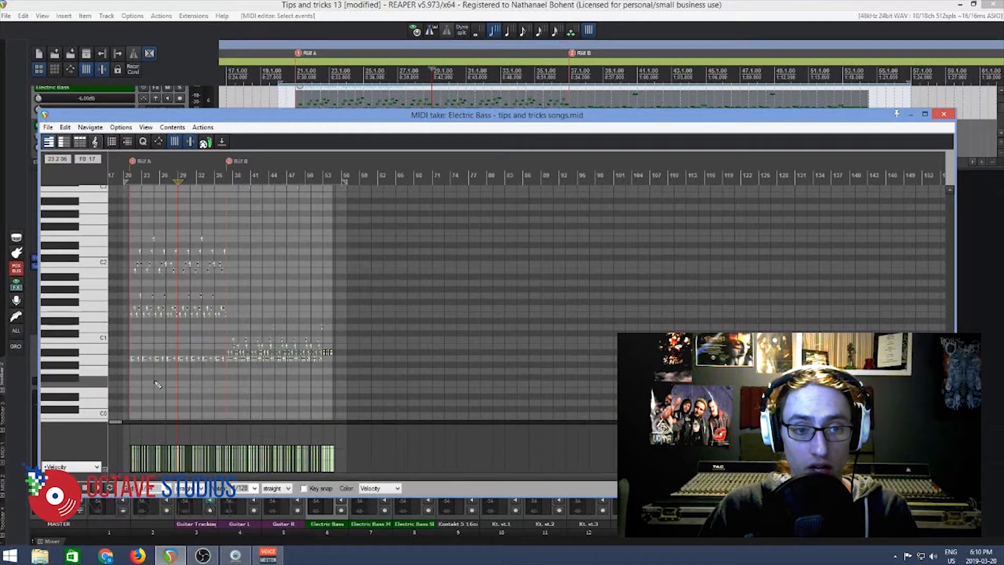
scroll(239, 362, "up", 4)
scroll(239, 362, "up", 10)
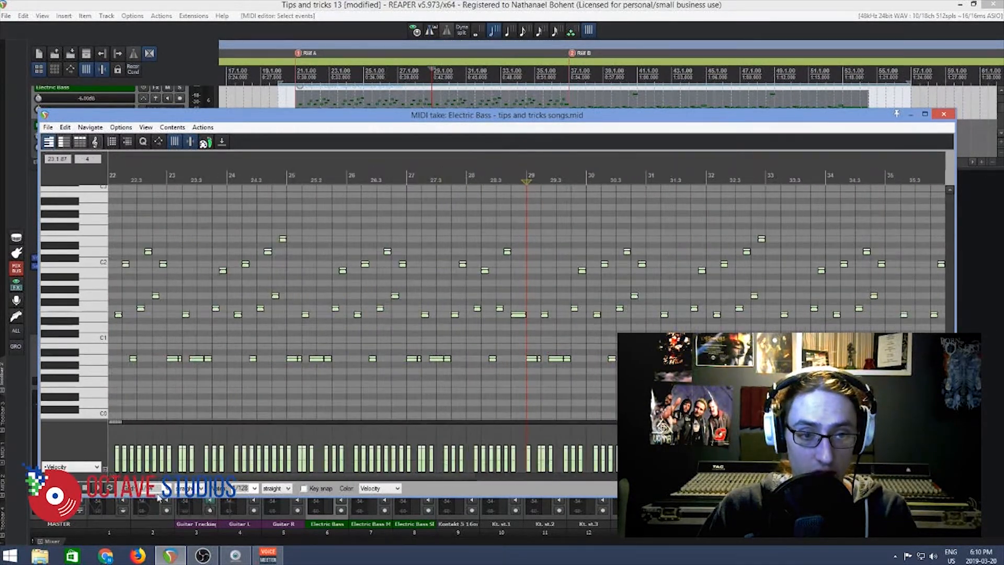
left_click_drag(155, 479, 117, 479)
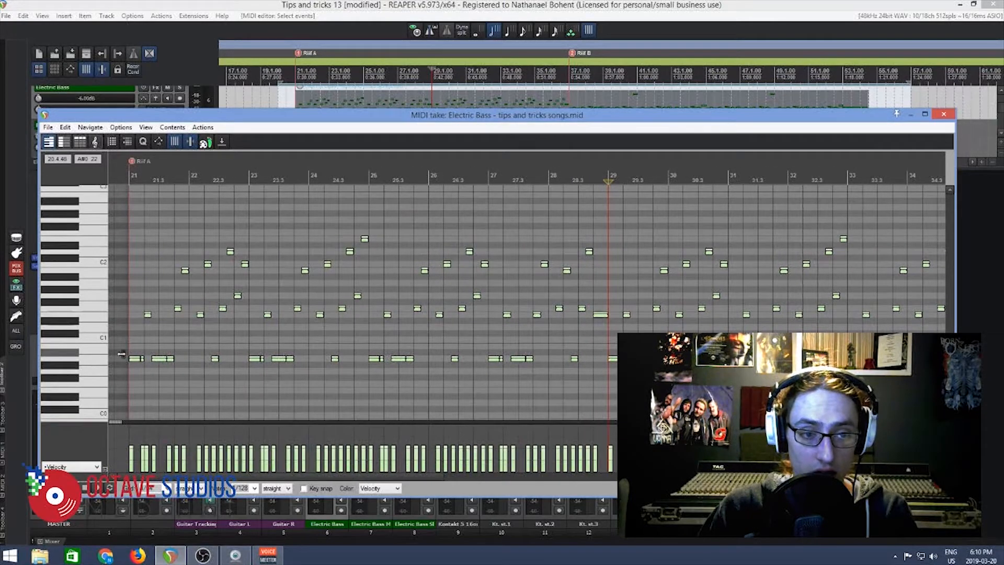
left_click_drag(134, 359, 126, 266)
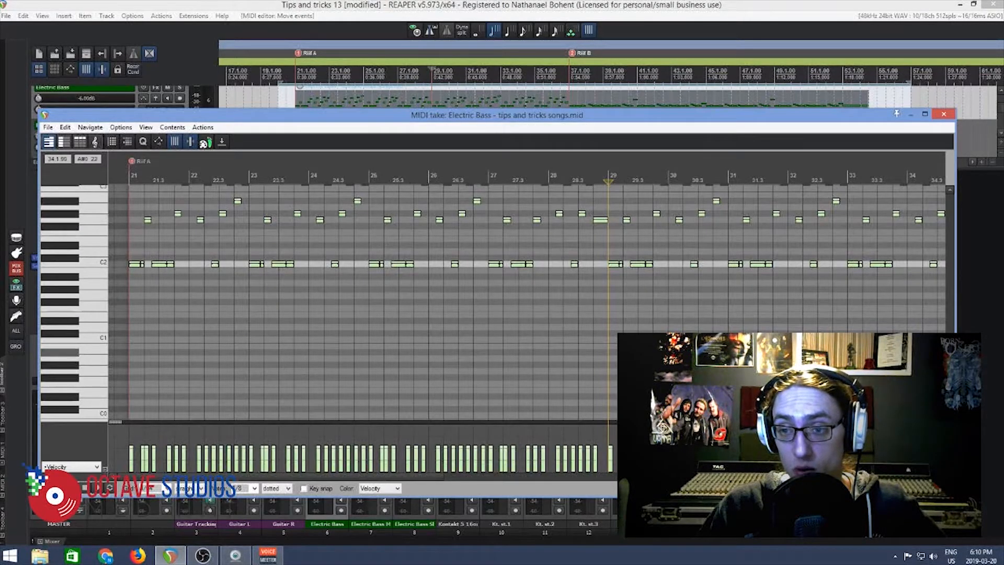
mouse_move(950, 370)
left_mouse_down()
mouse_move(950, 353)
mouse_move(950, 391)
mouse_move(950, 372)
left_mouse_up()
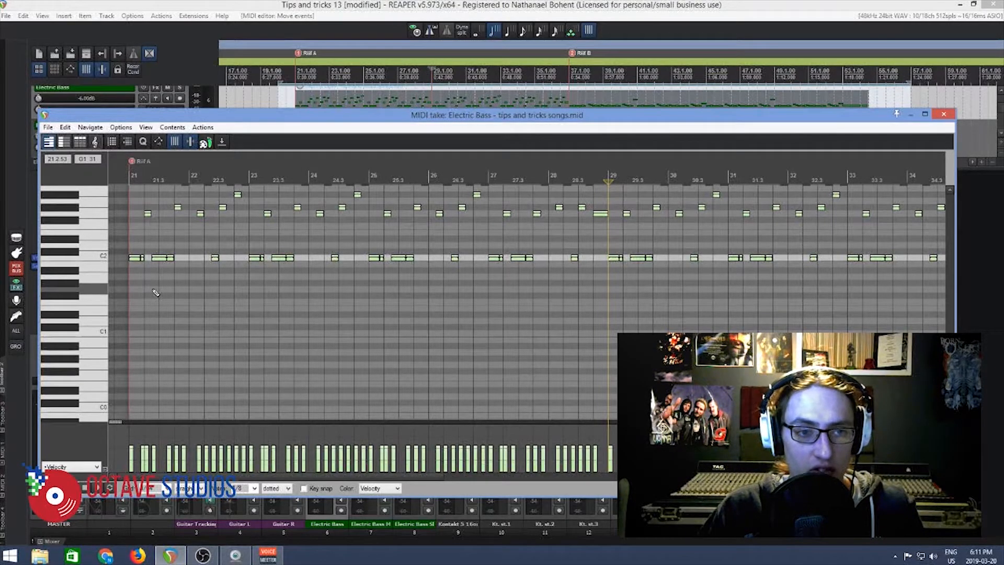
left_click_drag(133, 259, 57, 260)
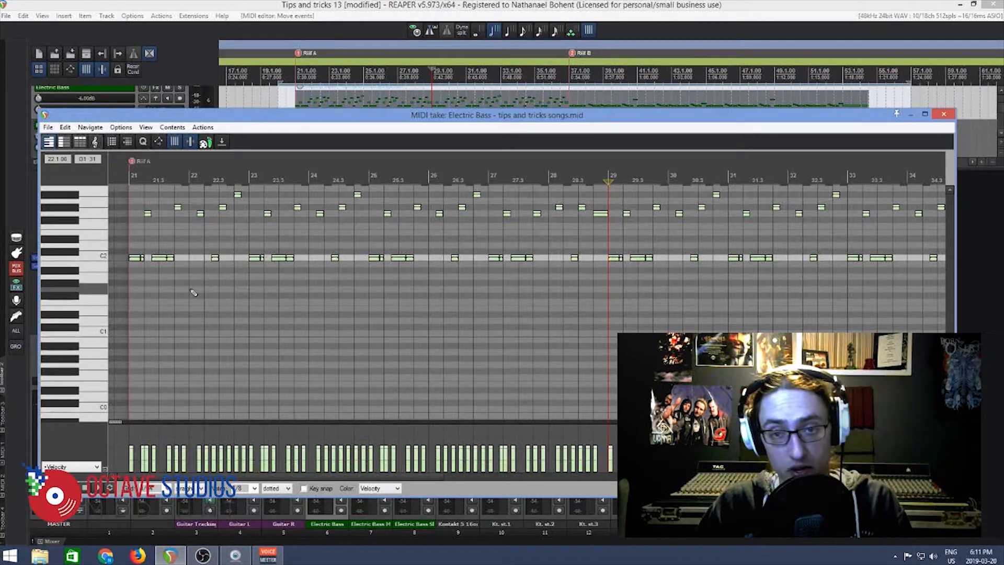
Raise the velocity of all the selected bass-line notes together through their note properties.
scroll(512, 268, "down", 6)
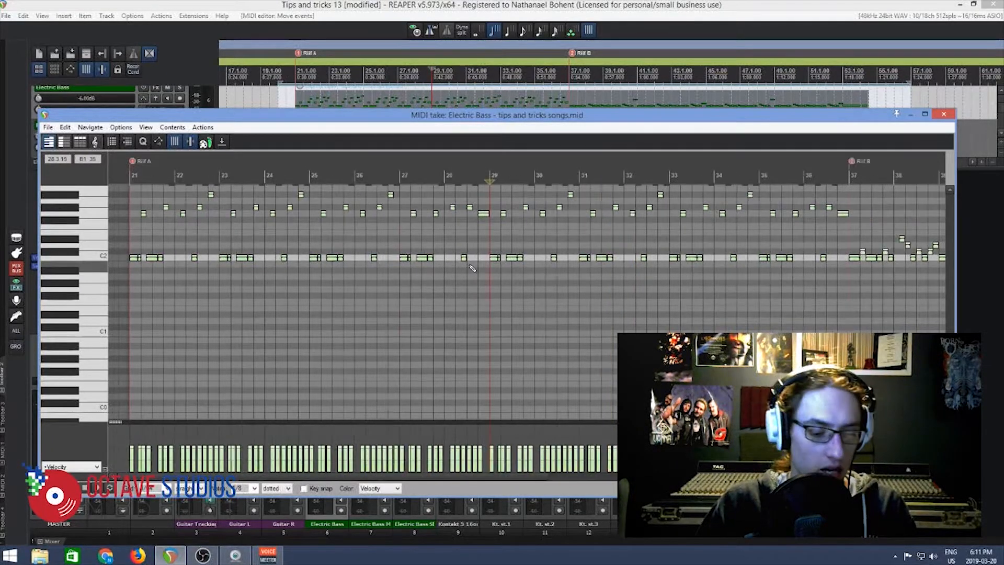
key("F2")
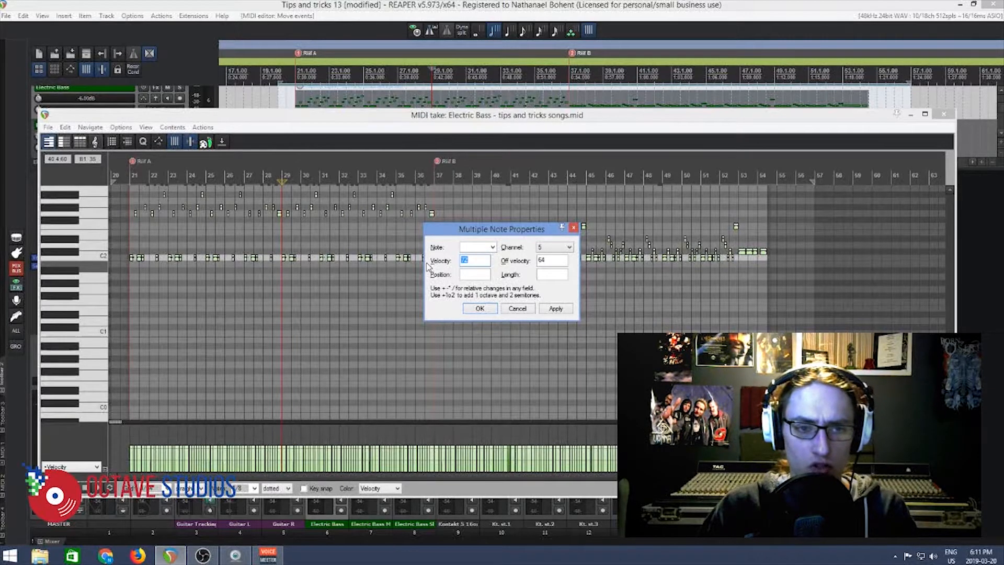
key("Return")
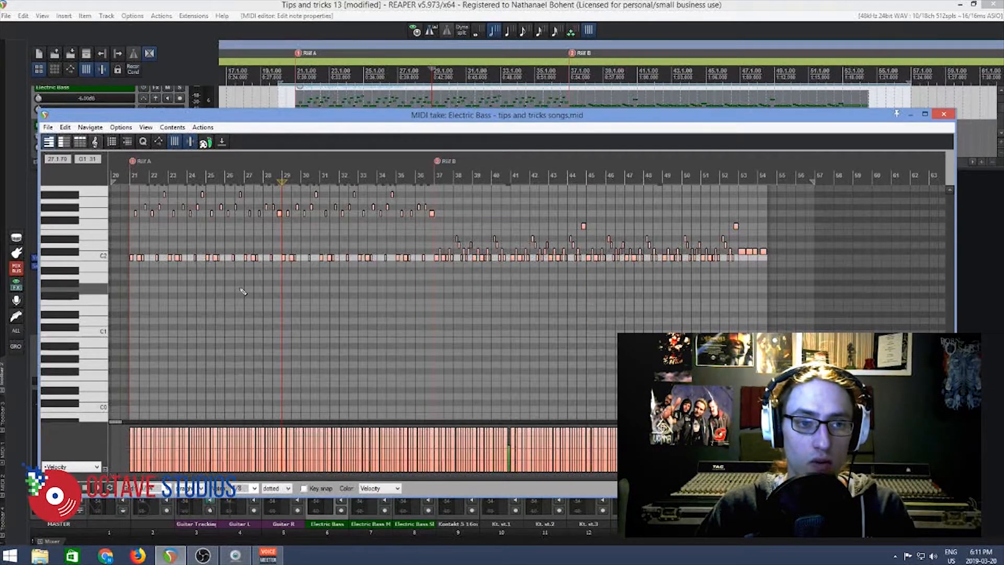
Lengthen the D3 notes at the ends of bars 21 and 23 to one full beat, and close the MIDI editor.
left_click(149, 172)
scroll(231, 241, "up", 9)
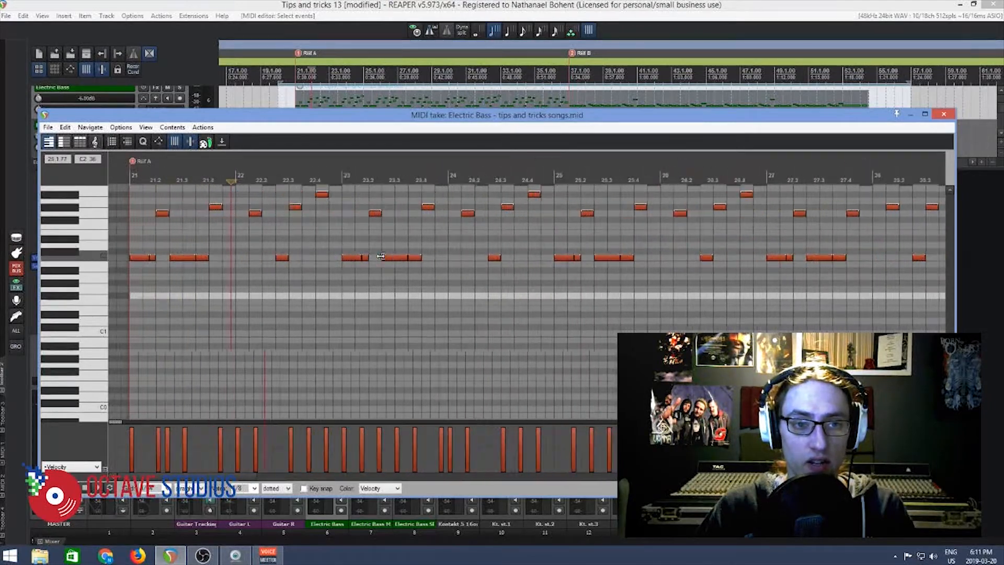
left_click(188, 174)
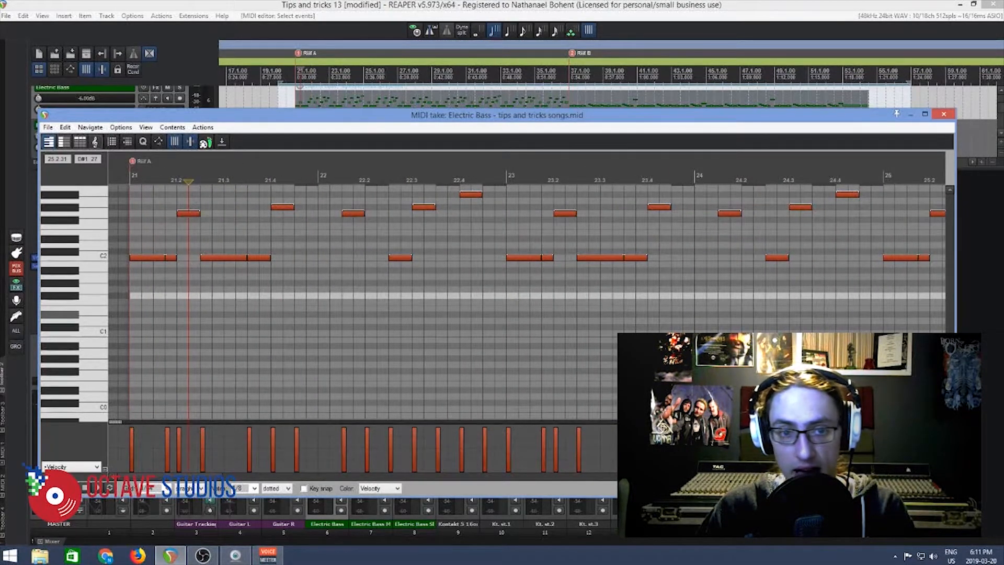
scroll(366, 319, "up", 1)
scroll(330, 261, "up", 3)
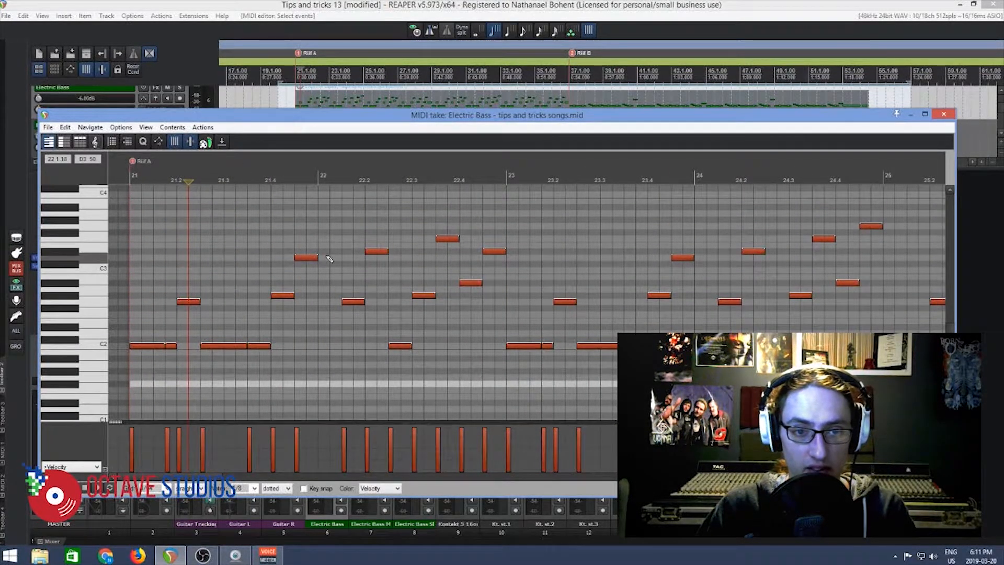
left_click_drag(314, 257, 341, 262)
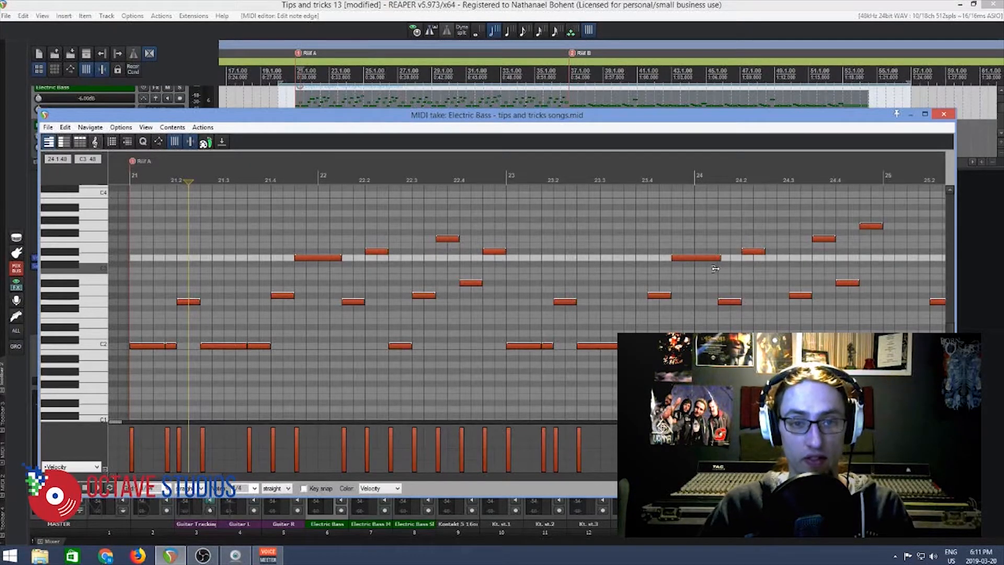
scroll(648, 284, "down", 3)
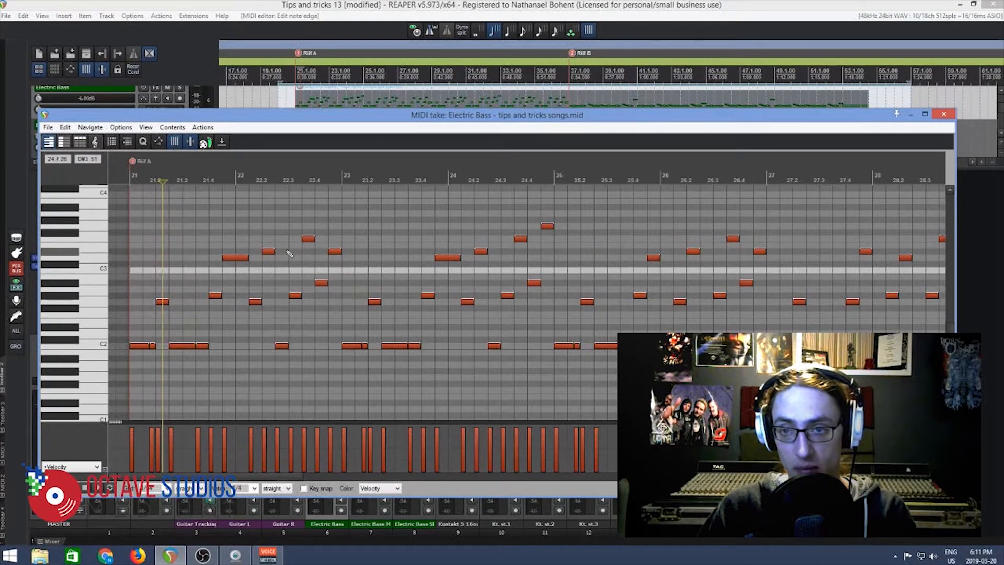
scroll(649, 284, "down", 4)
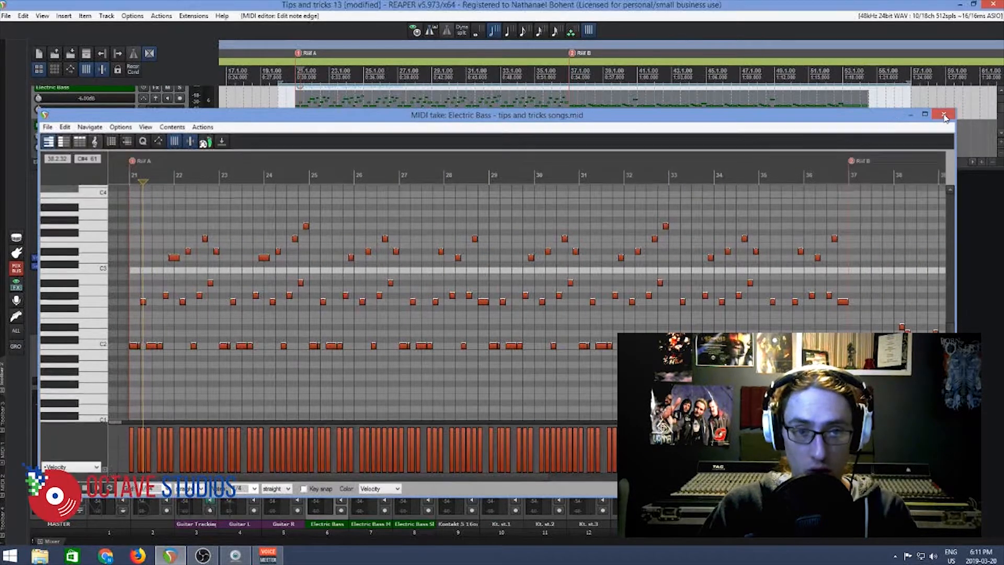
left_click(944, 114)
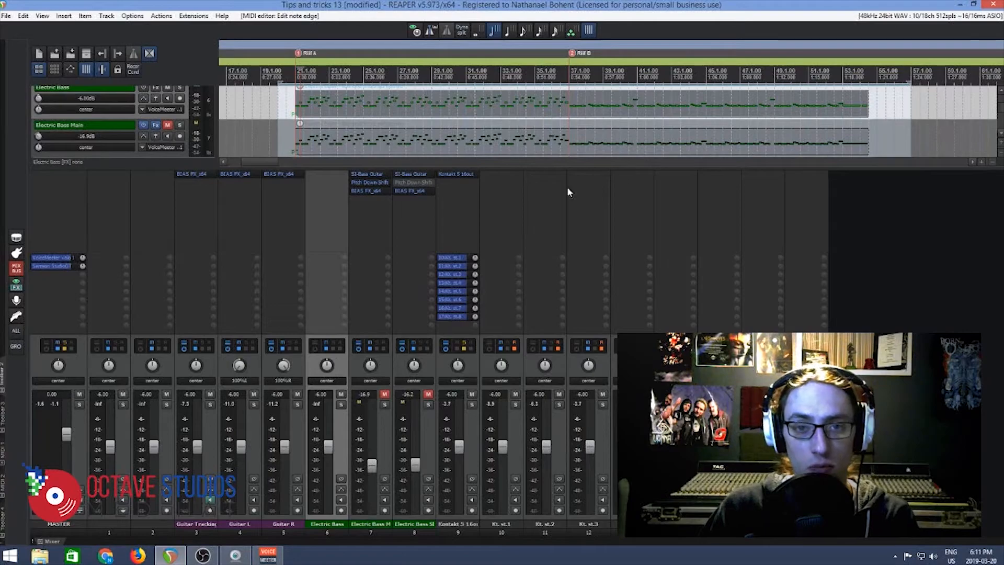
Reopen the Electric Bass item, move the two low-velocity notes in Riff B up to C5, and close the editor.
double_click(535, 112)
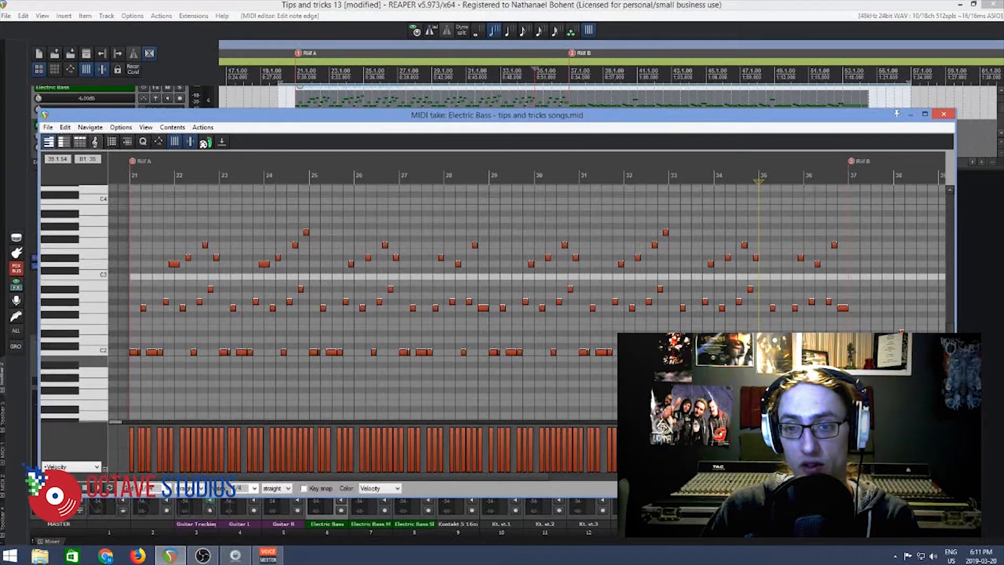
left_click_drag(950, 356, 950, 196)
scroll(722, 267, "down", 5)
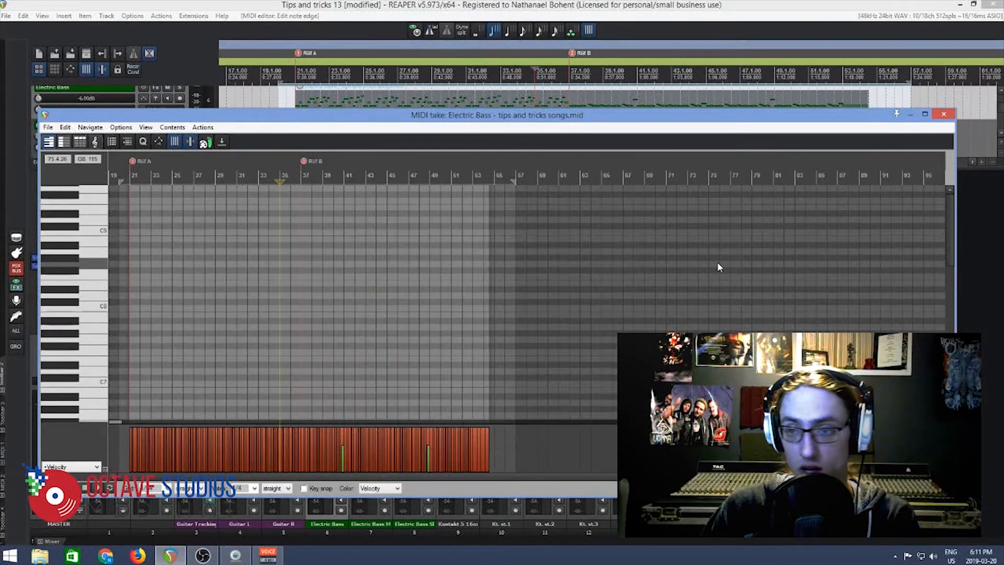
left_click_drag(950, 242, 951, 349)
left_click_drag(579, 284, 396, 383)
left_click_drag(413, 347, 412, 199)
scroll(493, 251, "up", 5)
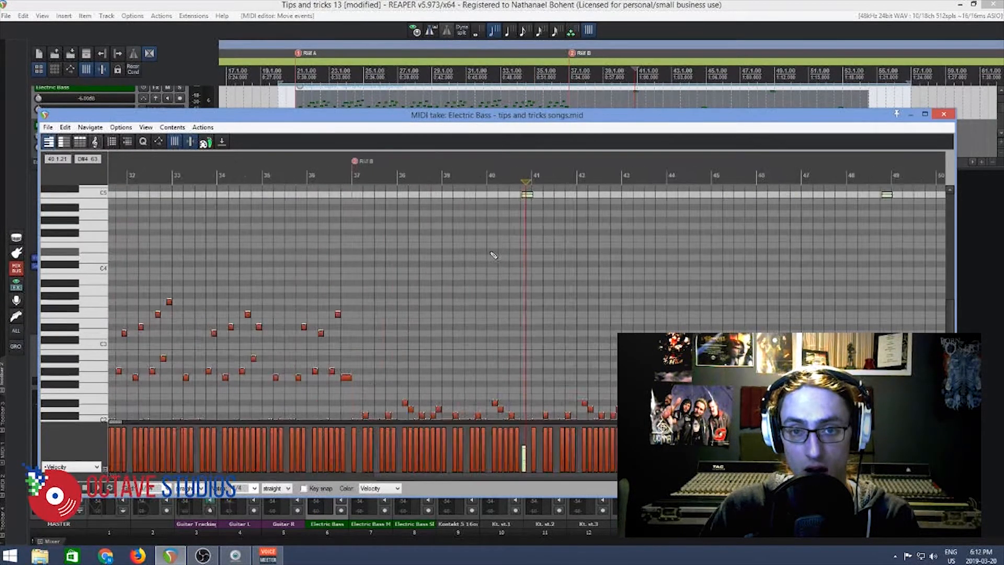
left_click_drag(529, 197, 527, 198)
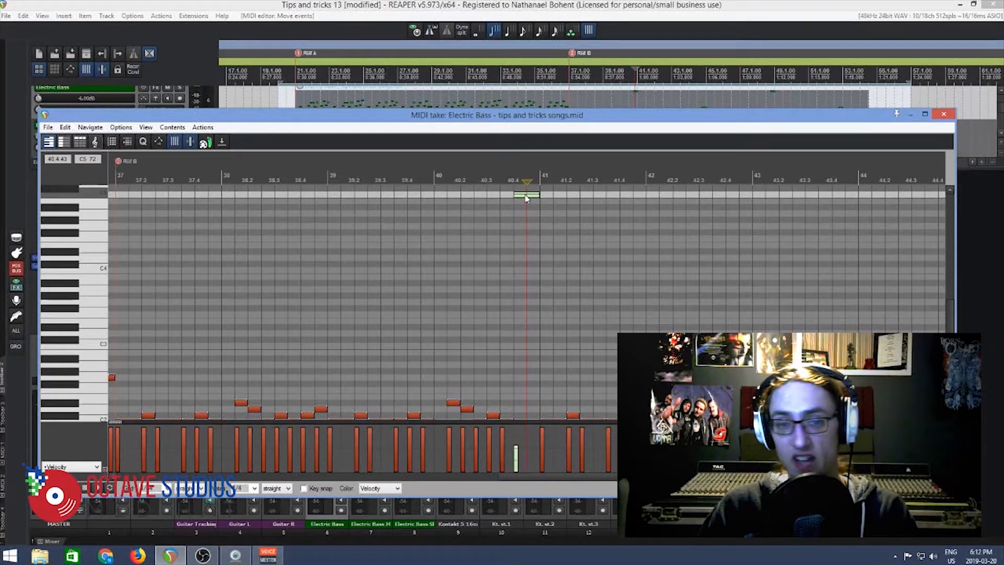
left_click(944, 114)
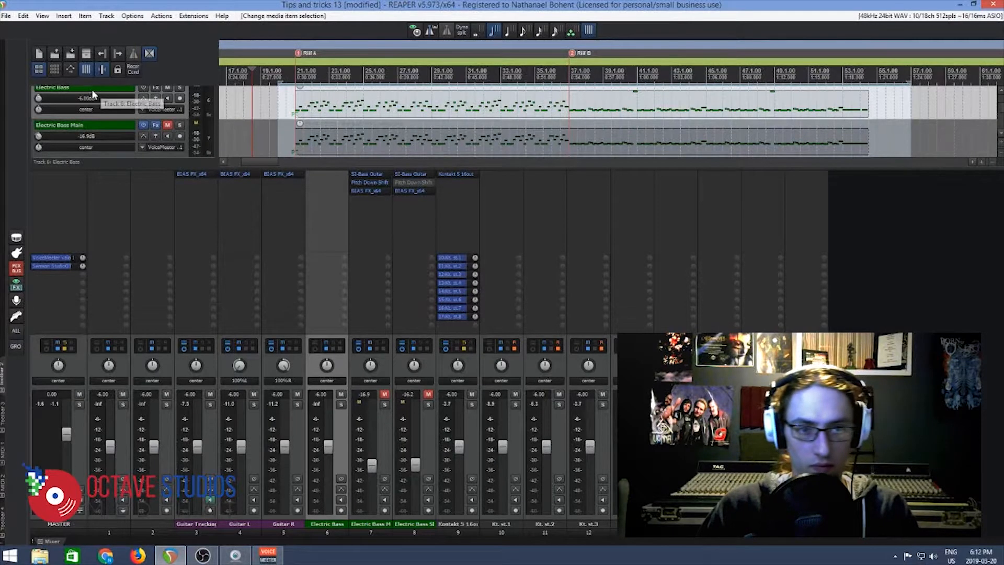
Duplicate the Electric Bass track and delete the two C5 notes from the original track's item.
key("ctrl+shift+d")
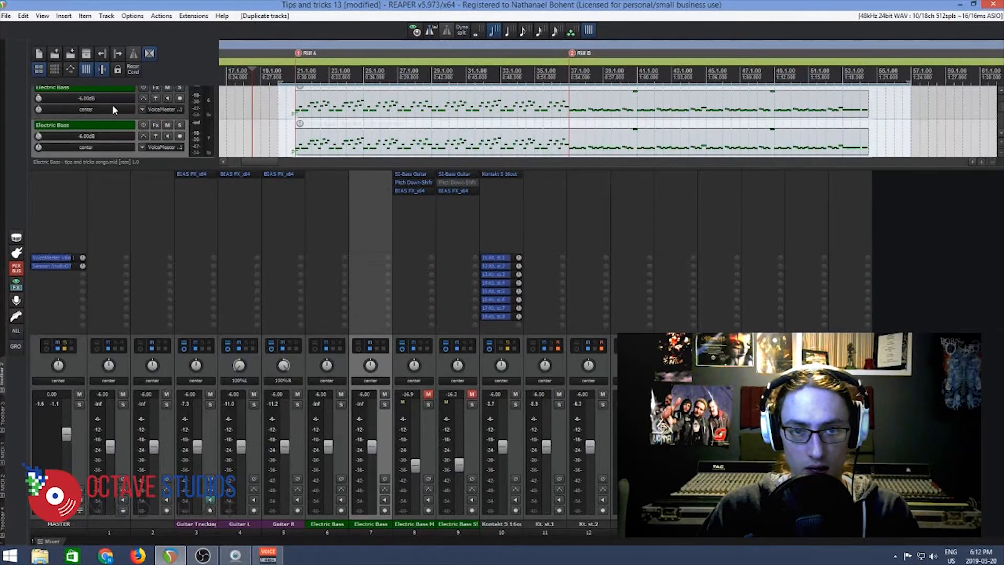
double_click(429, 124)
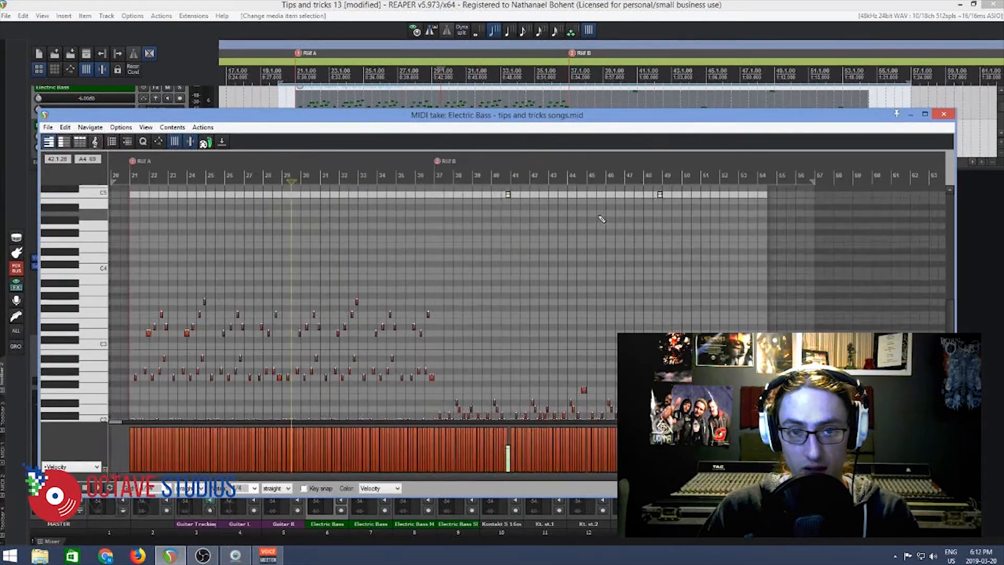
scroll(600, 217, "down", 1)
left_click_drag(586, 209, 381, 188)
key("Delete")
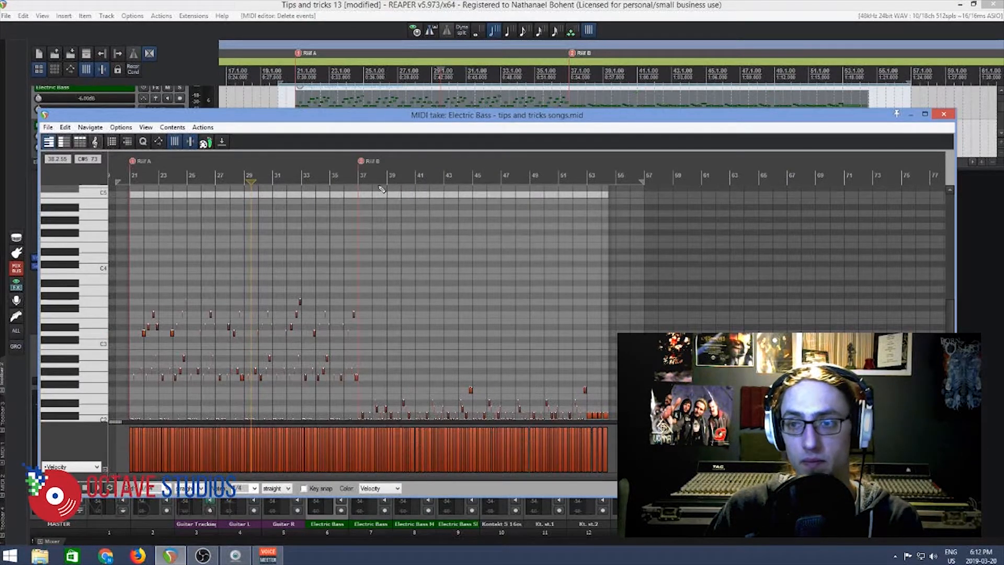
left_click(943, 114)
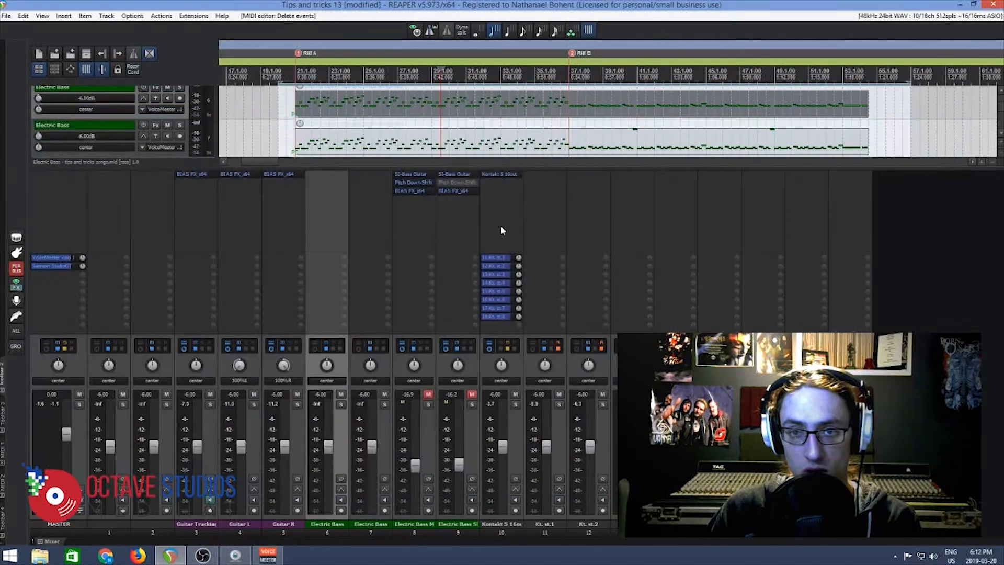
Delete all bass-line notes from the duplicated Electric Bass item, keeping only the two C5 notes.
double_click(522, 144)
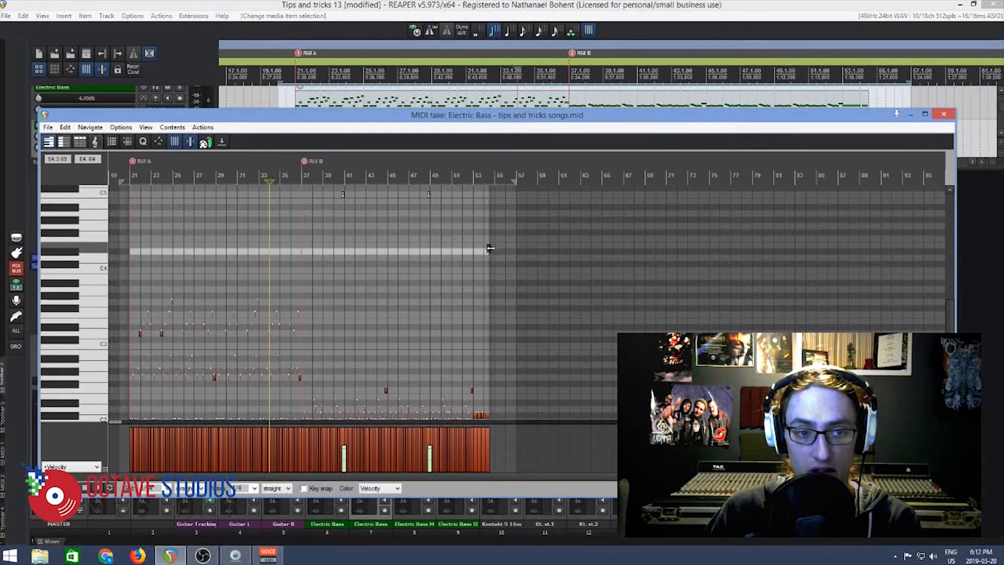
scroll(490, 247, "down", 5)
key("ctrl+a")
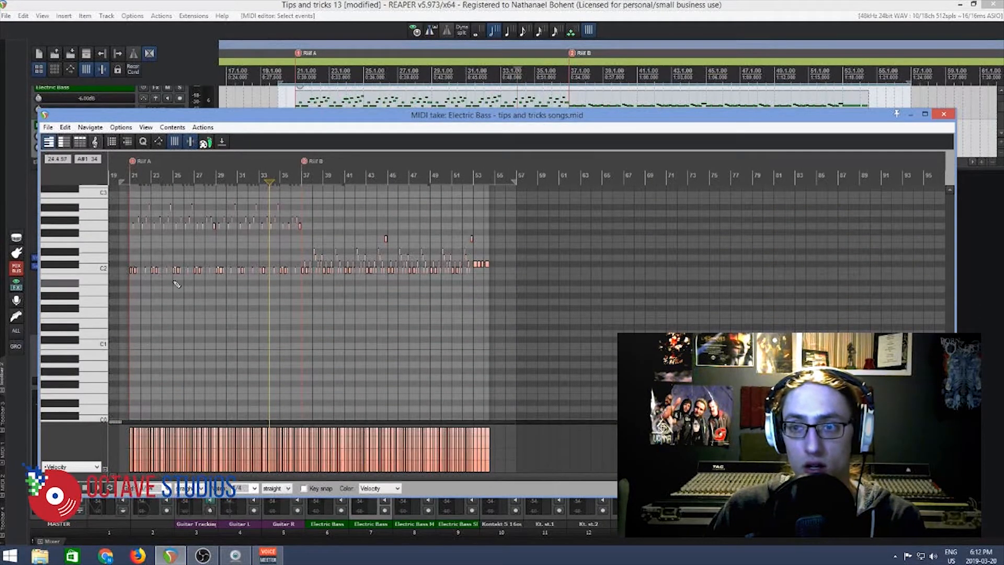
key("Delete")
left_click(943, 114)
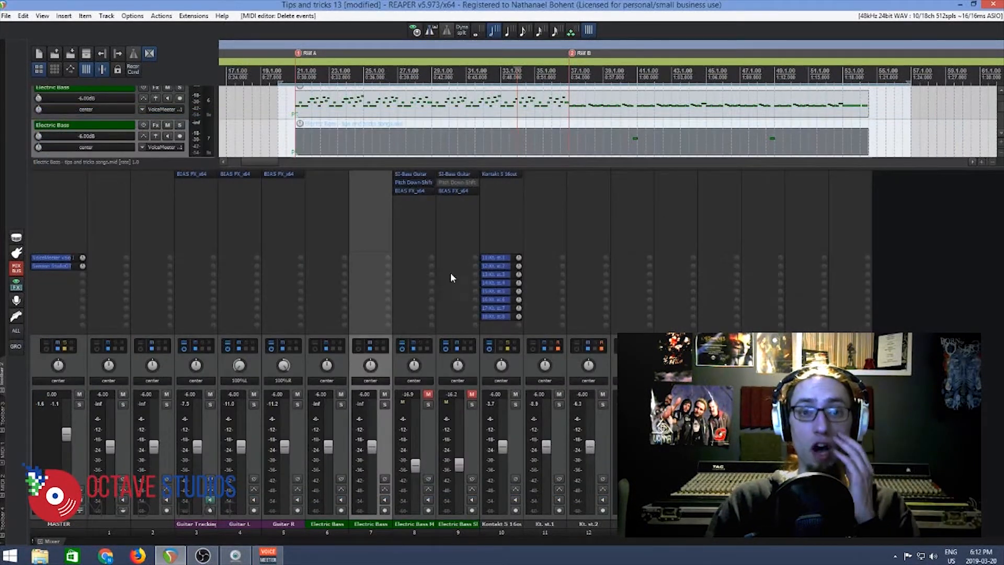
Copy SI-Bass Guitar and Pitch Down-Shifter 2 from Electric Bass Main to the original Electric Bass track, and open the pitch shifter's settings.
left_click(439, 115)
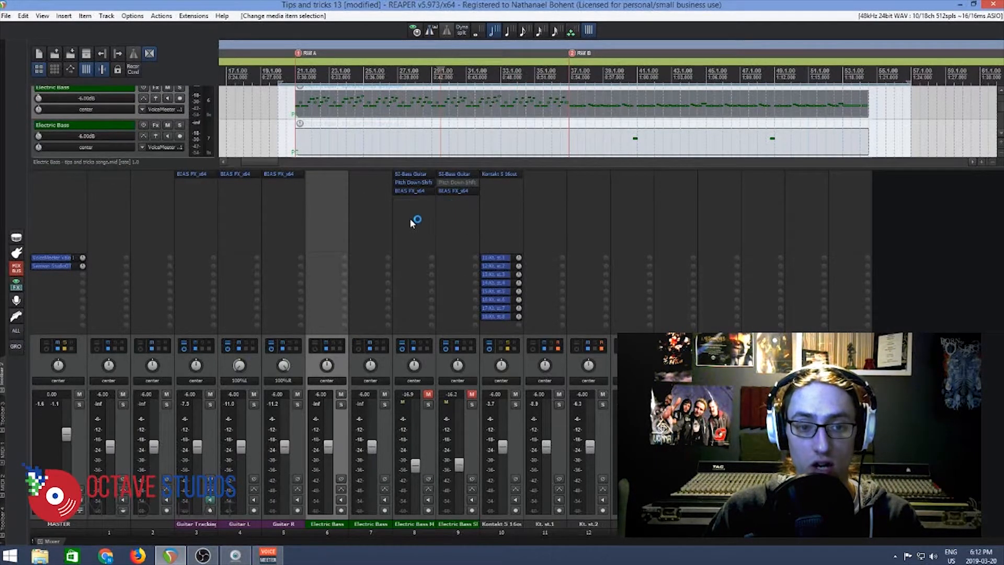
left_click_drag(346, 194, 346, 194)
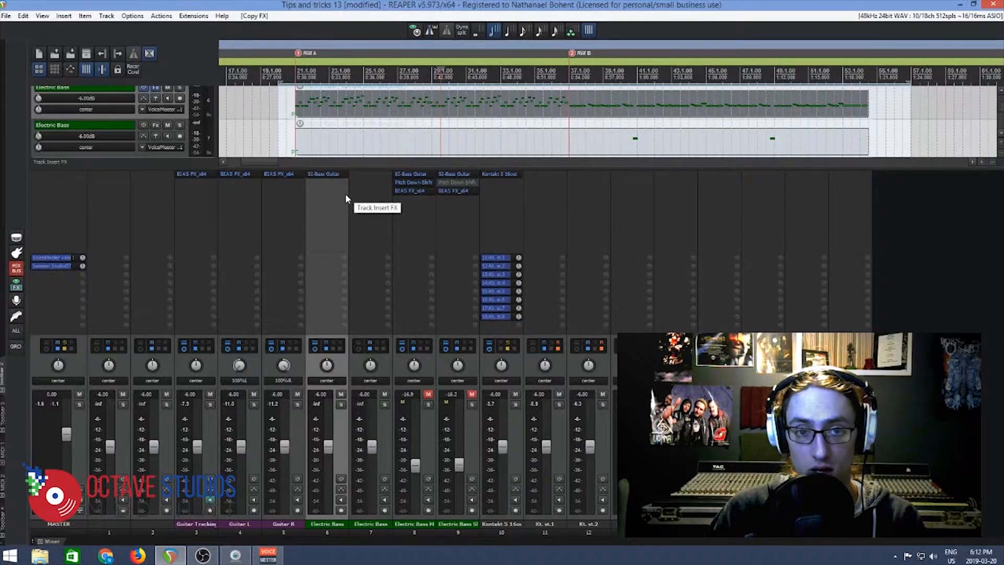
left_click_drag(425, 184, 330, 195)
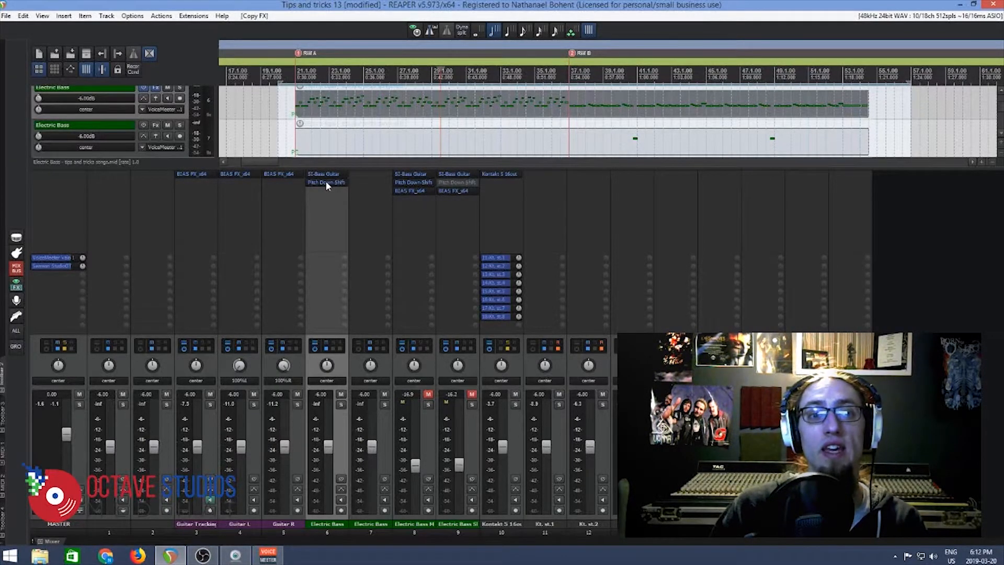
left_click(325, 181)
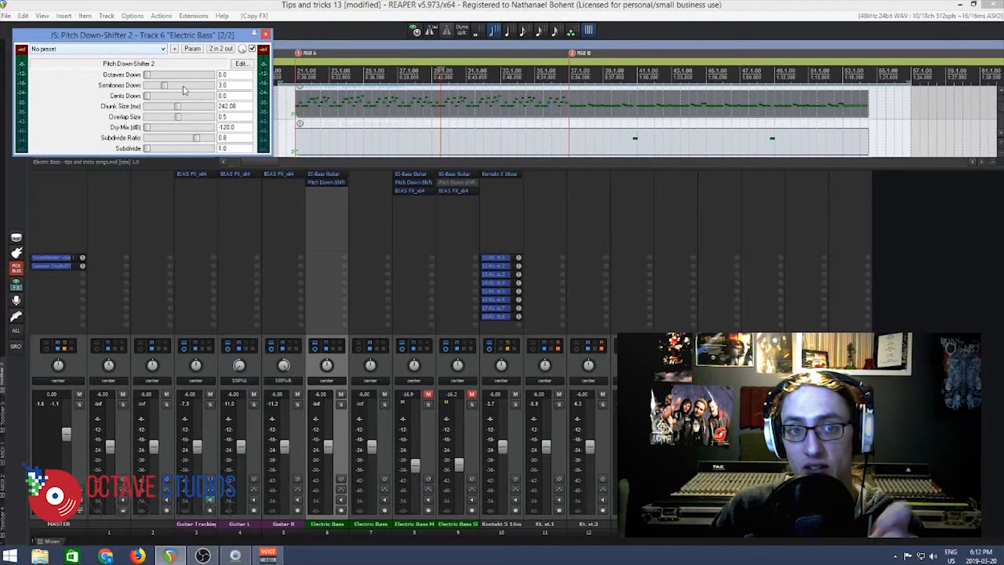
Play the soloed Electric Bass track, comparing Pitch Down-Shifter 2 bypassed and active, and leave the effect enabled.
left_click(265, 35)
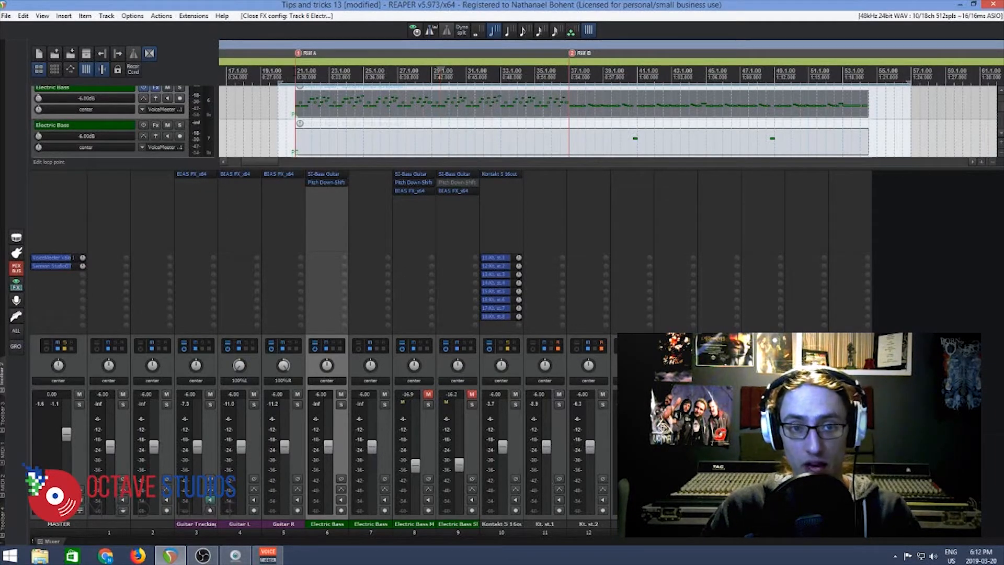
left_click(331, 183, "shift")
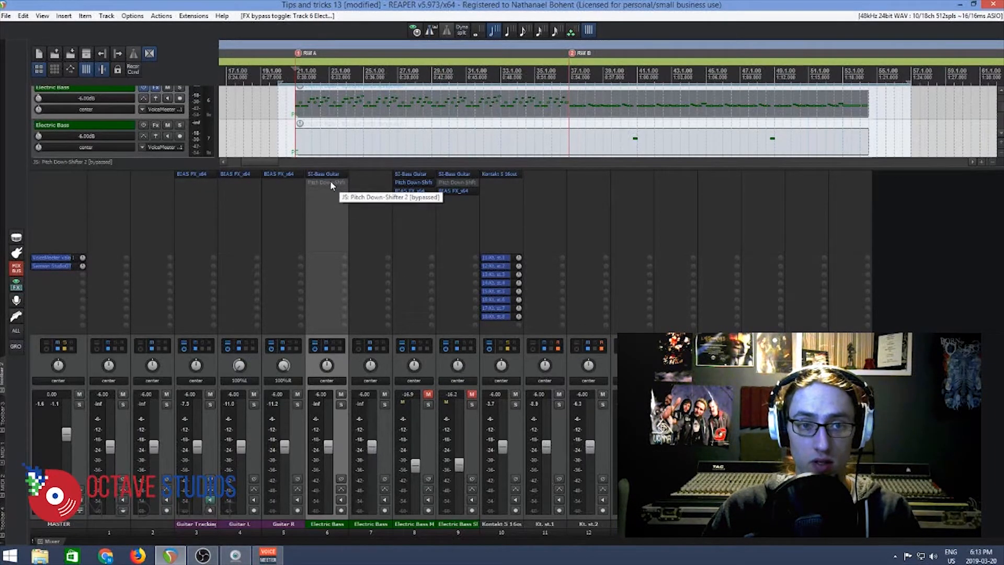
key("space")
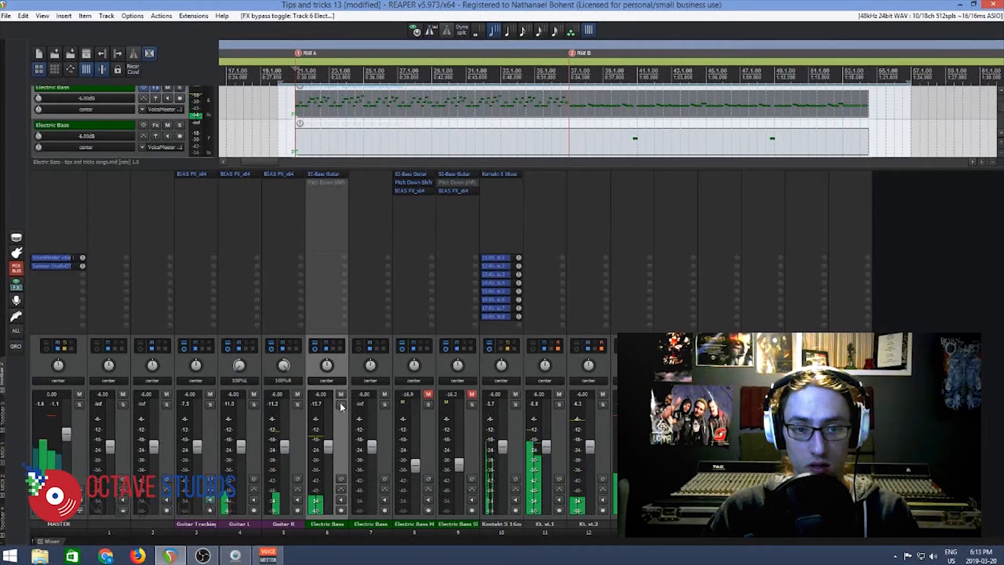
left_click(341, 404)
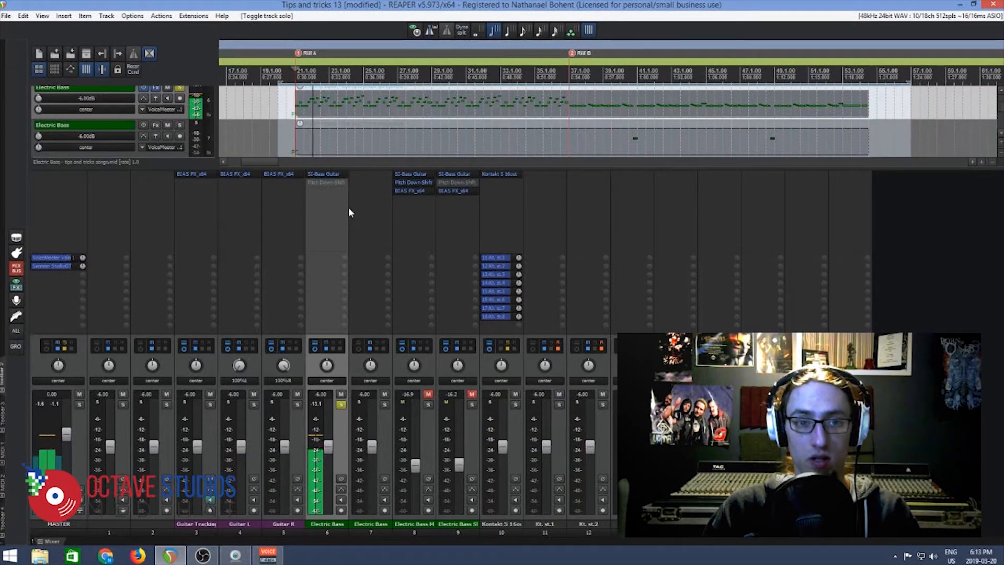
left_click(335, 183, "shift")
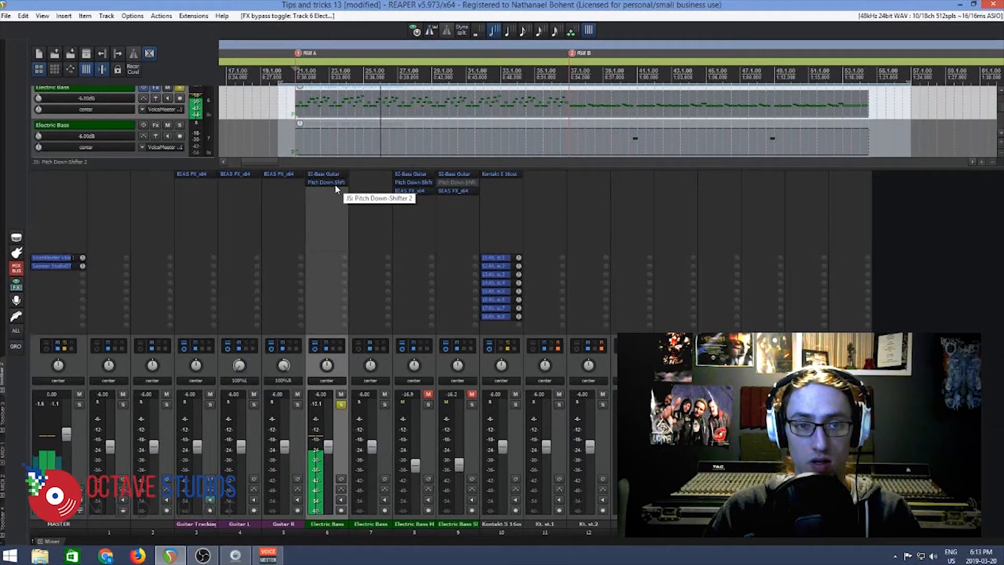
left_click(335, 184, "shift")
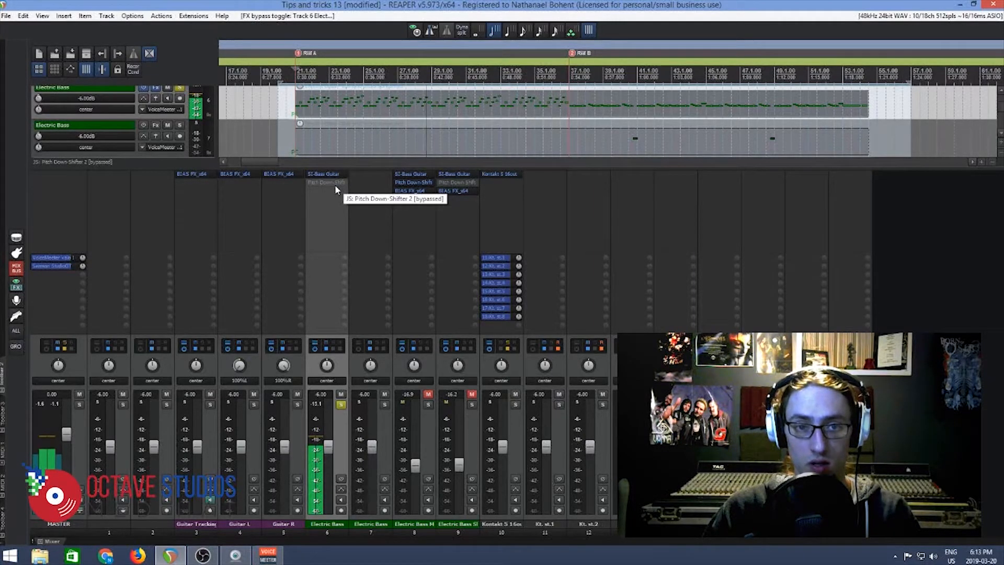
left_click(335, 184, "shift")
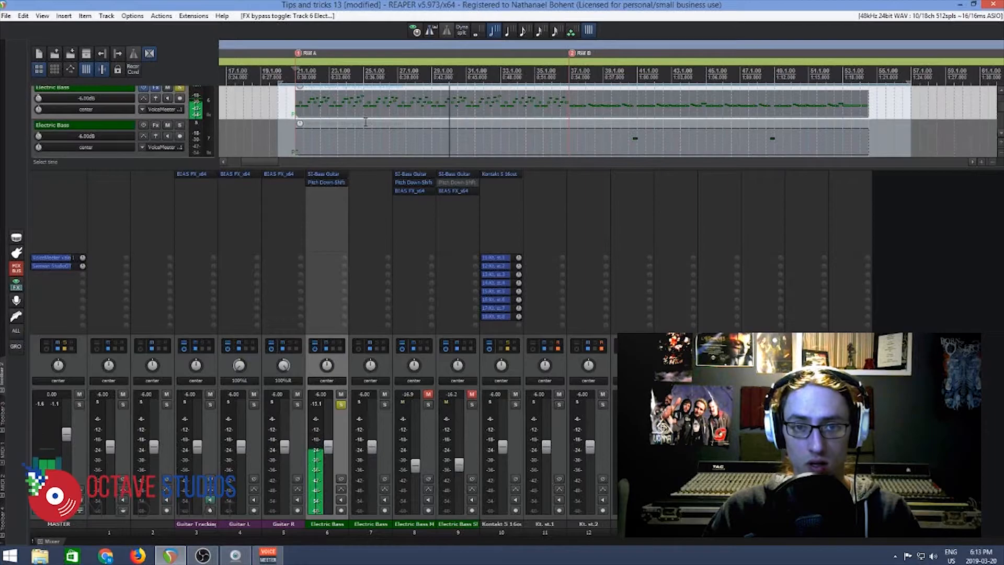
key("space")
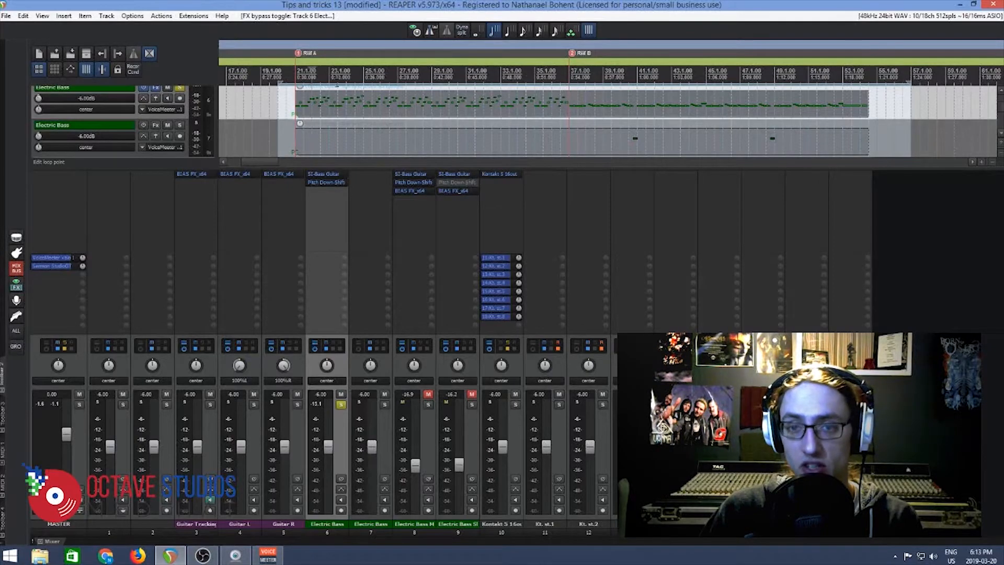
Open the original Electric Bass item in the MIDI editor and lengthen the short note just before bar 26 to about double.
scroll(579, 141, "up", 3)
scroll(579, 141, "down", 5)
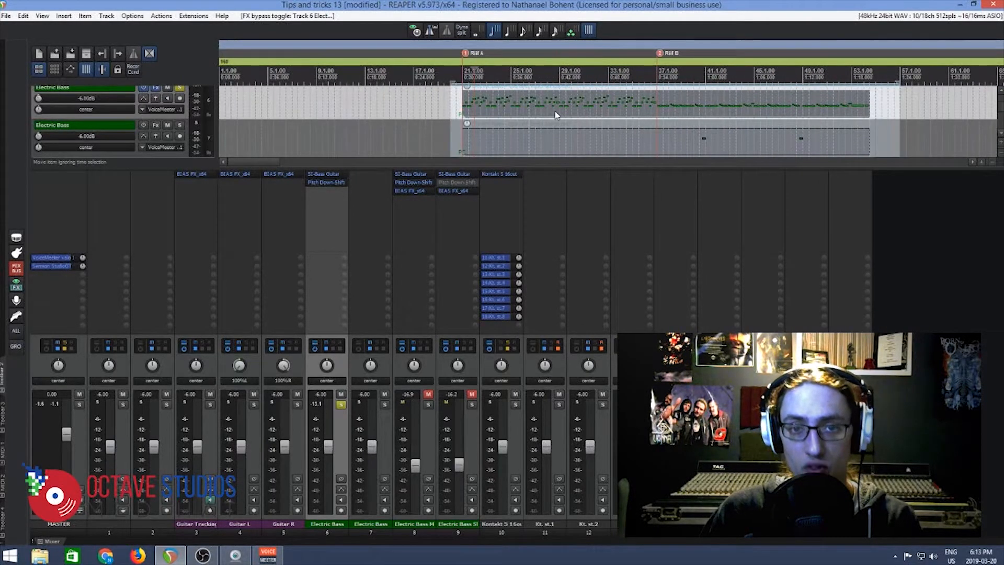
double_click(486, 115)
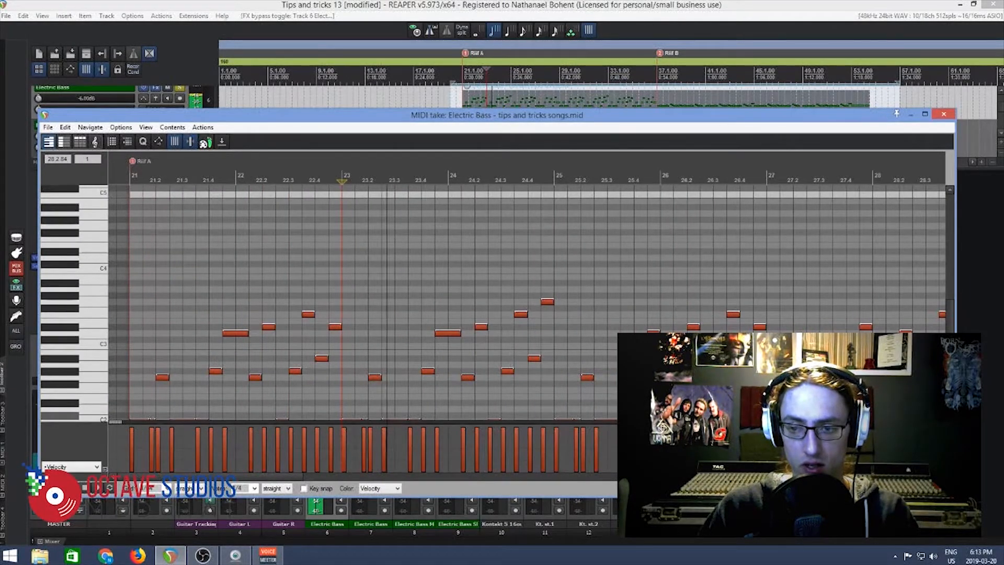
left_click(923, 477)
left_click(922, 477)
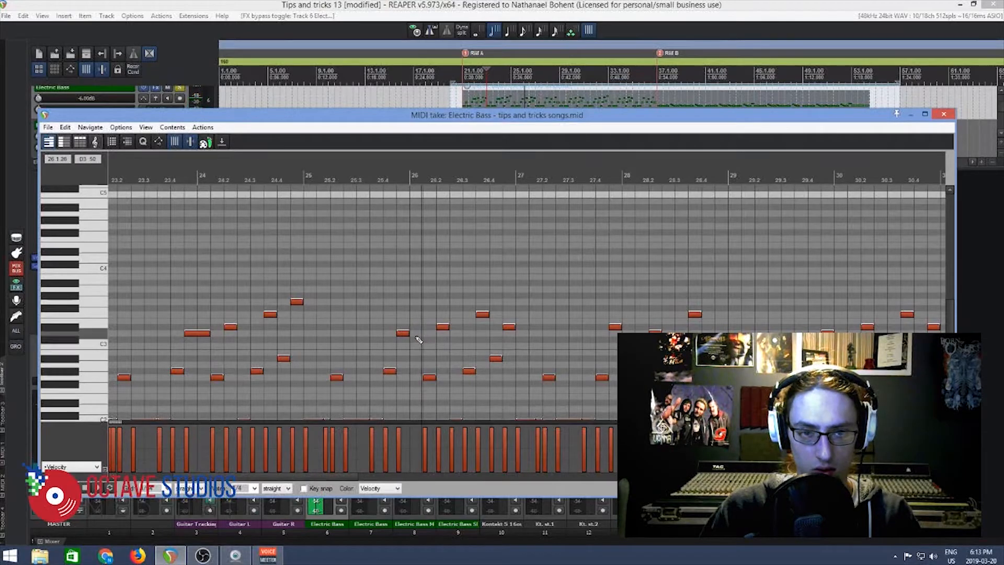
left_click_drag(407, 334, 424, 337)
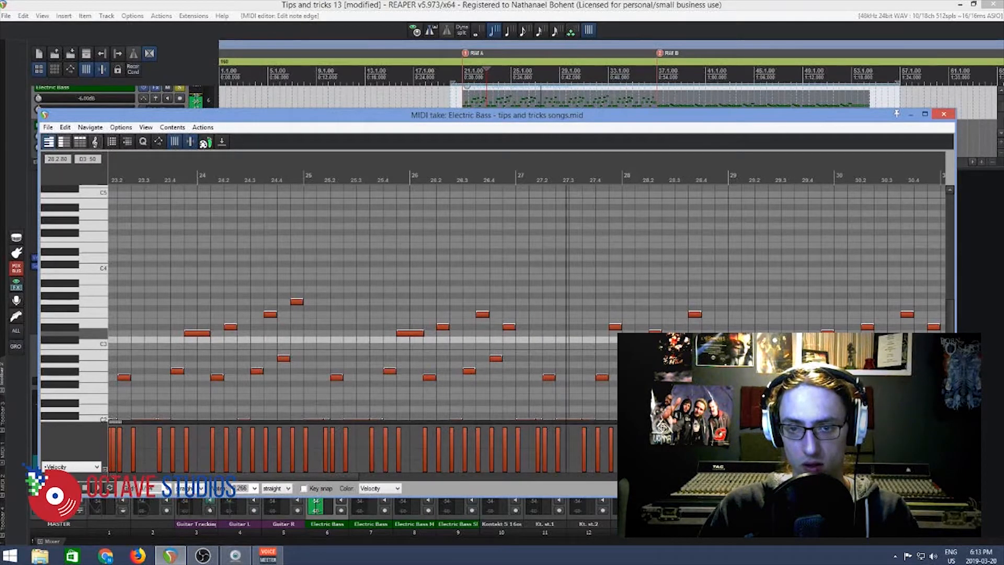
Select the remaining short notes leading into every second bar from bar 28 to 36 of Riff A and lengthen them together.
left_click(615, 328)
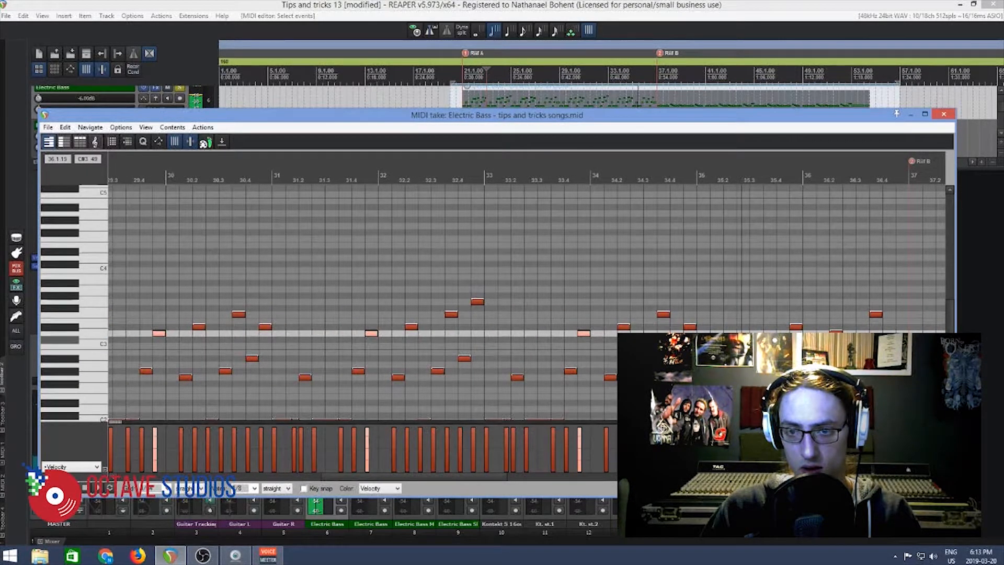
left_click_drag(795, 330, 812, 329)
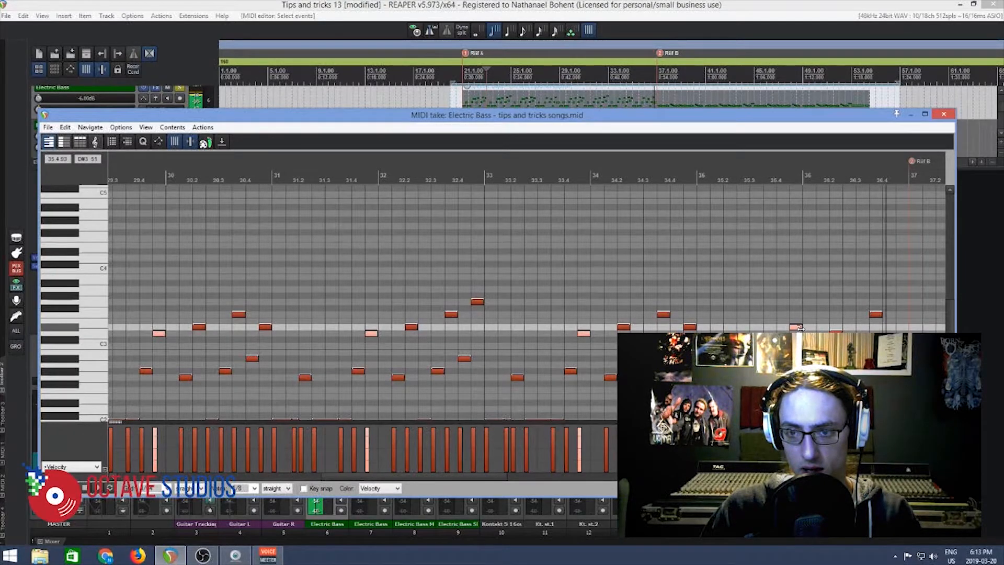
scroll(784, 313, "down", 3)
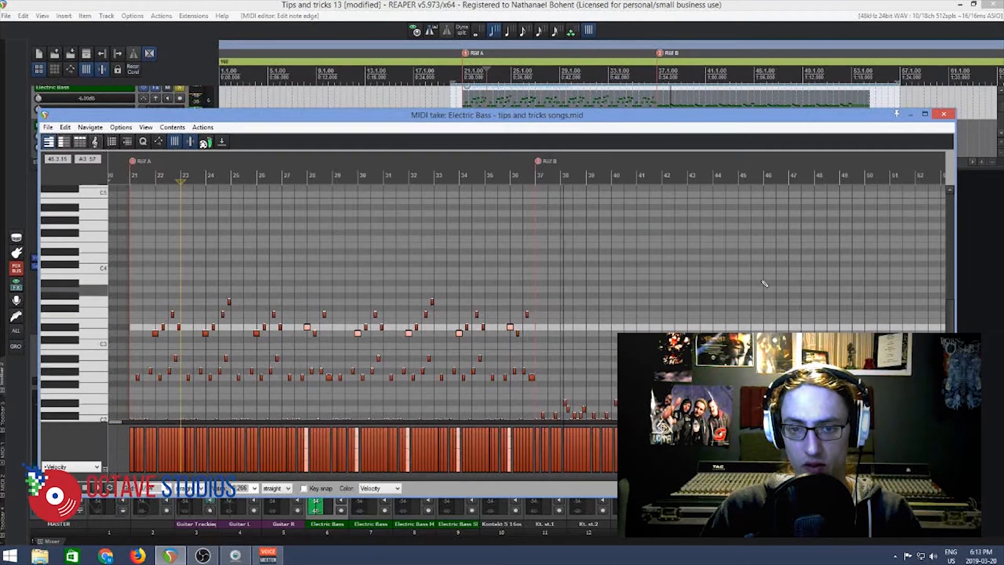
Select the last C2 note of every second bar in Riff B, starting at bar 37, and lengthen them all together to about a quarter note.
left_click(542, 176)
scroll(560, 208, "up", 3)
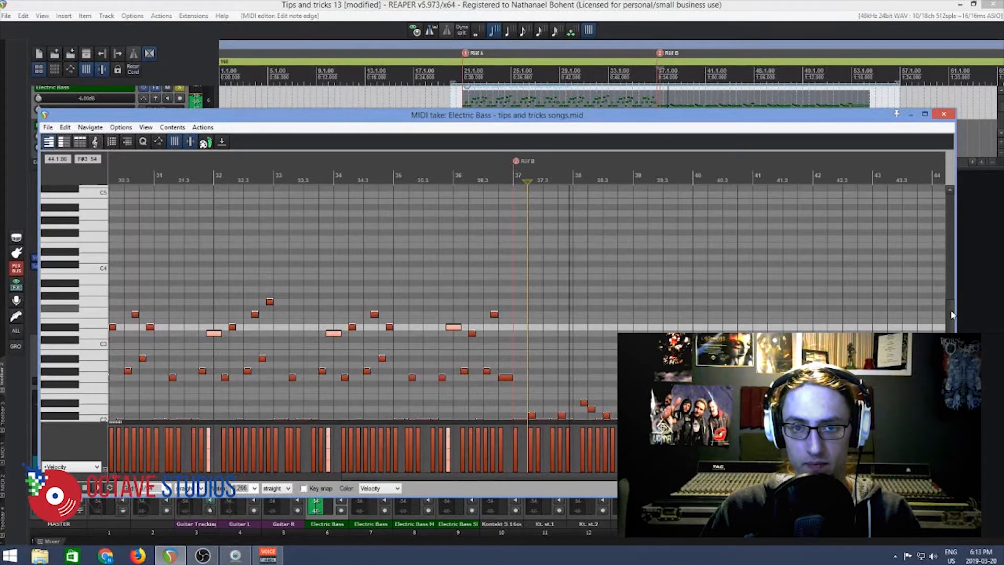
left_click_drag(951, 309, 951, 357)
left_click(507, 171)
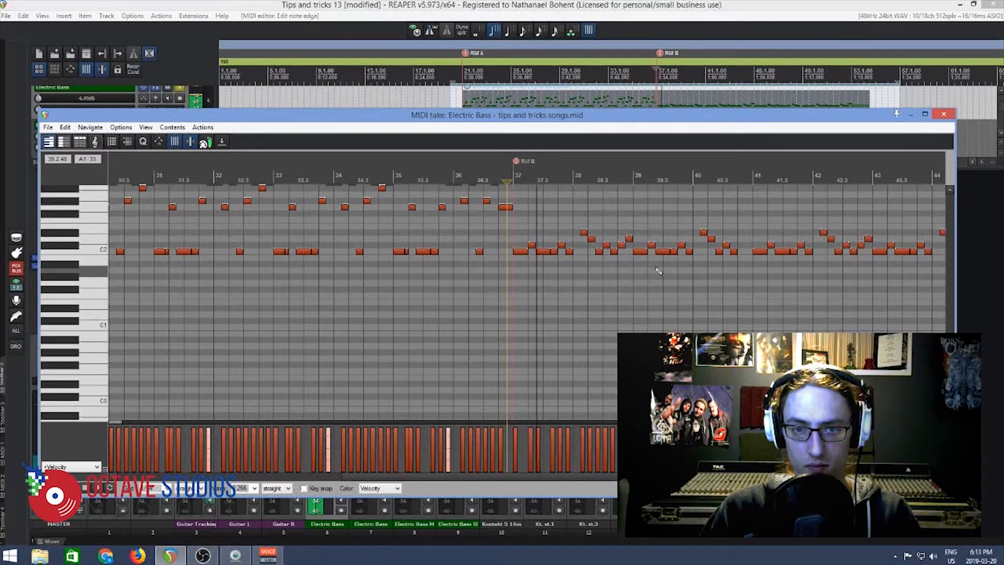
left_click(569, 251)
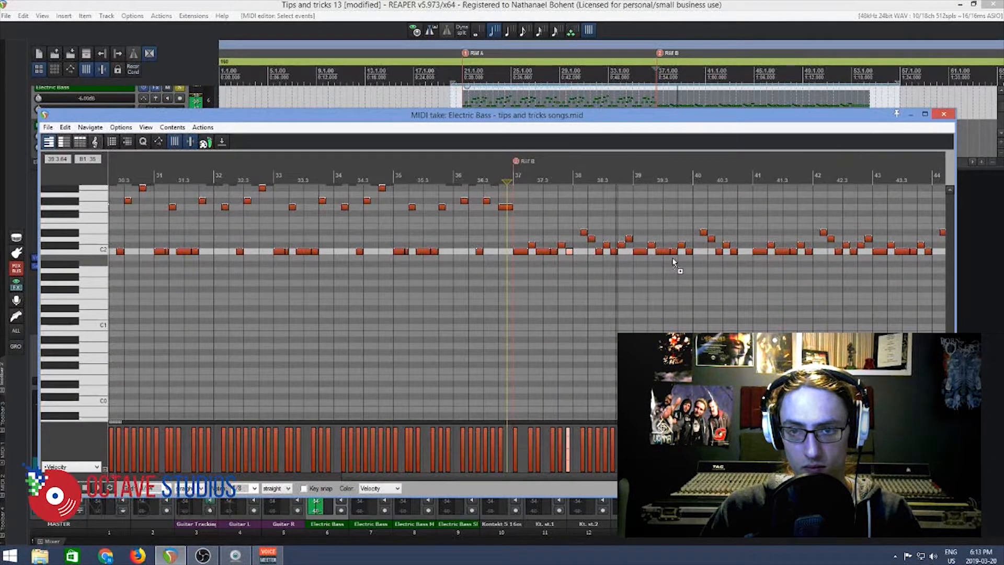
left_click(689, 251, "ctrl")
left_click(809, 251, "ctrl")
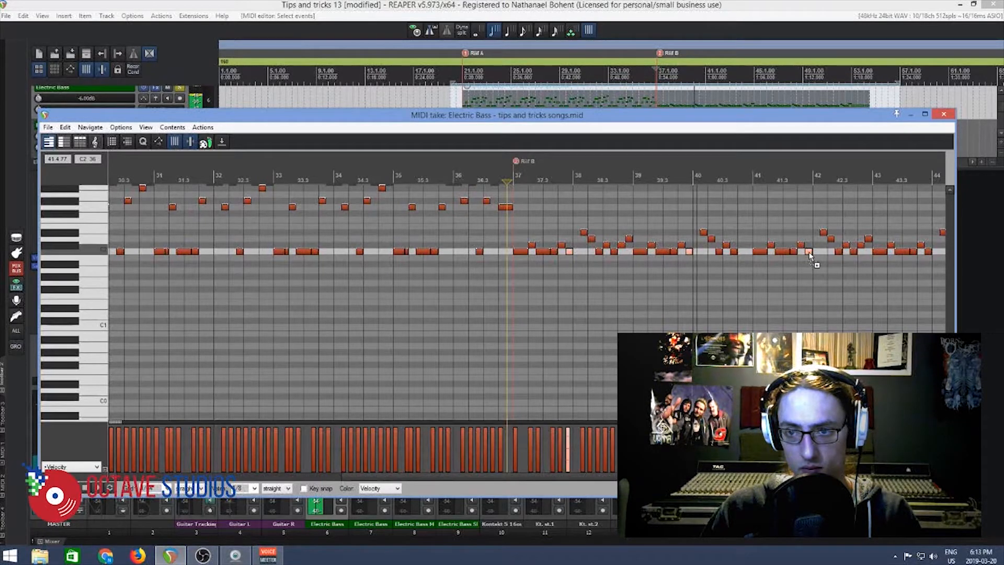
left_click(928, 251, "ctrl")
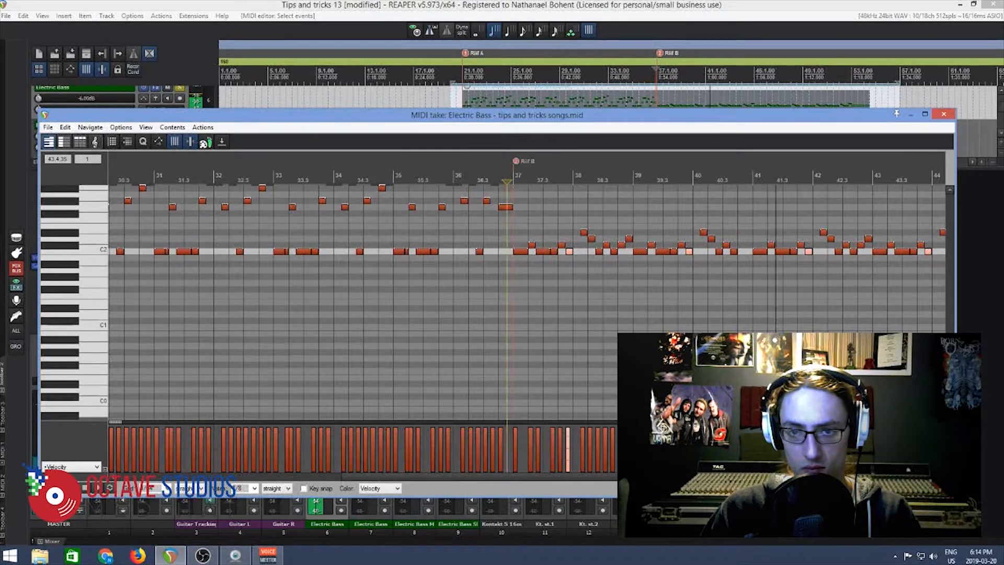
left_click(639, 251, "ctrl")
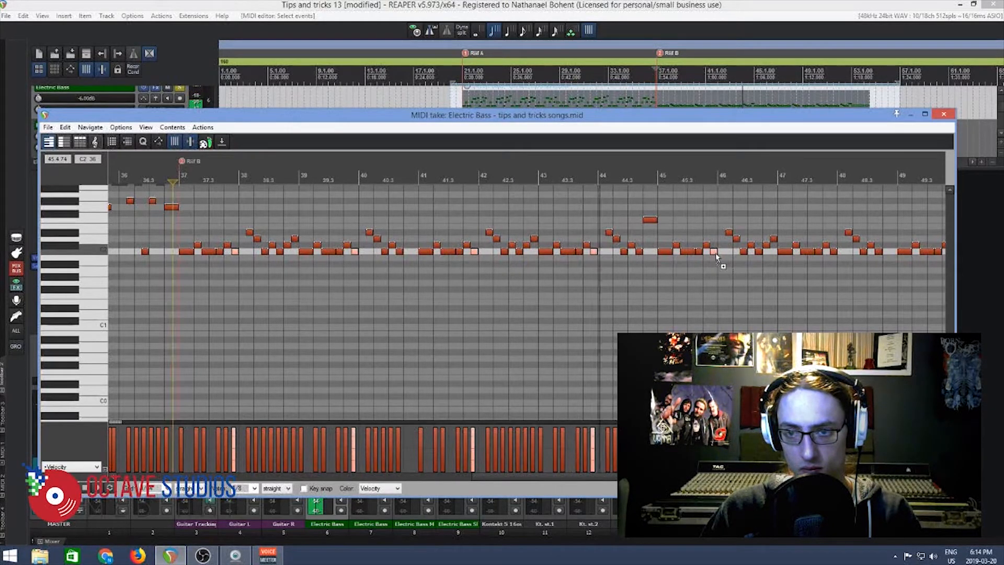
left_click(834, 252, "ctrl")
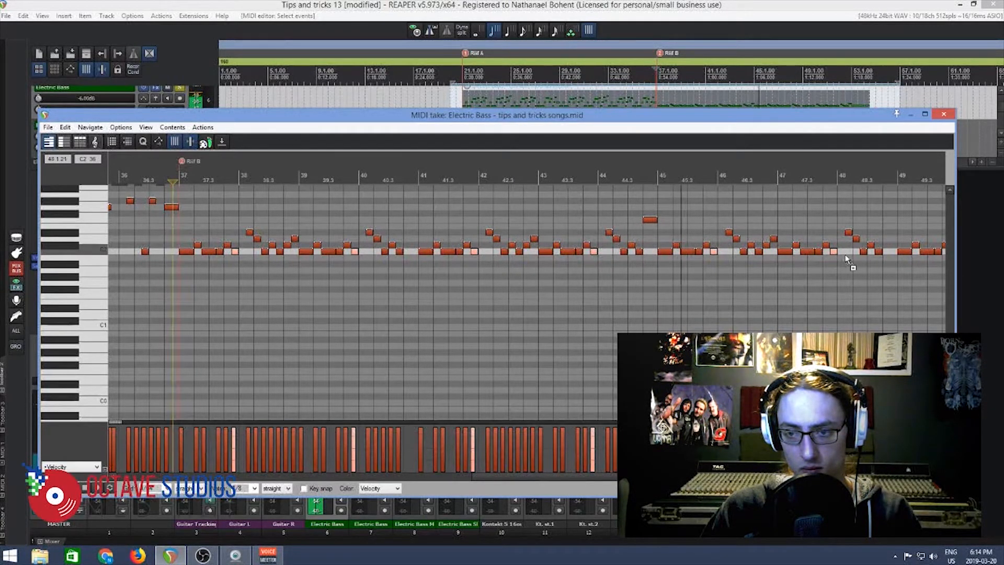
left_click(922, 476)
left_click(922, 476)
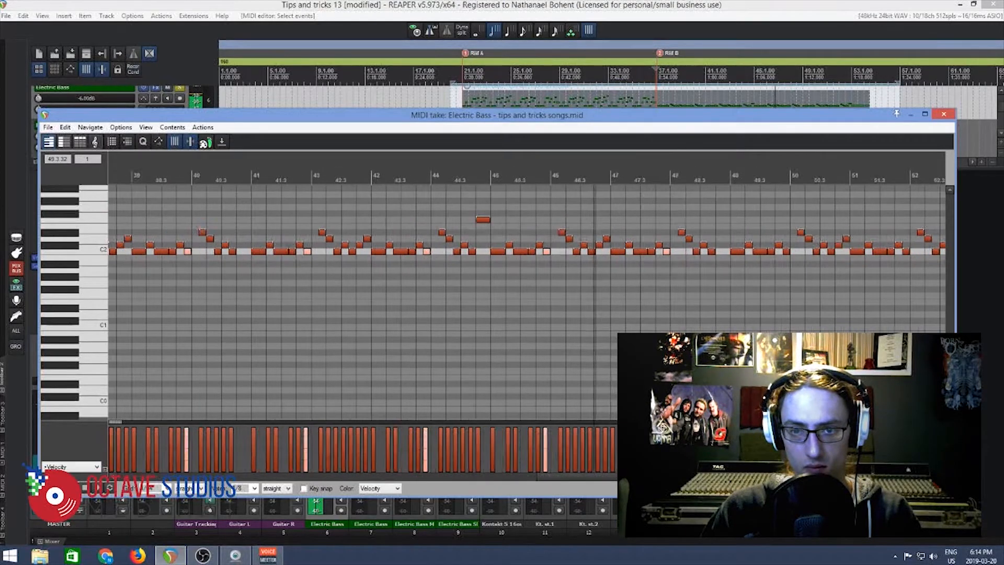
left_click(922, 476)
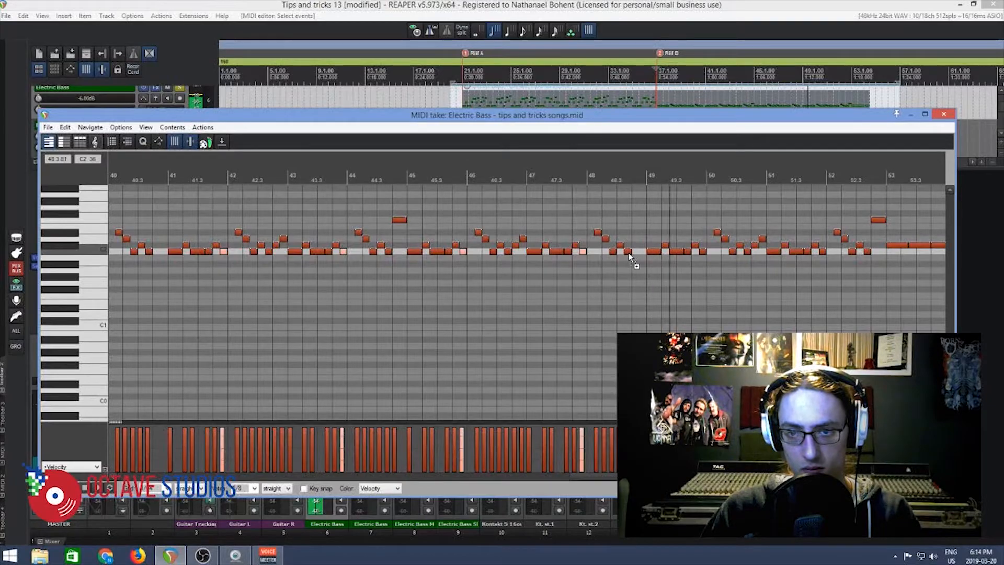
left_click_drag(706, 254, 712, 254)
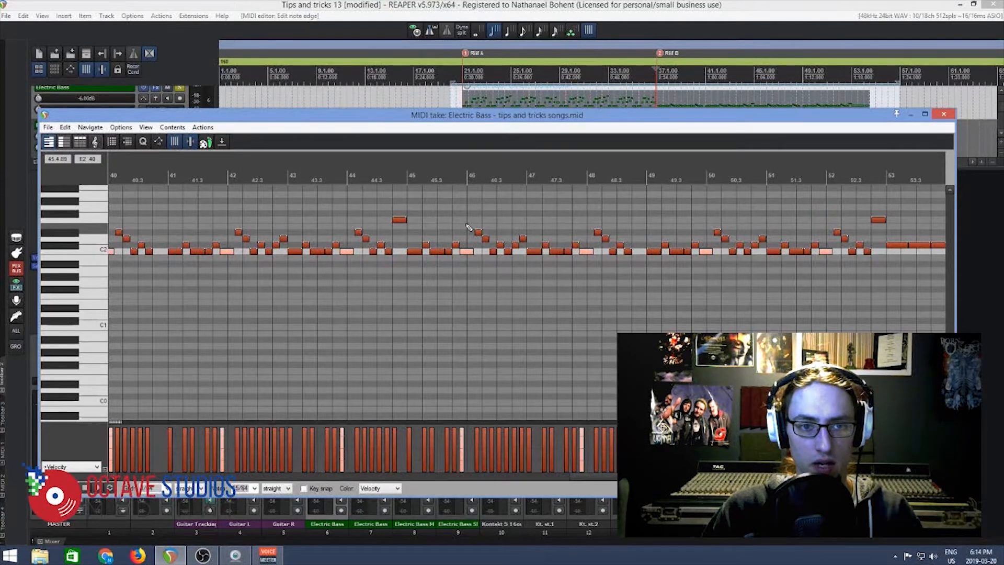
Review the lengthened notes around the start of Riff B during playback and close the MIDI editor.
scroll(519, 243, "down", 5)
scroll(519, 243, "up", 4)
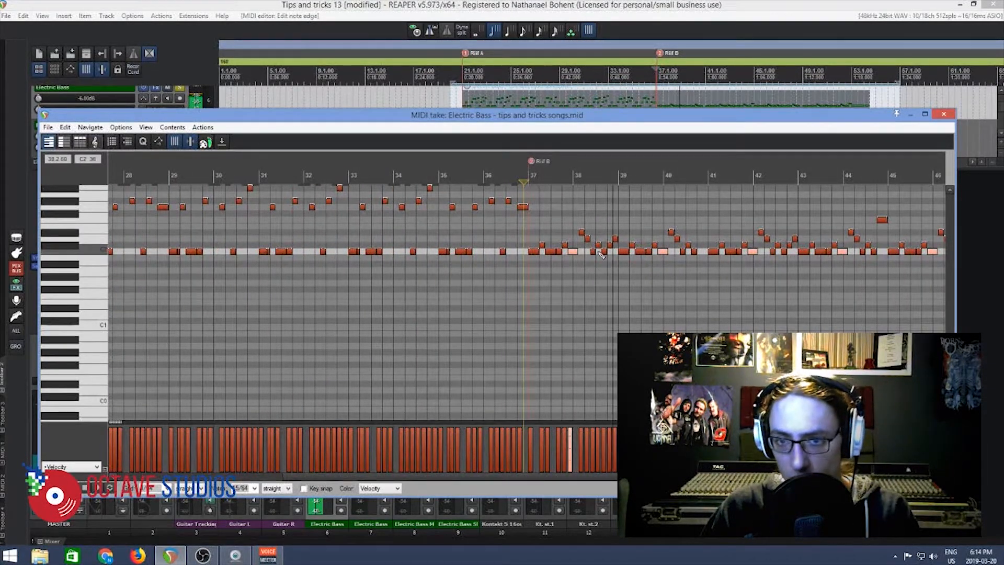
scroll(593, 250, "up", 4)
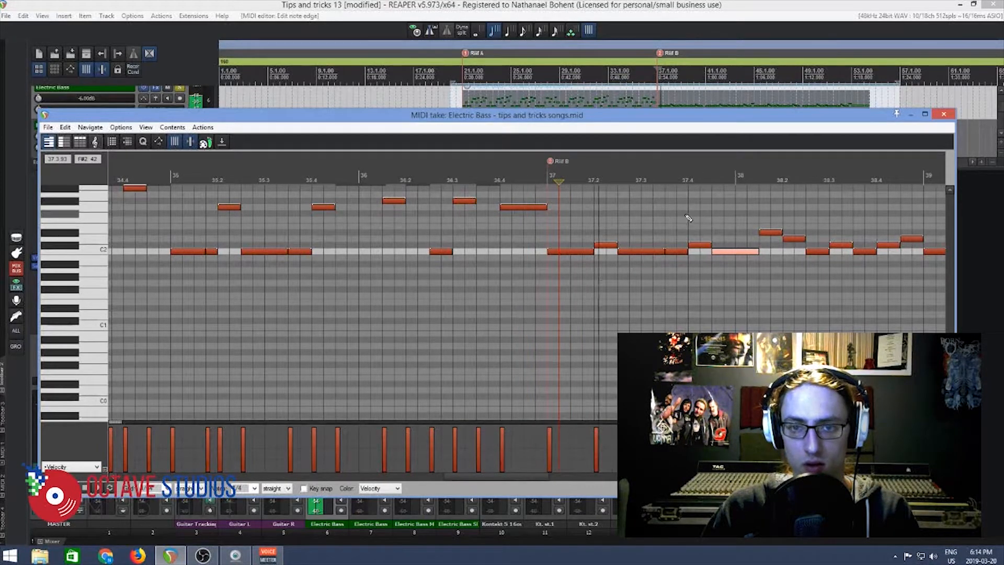
scroll(559, 177, "down", 3)
left_click_drag(552, 119, 598, 142)
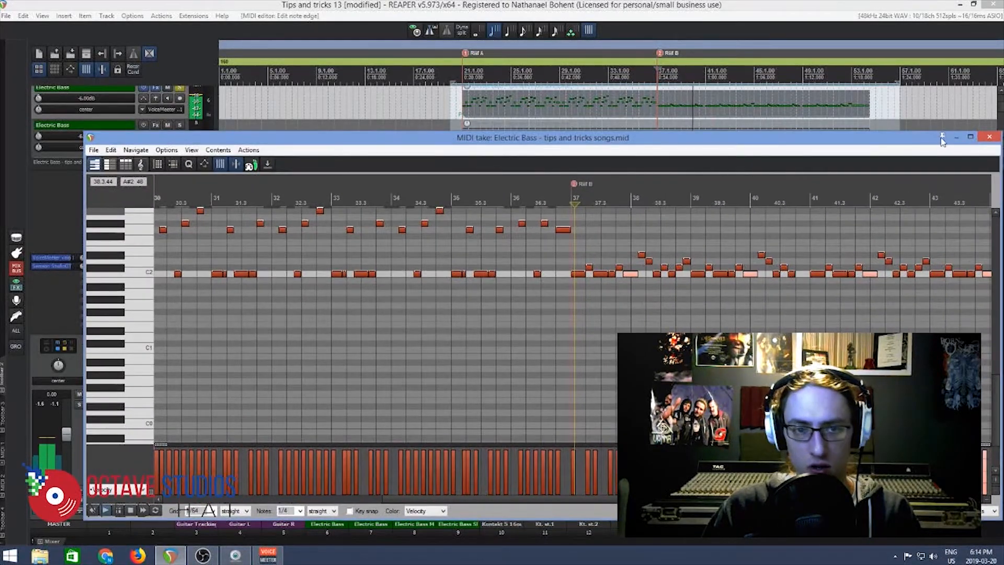
left_click(989, 136)
Copy SI-Bass Guitar to the duplicated Electric Bass track, solo that track as well, and audition both from bar 39.
left_click_drag(339, 180, 368, 180)
left_click(384, 405)
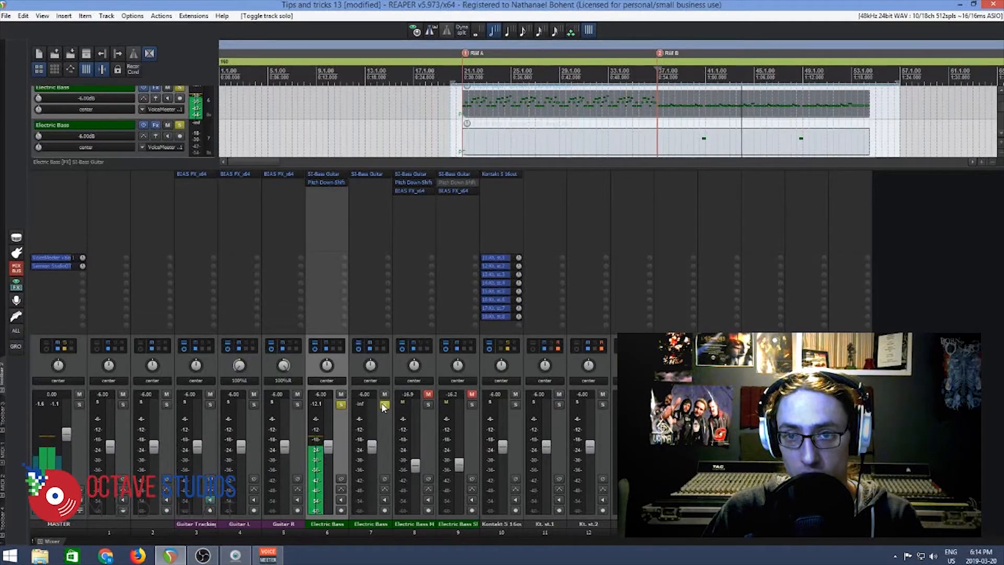
left_click(681, 111)
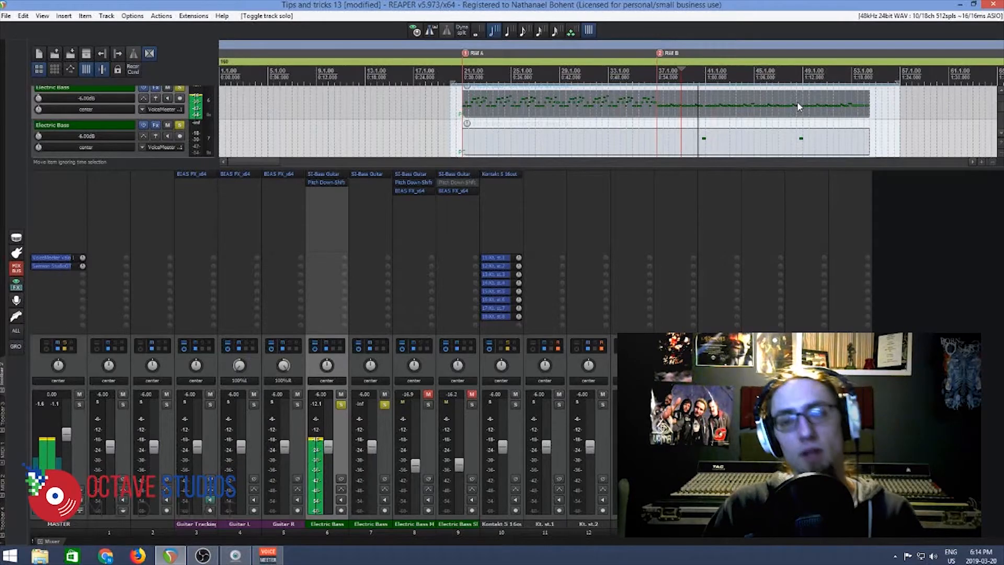
key("space")
mouse_move(515, 349)
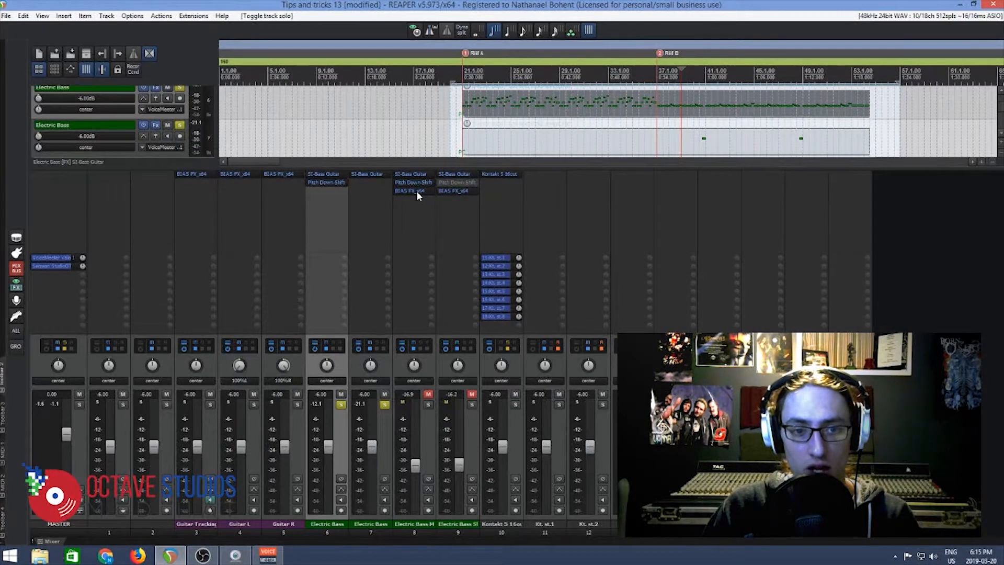
Unsolo and mute both Electric Bass tracks, and unmute Electric Bass Main and Electric Bass Slap.
left_click(384, 405)
left_click(340, 404)
left_click(340, 394)
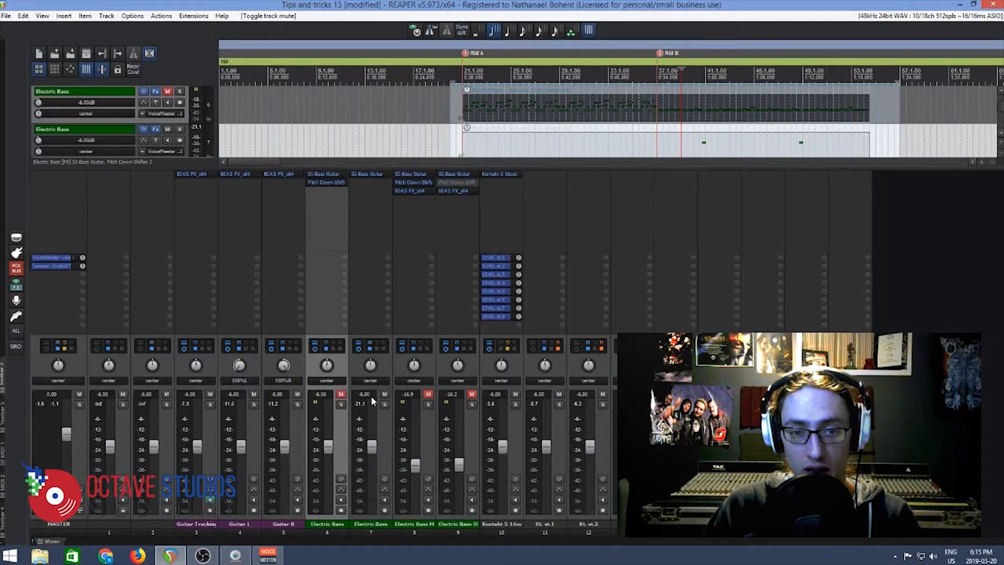
left_click(385, 393)
left_click(430, 396)
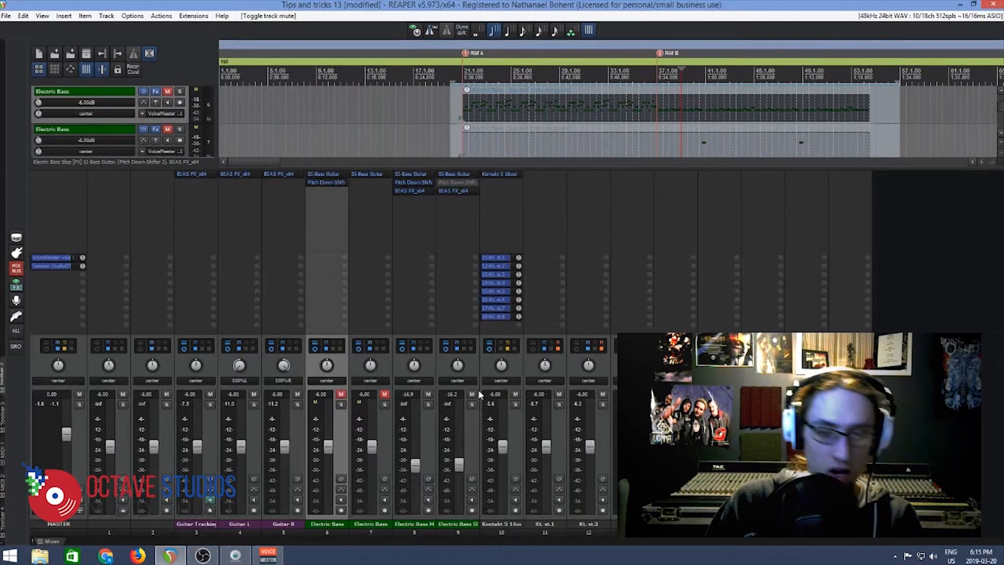
Switch to the window layout with the taller arrange view and transport, showing the guitar and bass tracks.
key("F7")
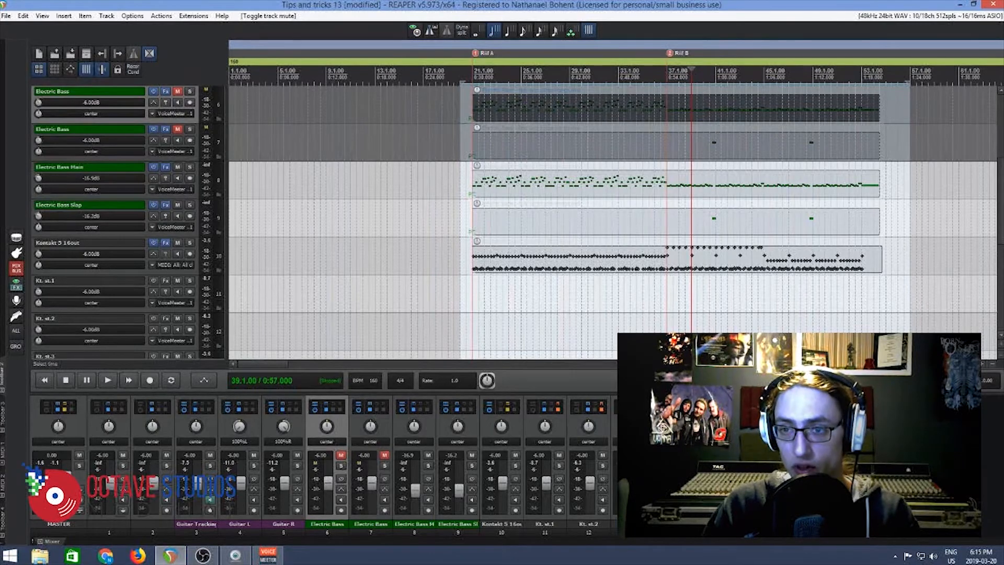
left_click_drag(1001, 234, 1001, 213)
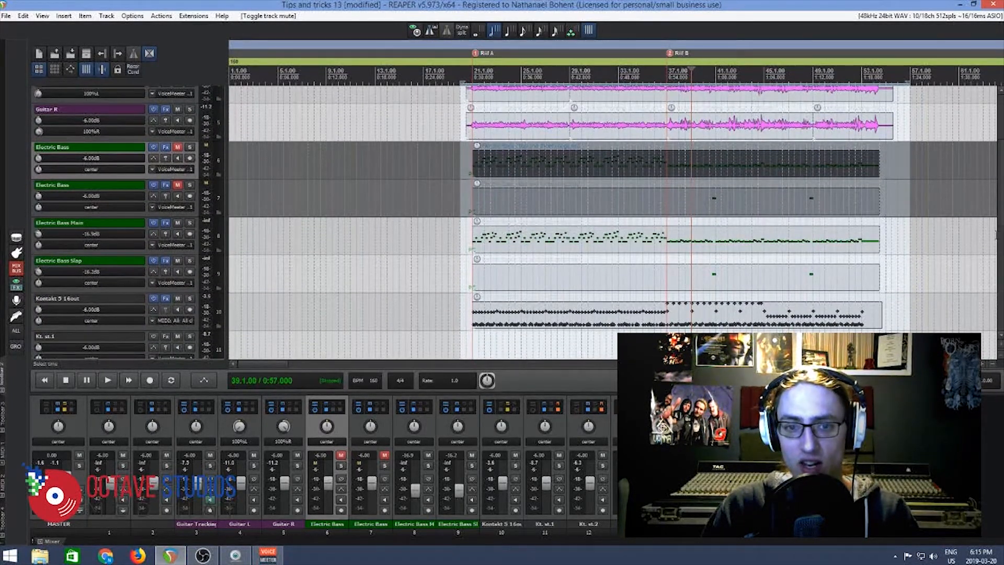
Show the tracks' effect inserts in the mixer, solo Electric Bass Main and Electric Bass Slap, and audition Riff A with the amp sim active.
left_click_drag(1001, 216, 1001, 203)
scroll(777, 265, "down", 2)
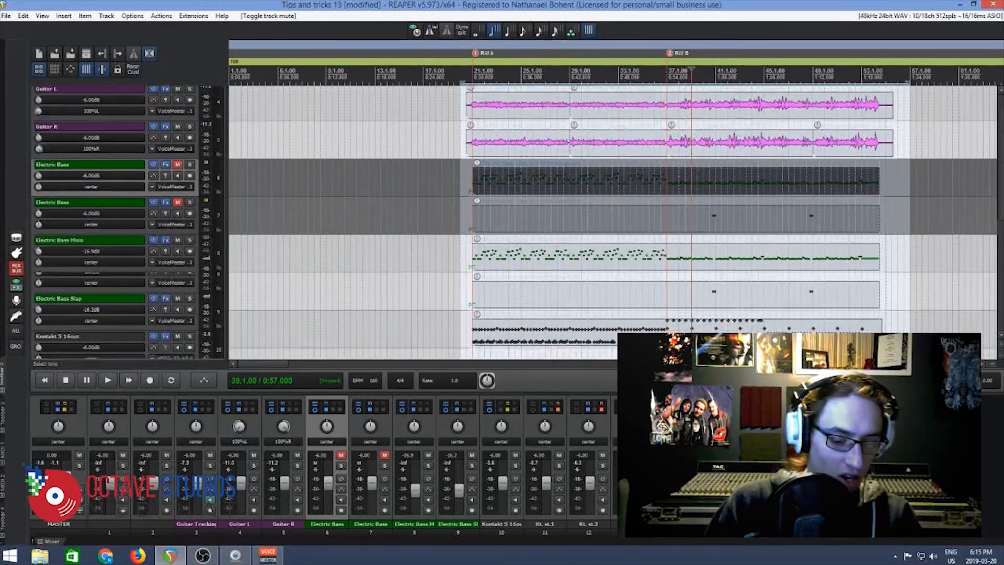
key("F8")
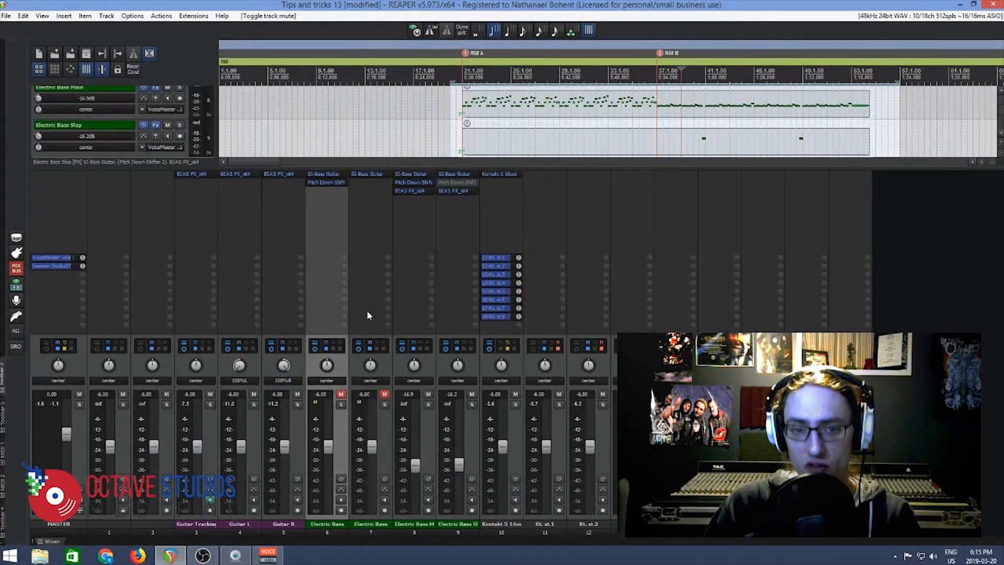
left_click(428, 405)
left_click(472, 405)
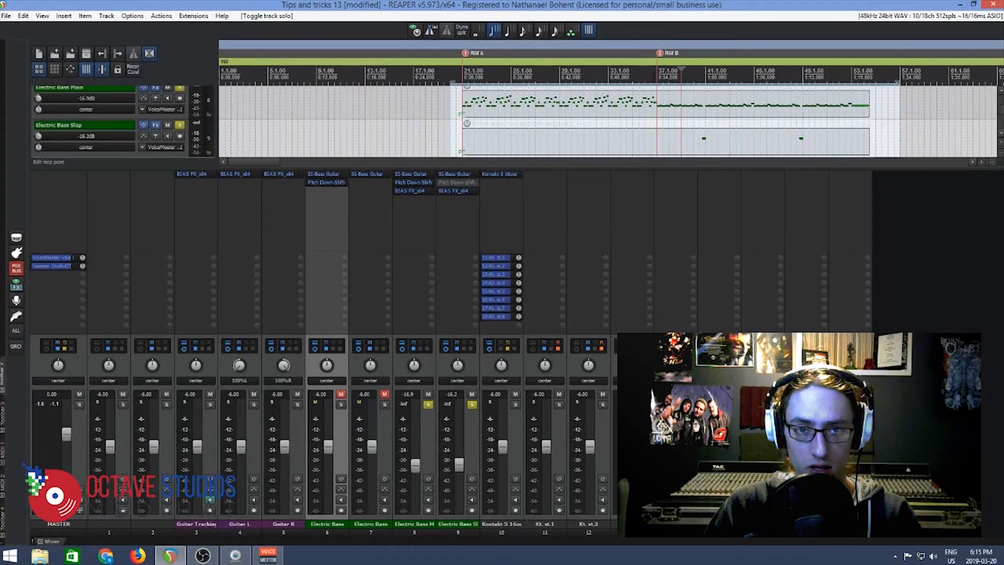
key("space")
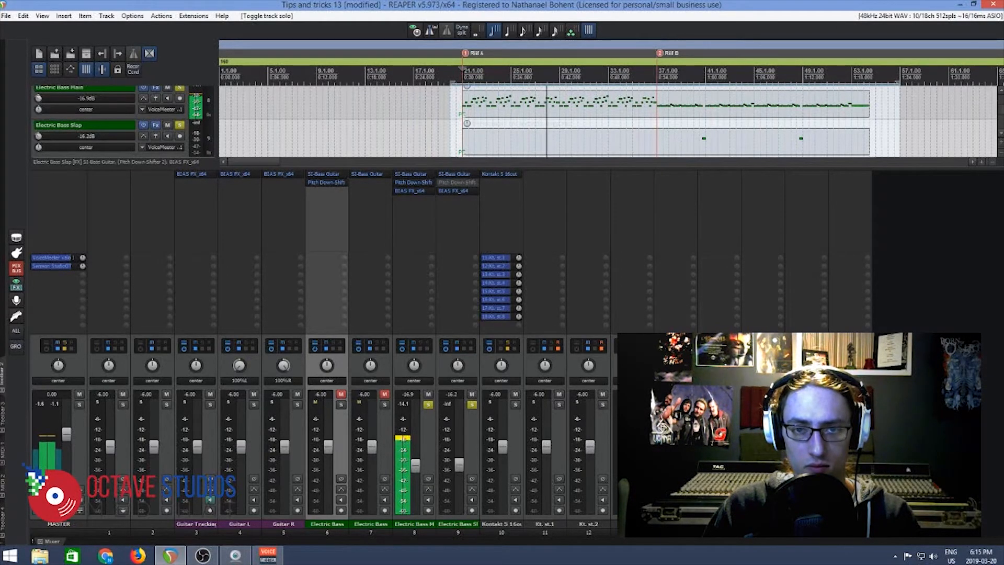
key("space")
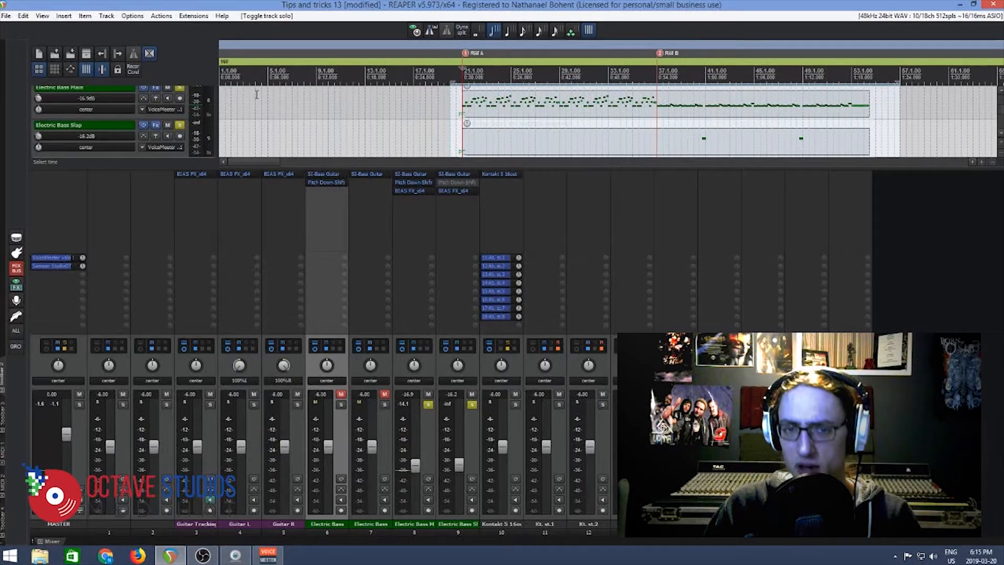
Compare Electric Bass Main with BIAS FX bypassed and re-enabled during playback, and unsolo Electric Bass Main and Electric Bass Slap.
left_click(411, 191, "shift")
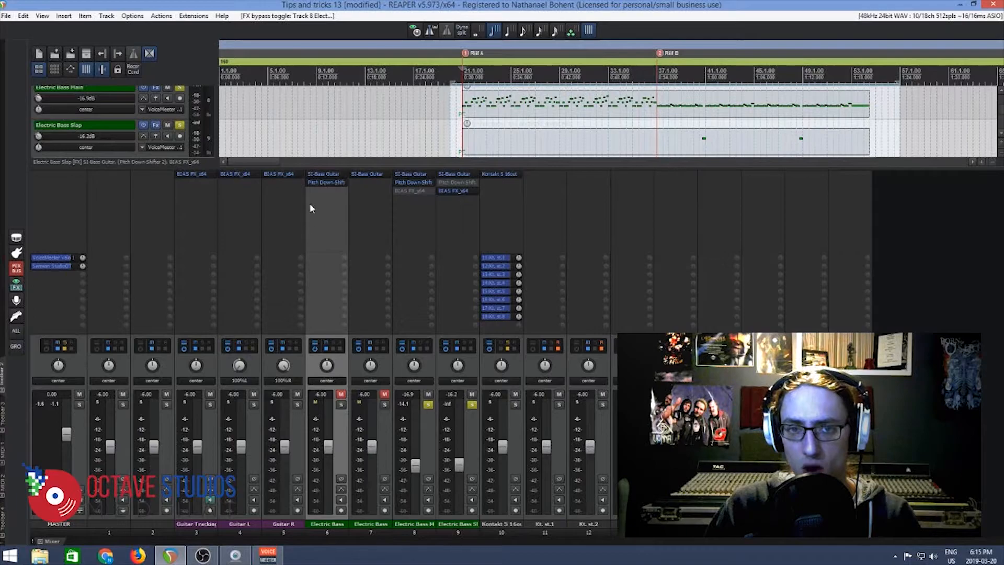
key("space")
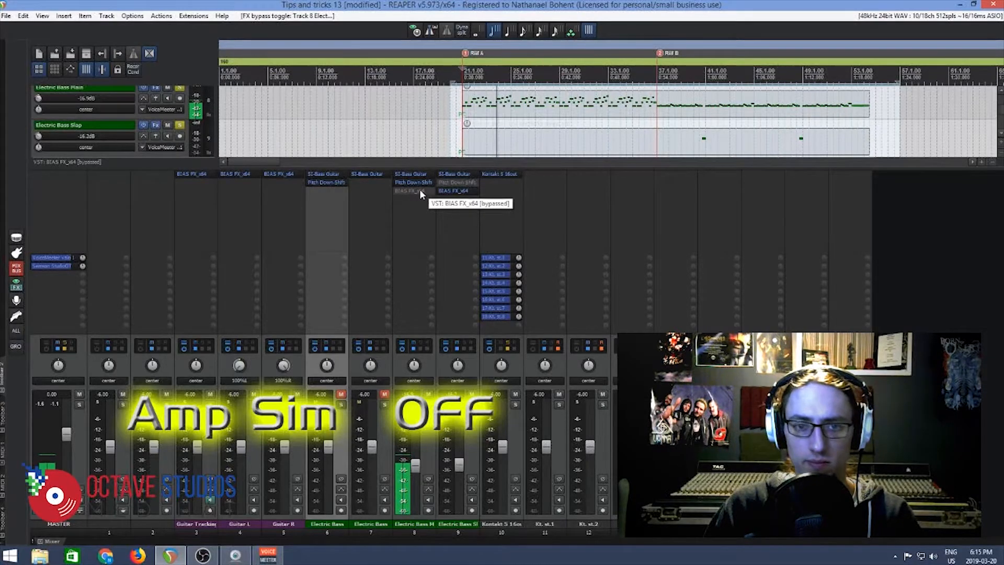
left_click(419, 191, "shift")
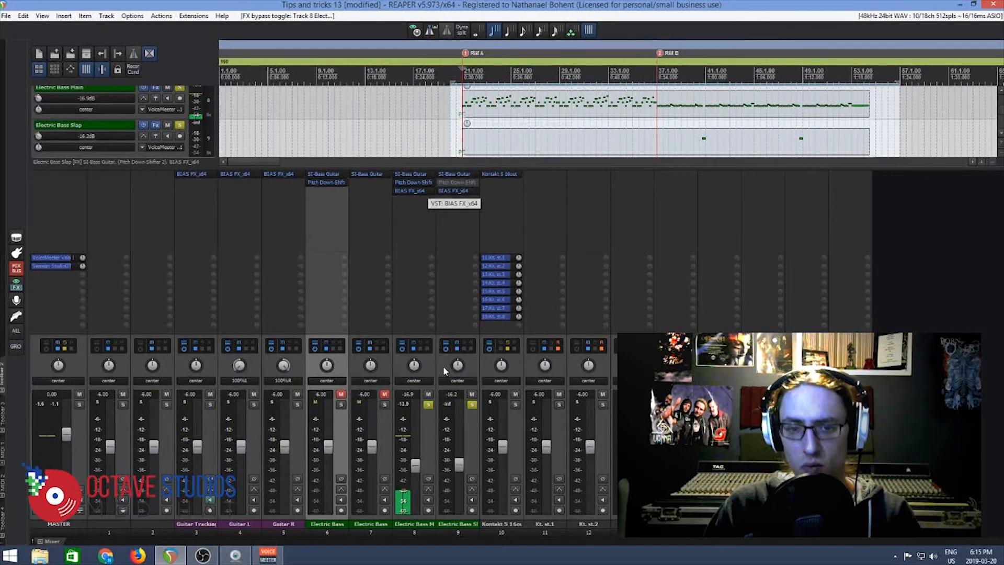
left_click(427, 404)
left_click(471, 404)
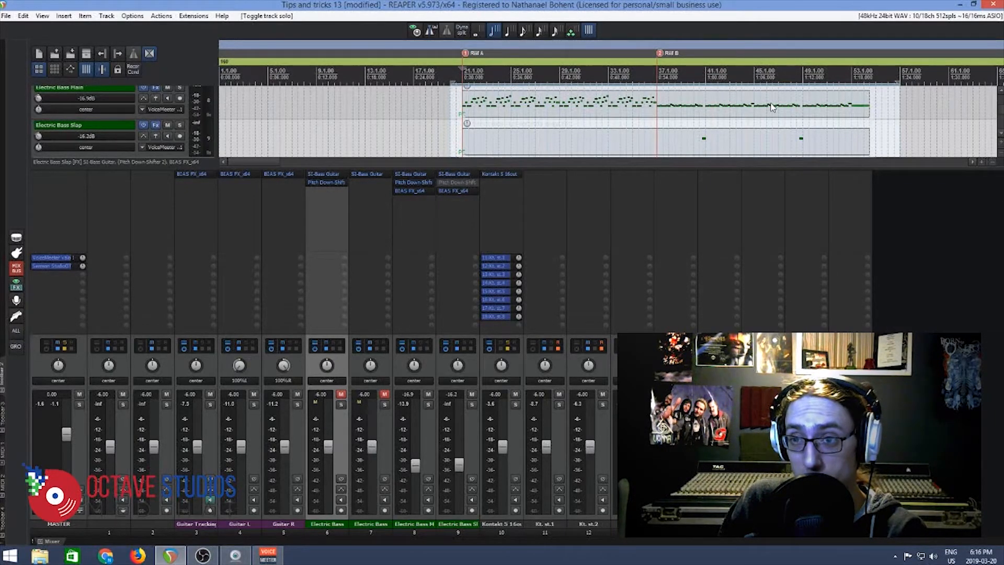
Humanize all notes in the Electric Bass Main MIDI item with 3% timing, 4% velocity and 4% timing bias, and close the editor.
left_click_drag(1001, 122, 1002, 121)
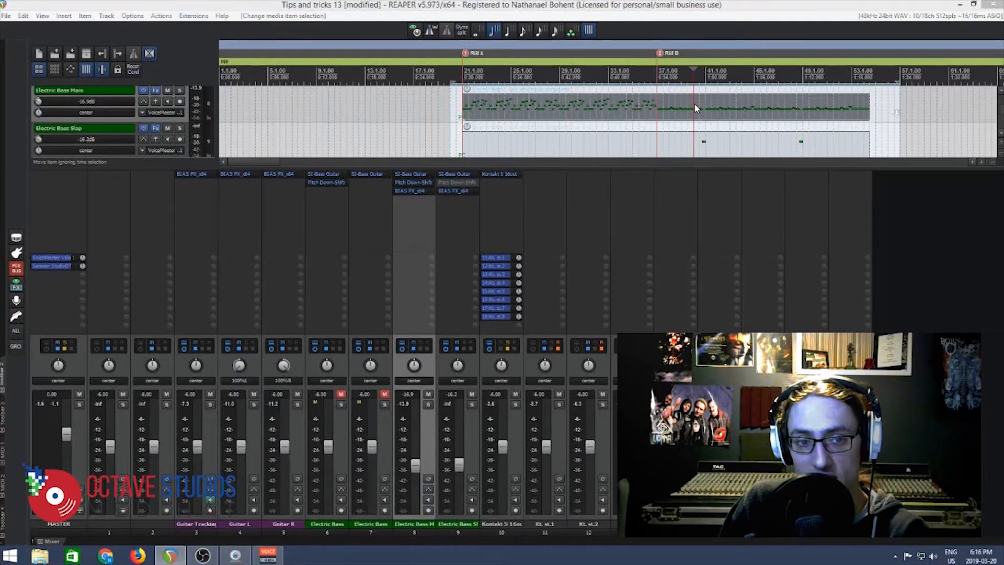
double_click(696, 108)
left_click_drag(450, 193, 126, 375)
left_click_drag(408, 202, 123, 400)
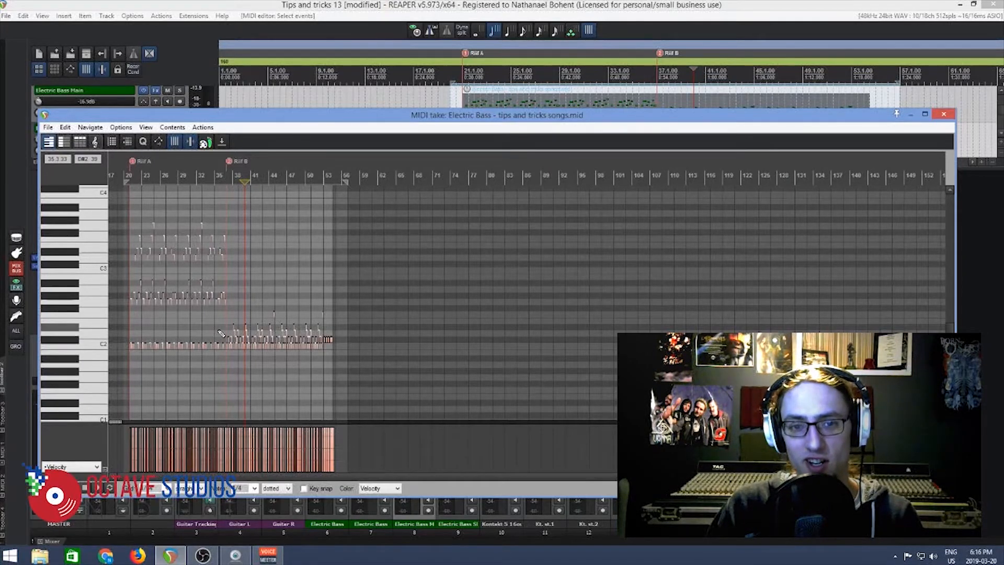
key("h")
left_click_drag(500, 290, 501, 294)
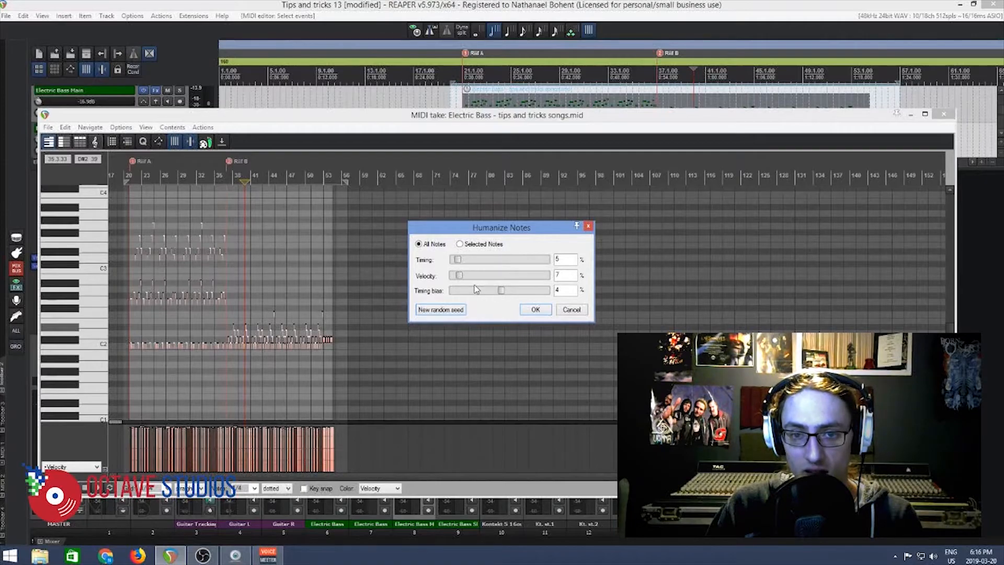
left_click_drag(461, 278, 457, 264)
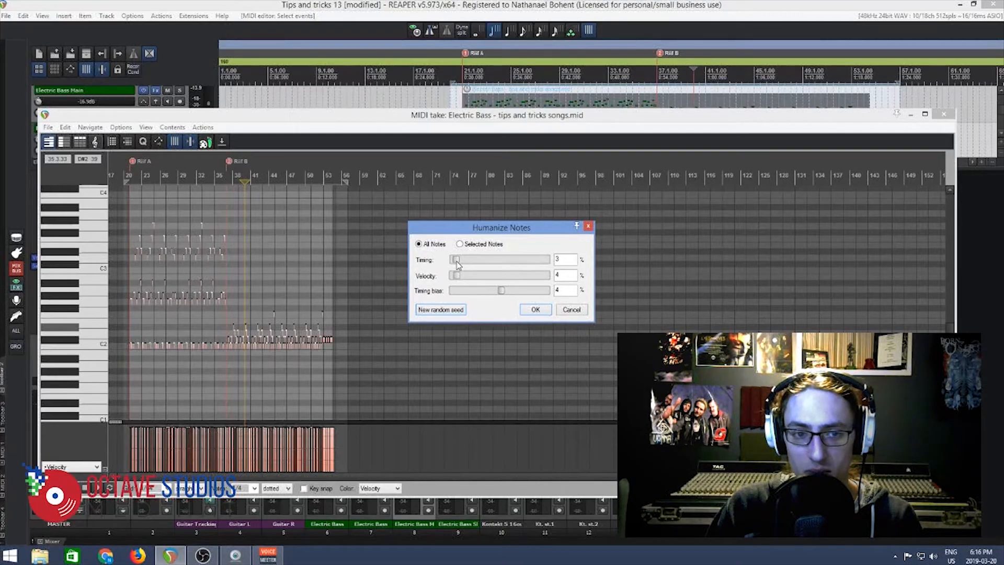
left_click(537, 311)
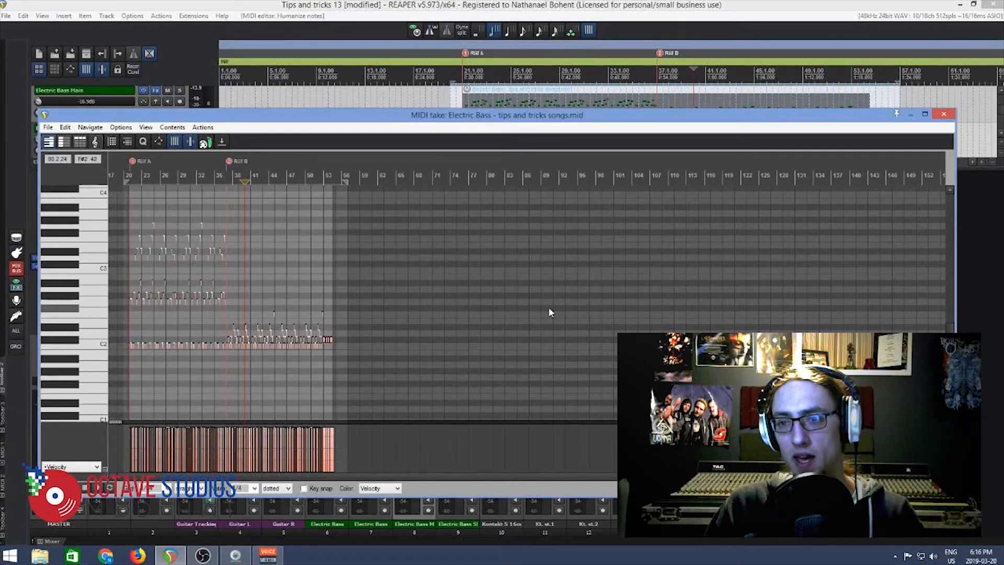
left_click(943, 114)
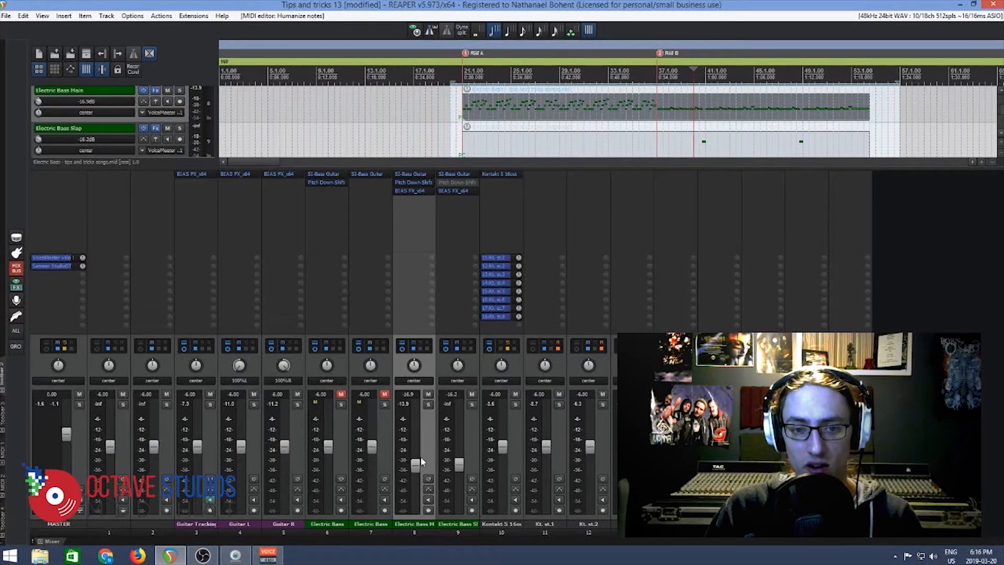
Set Electric Bass Main to -14.9 dB and Electric Bass Slap to -15.2 dB, and compare the full mix with Main muted and unmuted.
left_click_drag(416, 466, 460, 466)
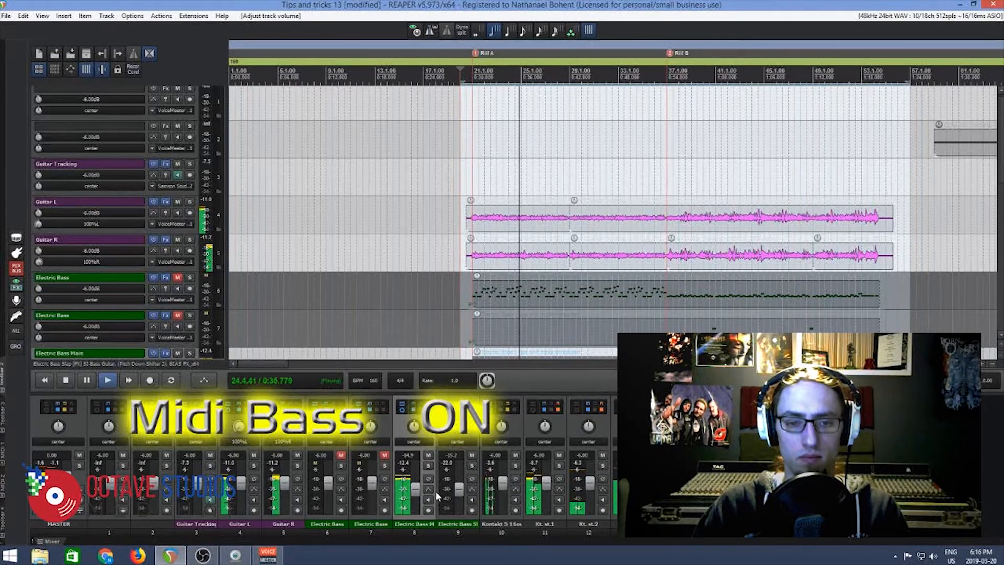
left_click(429, 456)
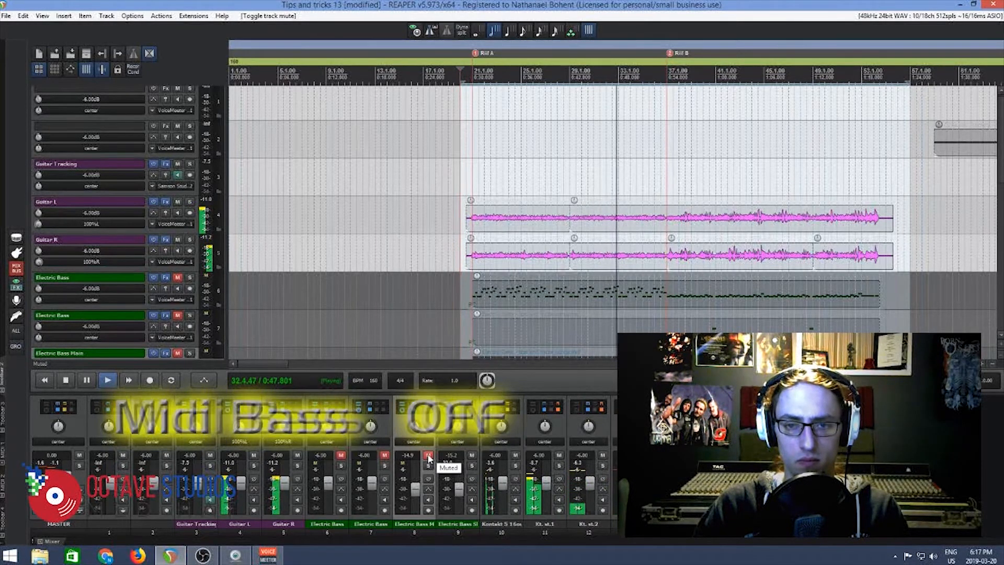
left_click(429, 456)
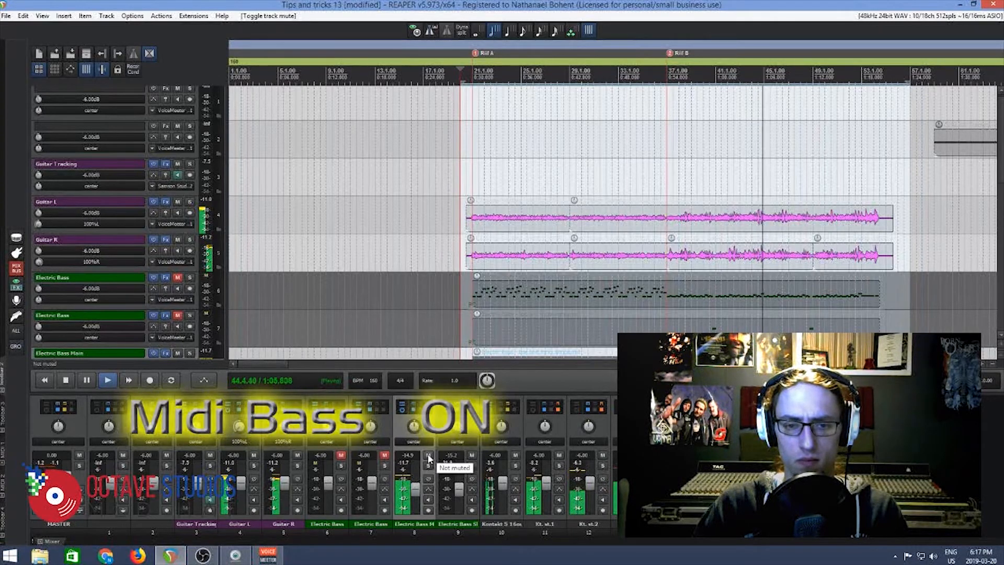
left_click(428, 455)
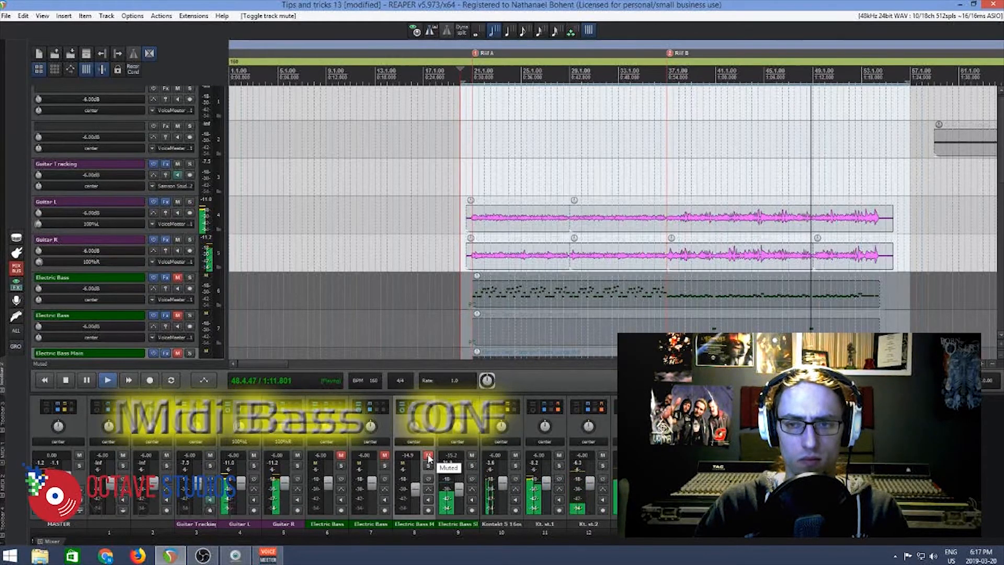
left_click(428, 455)
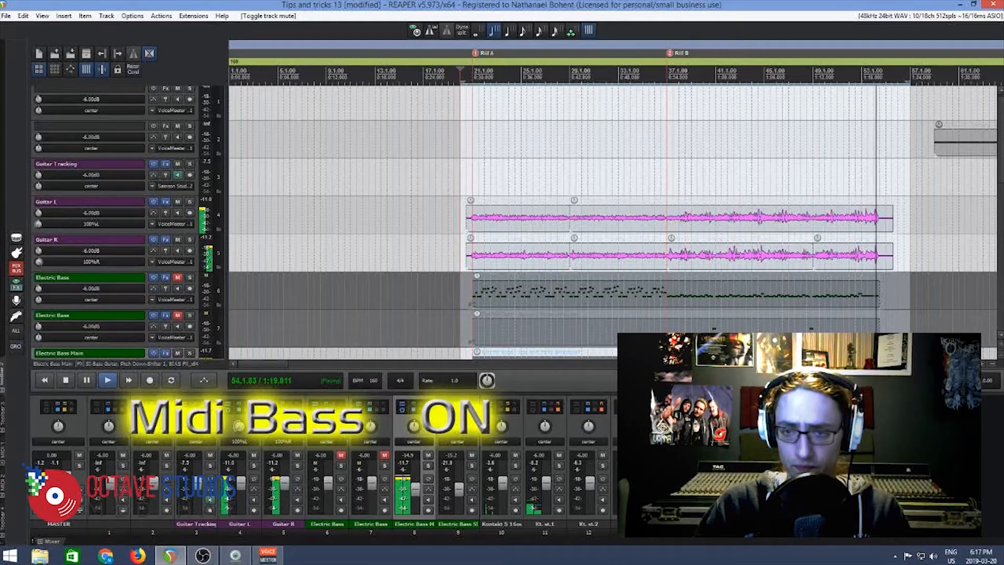
key("space")
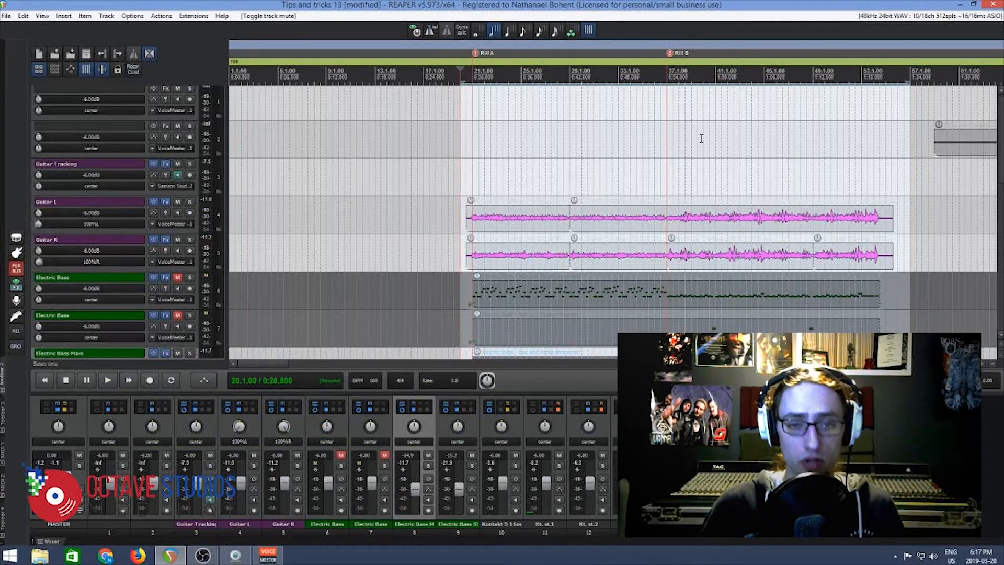